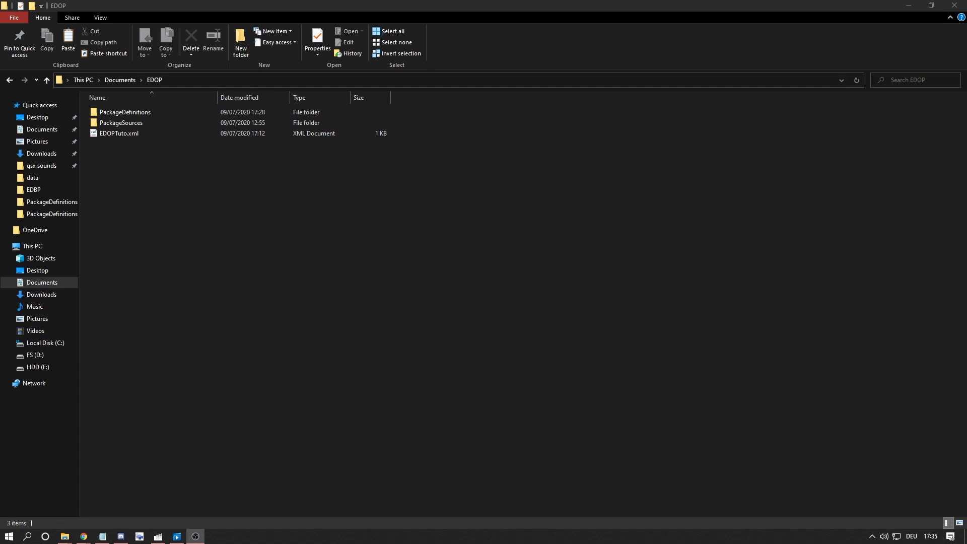
Step: Browse the EDOP project folder and examine the files in the data subfolder of PackageSources
left_click(122, 132)
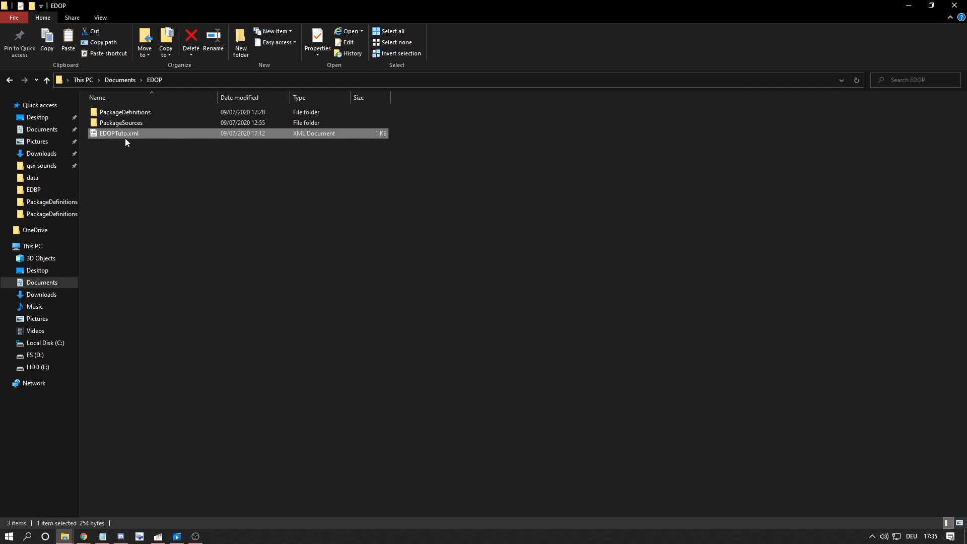
left_click(145, 170)
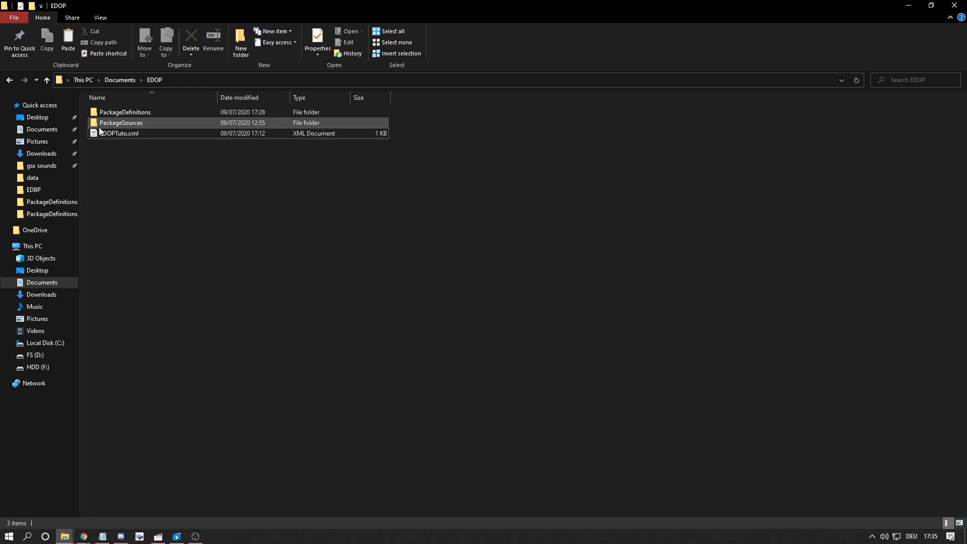
double_click(135, 124)
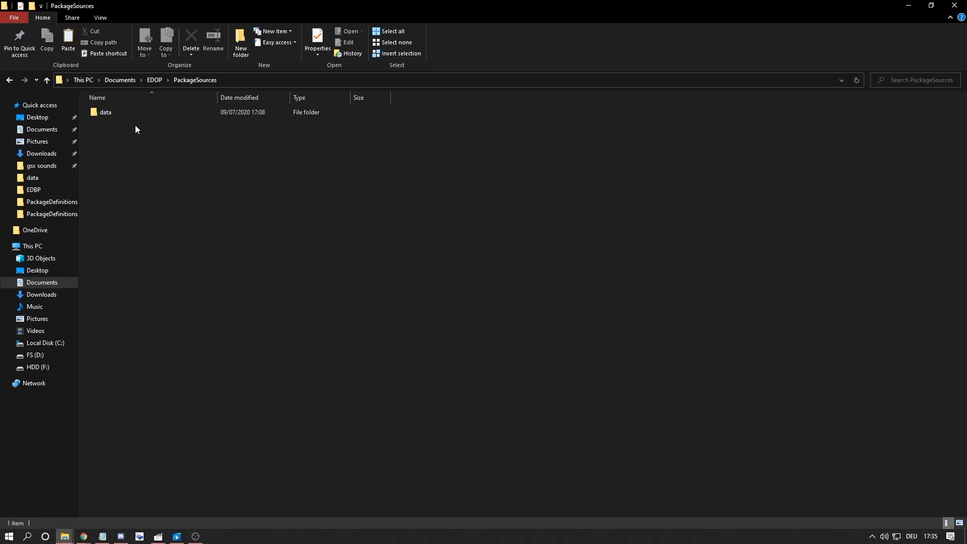
double_click(96, 113)
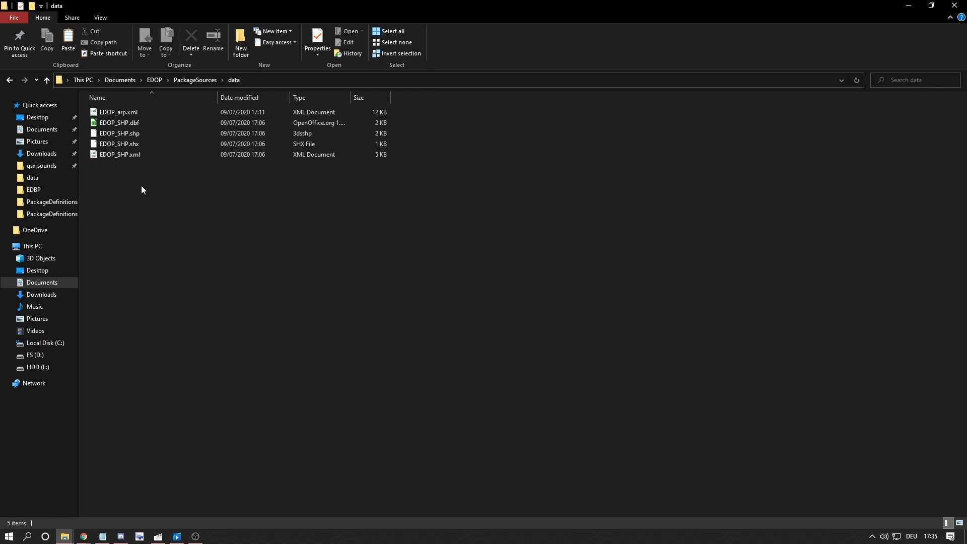
key("ctrl+a")
left_click(167, 168)
left_click_drag(156, 173, 133, 123)
left_click(147, 181)
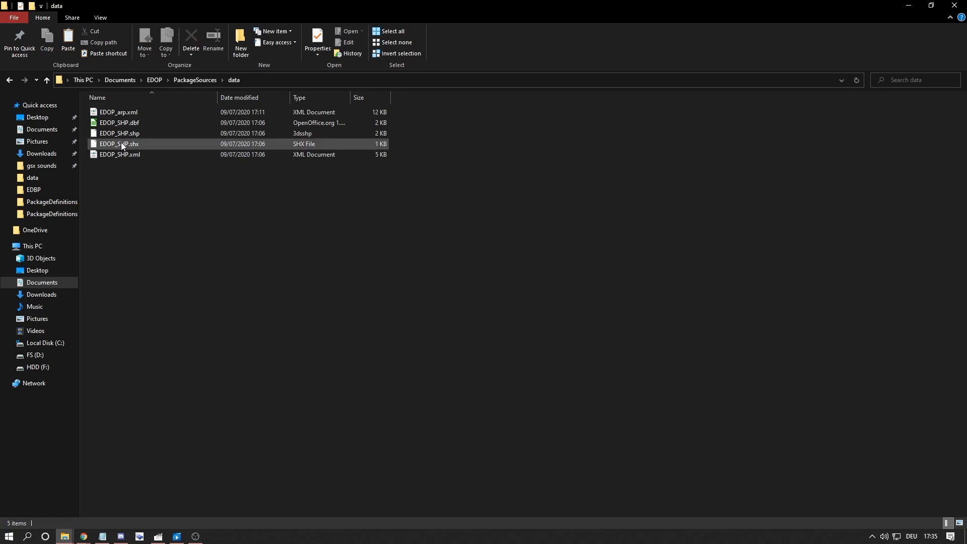
Step: Read through the airport definitions in EDOP_arp.xml and close the file
double_click(115, 116)
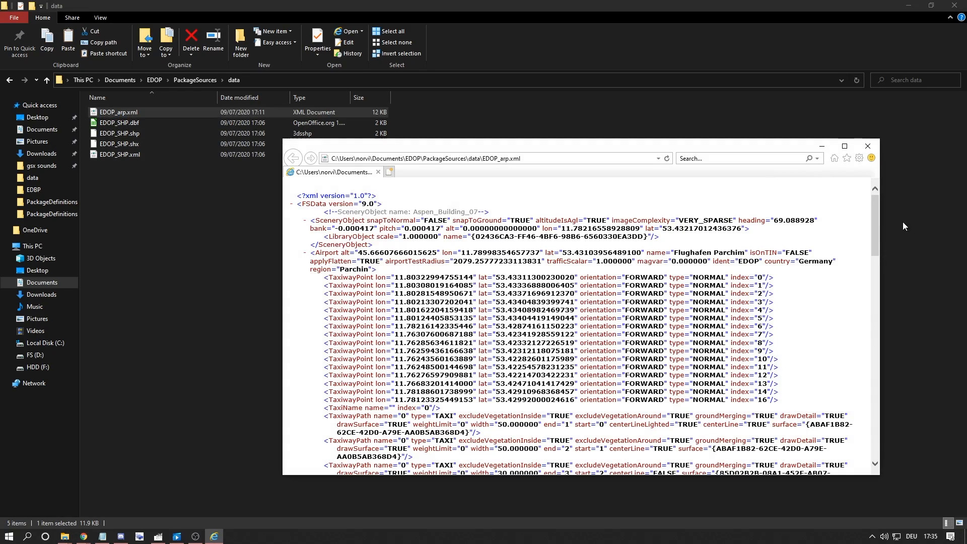
left_click(845, 146)
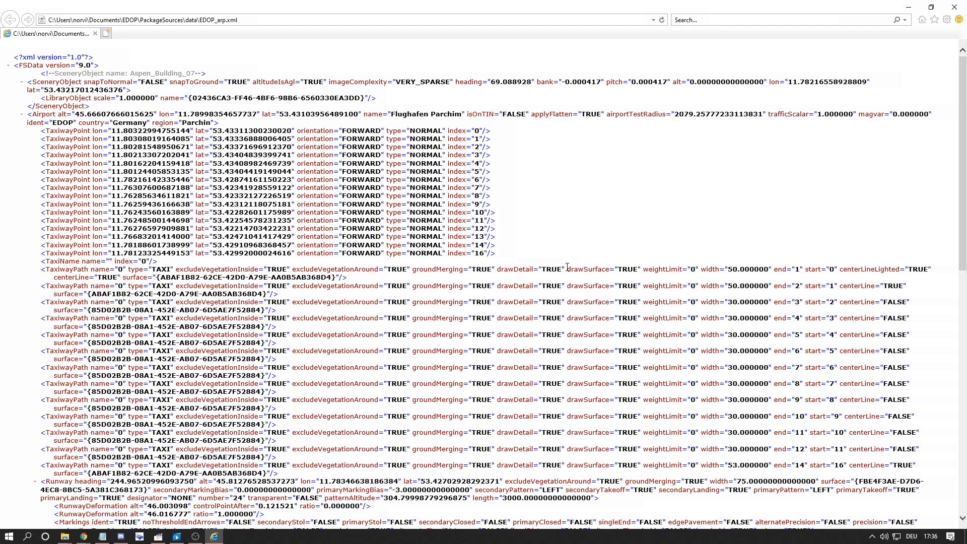
scroll(630, 384, "down", 15)
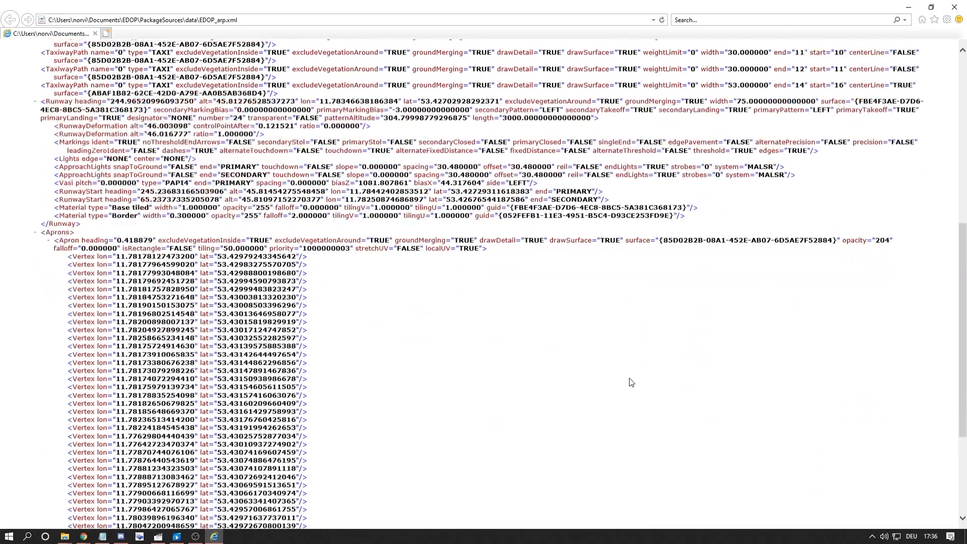
left_click(954, 7)
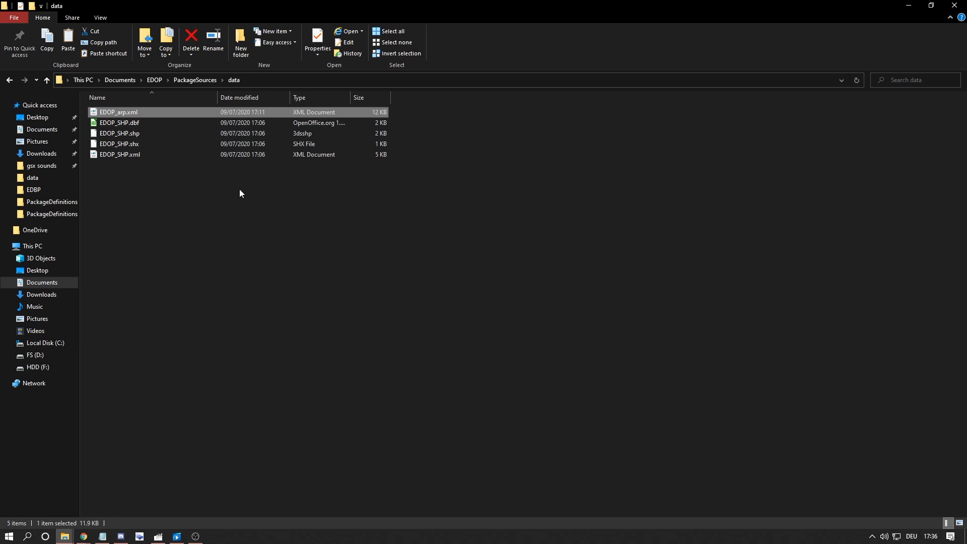
Step: Examine the package definition file edopbase.xml in PackageDefinitions and return to the EDOP folder
left_click(46, 80)
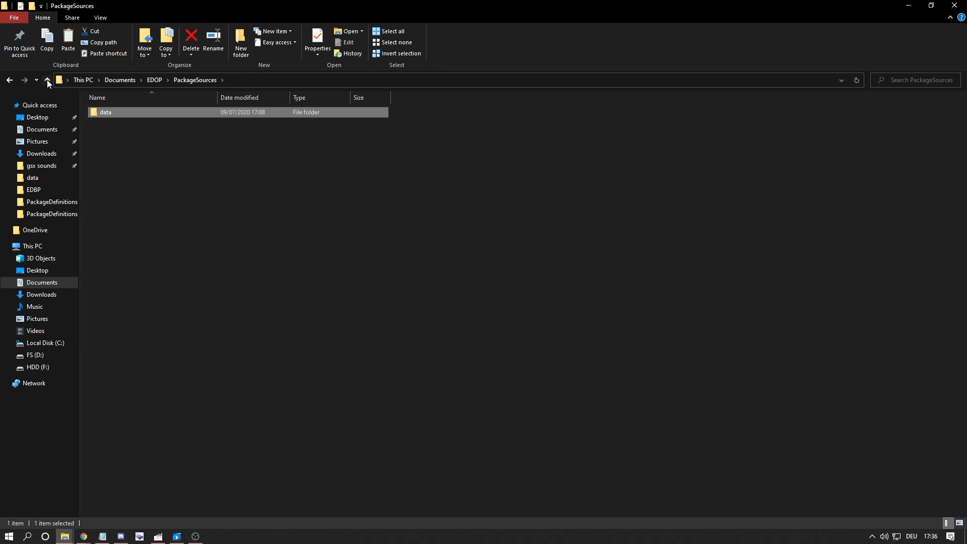
left_click(46, 80)
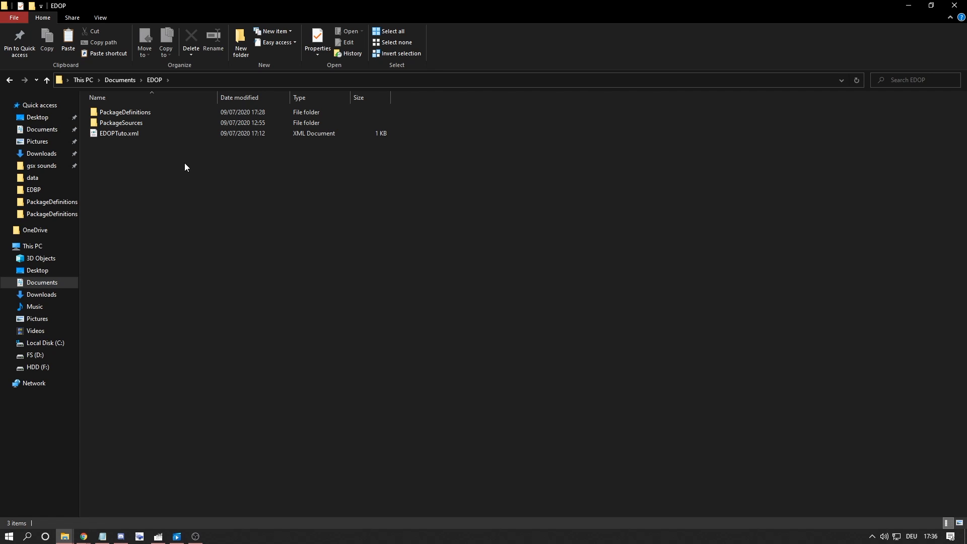
double_click(153, 113)
double_click(153, 115)
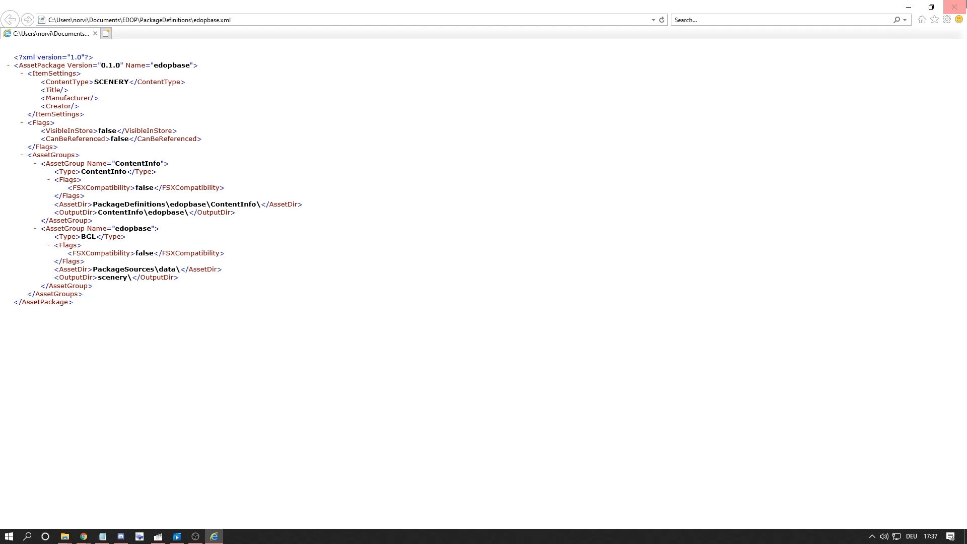
left_click(954, 7)
left_click(725, 140)
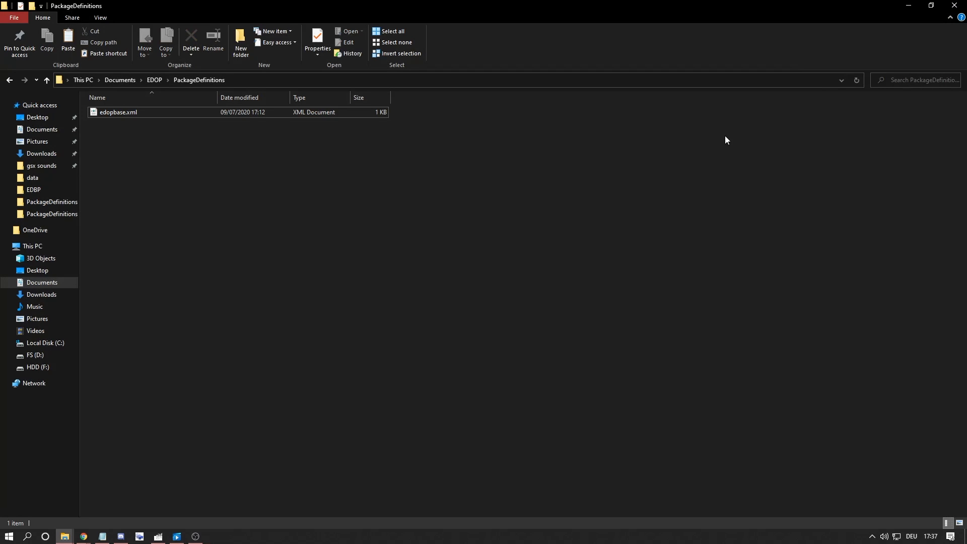
left_click(157, 80)
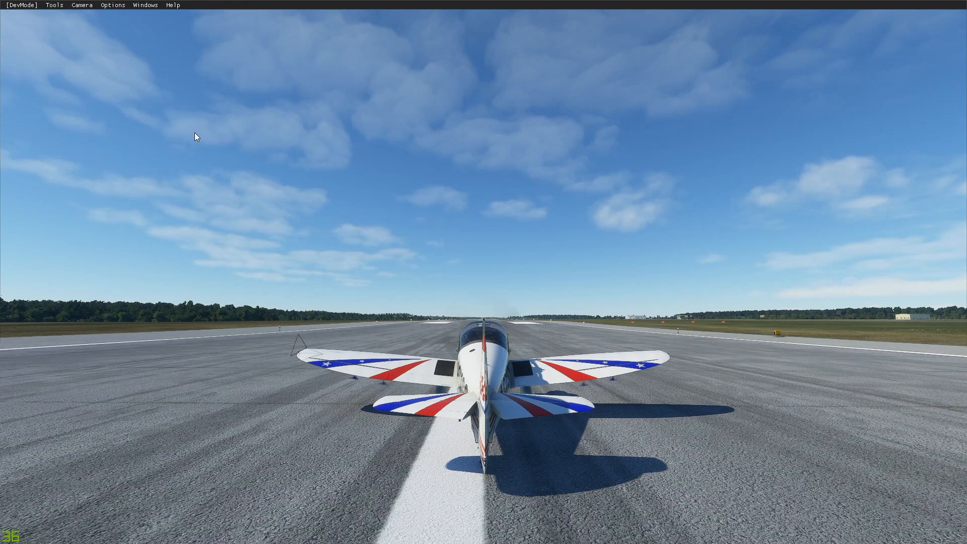
Step: Start a new DevMode project in the flight simulator and create and choose the folder EDOP_1 in Documents as its location
left_click(23, 5)
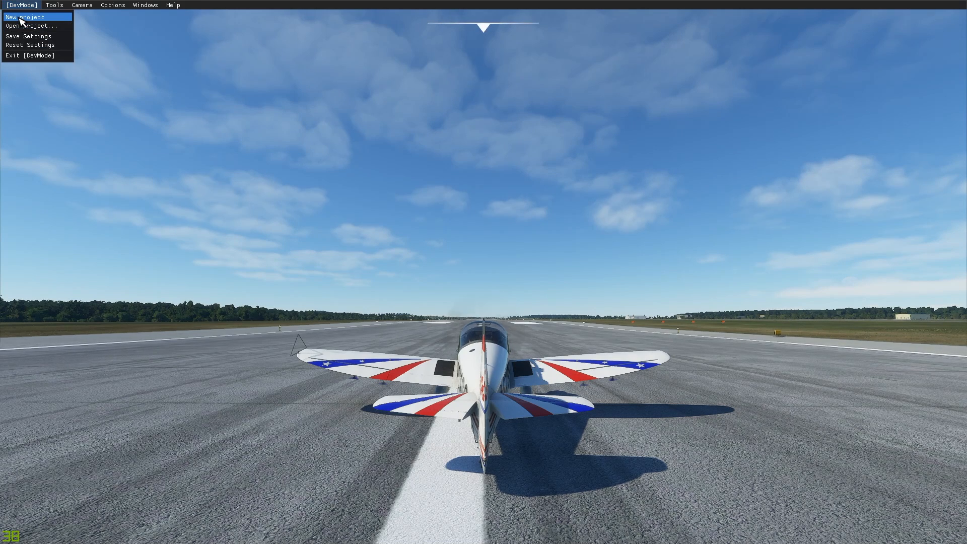
left_click(22, 22)
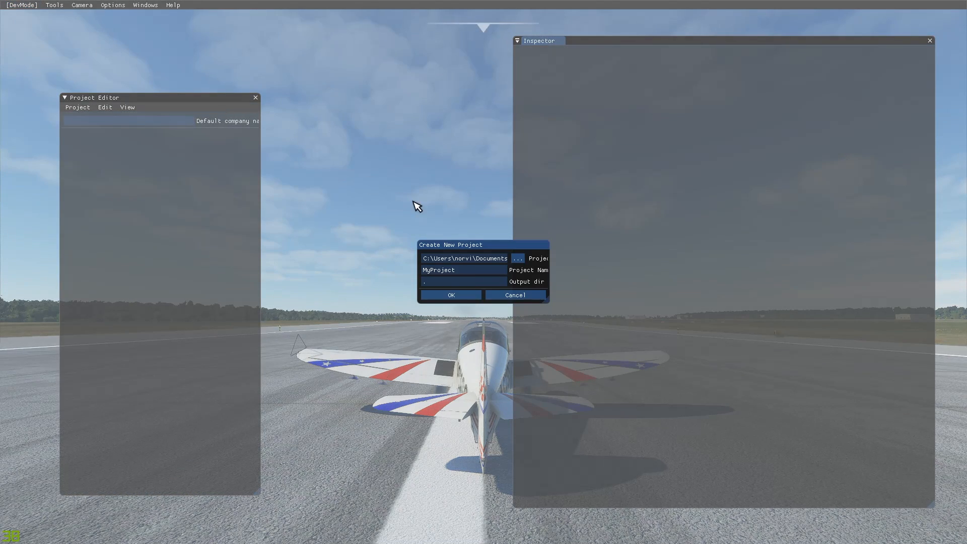
left_click(518, 259)
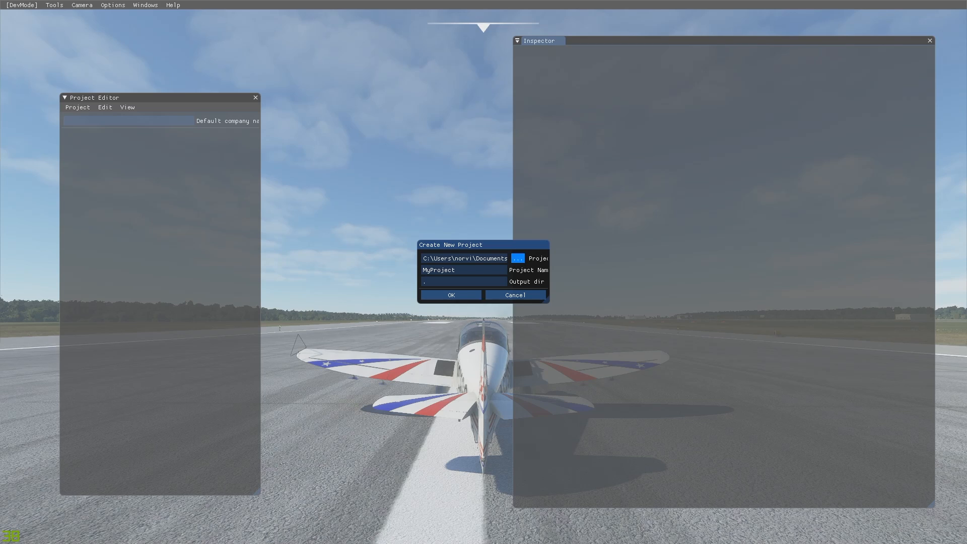
left_click(125, 161)
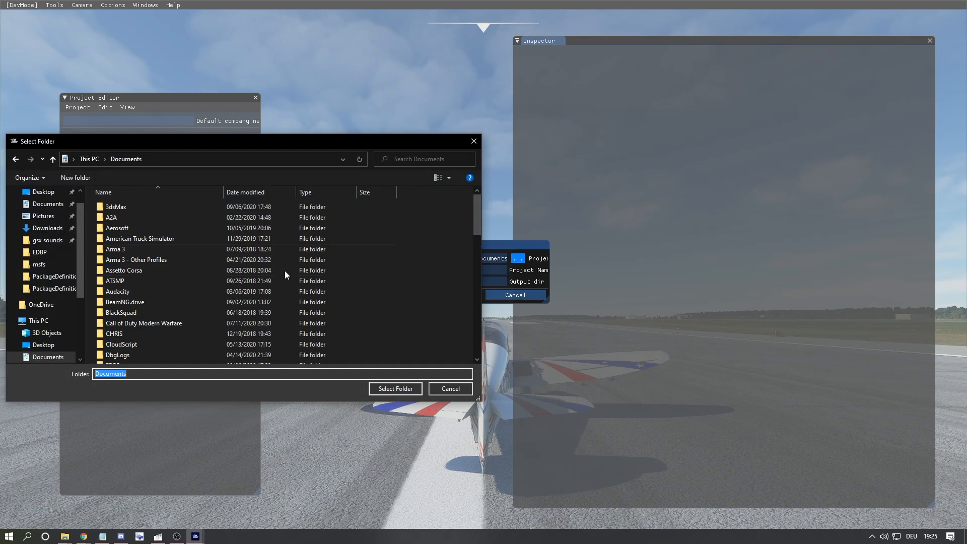
right_click(443, 299)
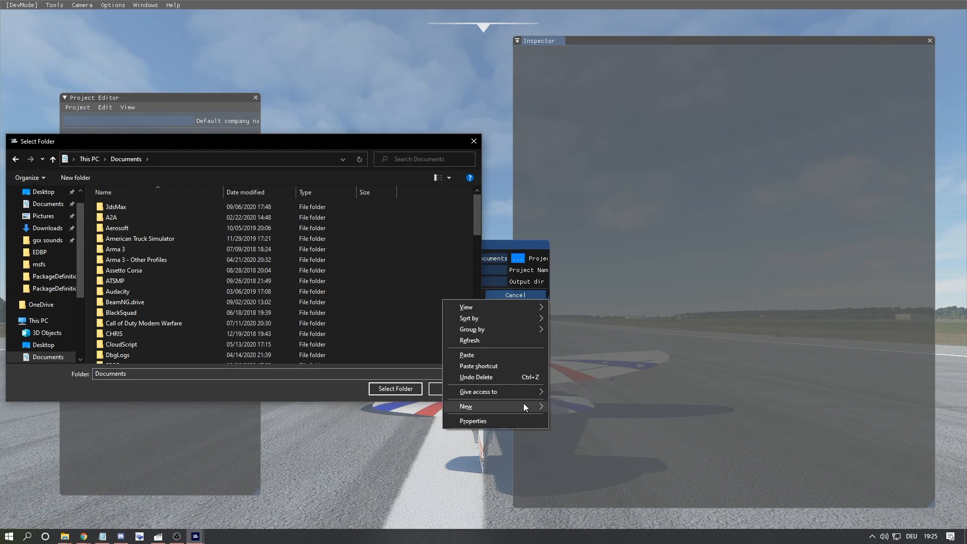
mouse_move(519, 406)
left_click(573, 269)
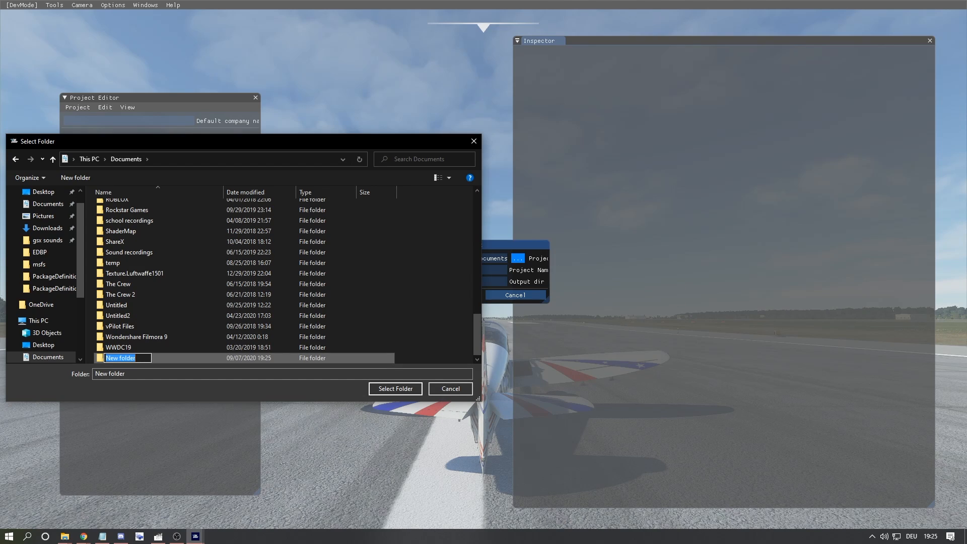
type("EDOP_1")
key("Return")
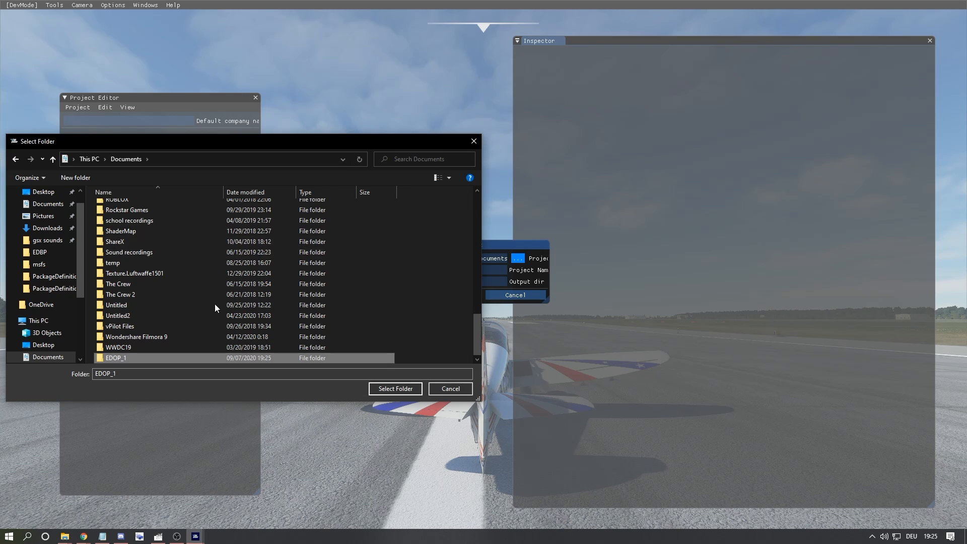
double_click(200, 356)
left_click(413, 387)
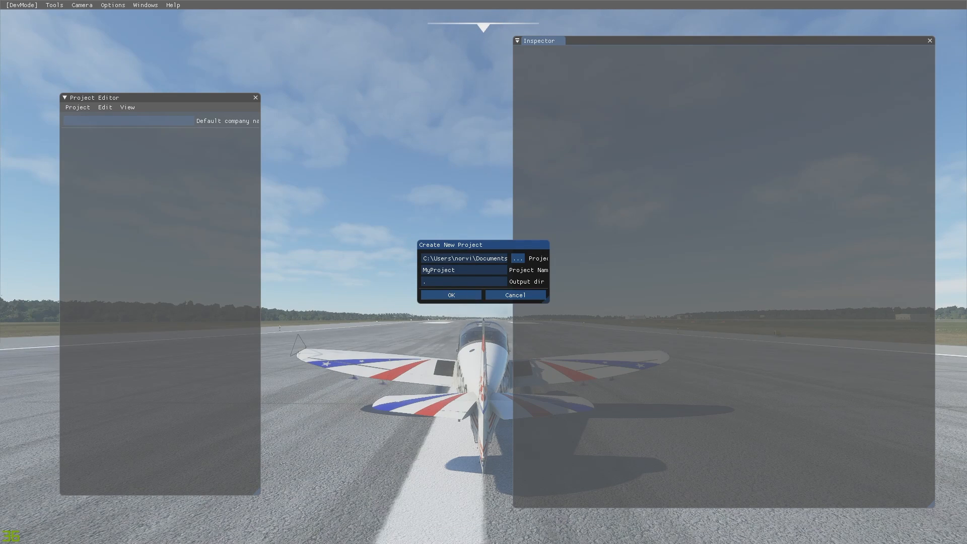
Step: Name the new project EDOP_tuto and create it
key("Tab")
key("Tab")
key("BackSpace")
type("EDOP_tuto")
left_click(438, 297)
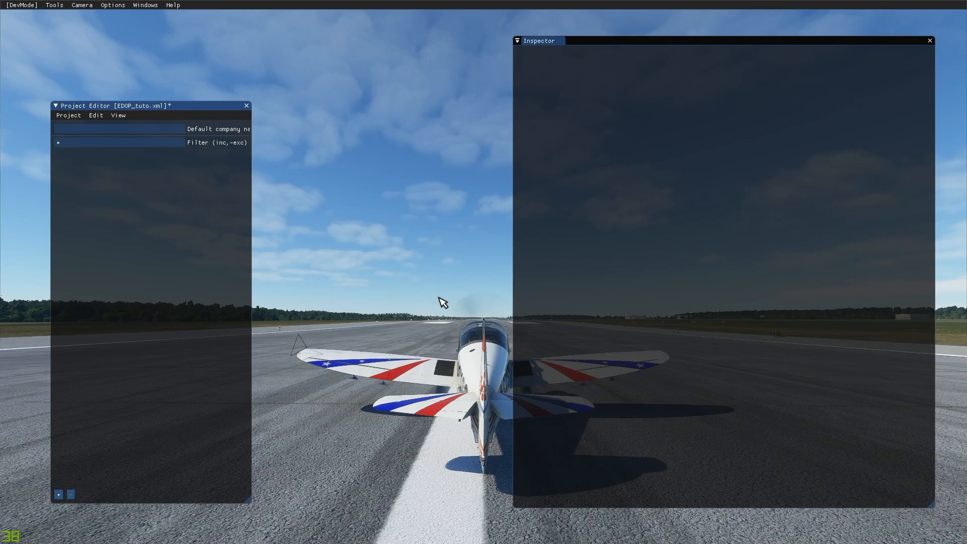
Step: Add a BGL package named edoptuto to the project and set its content type to SCENERY
mouse_move(552, 39)
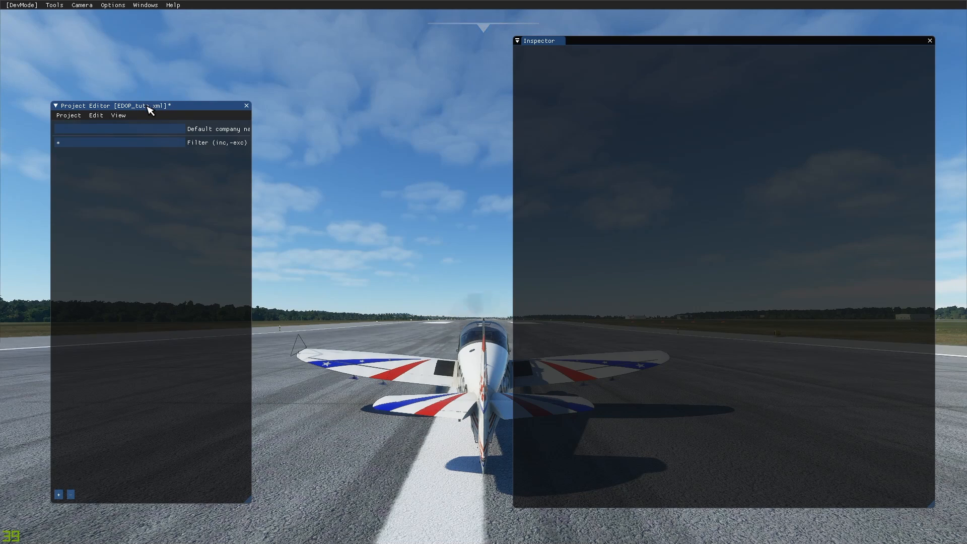
left_click(58, 494)
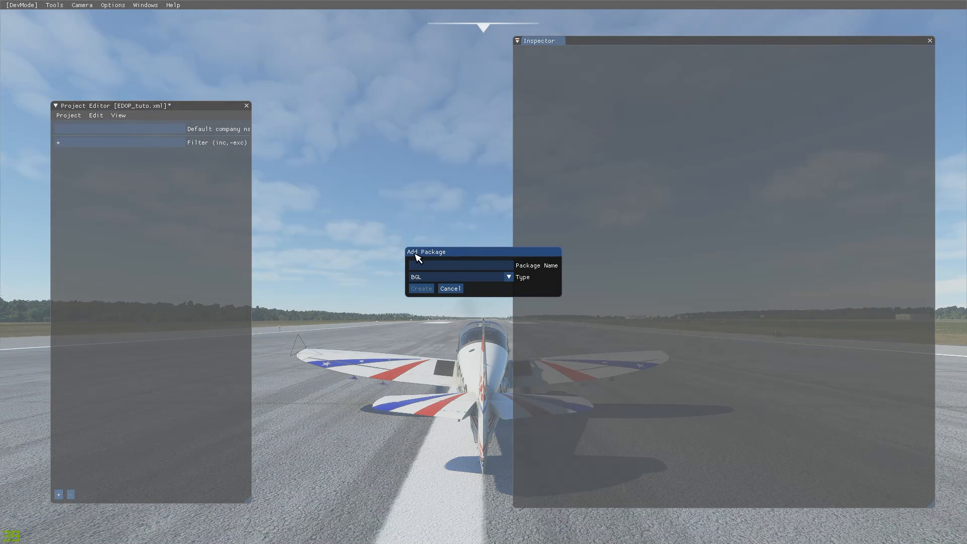
left_click(508, 276)
left_click(439, 297)
left_click(466, 265)
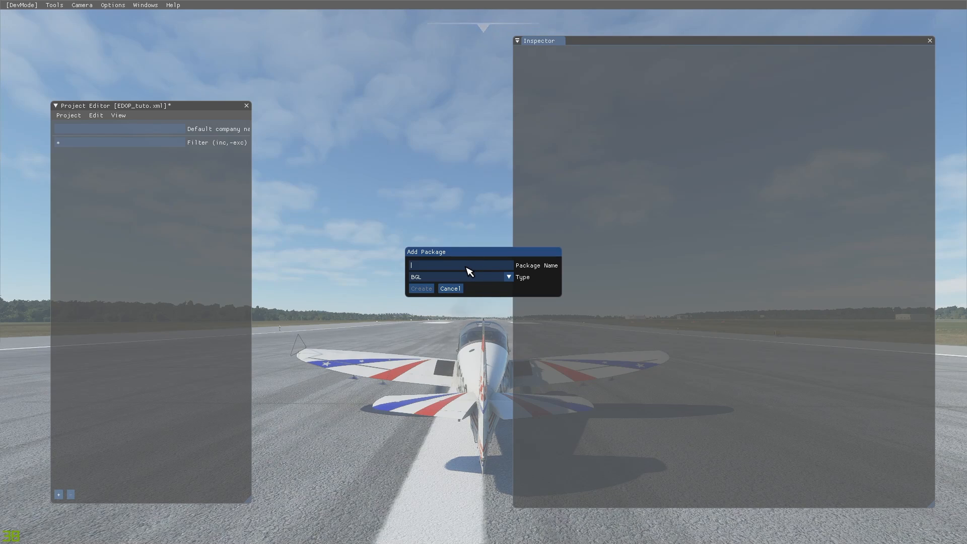
type("edoptuto")
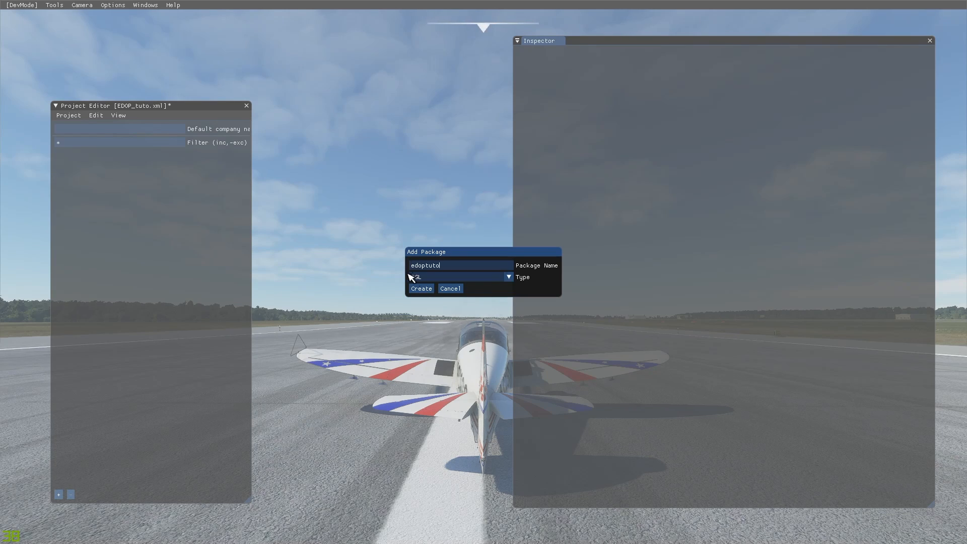
left_click(422, 289)
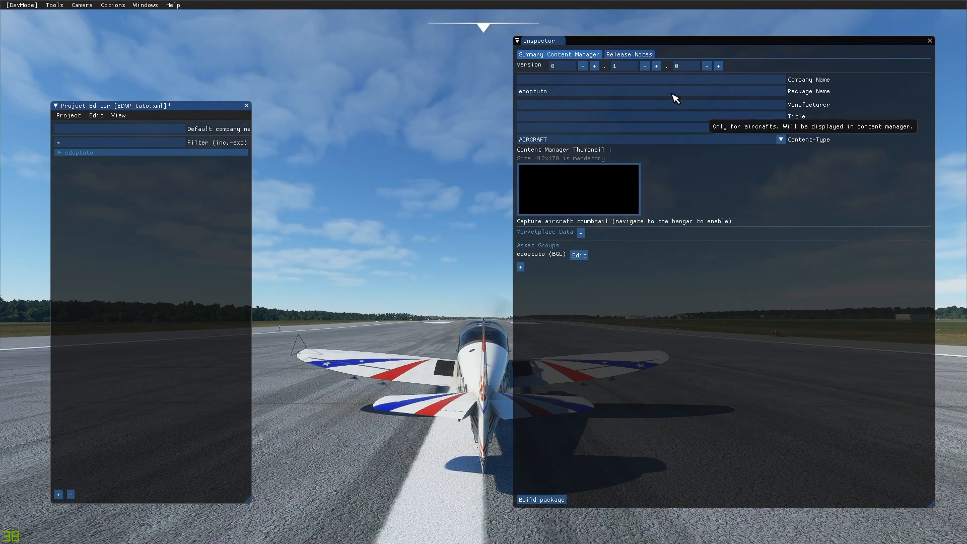
left_click(780, 139)
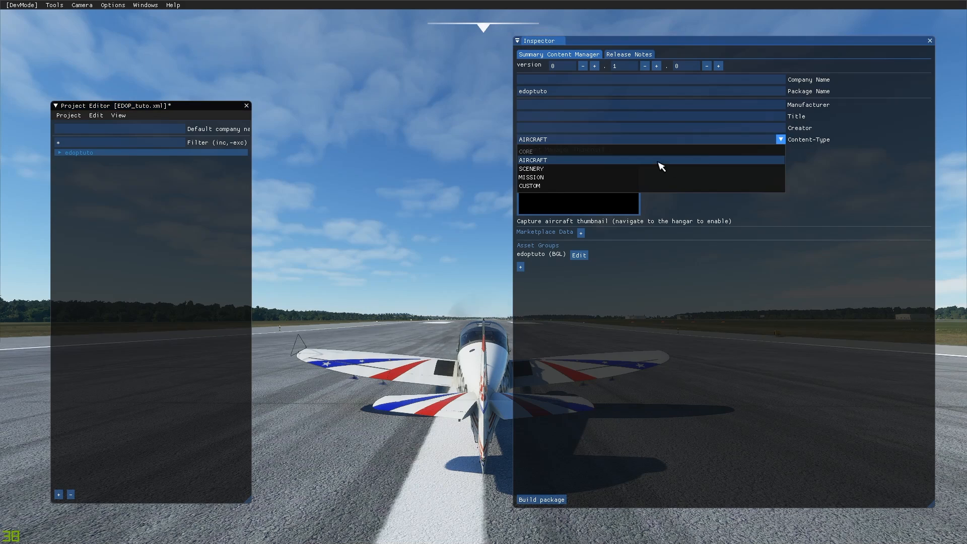
left_click(539, 169)
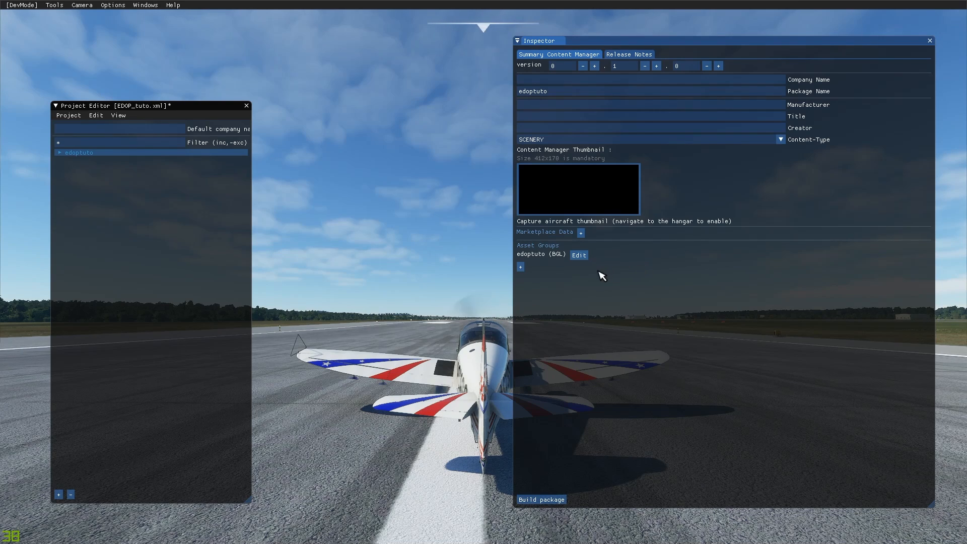
Step: Edit the edoptuto BGL asset group and, while browsing for its AssetDir, create a folder named PackageSources in EDOP_1
left_click(577, 256)
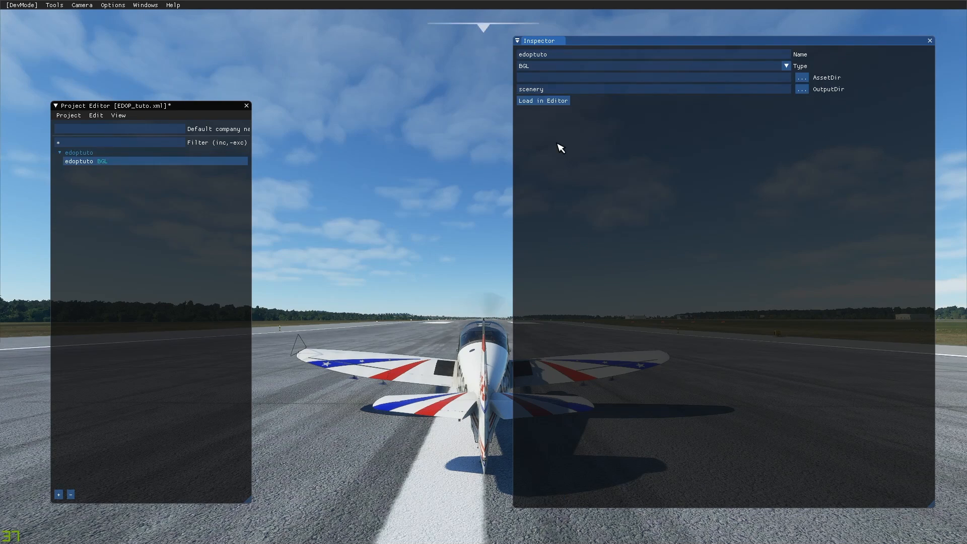
left_click(804, 81)
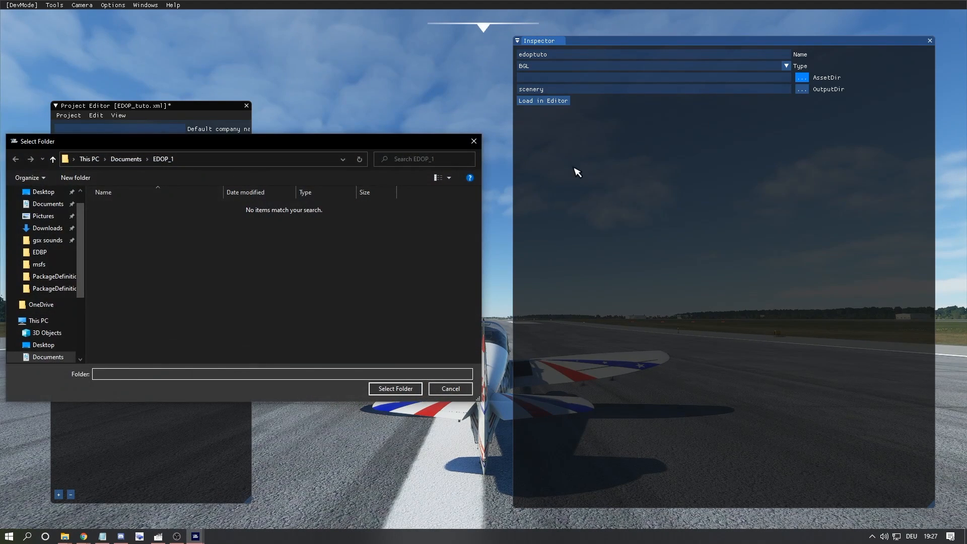
right_click(181, 254)
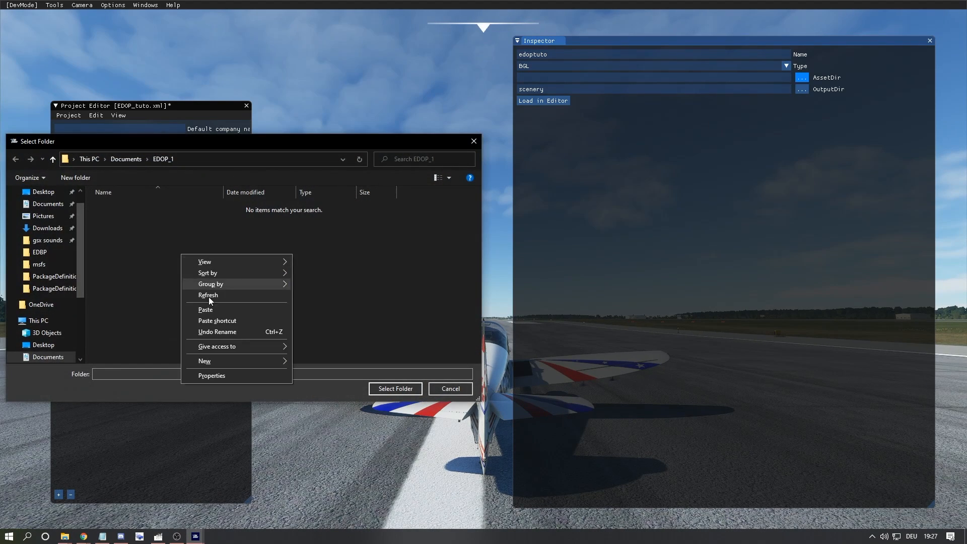
mouse_move(265, 360)
left_click(307, 362)
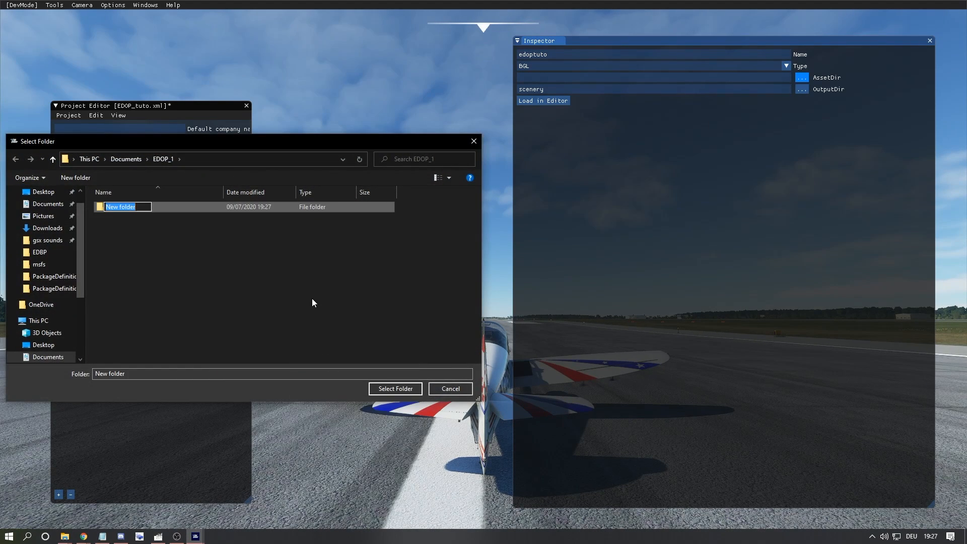
type("PackageSources")
key("Return")
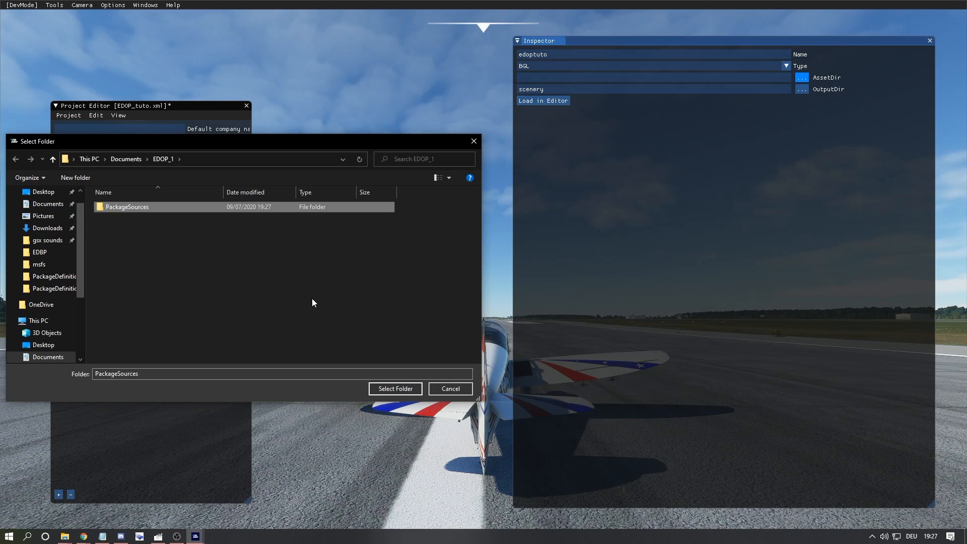
Step: Create a folder named data inside PackageSources and set it as the asset group's AssetDir
double_click(226, 211)
right_click(219, 253)
mouse_move(303, 358)
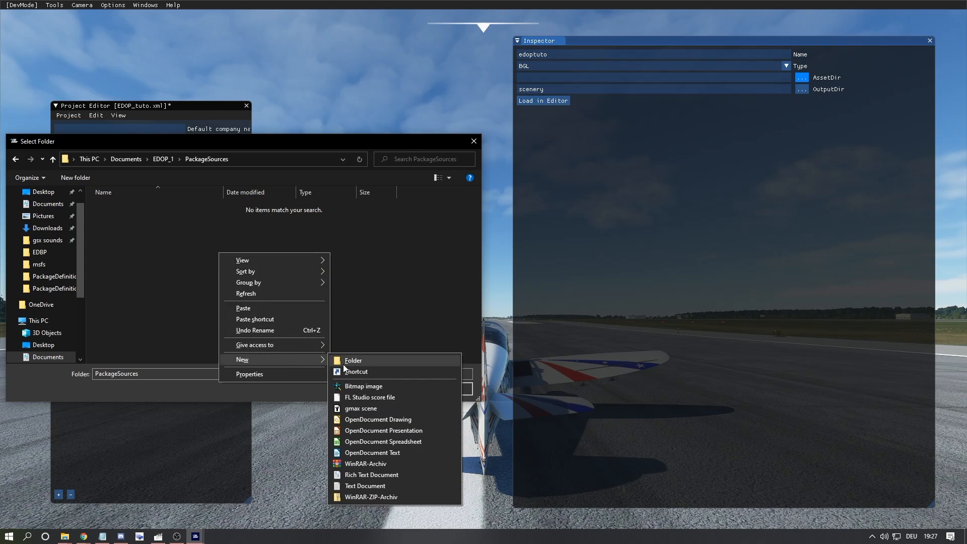
left_click(343, 364)
type("data")
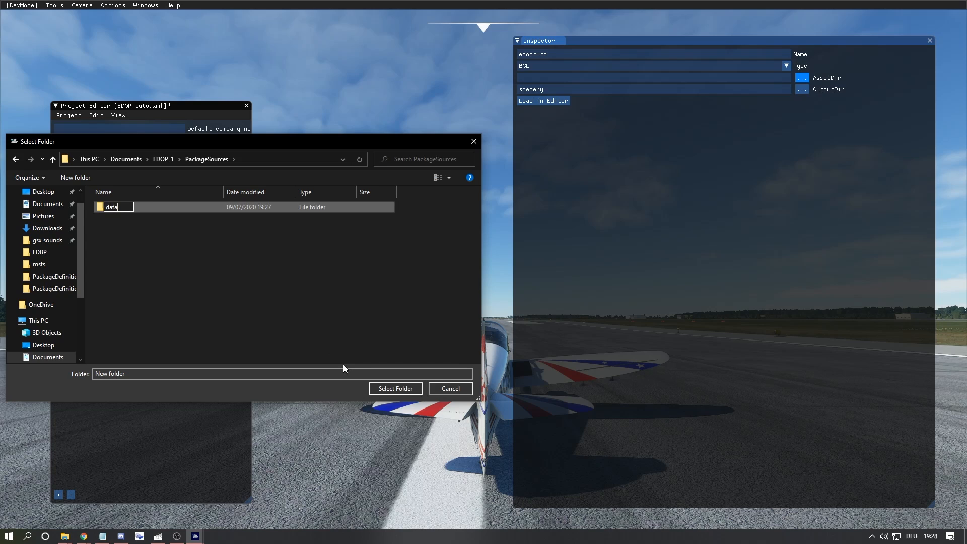
key("Return")
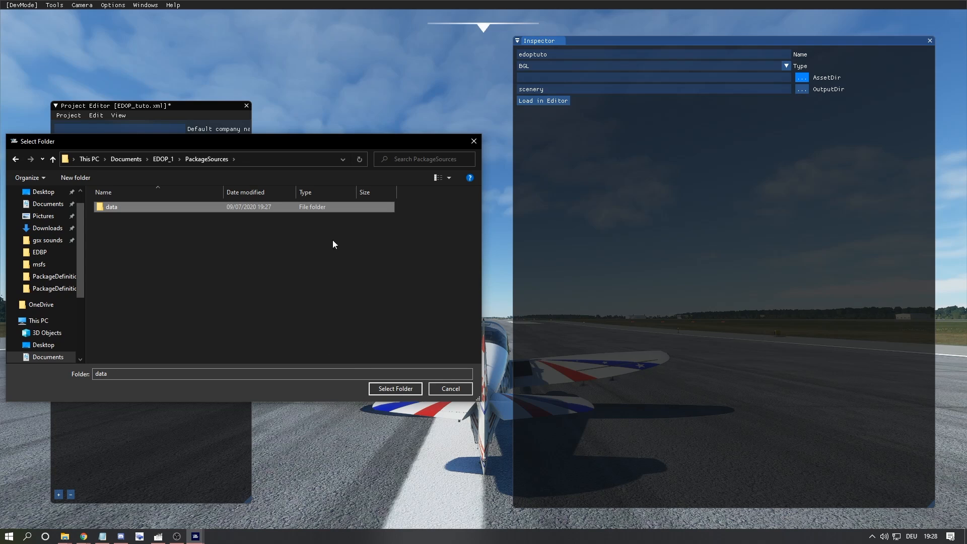
double_click(204, 204)
left_click(396, 389)
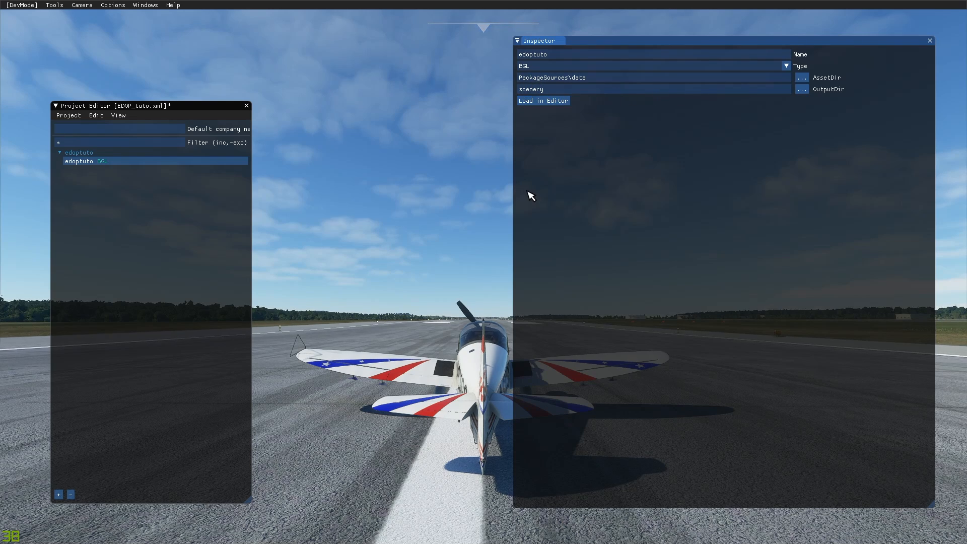
Step: Load the edoptuto asset group into the Scenery Editor and move the Material Editor window out of the way
left_click(537, 101)
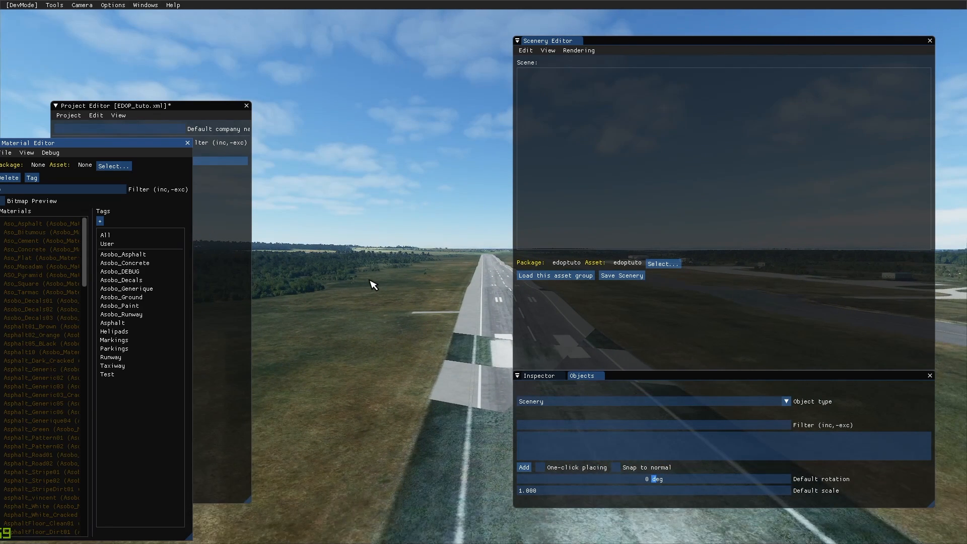
key("s")
mouse_move(373, 285)
right_mouse_down()
mouse_move(454, 285)
mouse_move(368, 285)
mouse_move(443, 285)
mouse_move(389, 285)
right_mouse_up()
key("d")
key("w")
key("w")
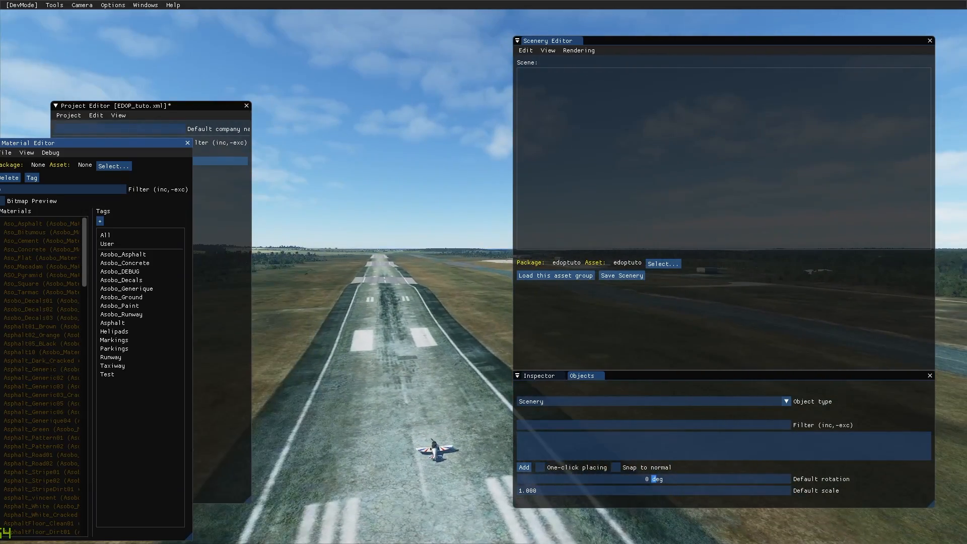
key("w")
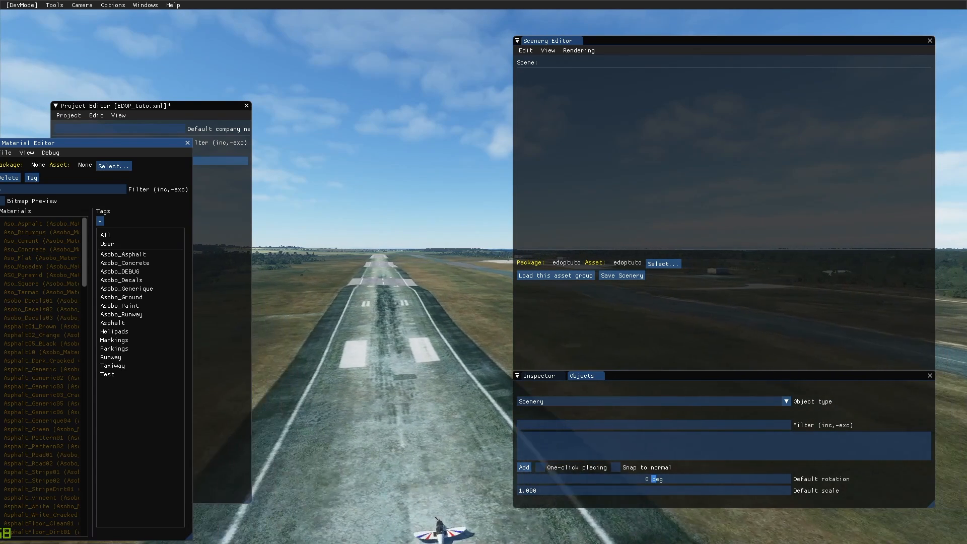
key("s")
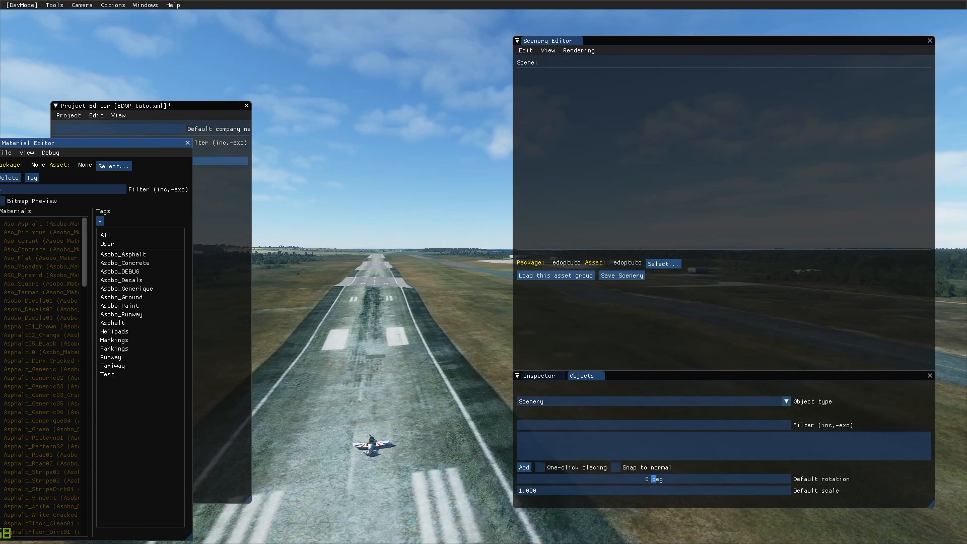
right_click_drag(383, 285, 332, 285)
key("s")
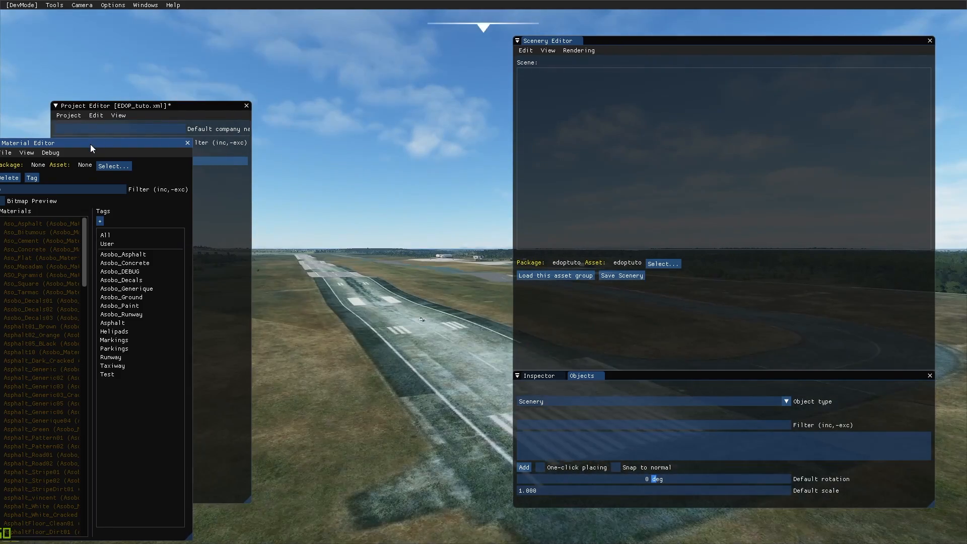
left_click_drag(90, 144, 0, 148)
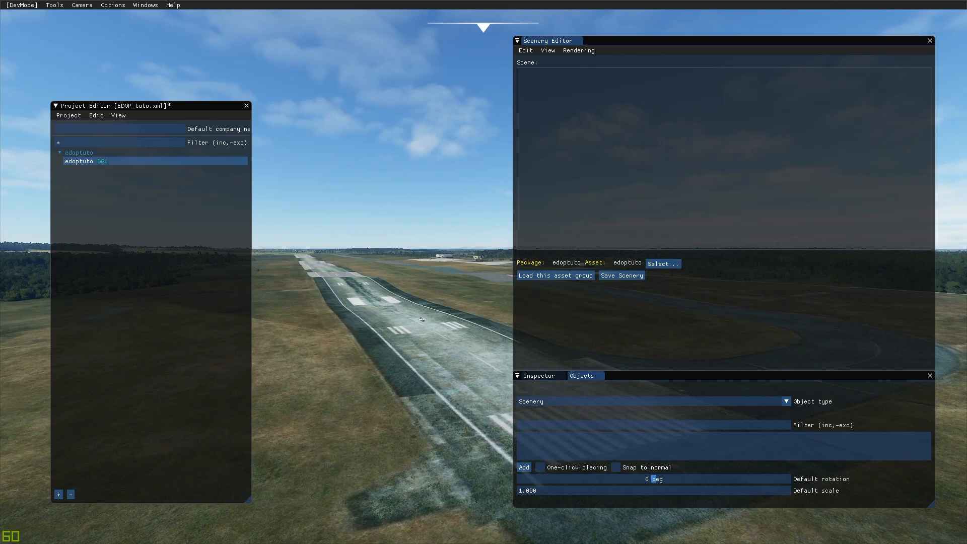
Step: Set the type of object to place to Polygon and add a new polygon to the scene
left_click(550, 378)
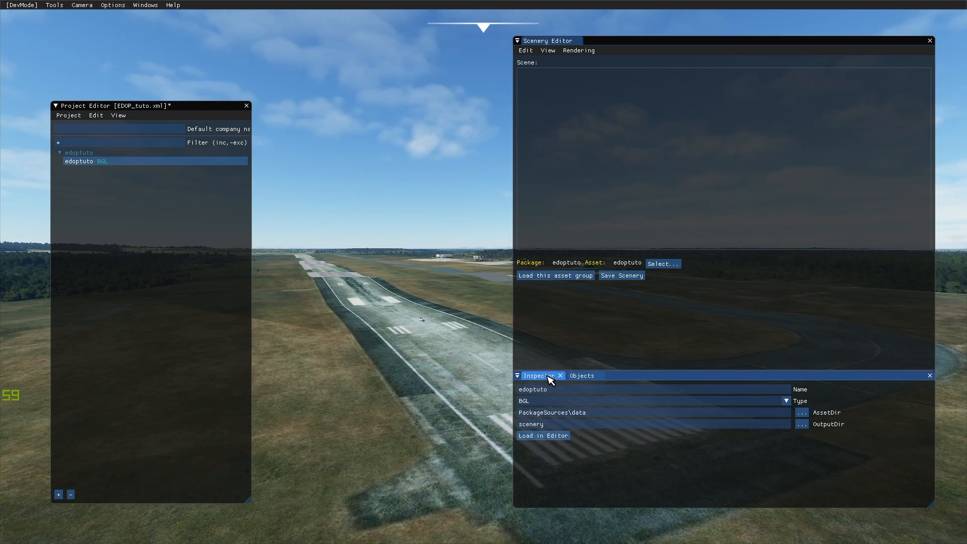
left_click(587, 376)
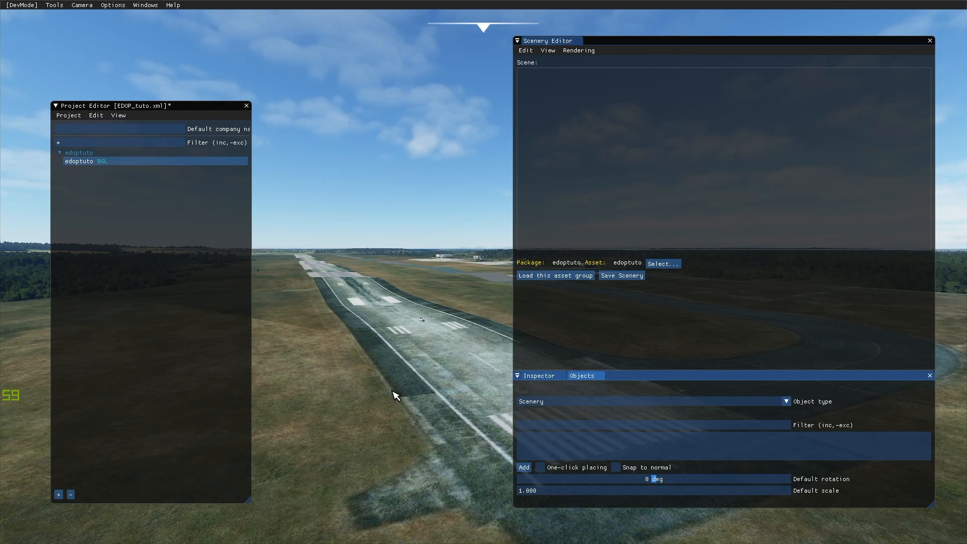
left_click(582, 403)
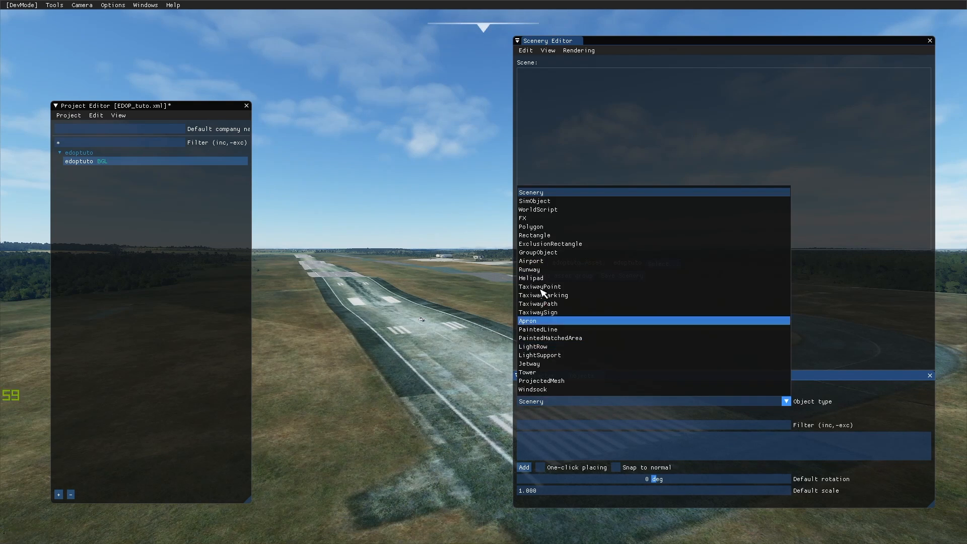
left_click(546, 231)
key("s")
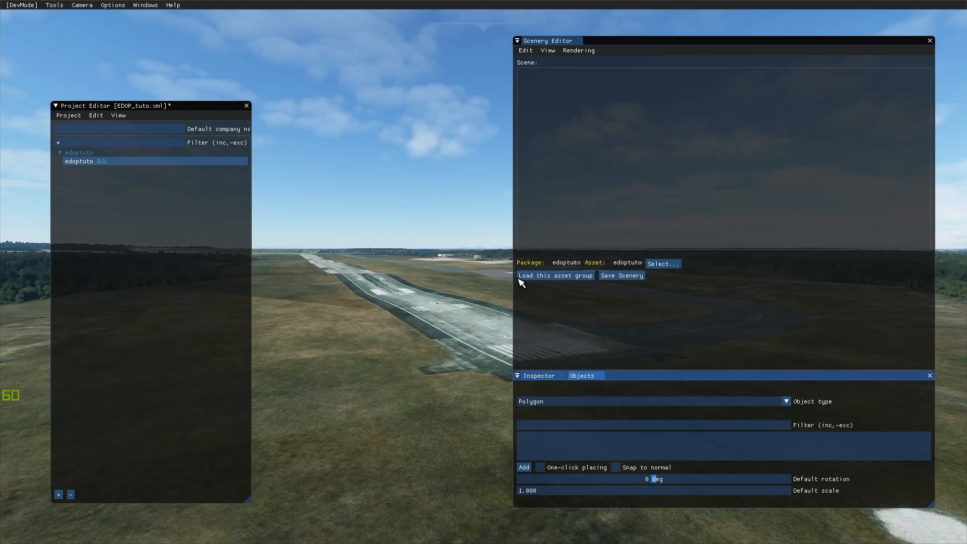
key("r")
key("KP_2")
key("d")
key("KP_4")
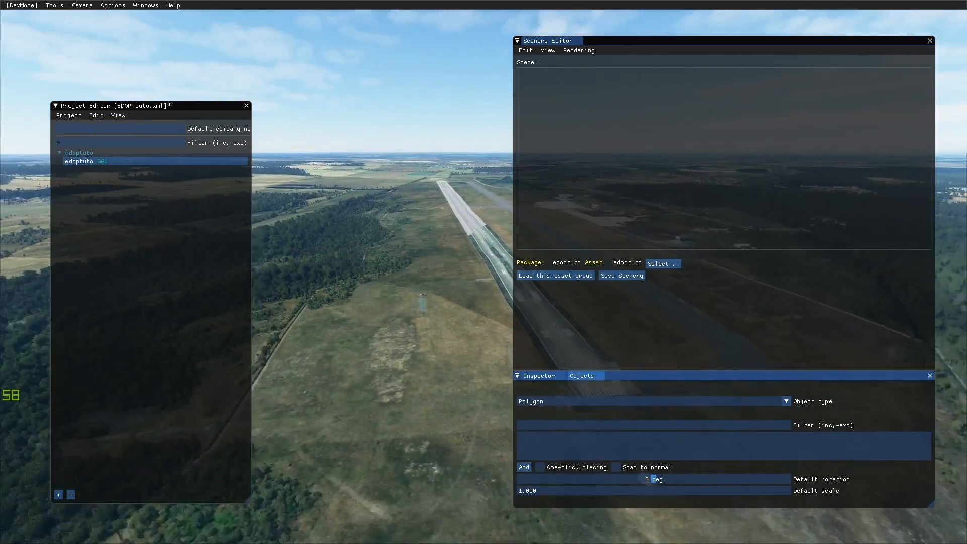
key("s")
key("w")
key("KP_8")
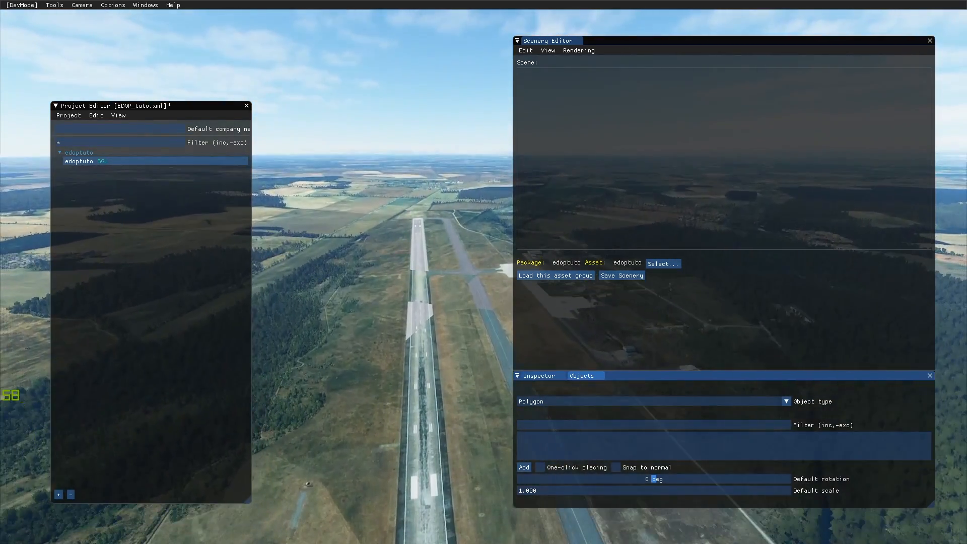
key("s")
key("a")
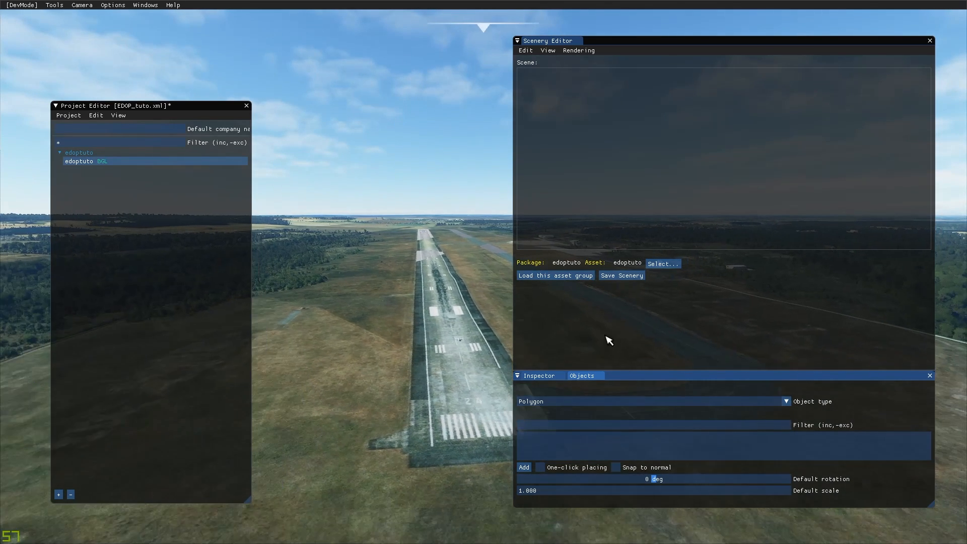
left_click(524, 467)
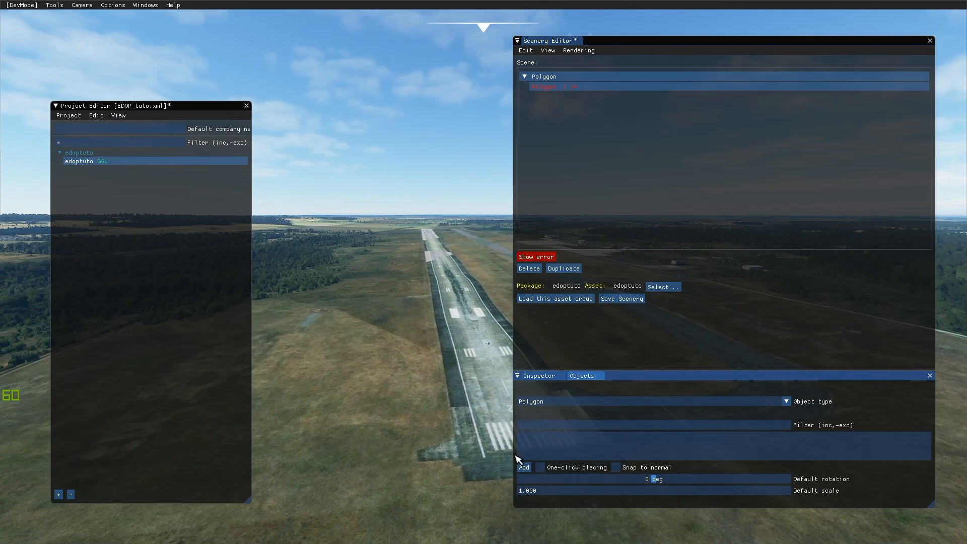
Step: Move the Scenery Editor and Project Editor windows aside to clear the view of the airfield
key("s")
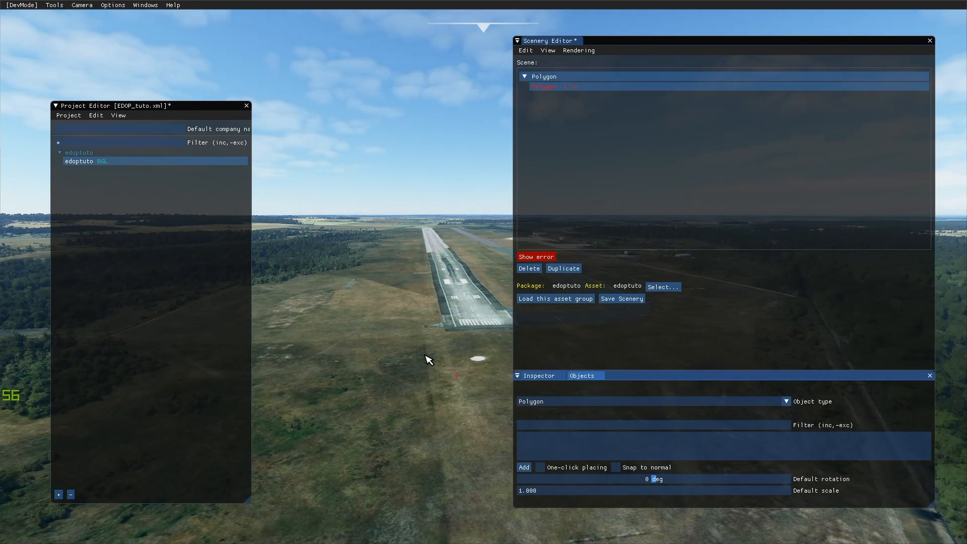
key("w")
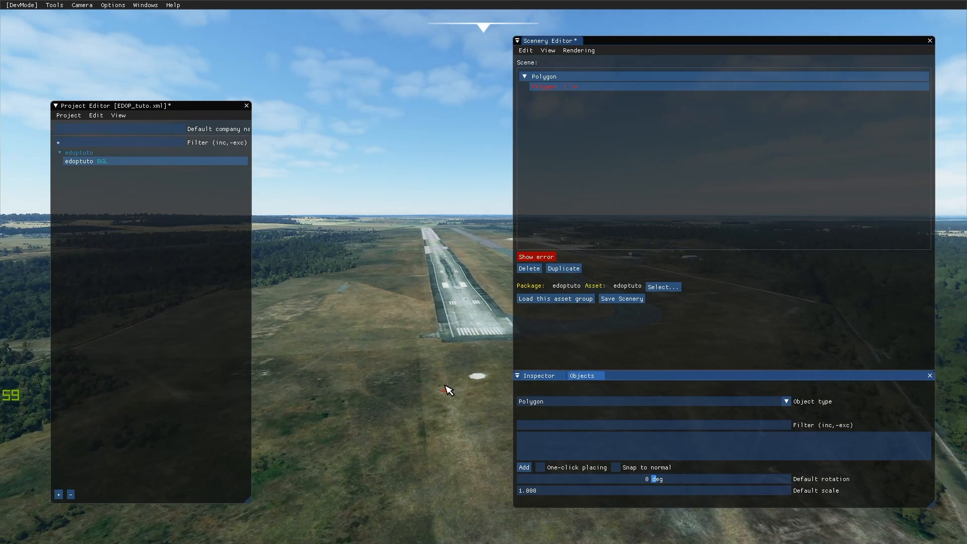
key("s")
key("d")
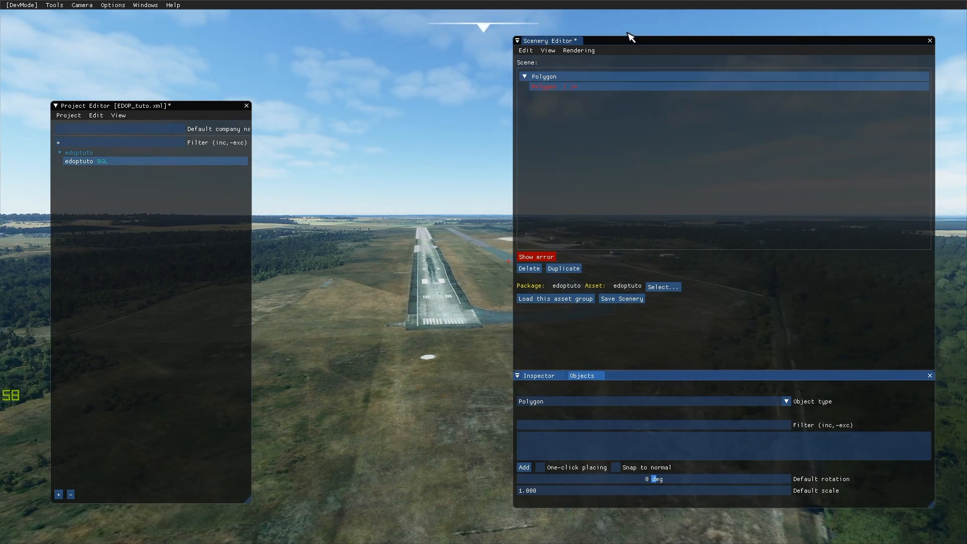
left_click_drag(629, 43, 871, 173)
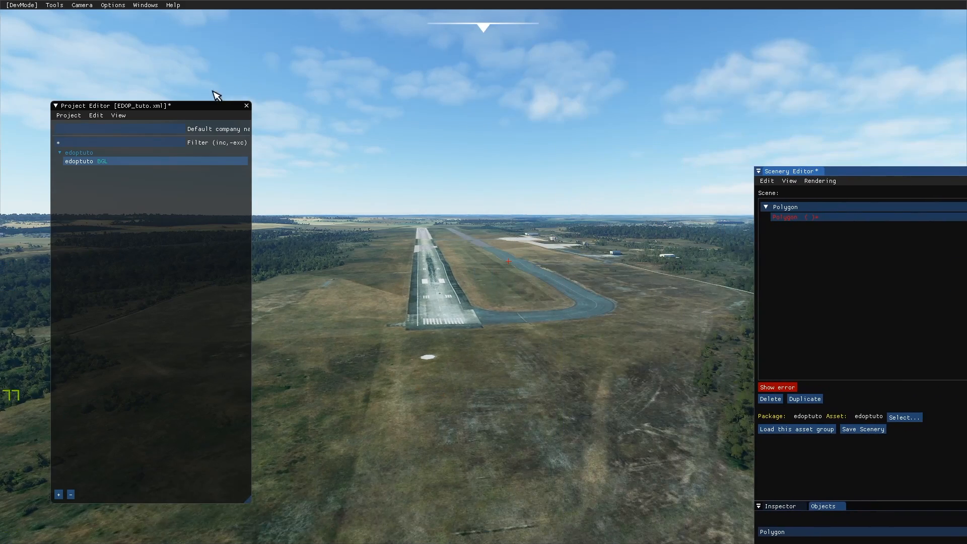
left_click_drag(182, 113, 51, 170)
Step: Start the polygon outline at the airfield corner beside the road and place its first points along the boundary track
key("s")
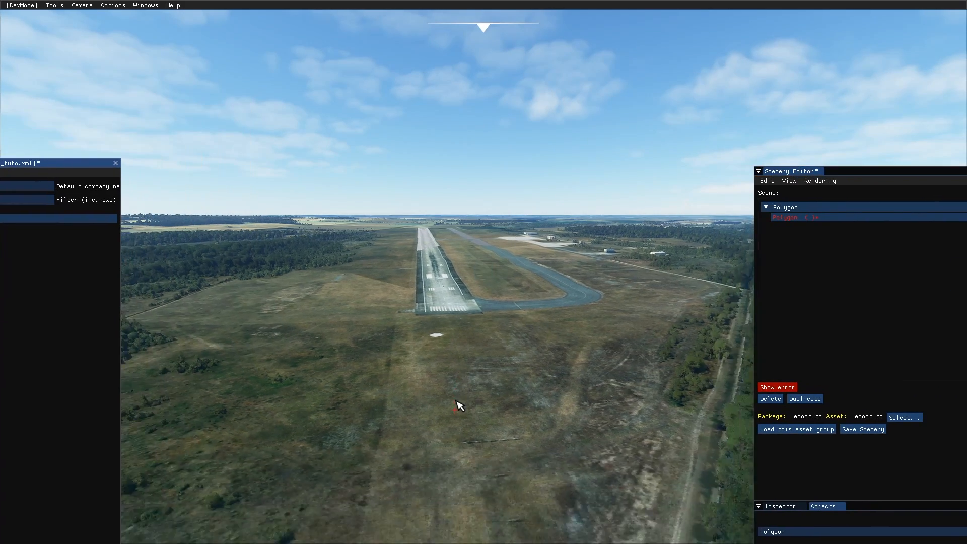
right_click_drag(456, 402, 459, 401)
key("s")
key("d")
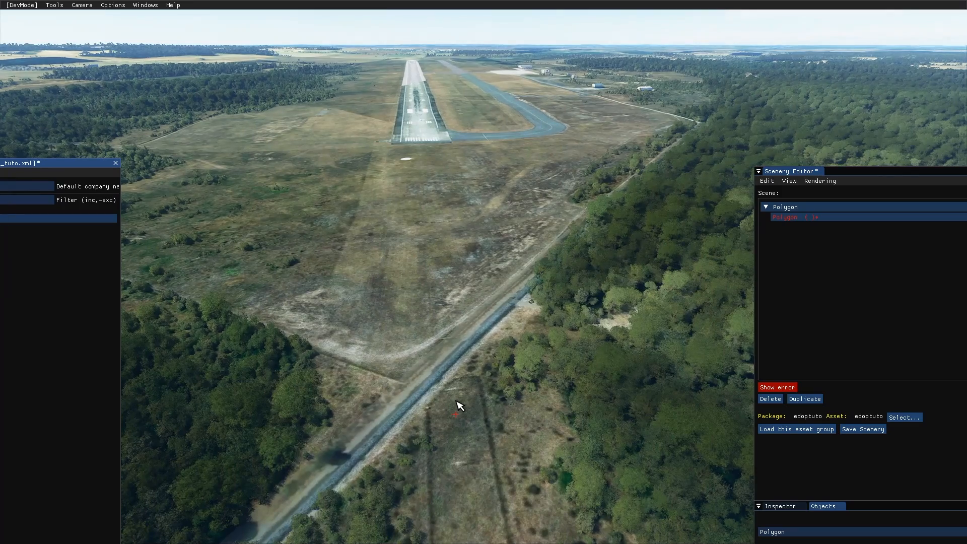
key("w")
key("a")
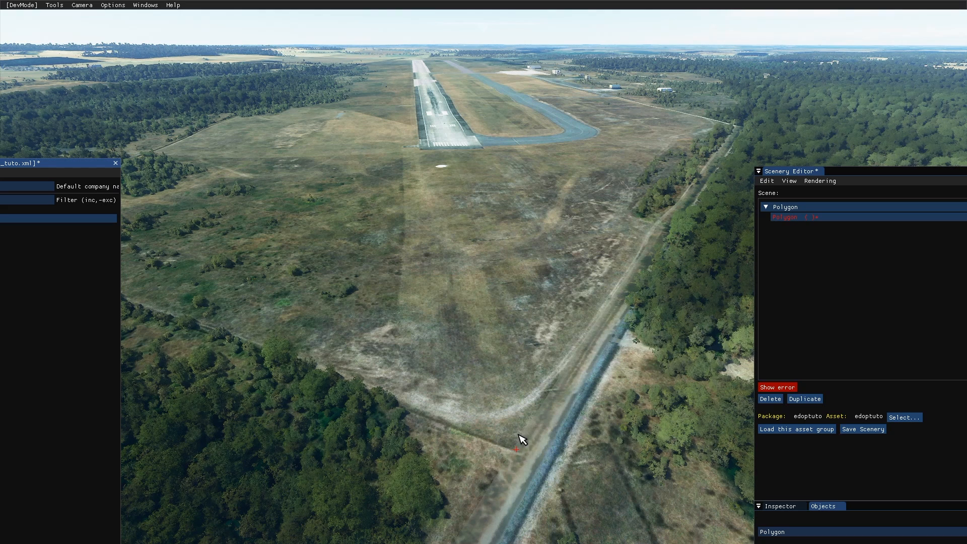
left_click(522, 439)
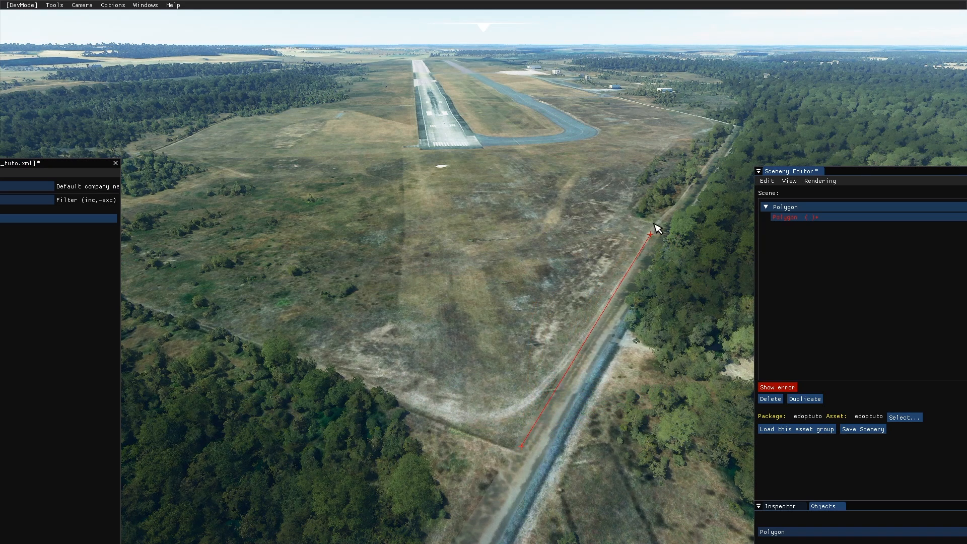
key("w")
key("d")
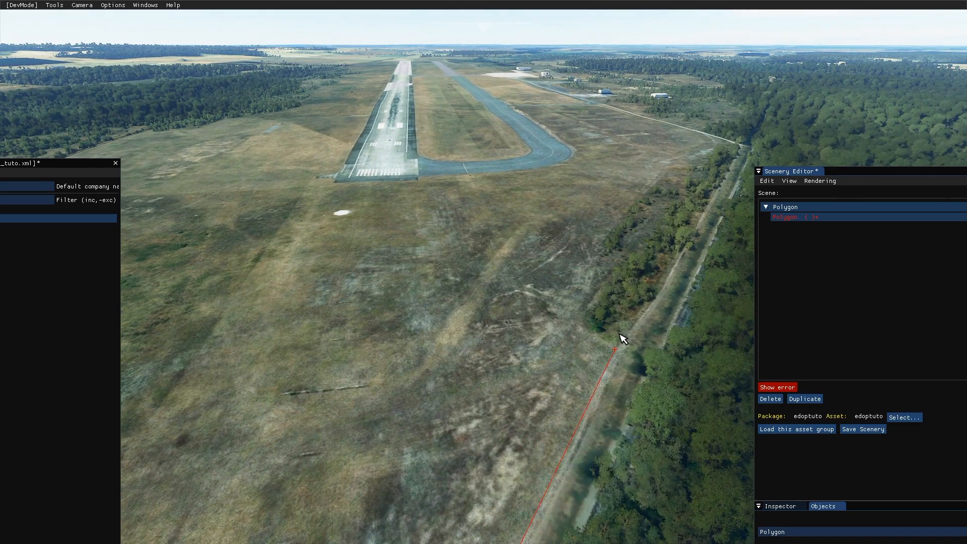
left_click(581, 326)
left_click(585, 280)
key("w")
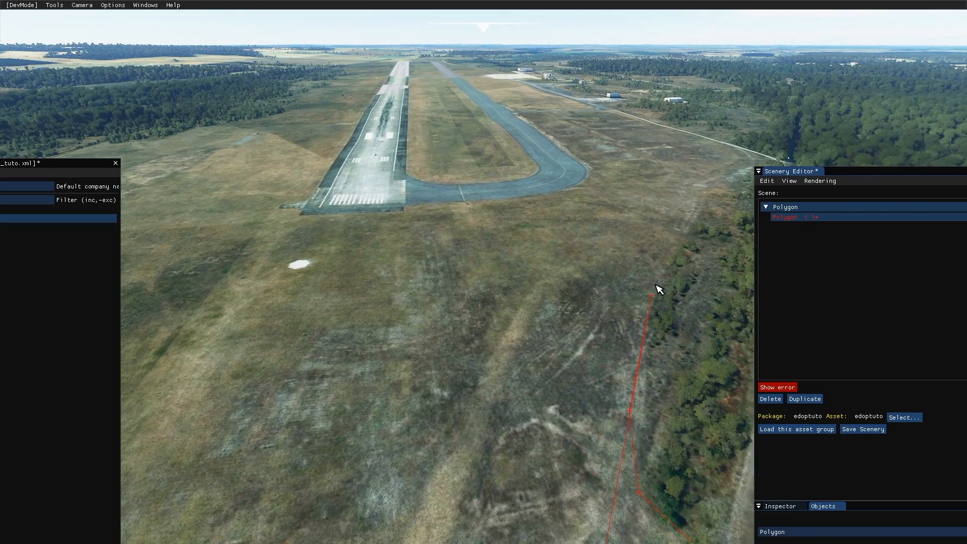
Step: Continue the polygon outline along the tree line and around the whole airfield perimeter, and finish drawing it at the starting corner
left_click(655, 284)
key("w")
key("d")
left_click(719, 309)
key("w")
key("d")
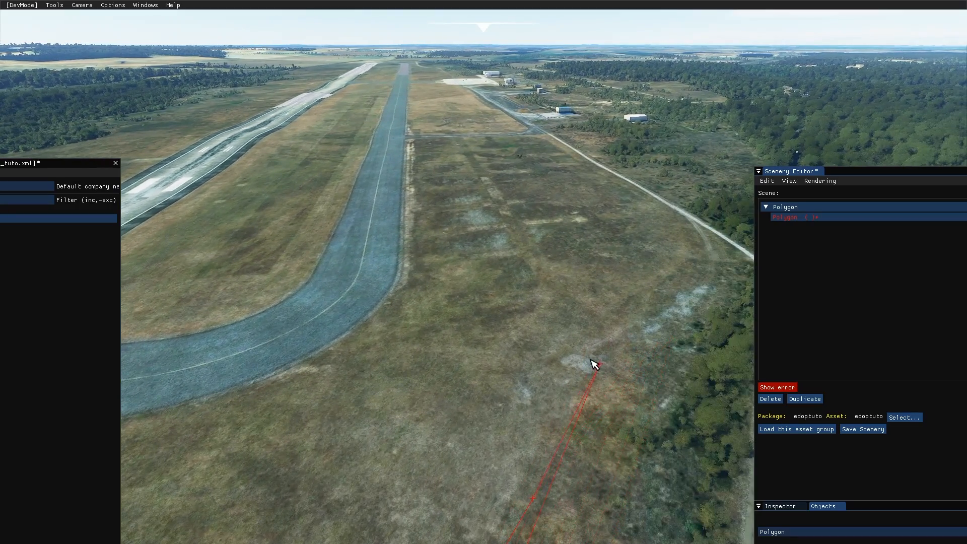
left_click(576, 366)
key("w")
key("d")
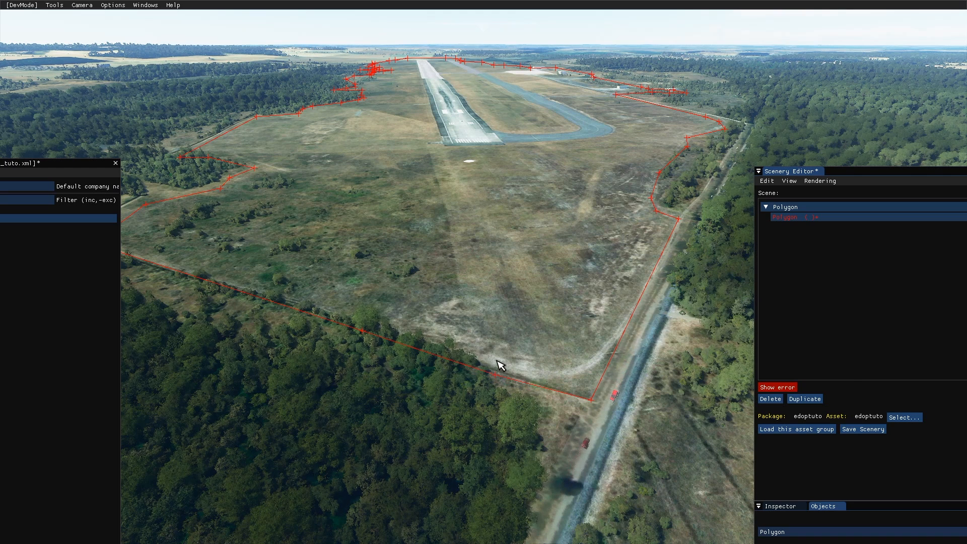
key("Escape")
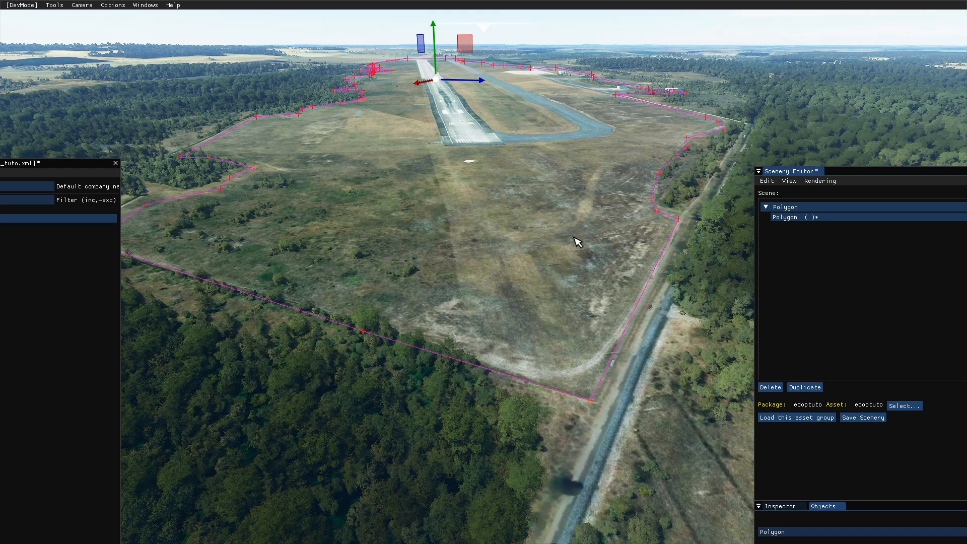
Step: Open the airfield polygon's properties and enable Exclude all, including TIN and the detected, OSM and MS buildings
left_click(787, 216)
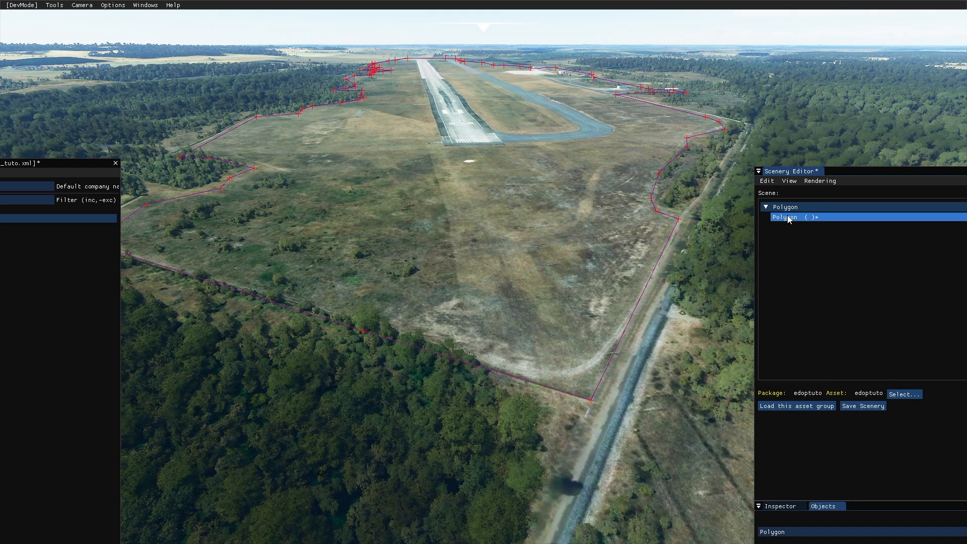
left_click_drag(796, 168, 665, 157)
left_click(678, 204)
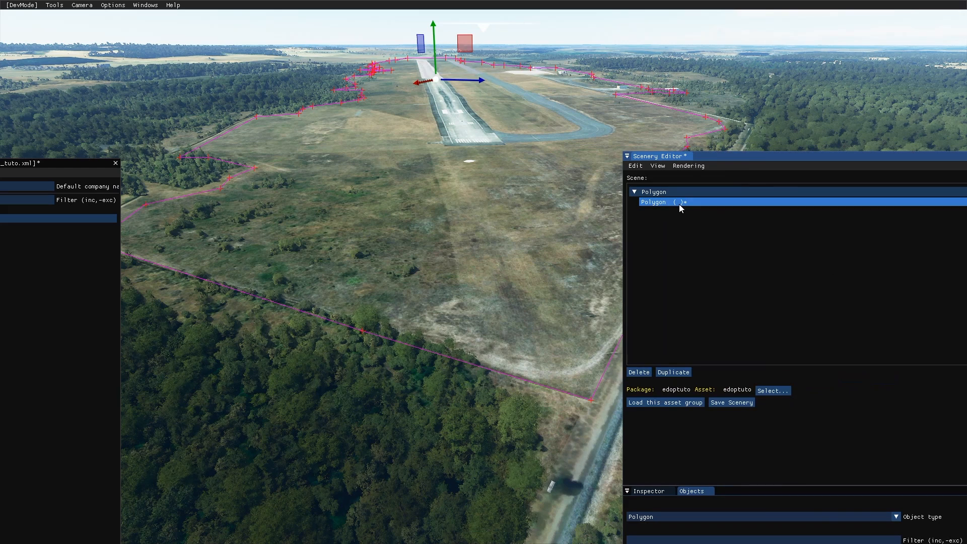
right_click(679, 203)
left_click(697, 213)
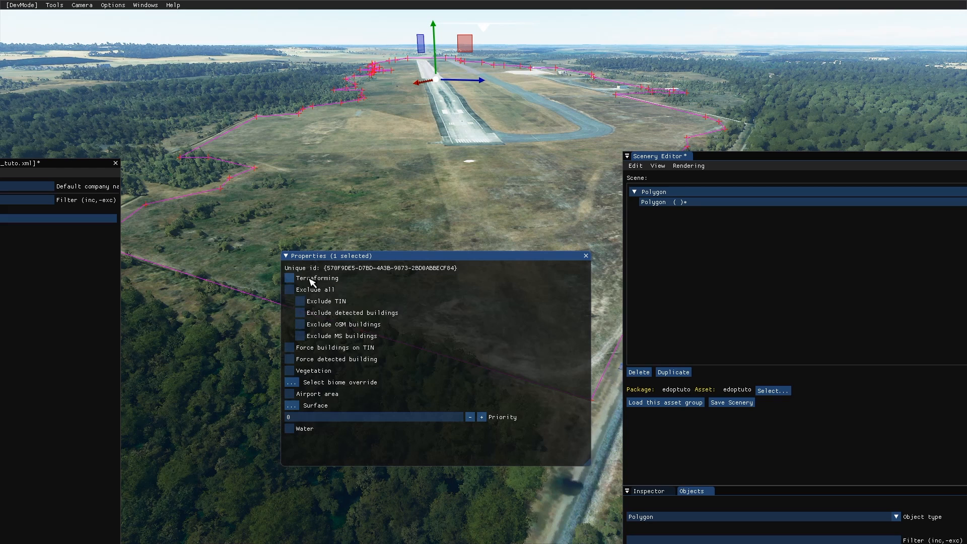
left_click(325, 292)
left_click_drag(427, 270, 466, 317)
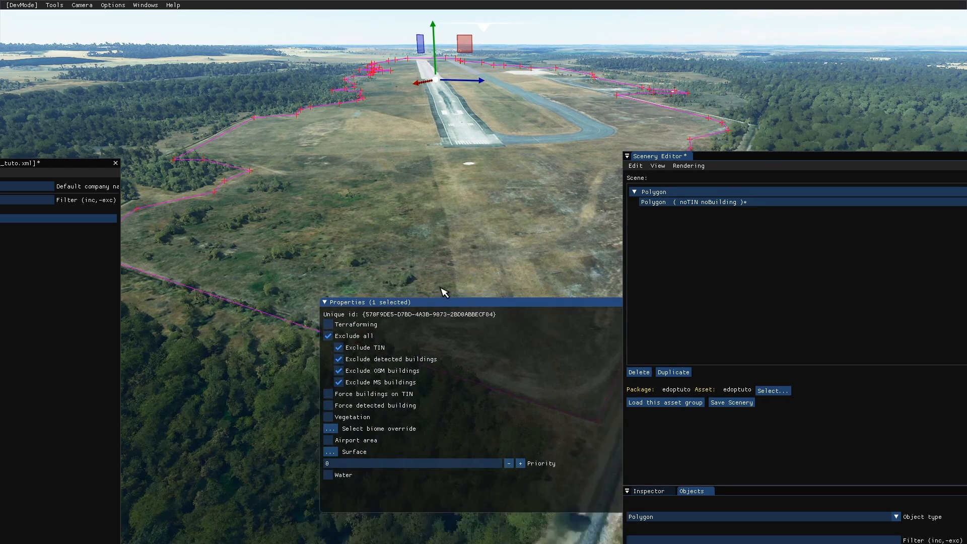
Step: Switch Exclude all off and on again near the apron to compare the airfield with and without the default buildings
key("w")
key("d")
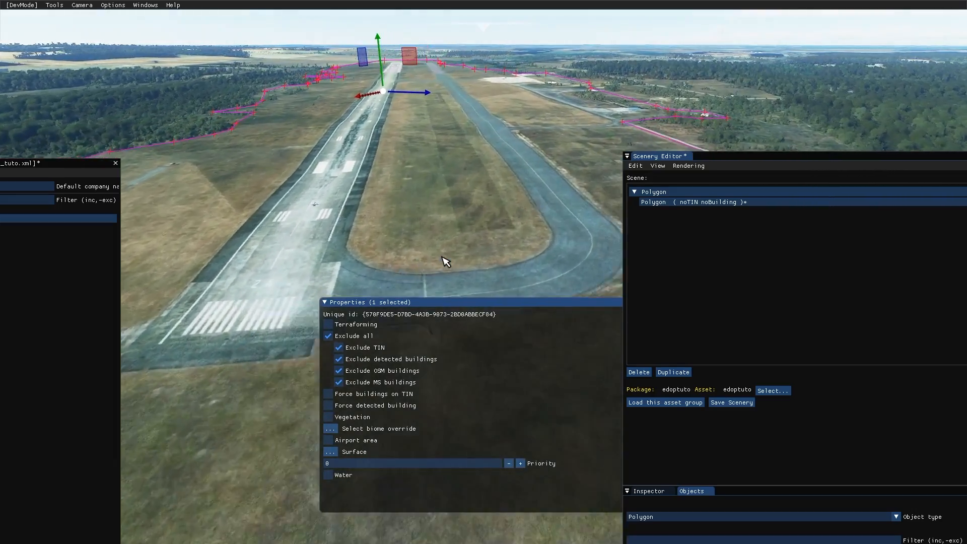
key("w")
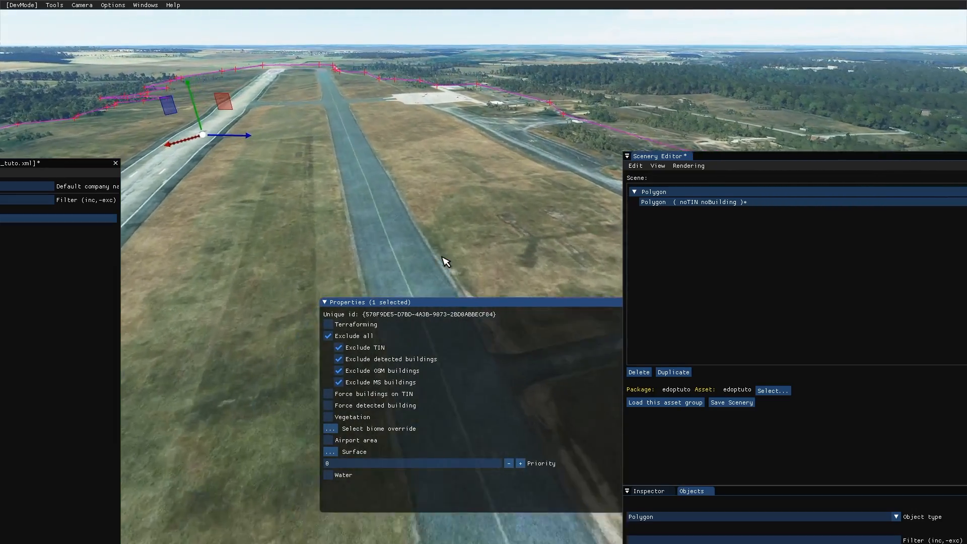
key("d")
key("w")
key("d")
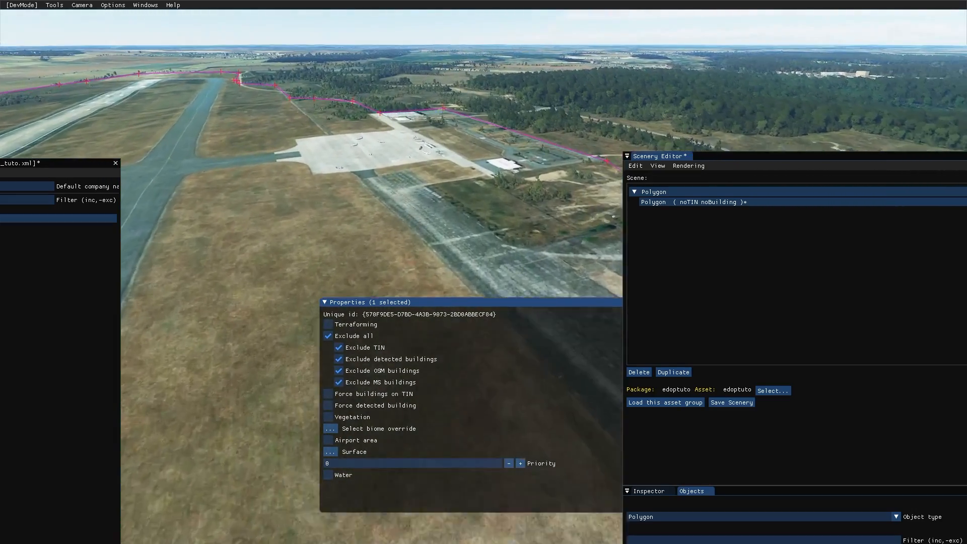
left_click(344, 336)
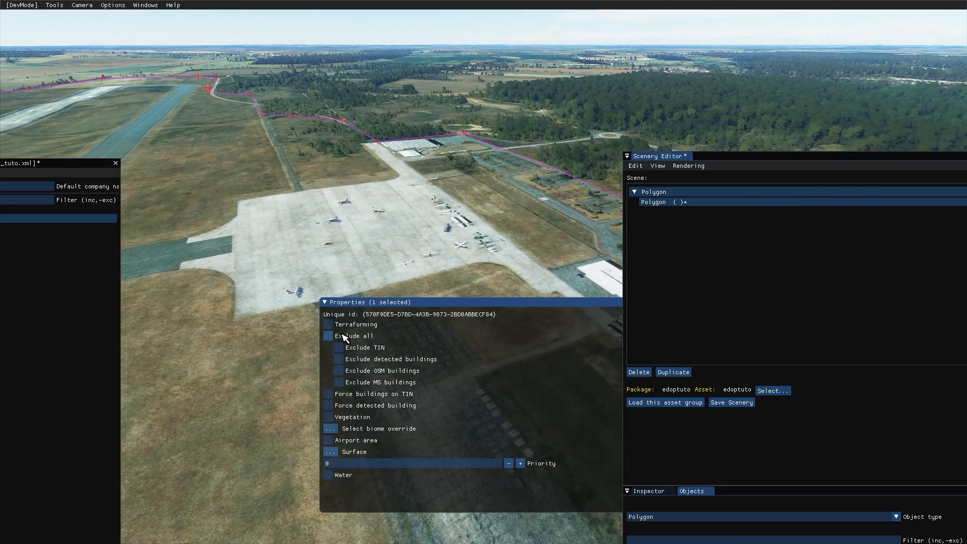
key("w")
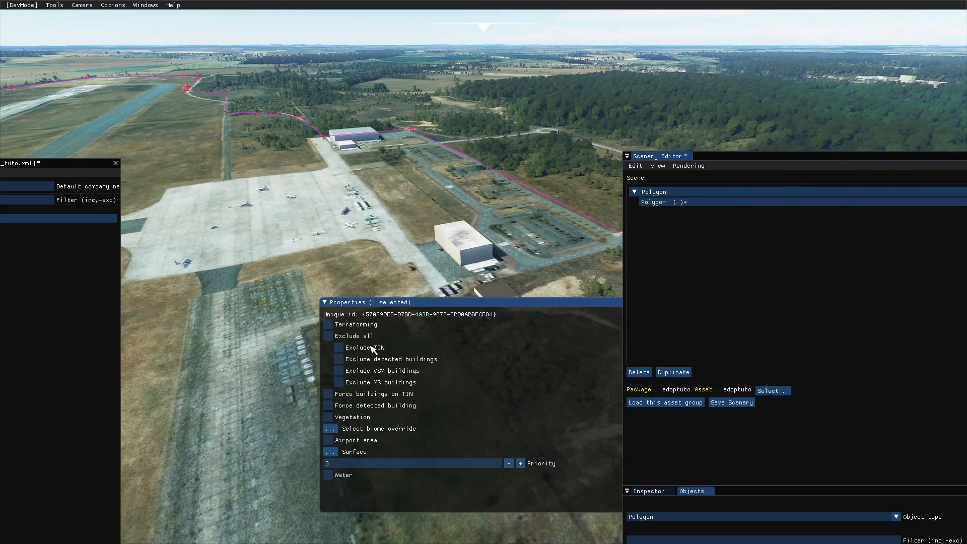
left_click(364, 336)
key("a")
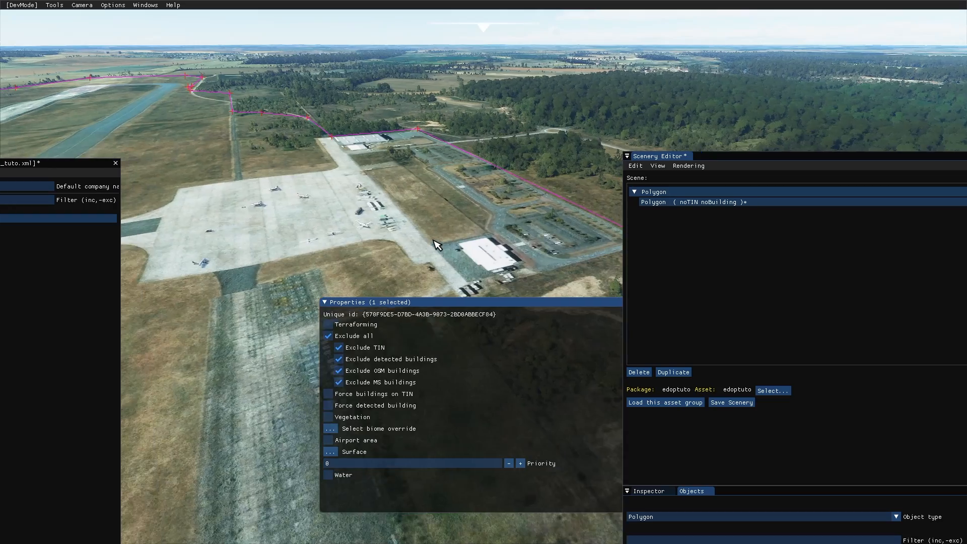
Step: Enable Vegetation on the airfield polygon and set its vegetation density factor to 0.000
key("w")
key("s")
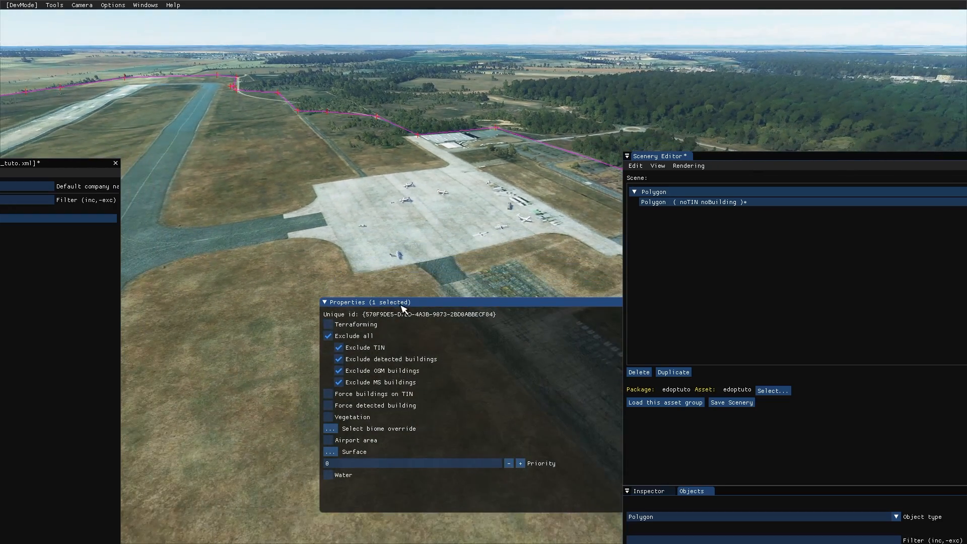
left_click(356, 421)
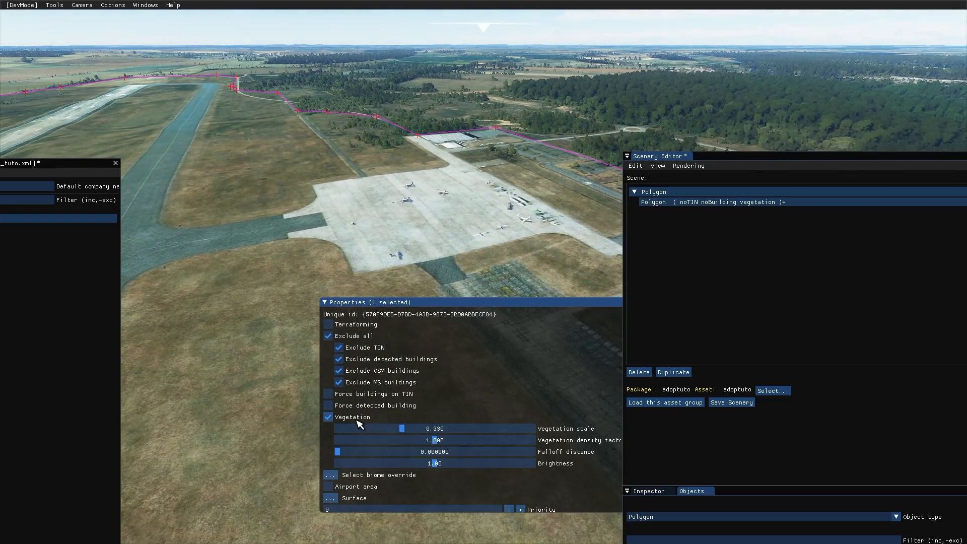
key("a")
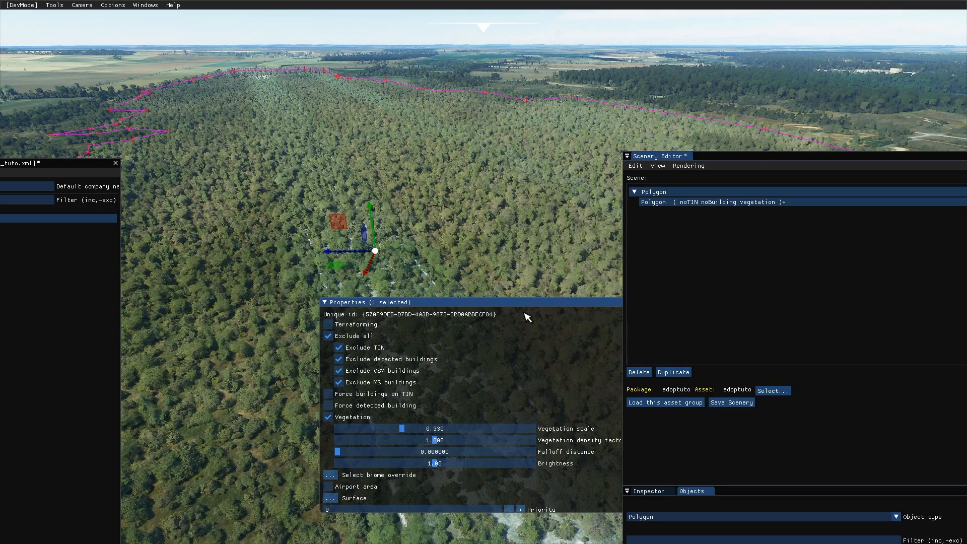
left_click_drag(524, 305, 464, 301)
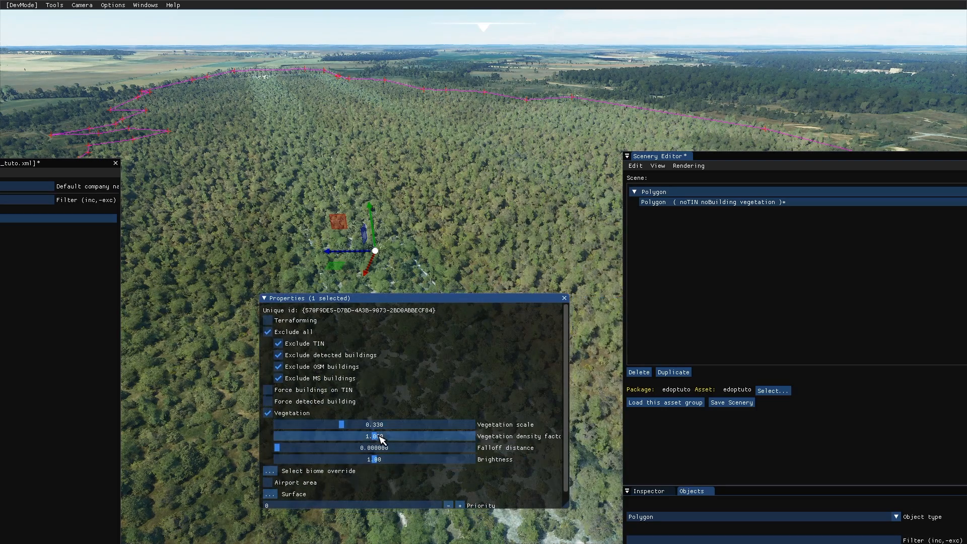
left_click_drag(377, 439, 233, 447)
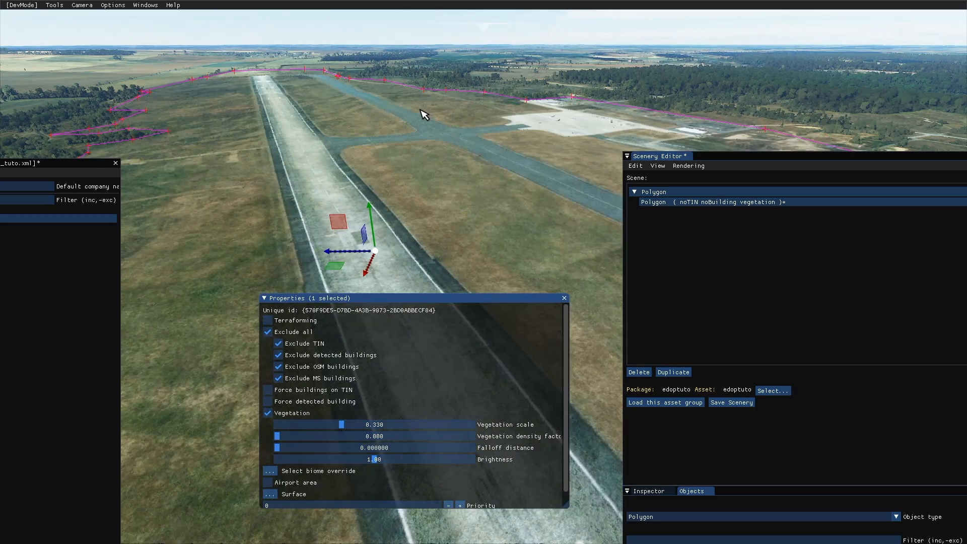
Step: Check the bumpy runway surface from low height and enable Terraforming on the airfield polygon
key("w")
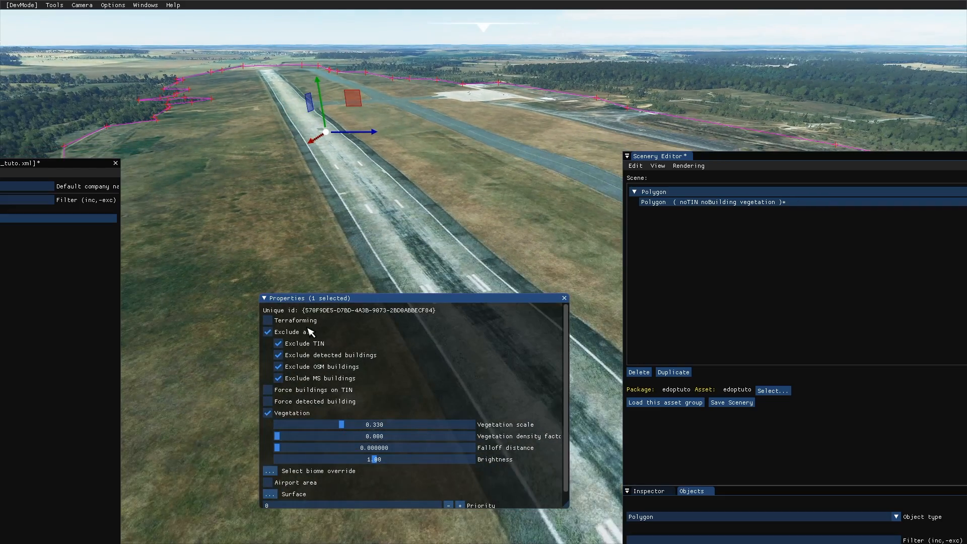
key("w")
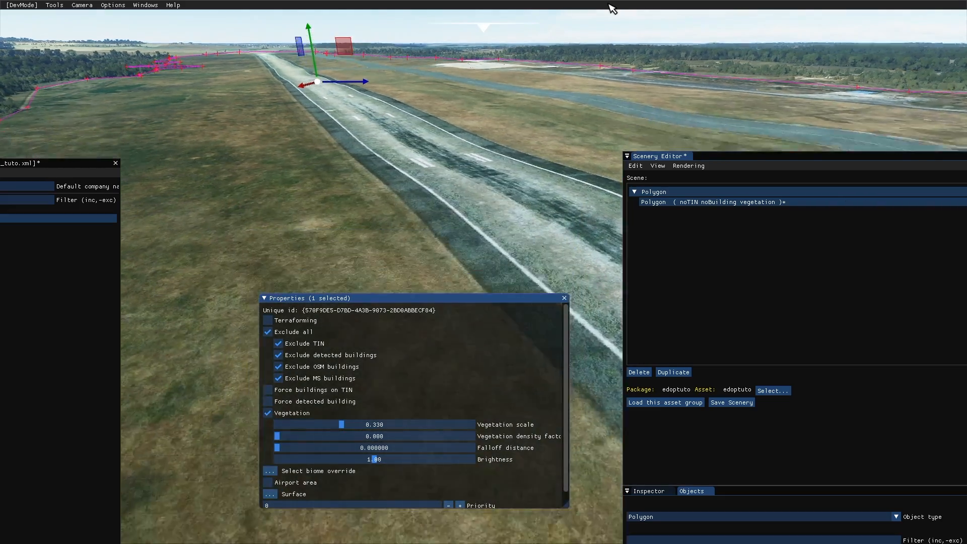
key("w")
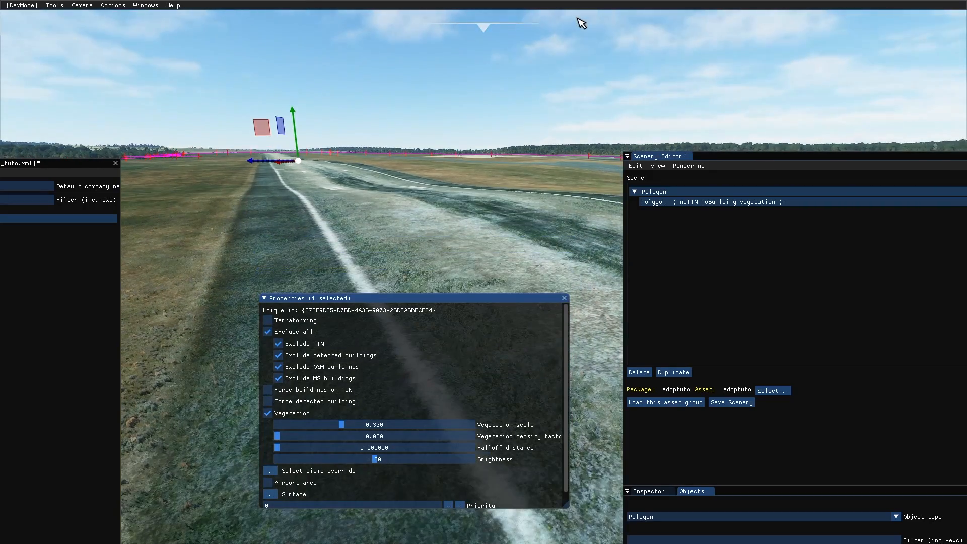
key("s")
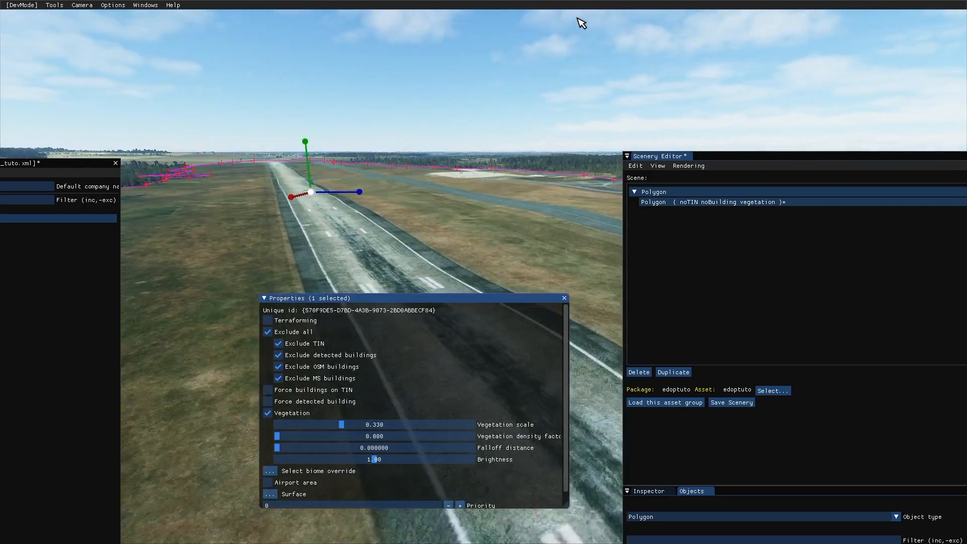
key("s")
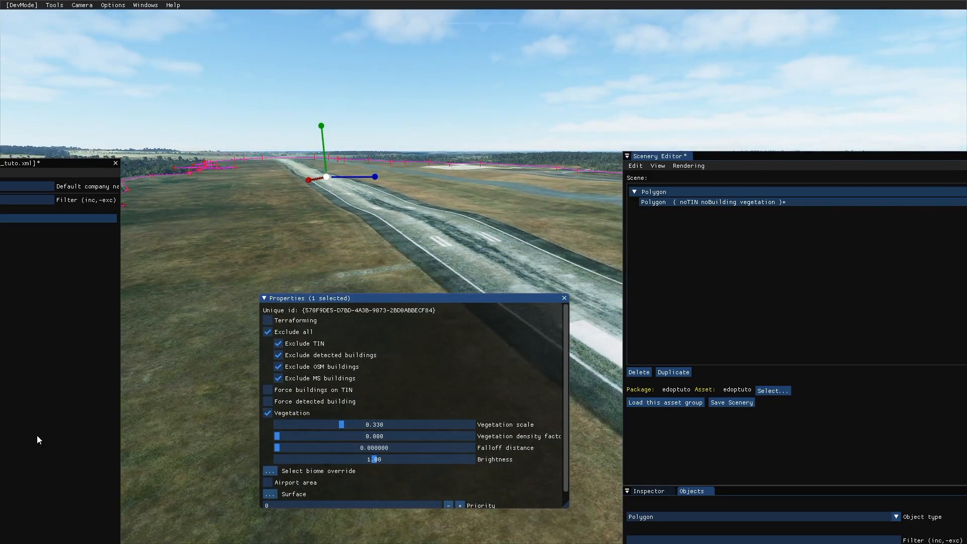
left_click(297, 320)
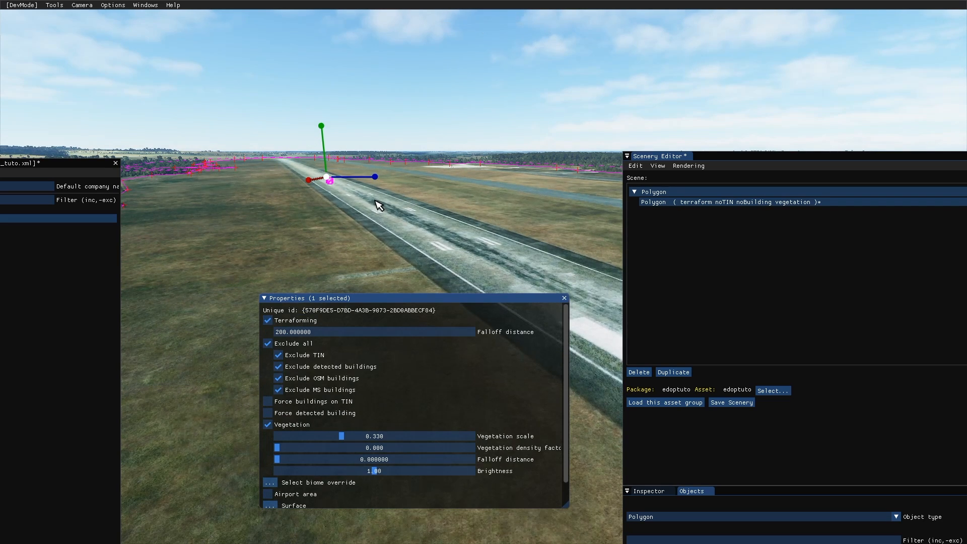
Step: Inspect the terrain along the runway and around the airfield boundary, closing the polygon's properties
key("w")
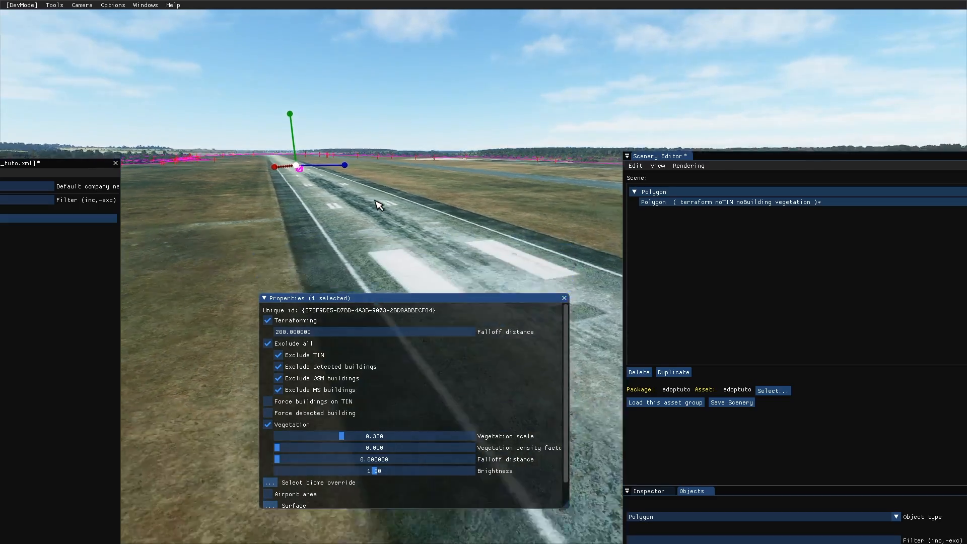
key("r")
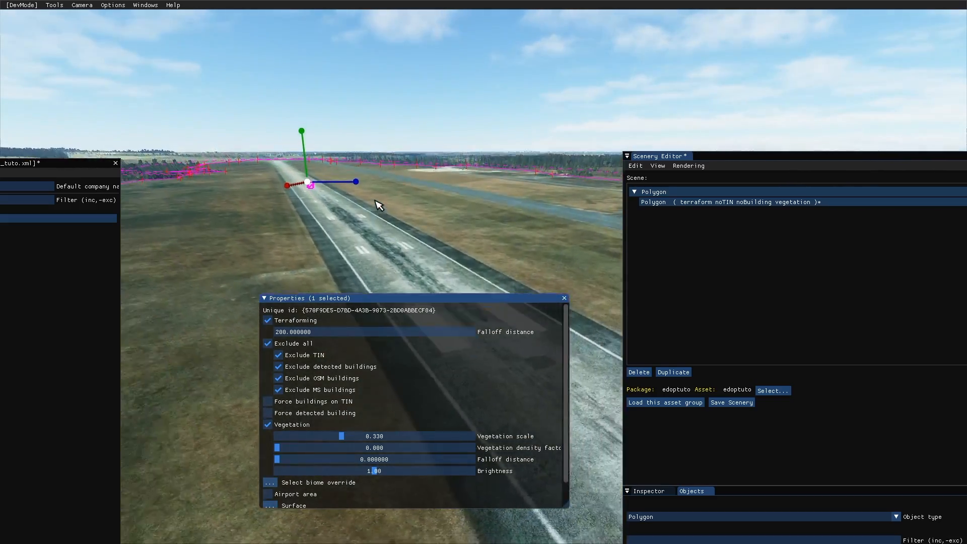
right_click_drag(375, 200, 287, 251)
key("a")
right_click_drag(252, 361, 267, 360)
right_click_drag(315, 341, 287, 341)
left_click(564, 297)
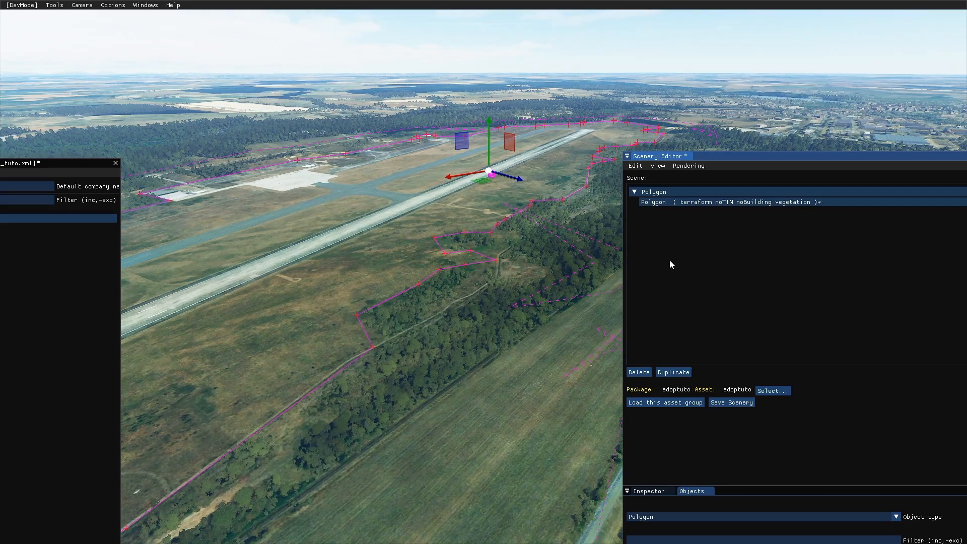
key("a")
key("s")
key("s")
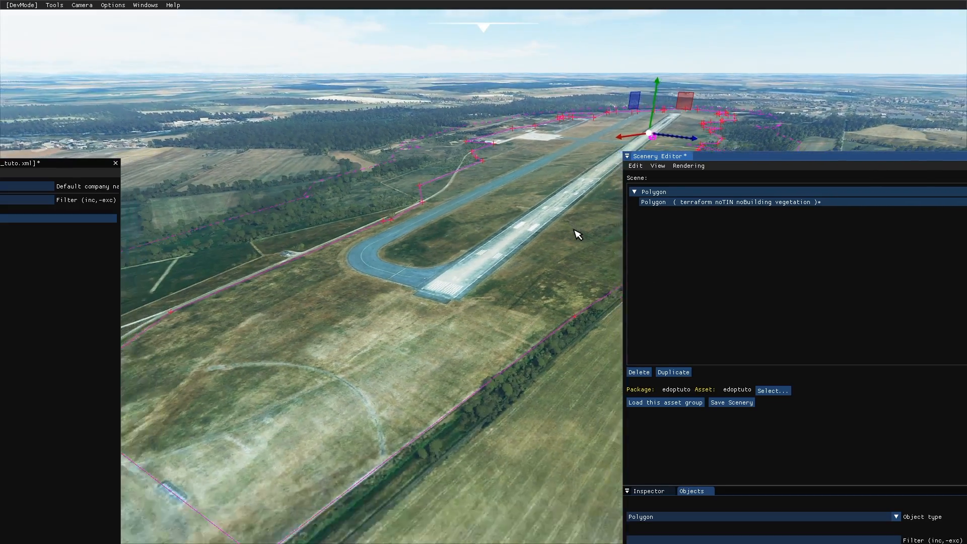
Step: Choose Airport as the object type and add an Airport object to the scene
key("Right")
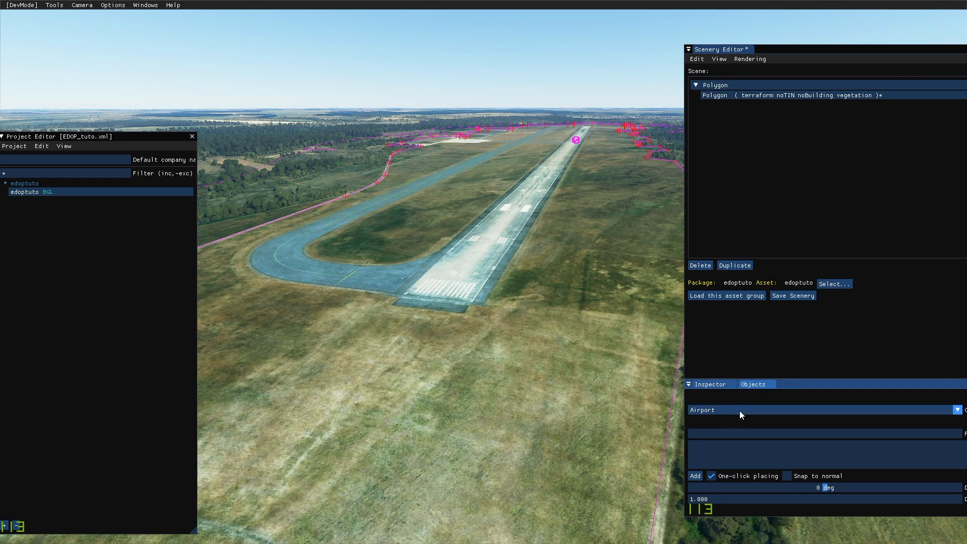
left_click(726, 408)
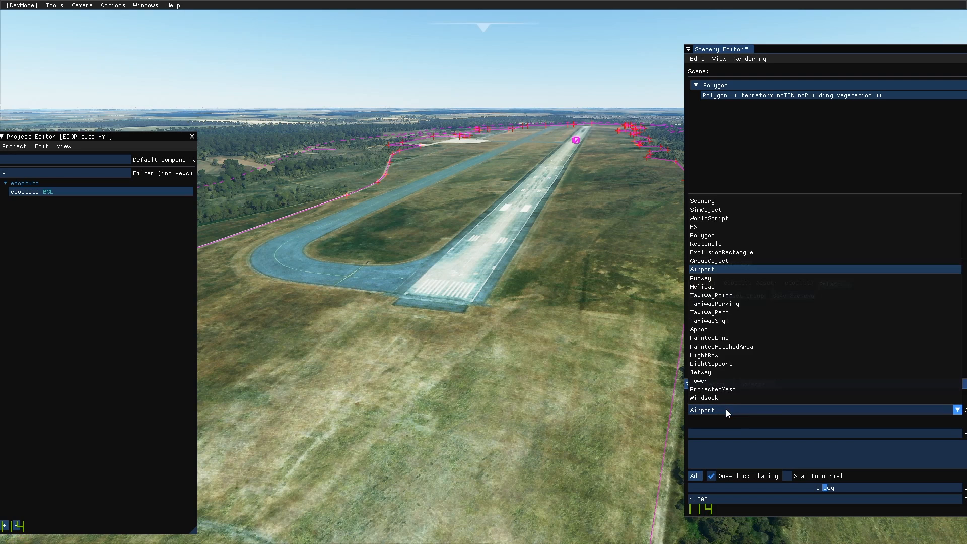
left_click(702, 270)
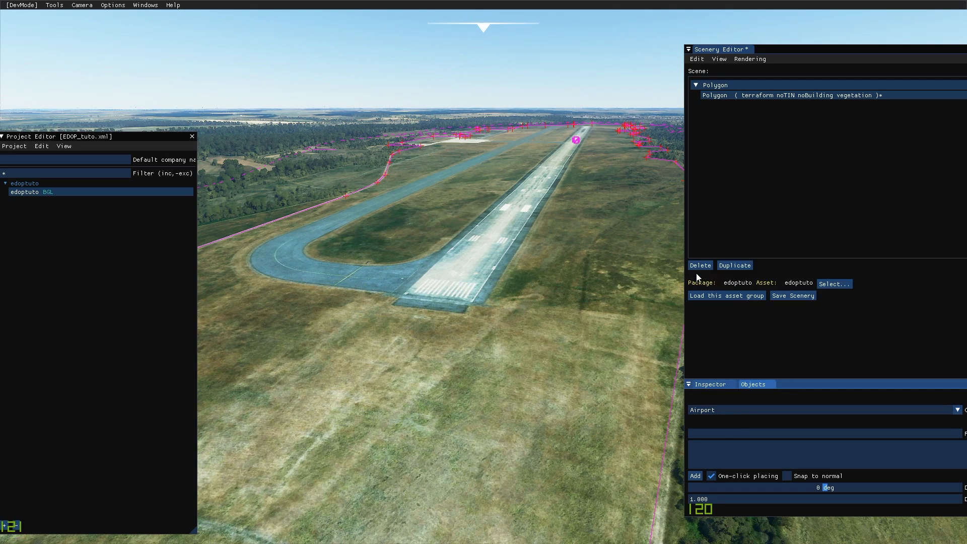
left_click(692, 476)
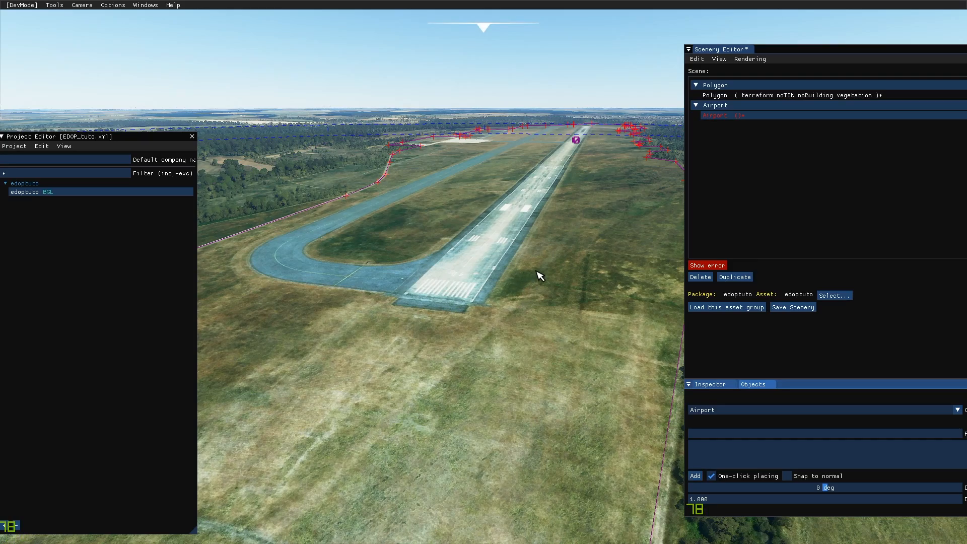
key("s")
key("a")
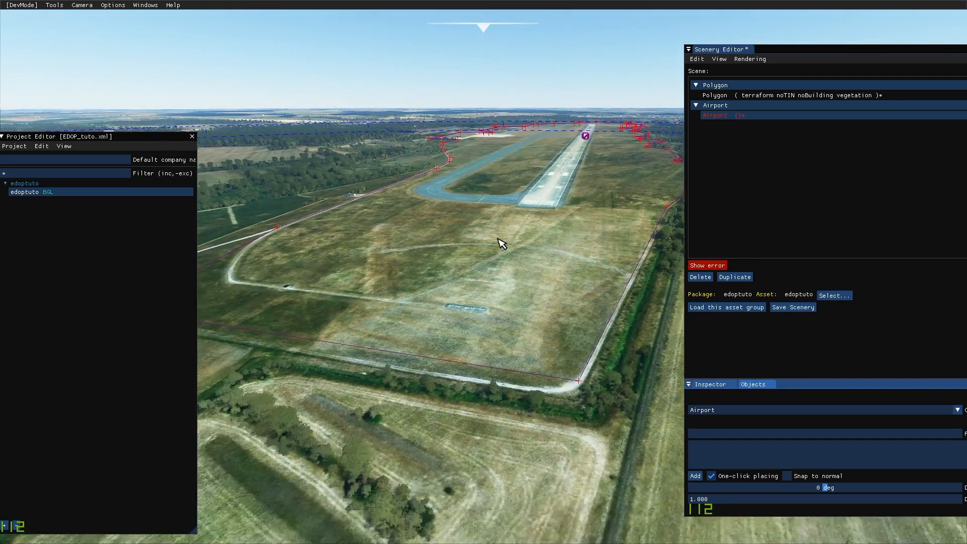
key("w")
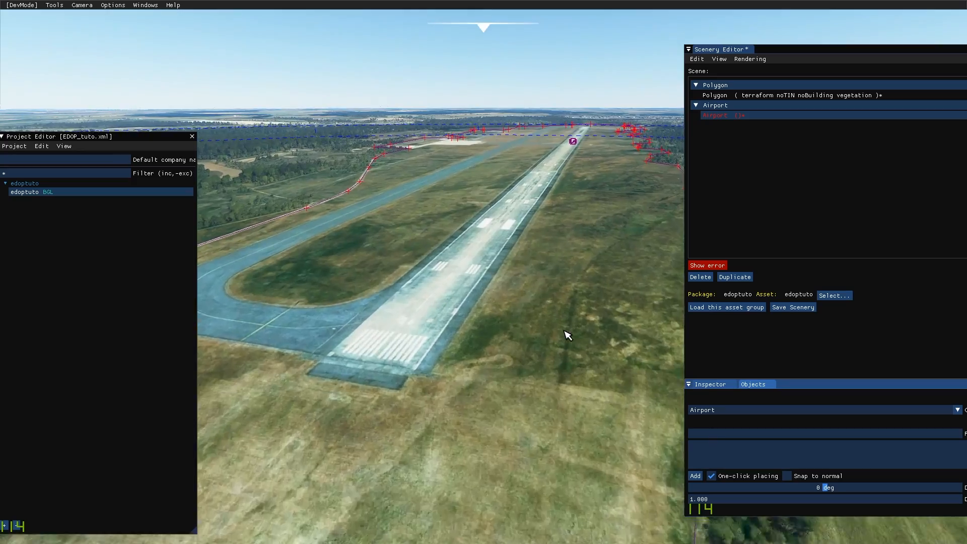
key("d")
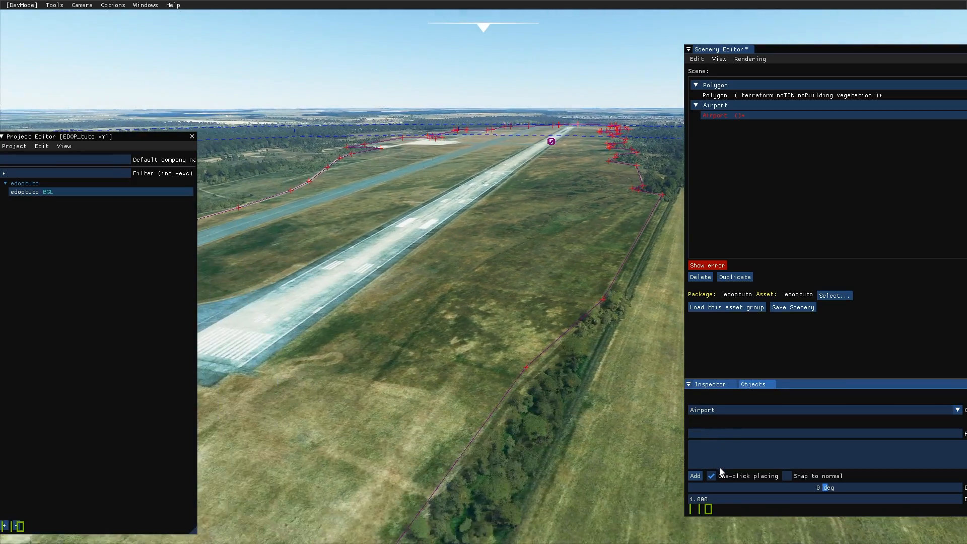
Step: Turn off One-click placing and move the Airport object from the runway threshold towards the middle of the airfield, beside the runway
left_click(716, 476)
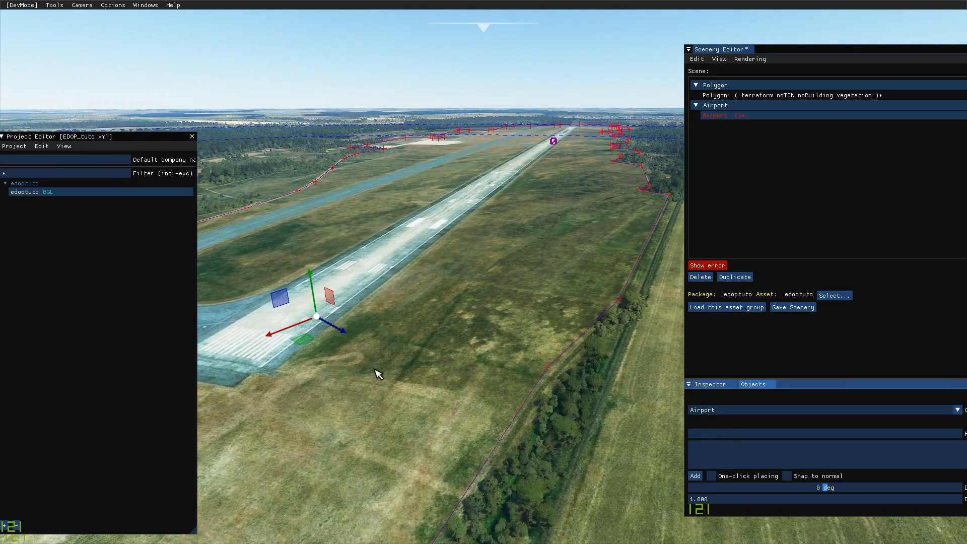
key("a")
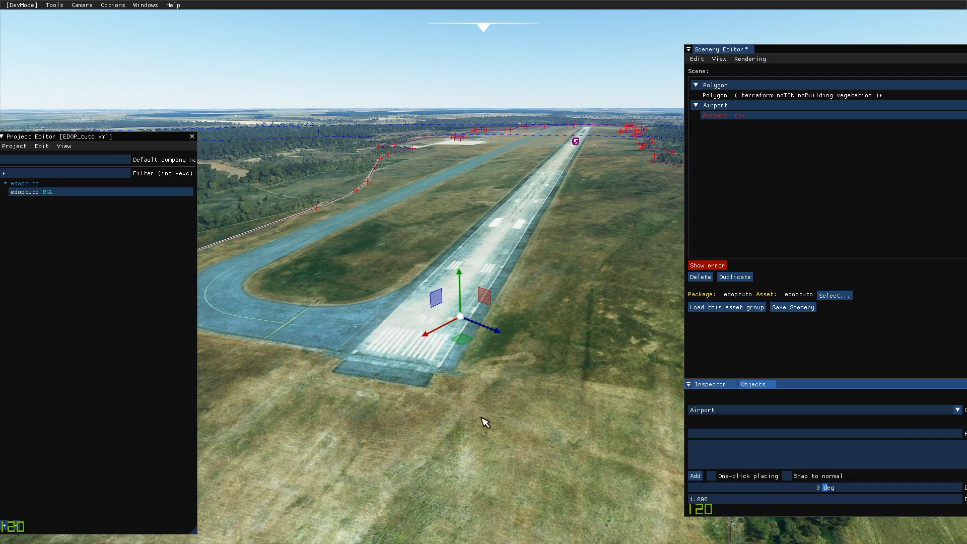
key("w")
left_click_drag(466, 385, 546, 150)
key("s")
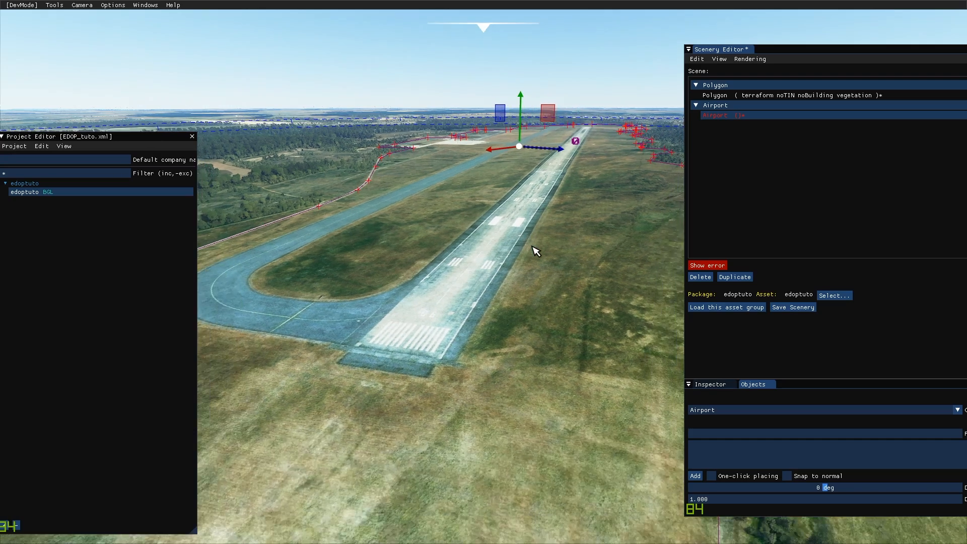
Step: Open the new Airport object's properties and set its ICAO code to EDOP
key("w")
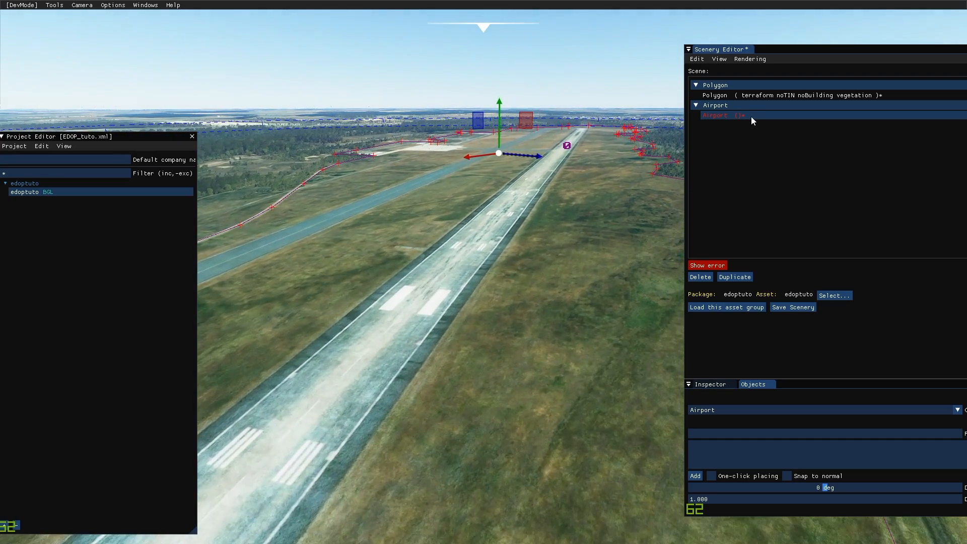
left_click(731, 115)
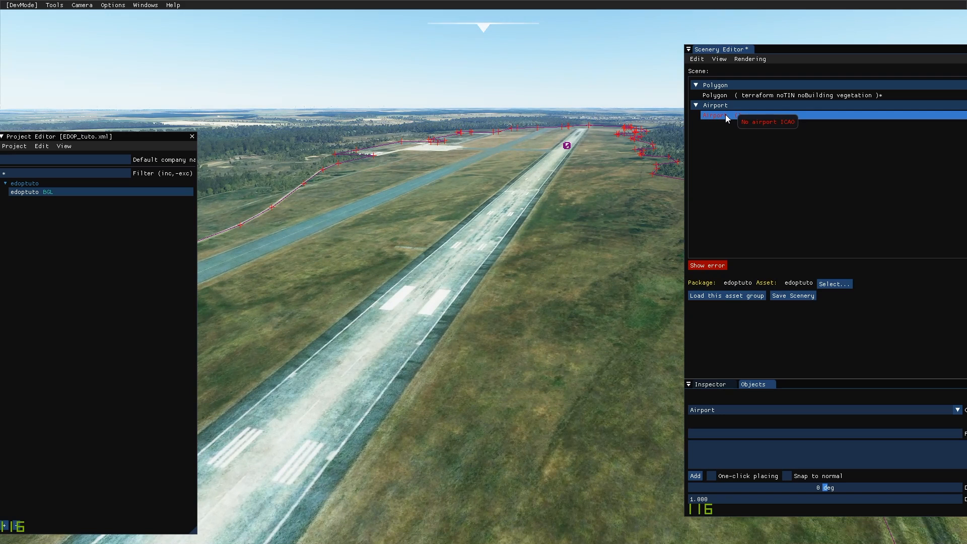
right_click(726, 116)
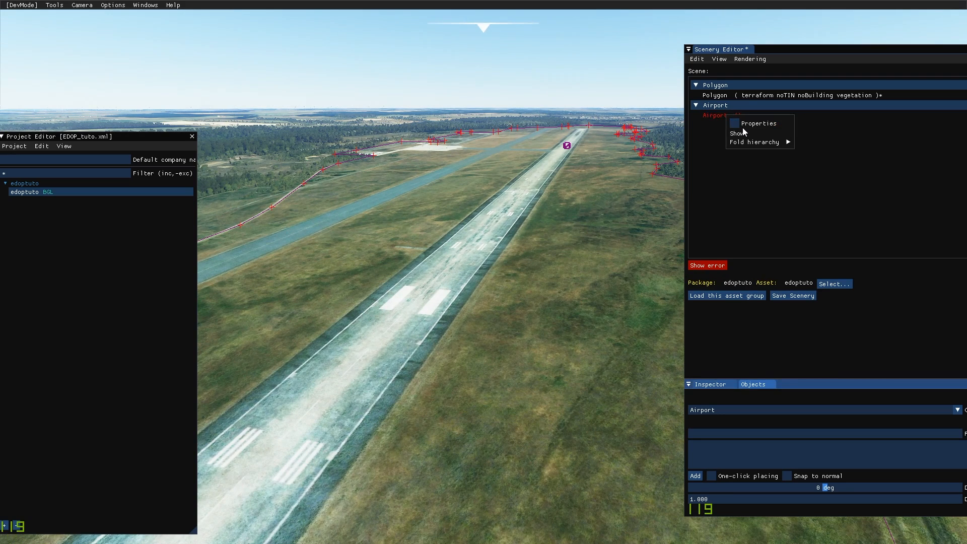
left_click(742, 125)
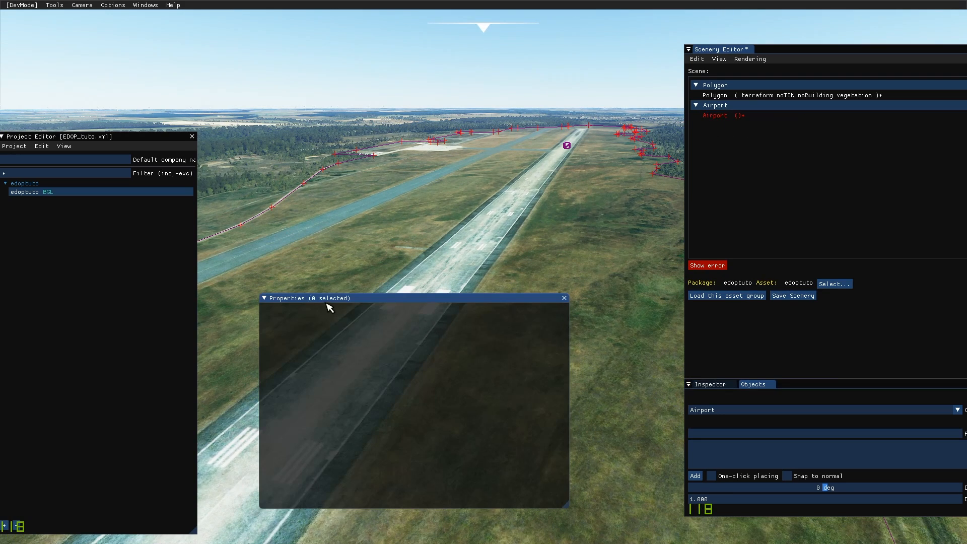
left_click(719, 114)
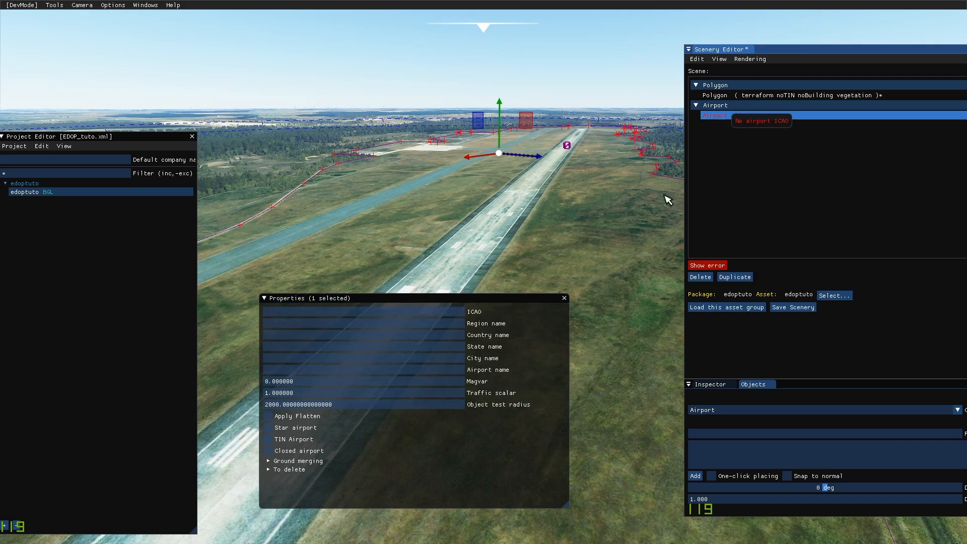
left_click(417, 312)
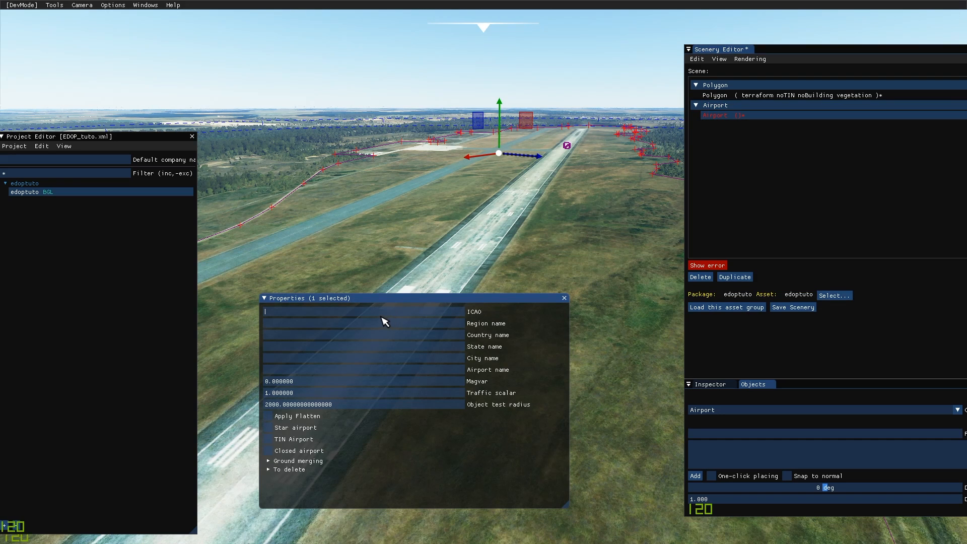
type("ED")
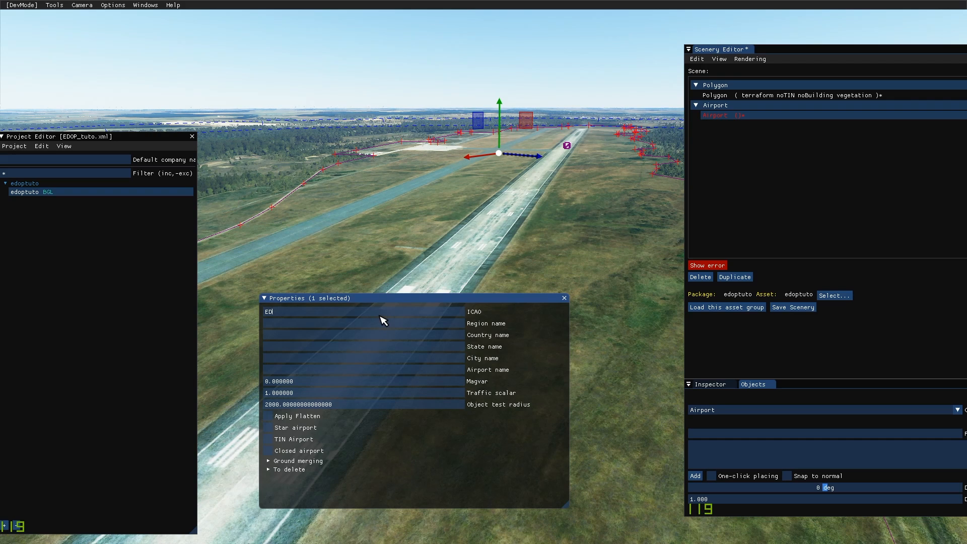
type("BPOP")
key("Return")
Step: Set the airport name to Schwerin Parchim
left_click(436, 366)
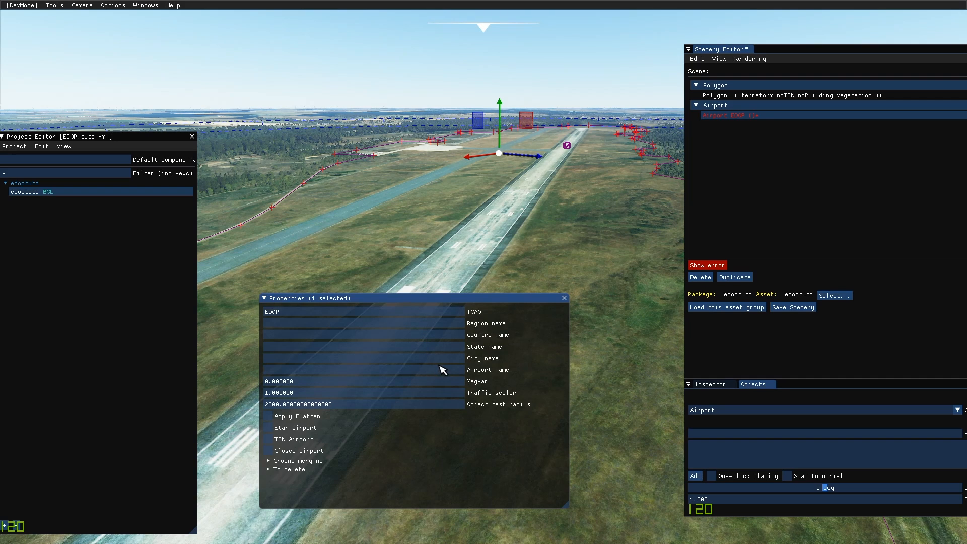
type("Schwerin Parchin")
key("BackSpace")
type("m")
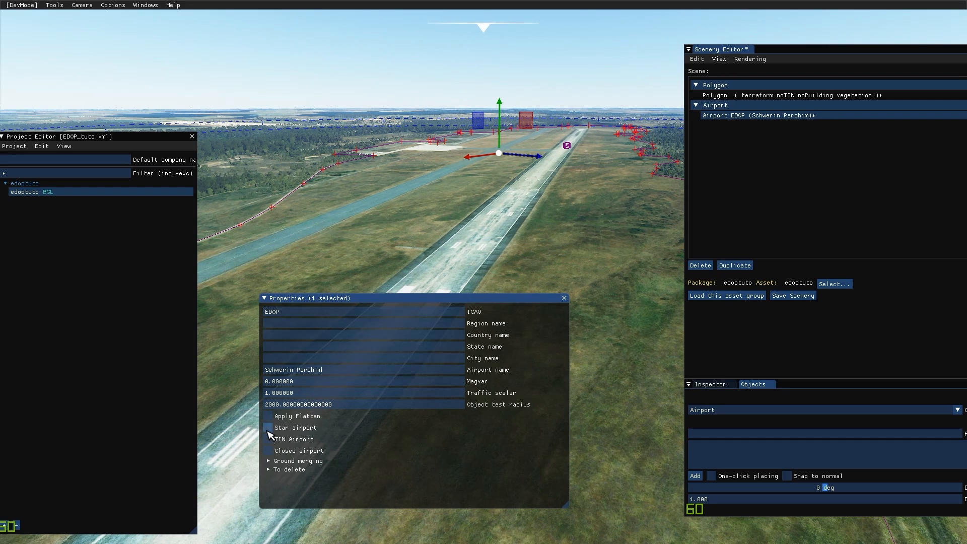
Step: Under the airport's To delete options, enable deletion of all aprons, helipads, runways and starts
left_click(271, 471)
scroll(337, 468, "down", 3)
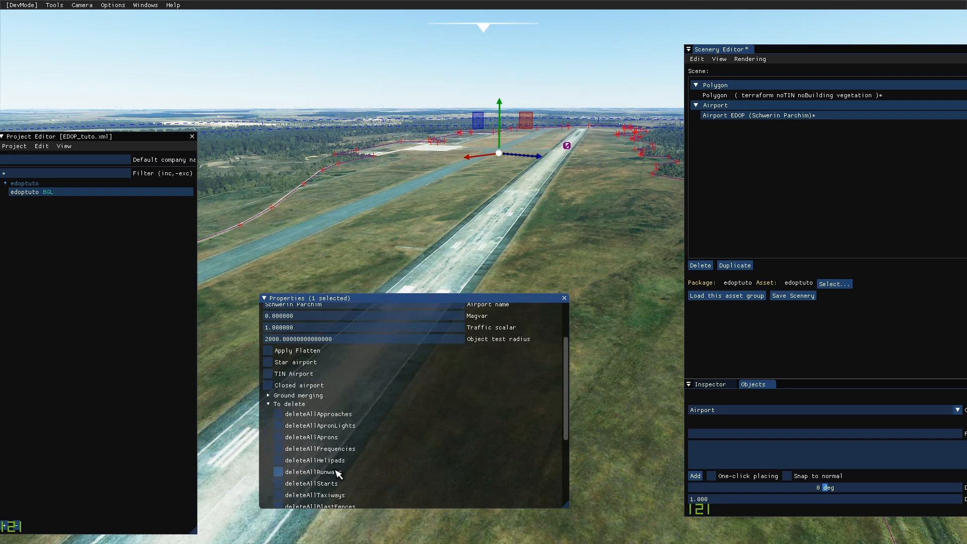
scroll(325, 419, "down", 2)
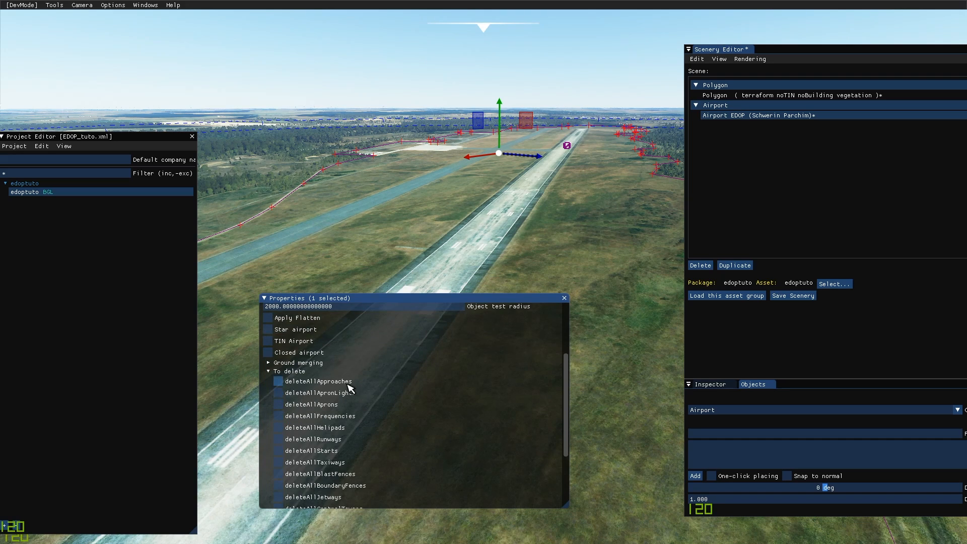
left_click(329, 406)
left_click(334, 429)
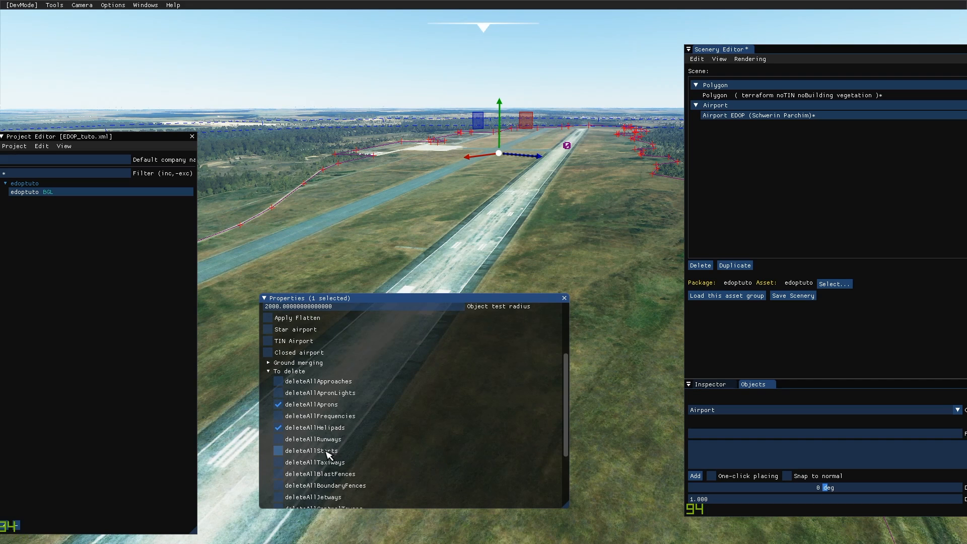
left_click(322, 439)
left_click(322, 451)
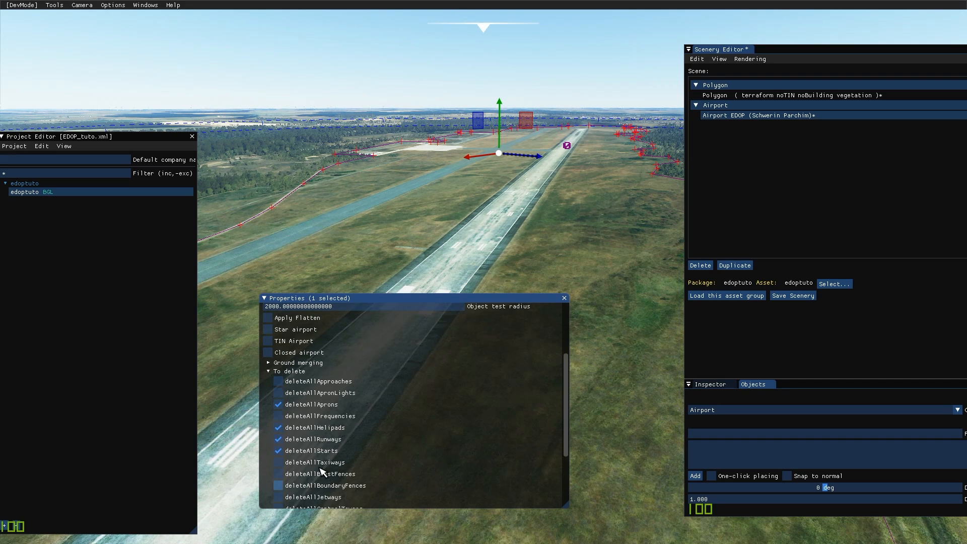
Step: Also enable deletion of all taxiways, jetways, taxiway signs and ILSs for the airport
scroll(318, 469, "down", 3)
left_click(314, 364)
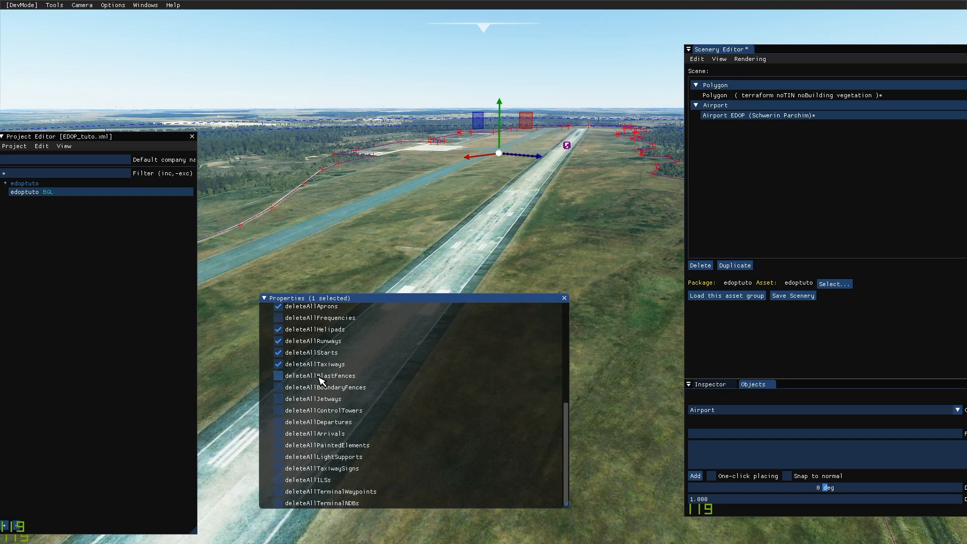
left_click(314, 398)
left_click(322, 468)
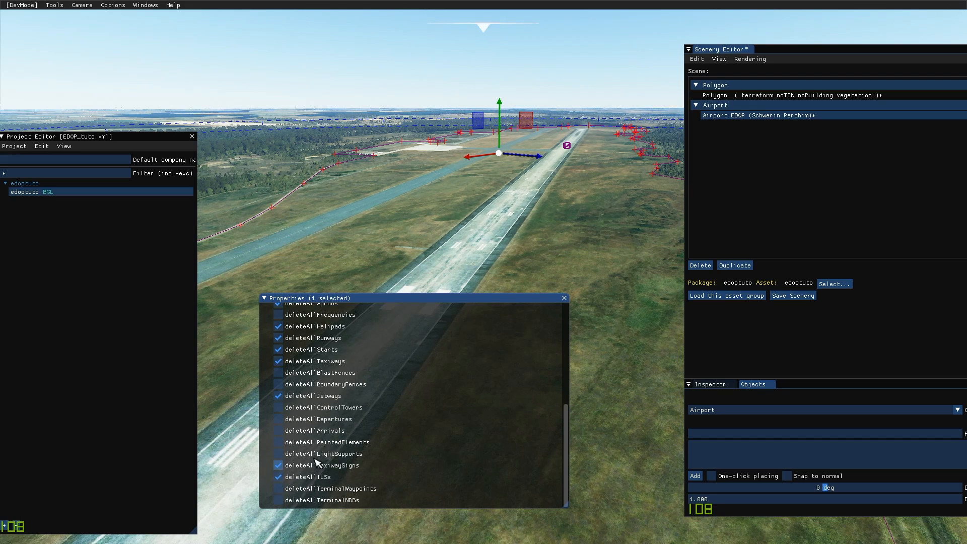
Step: Review the airport's flatten and Ground merging options, and close its properties
scroll(453, 441, "up", 4)
scroll(455, 442, "up", 2)
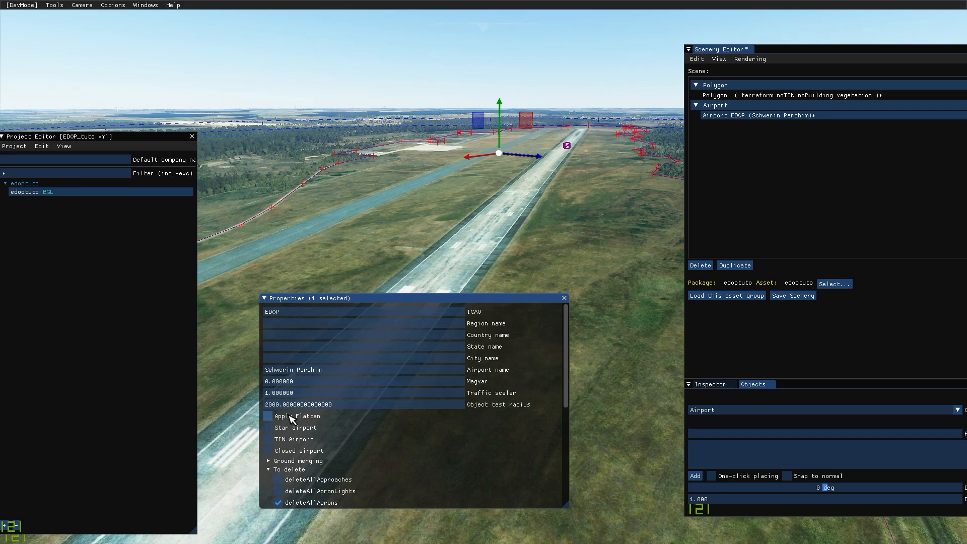
left_click(287, 461)
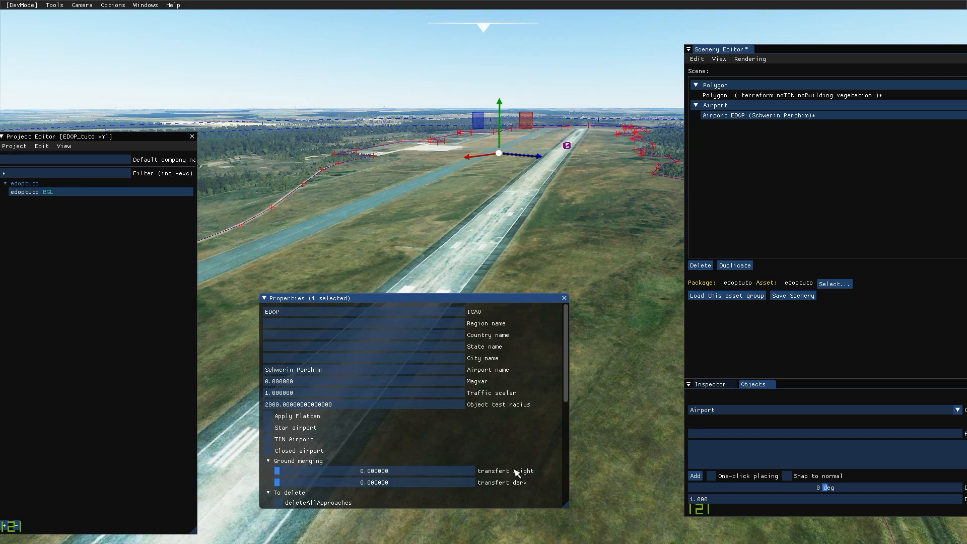
scroll(538, 477, "down", 2)
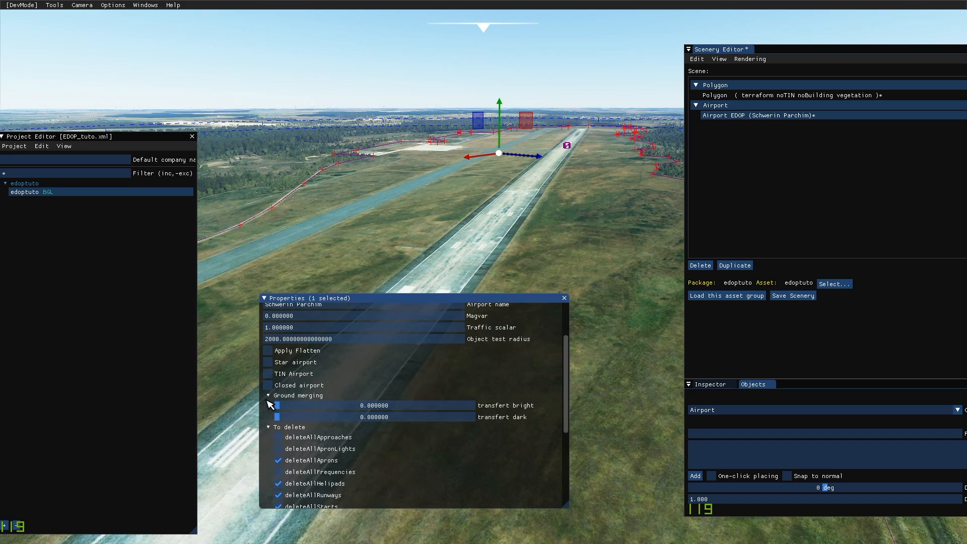
left_click(270, 396)
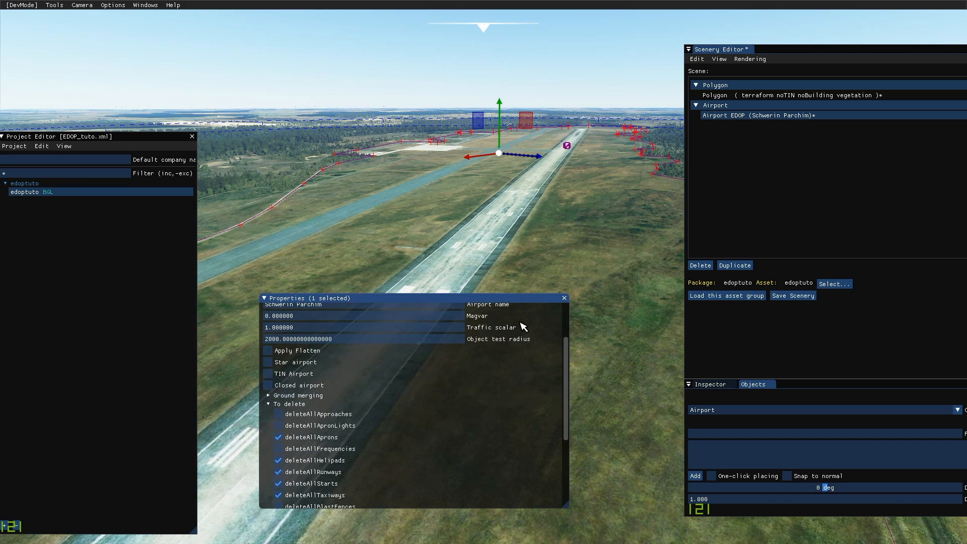
left_click(564, 298)
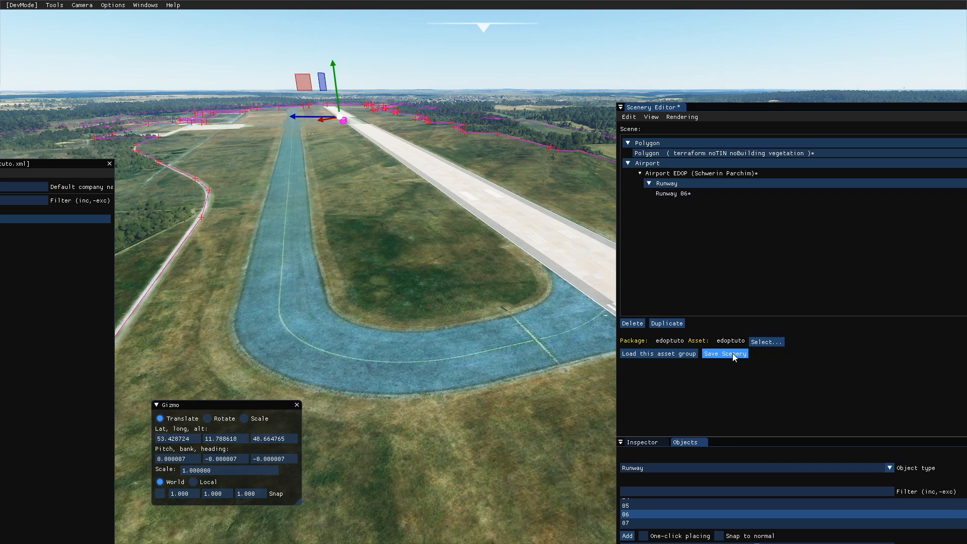
Step: Save the scenery's shape file as EDOP_SHP in the data folder inside PackageSources
left_click(732, 352)
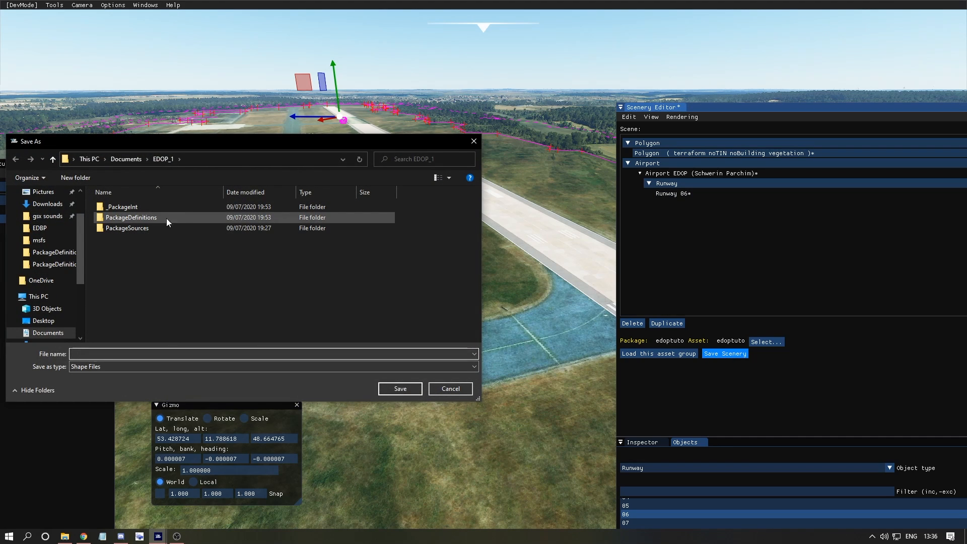
left_click(159, 231)
double_click(159, 231)
double_click(158, 206)
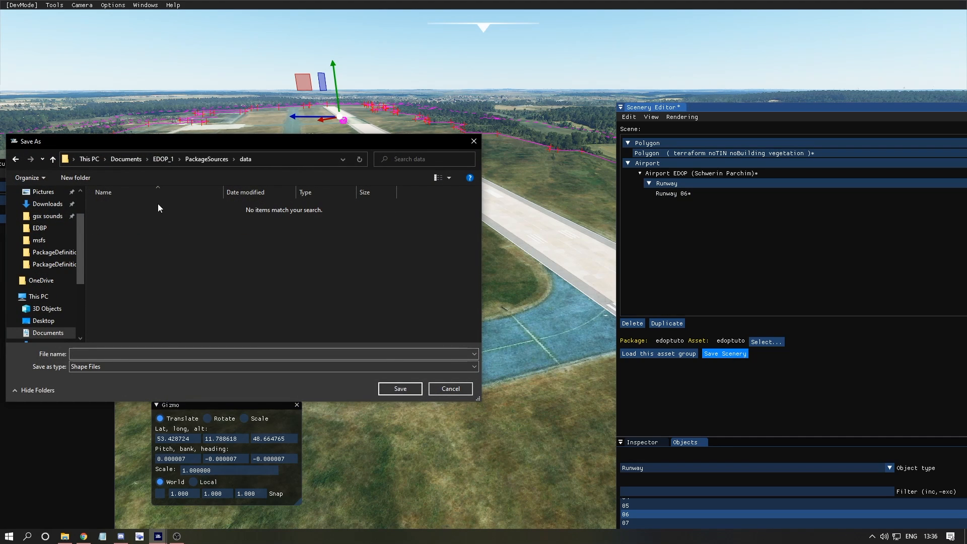
left_click(106, 353)
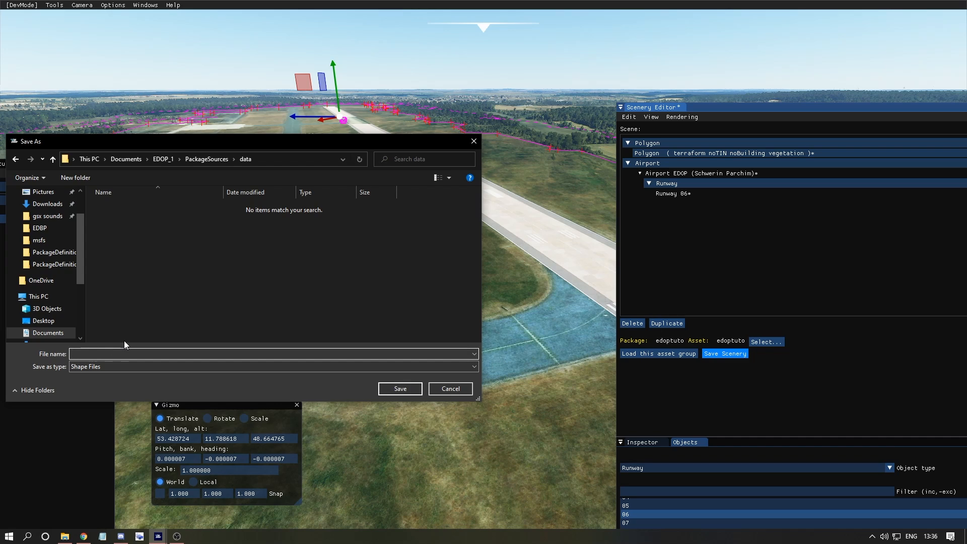
type("EDOP_")
type("SHP")
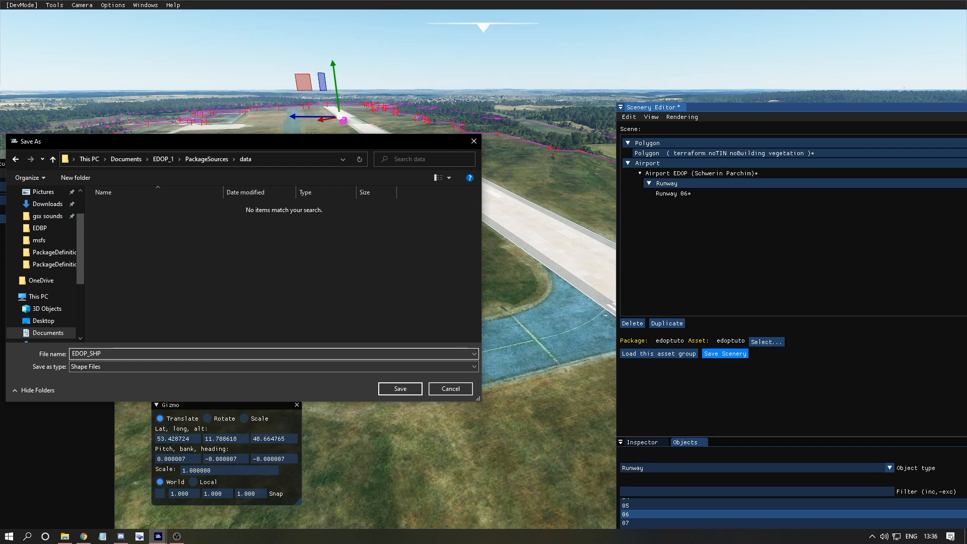
left_click(399, 388)
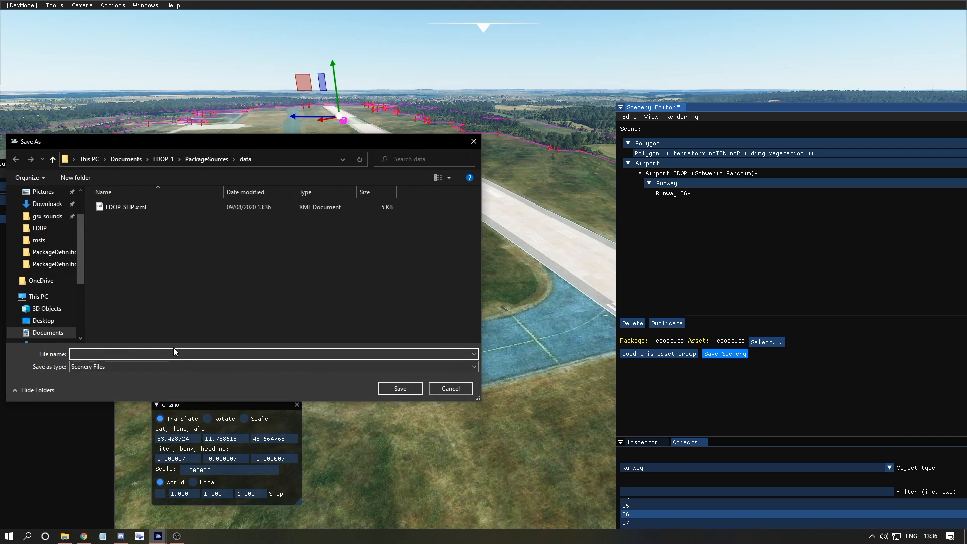
Step: Save the scenery file as EDOP_arp in the same data folder
type("EDOP_")
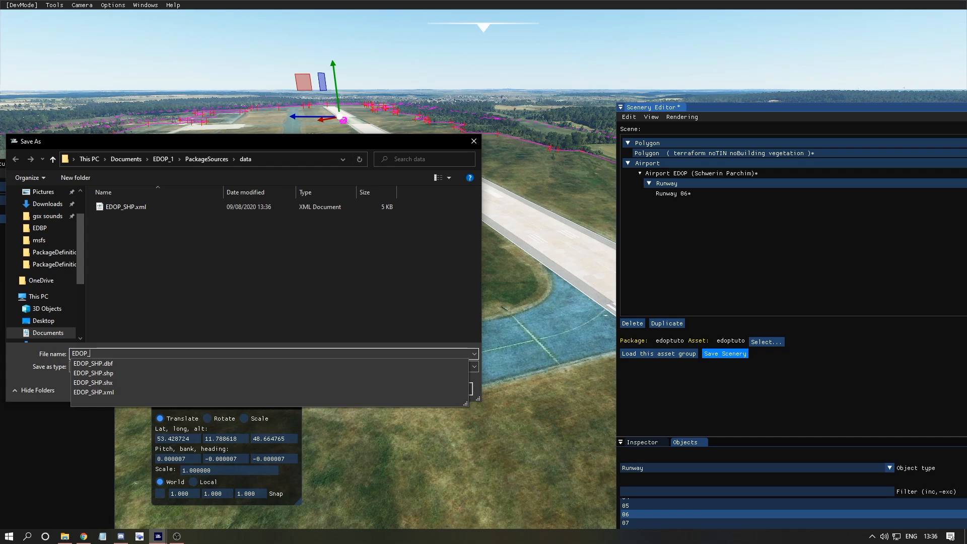
type("arp")
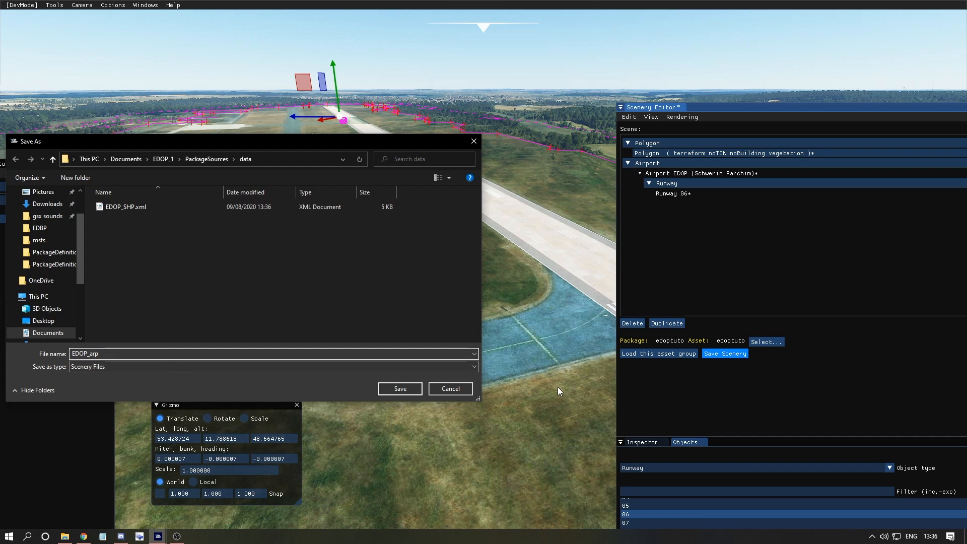
left_click(393, 390)
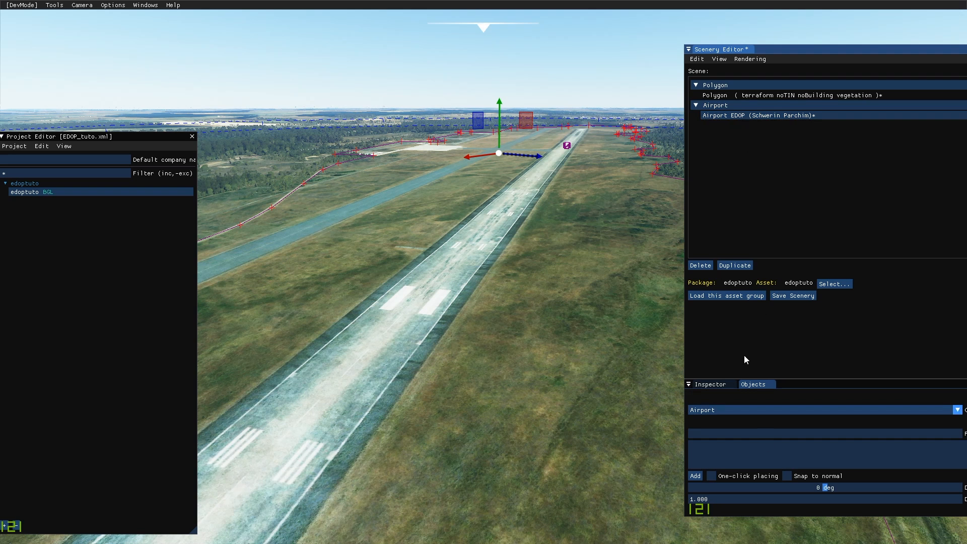
Step: Choose Runway as the object type and select runway number 06
left_click(735, 410)
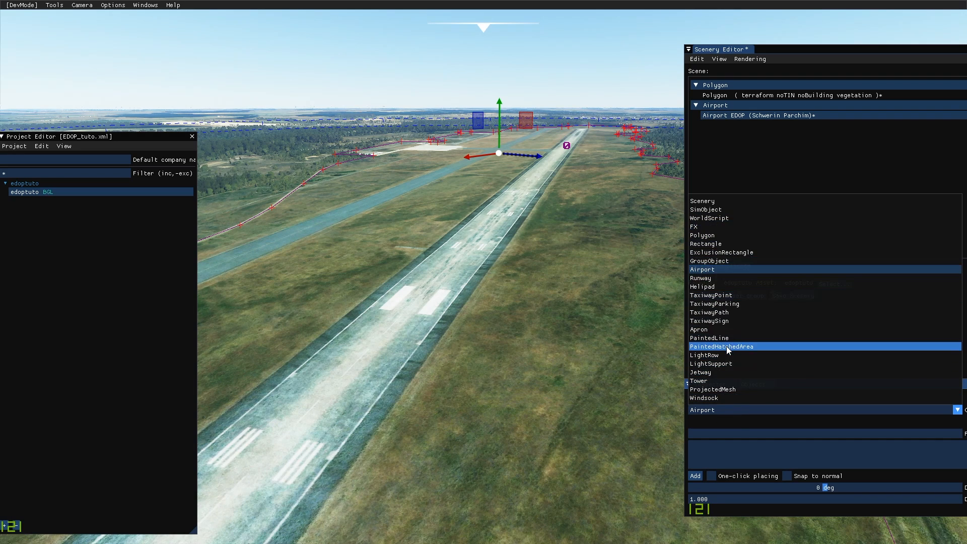
left_click(713, 283)
scroll(706, 454, "down", 2)
scroll(707, 453, "up", 1)
left_click(707, 456)
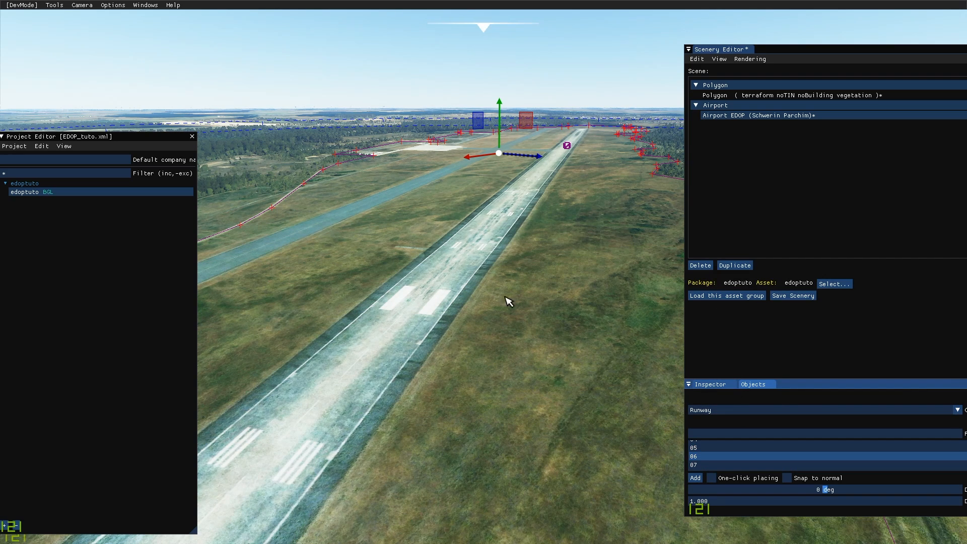
Step: Turn on One-click placing and place the Runway 06 object on the existing runway, beside the taxiway junction
key("a")
key("d")
key("w")
left_click(711, 477)
left_click(695, 478)
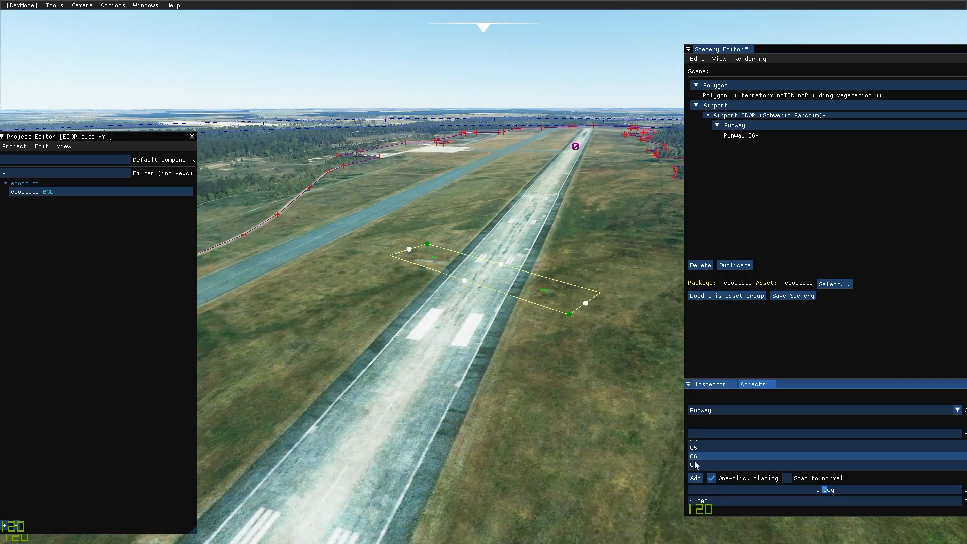
key("d")
key("w")
key("d")
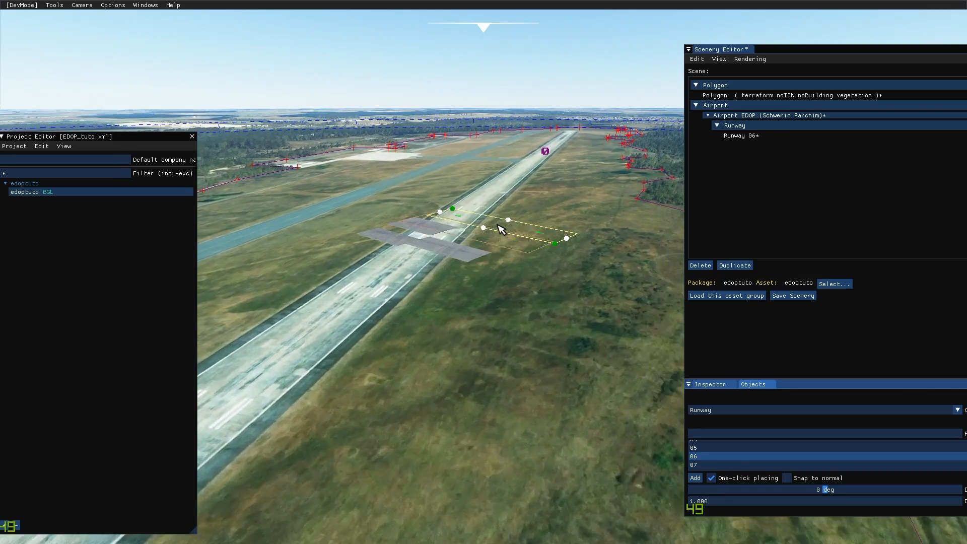
key("w")
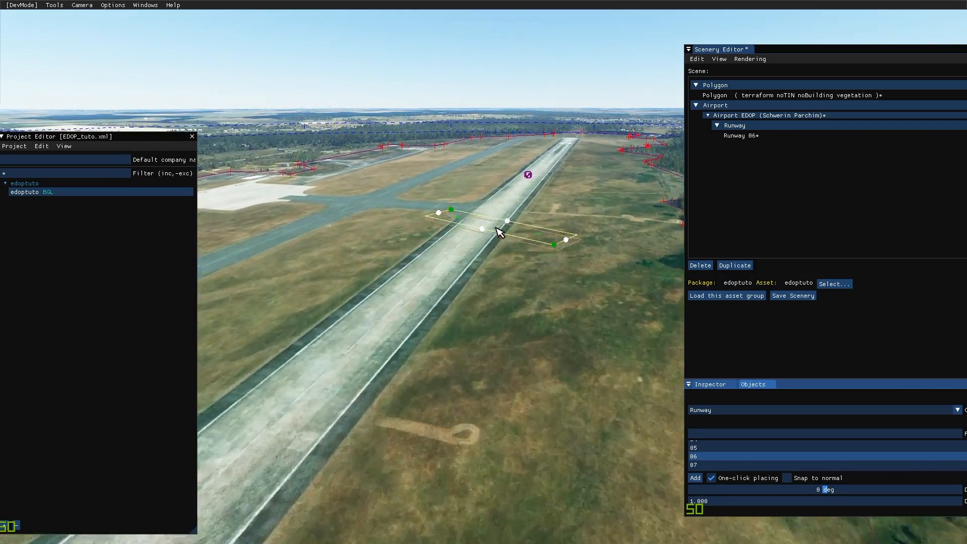
key("w")
key("d")
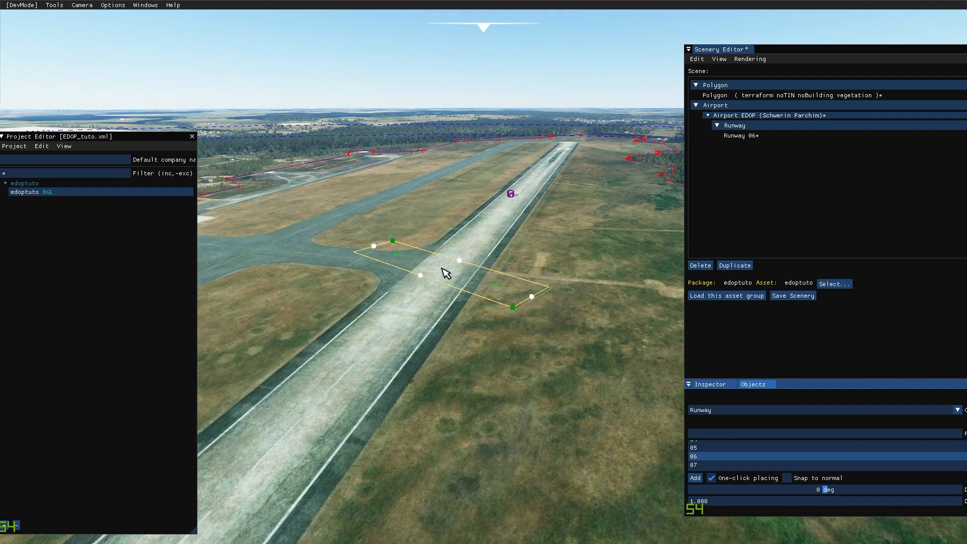
left_click(446, 274)
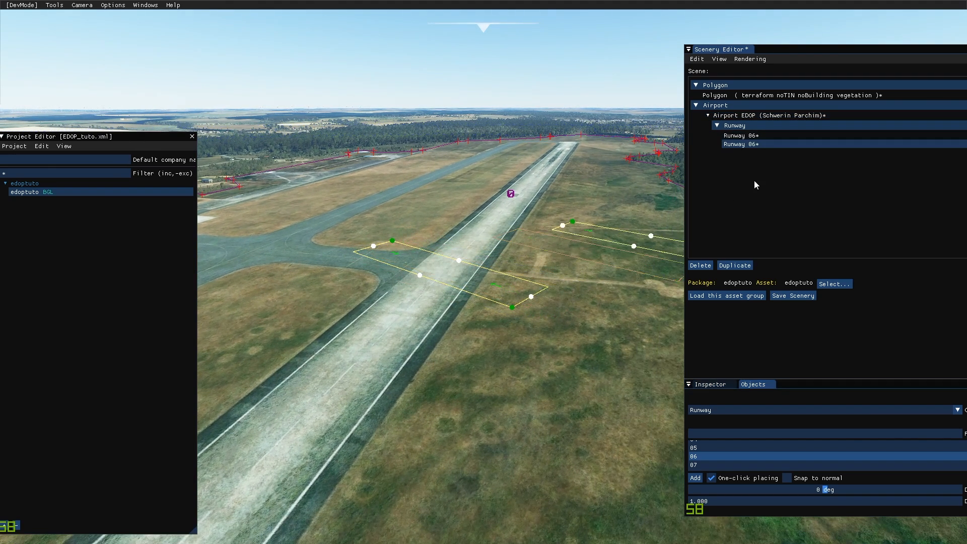
Step: Turn off One-click placing and delete the surplus Runway 06 objects, keeping only the one on the existing runway beside the taxiway junction
left_click(711, 479)
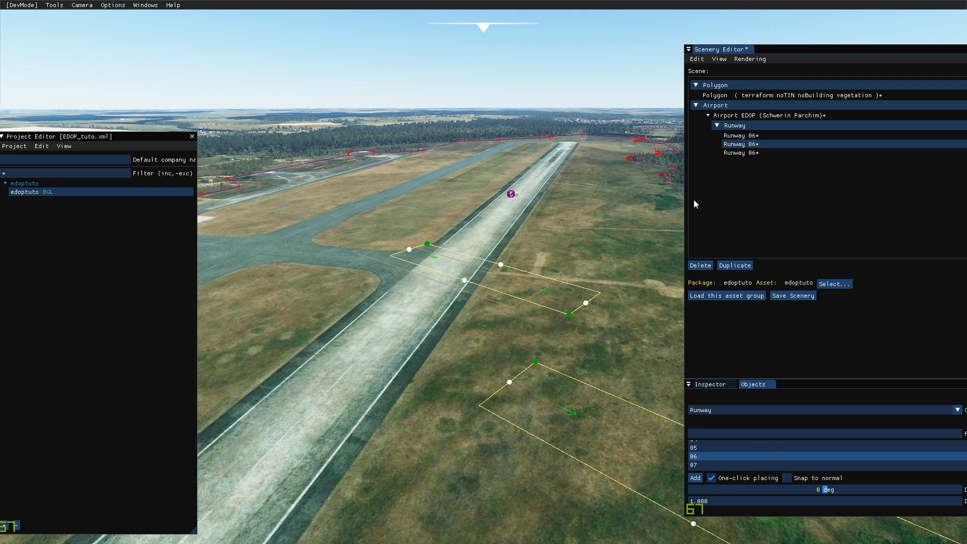
left_click(711, 478)
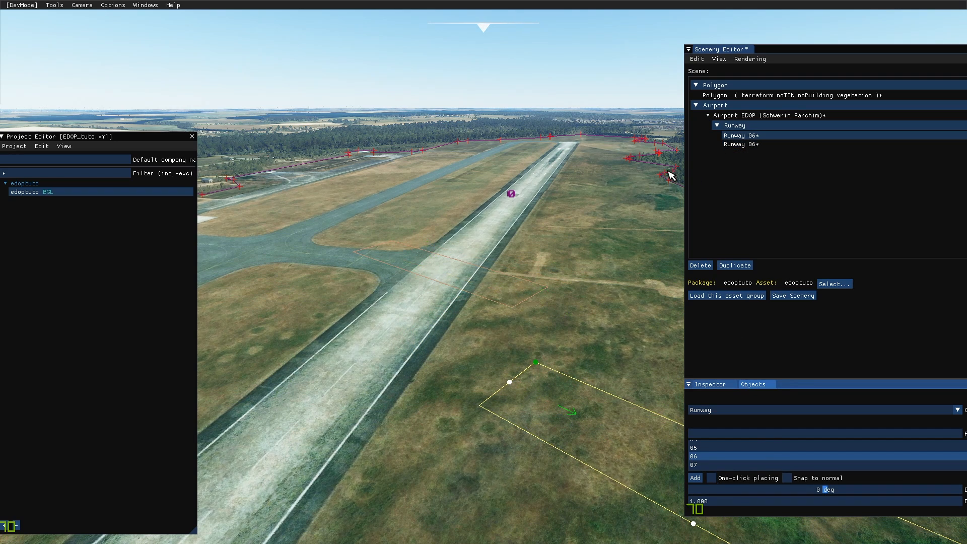
left_click(739, 144)
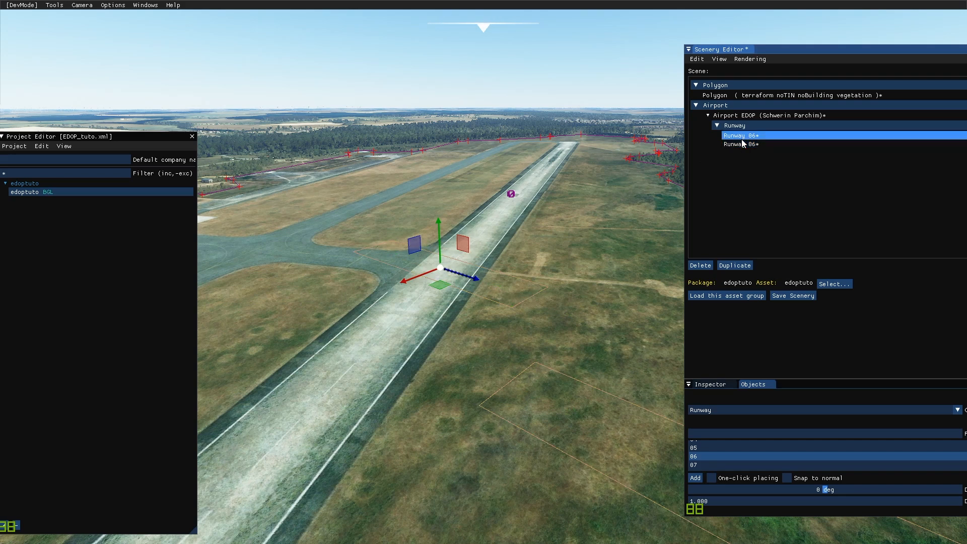
left_click(740, 136)
key("Delete")
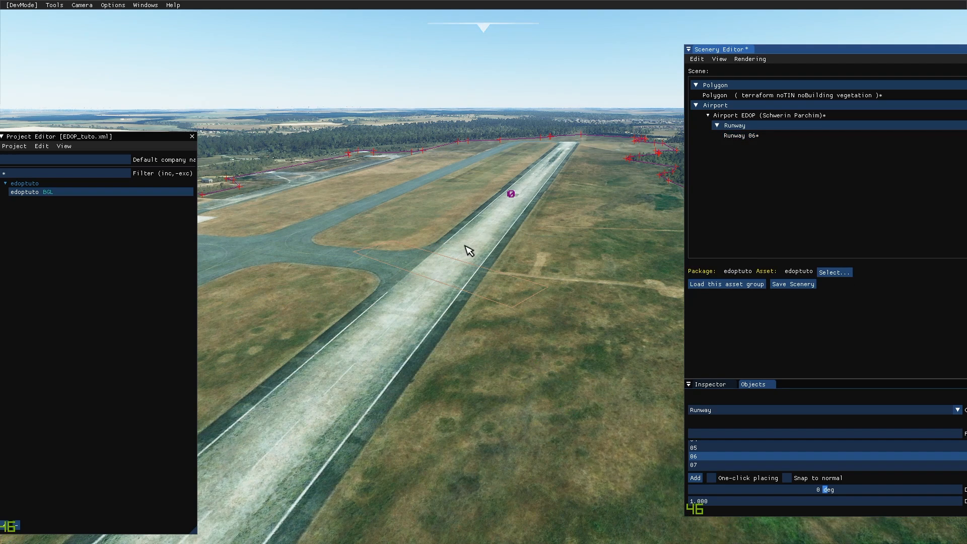
left_click(463, 272)
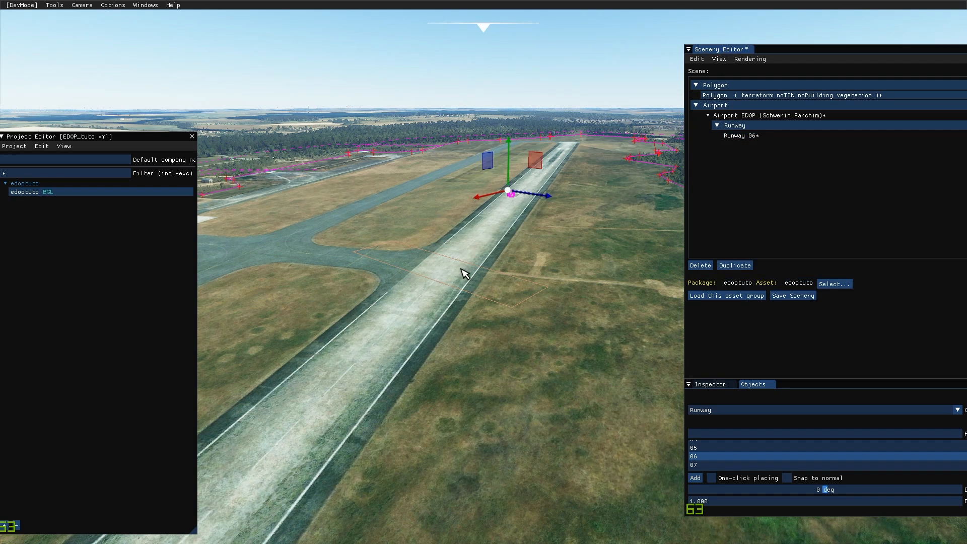
Step: Rotate the Runway 06 object with the Gizmo to a heading of about -115.4 degrees, in line with the existing runway
left_click(739, 134)
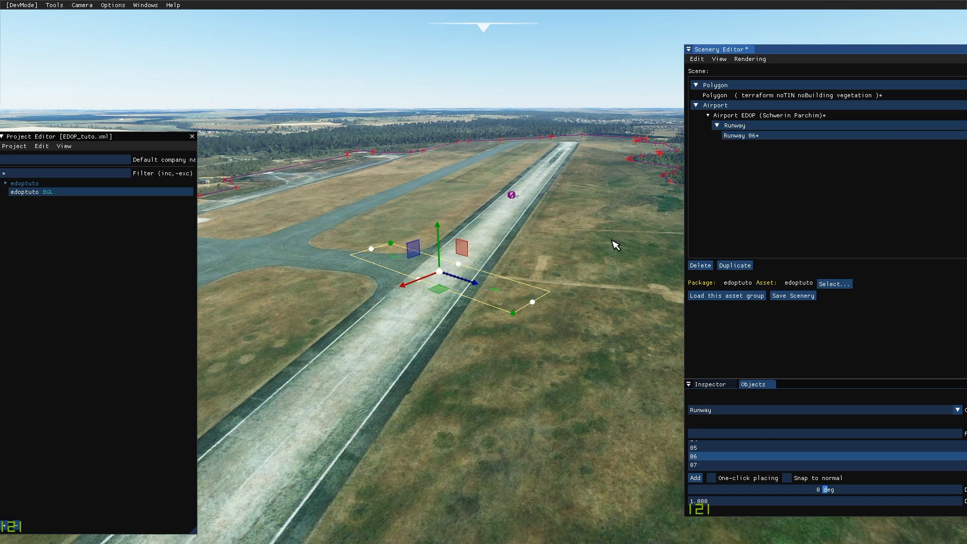
left_click(719, 59)
left_click(725, 116)
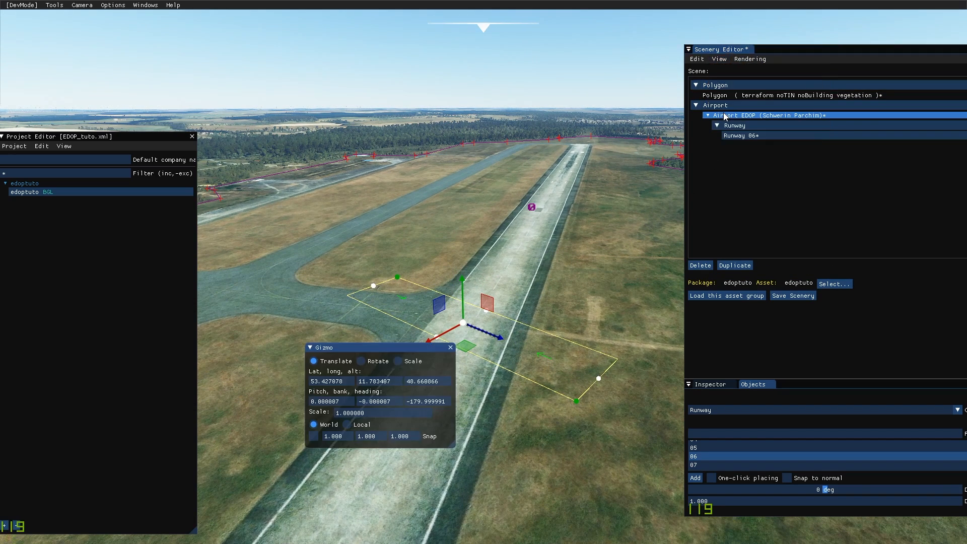
left_click_drag(309, 351, 224, 371)
left_click(274, 376)
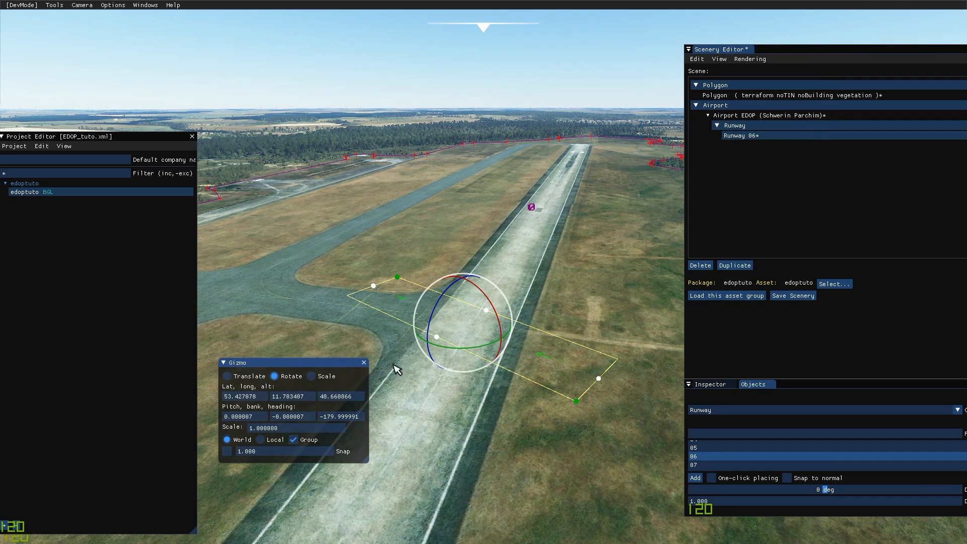
left_click_drag(455, 346, 389, 338)
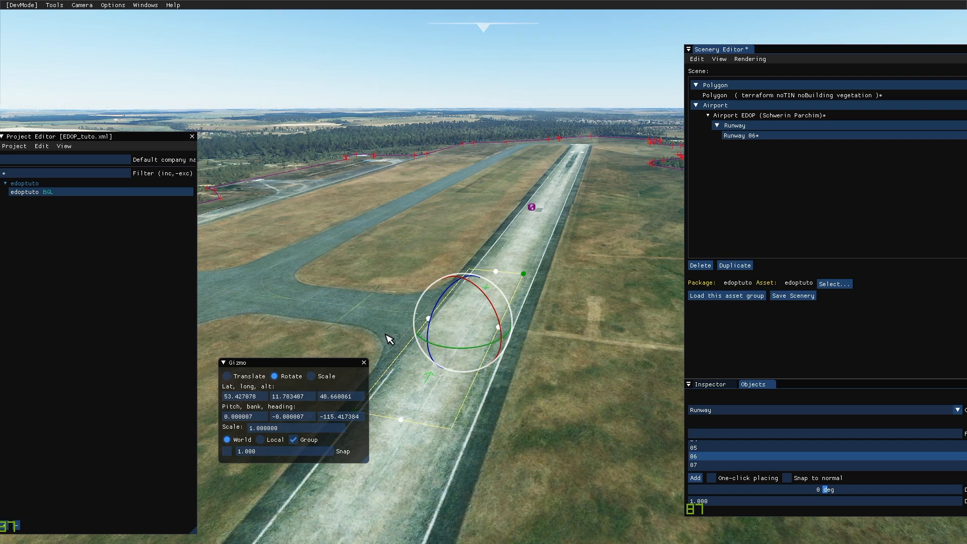
left_click(227, 376)
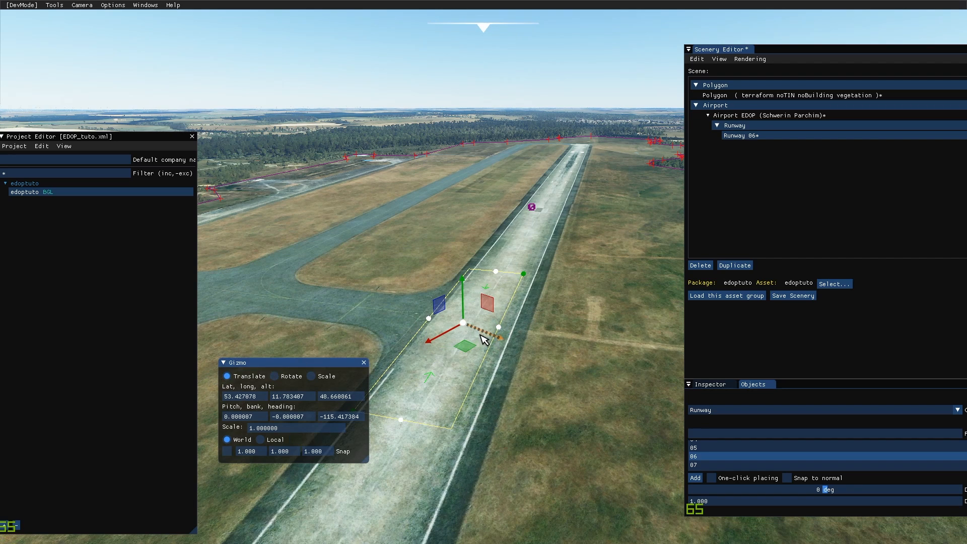
left_click(363, 362)
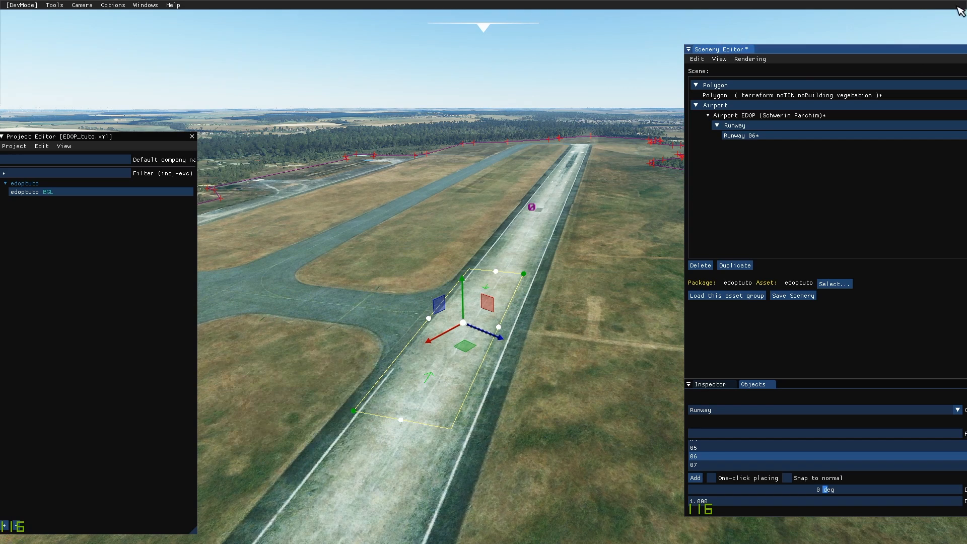
Step: Set the length of Runway 06 to 3000 and its width to 76 in its configuration properties
right_click(764, 137)
left_click(778, 147)
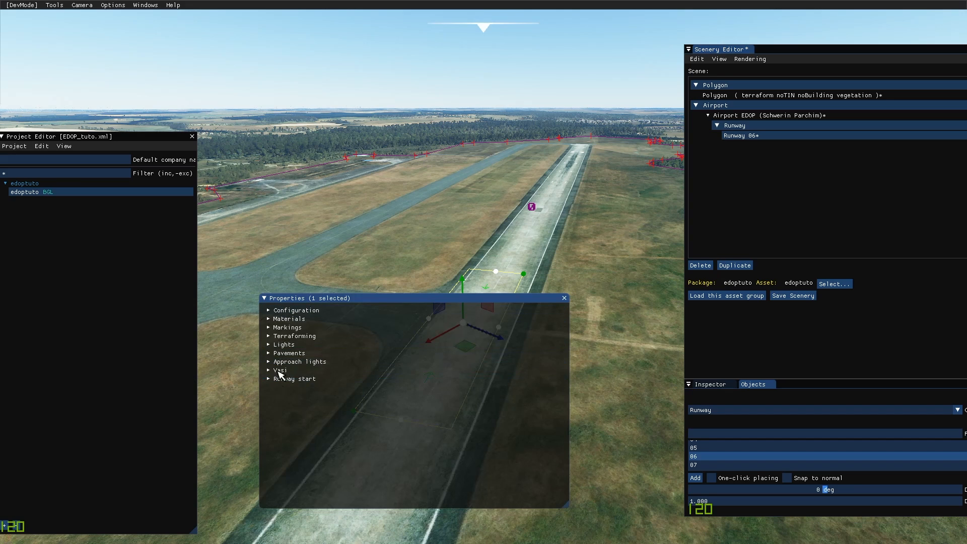
left_click(271, 310)
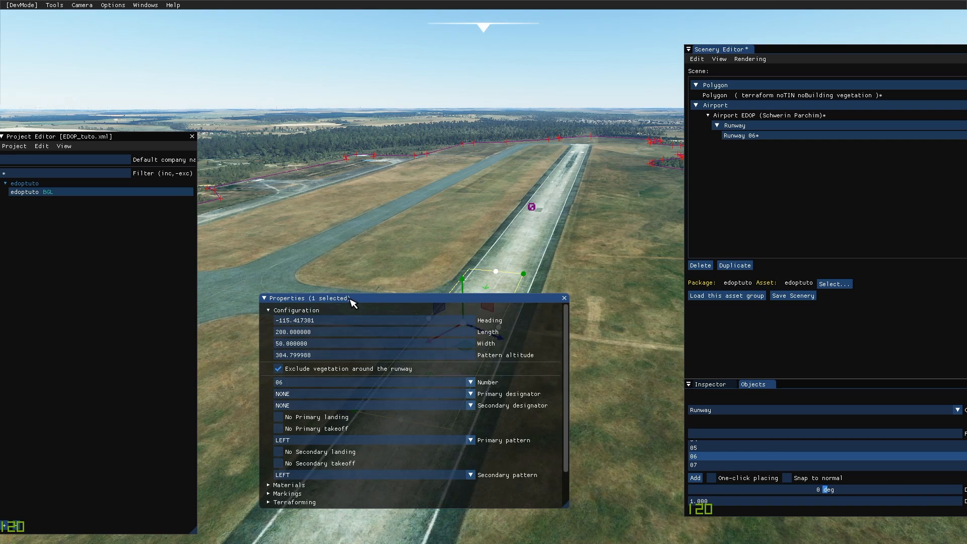
left_click_drag(351, 301, 469, 334)
left_click(391, 366)
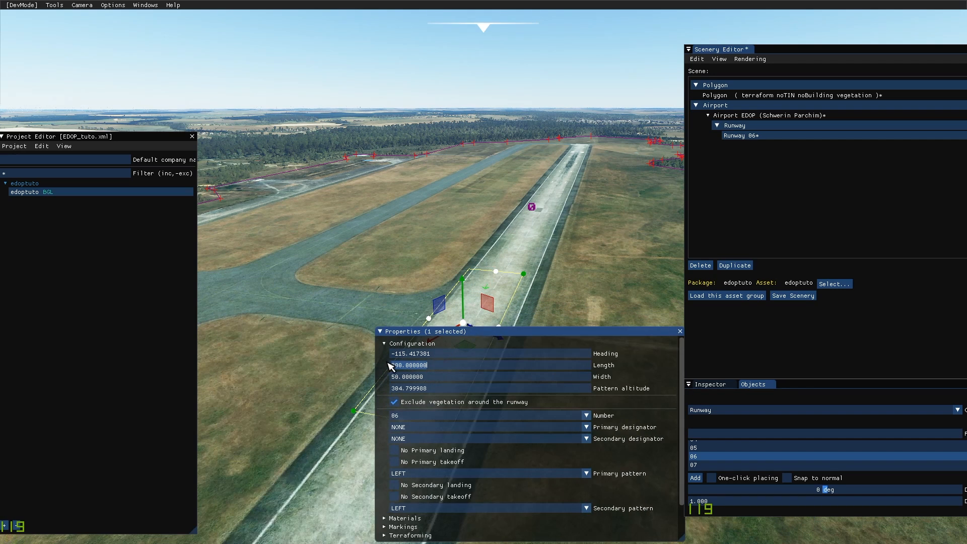
type("2000")
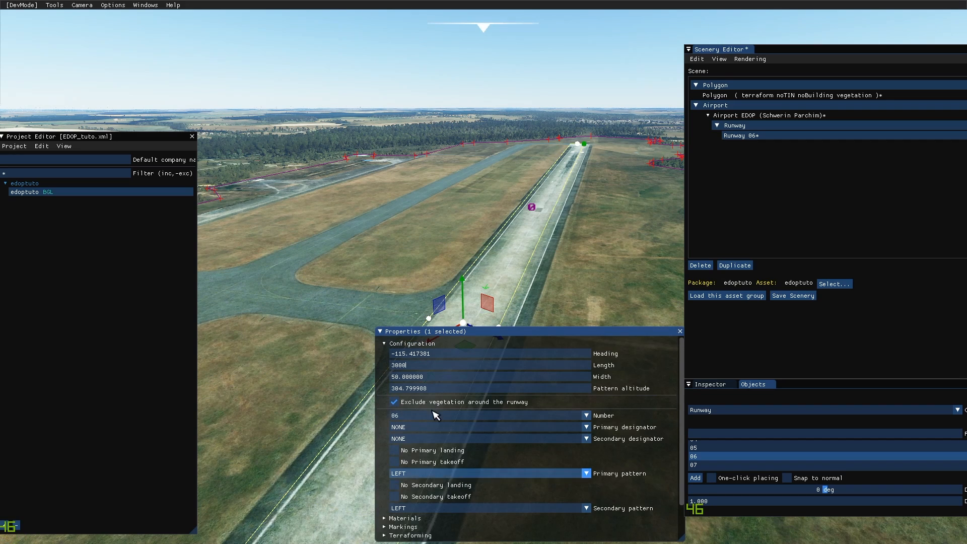
left_click(436, 375)
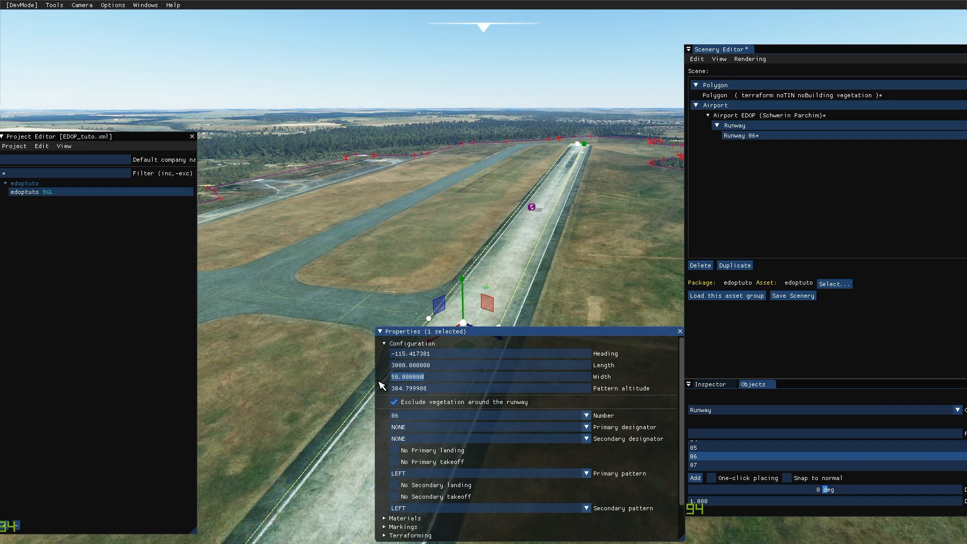
type("656")
key("BackSpace")
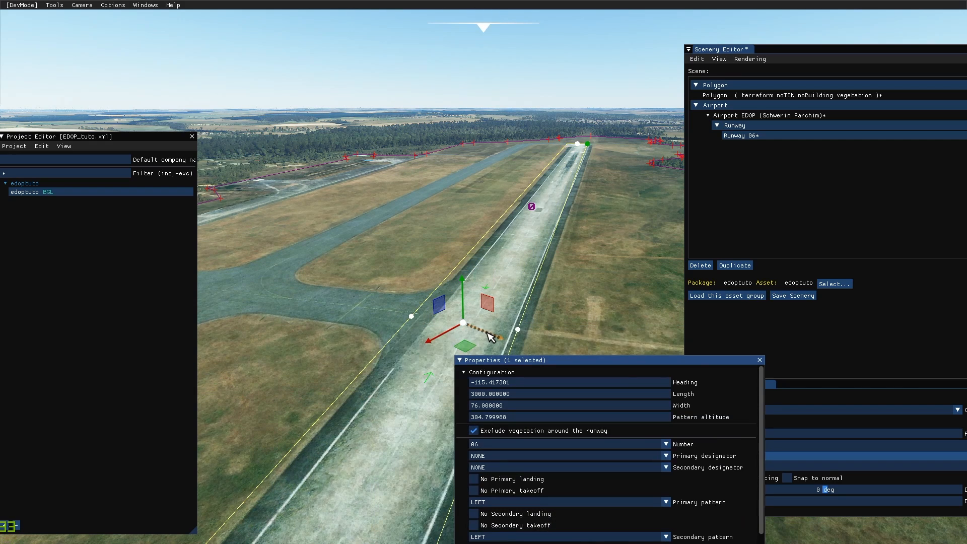
Step: Shift the Runway 06 object slightly sideways to centre it on the existing runway and check its alignment towards the runway end
left_click_drag(489, 333, 498, 341)
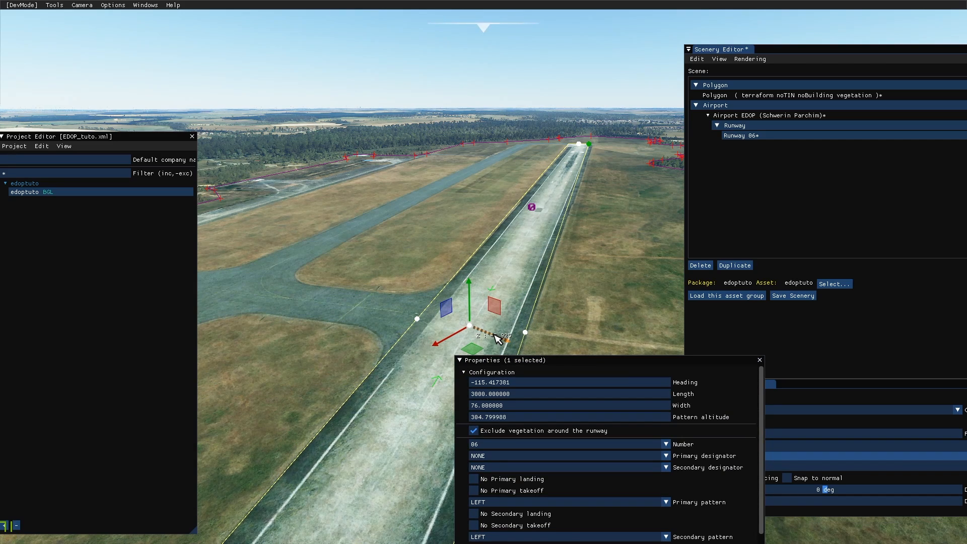
key("s")
key("a")
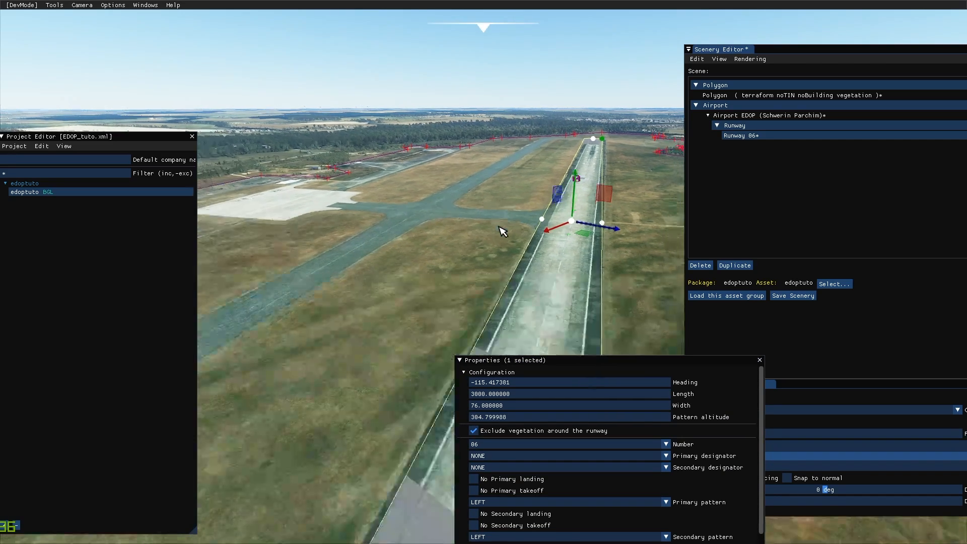
key("s")
key("a")
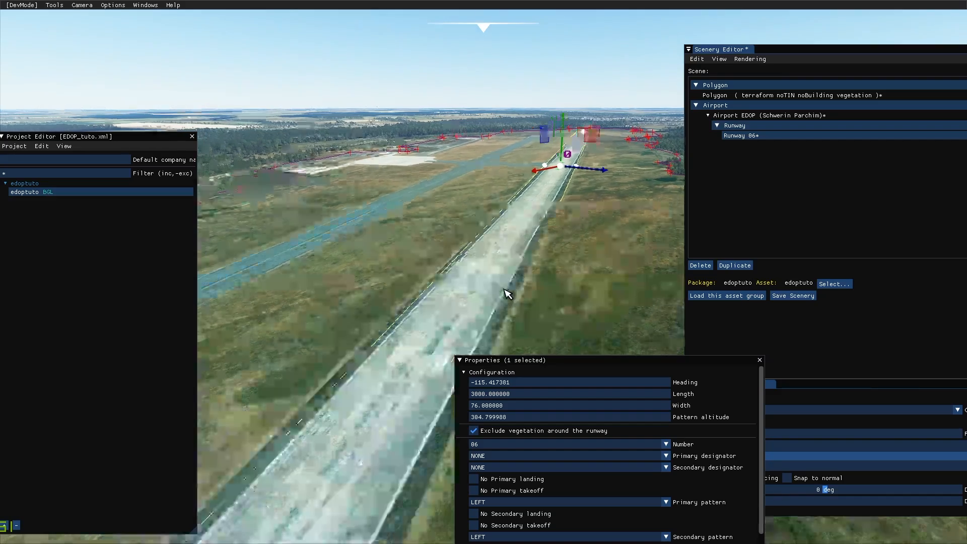
key("s")
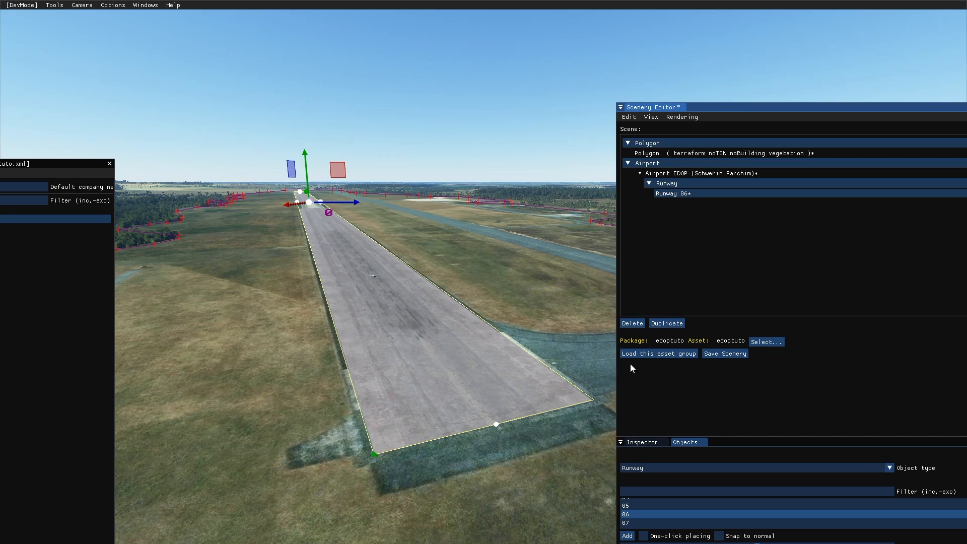
Step: Open the Runway 06 properties and bring up the Material Editor for its surface material, enlarged beside the runway
left_click(669, 196)
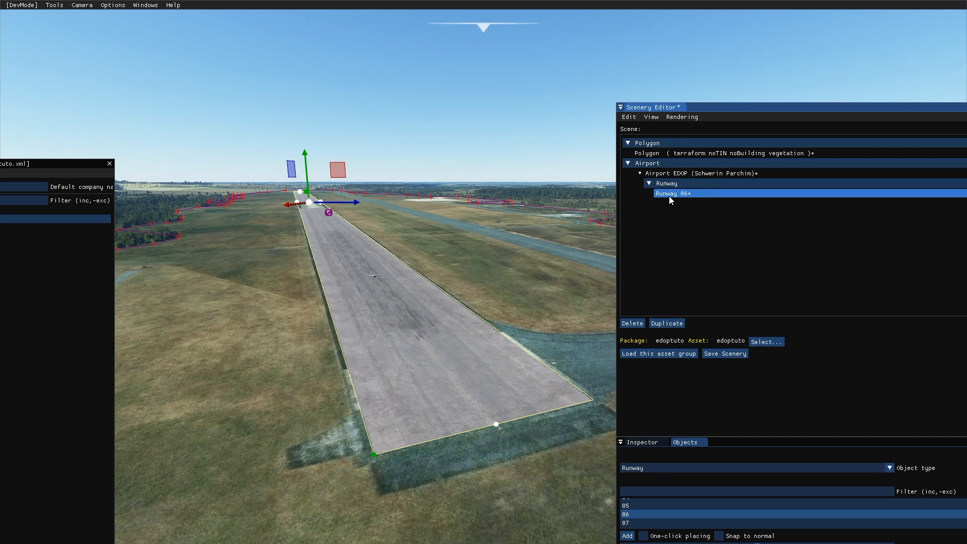
right_click(668, 196)
left_click(692, 208)
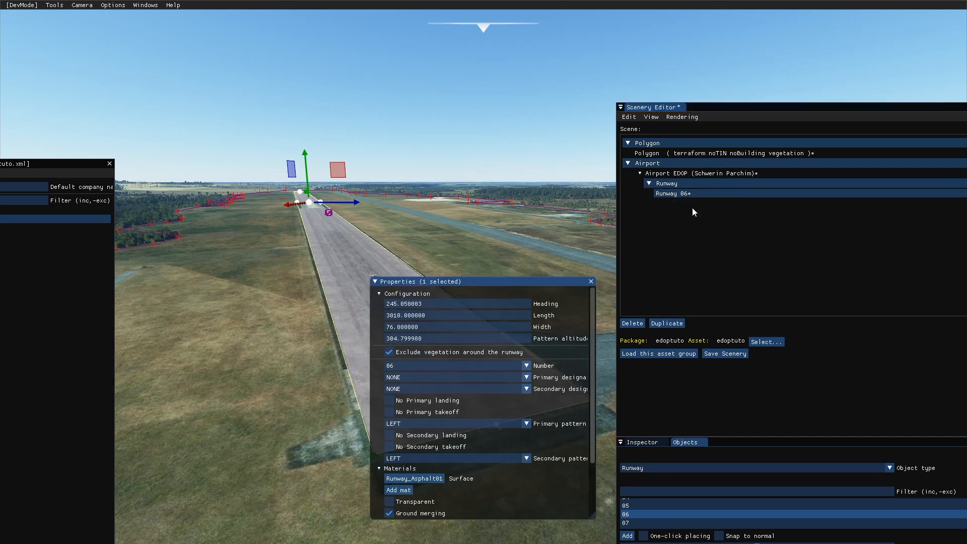
left_click_drag(482, 284, 453, 279)
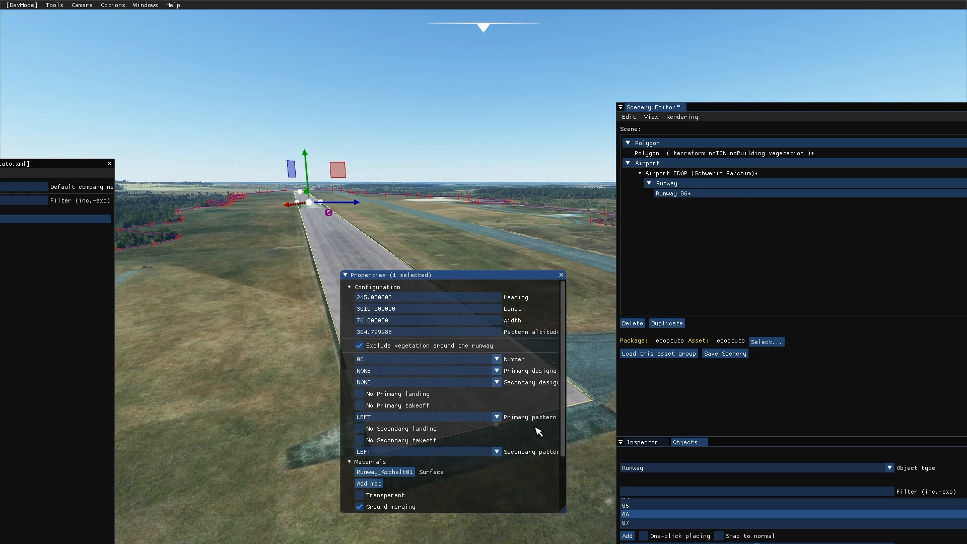
scroll(538, 431, "down", 2)
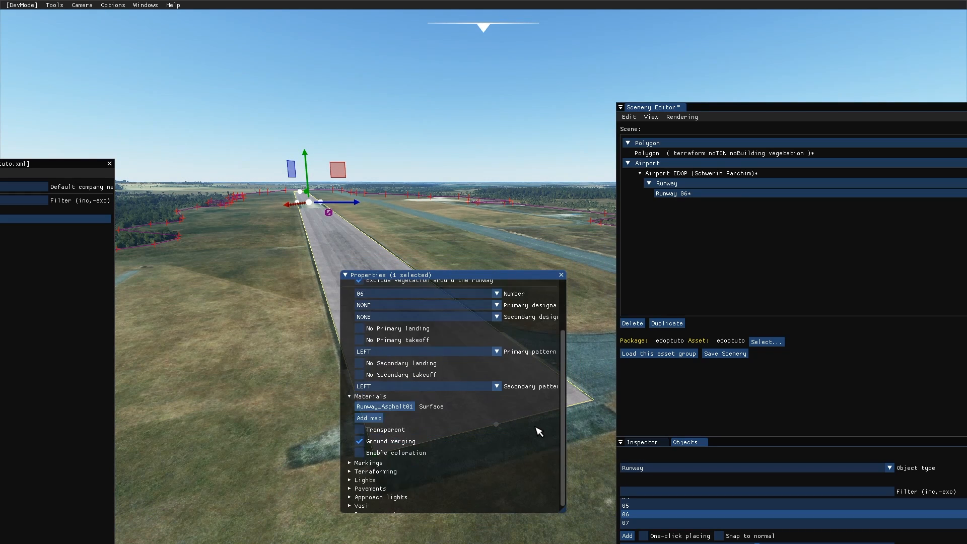
left_click(384, 406)
left_click_drag(314, 133, 632, 135)
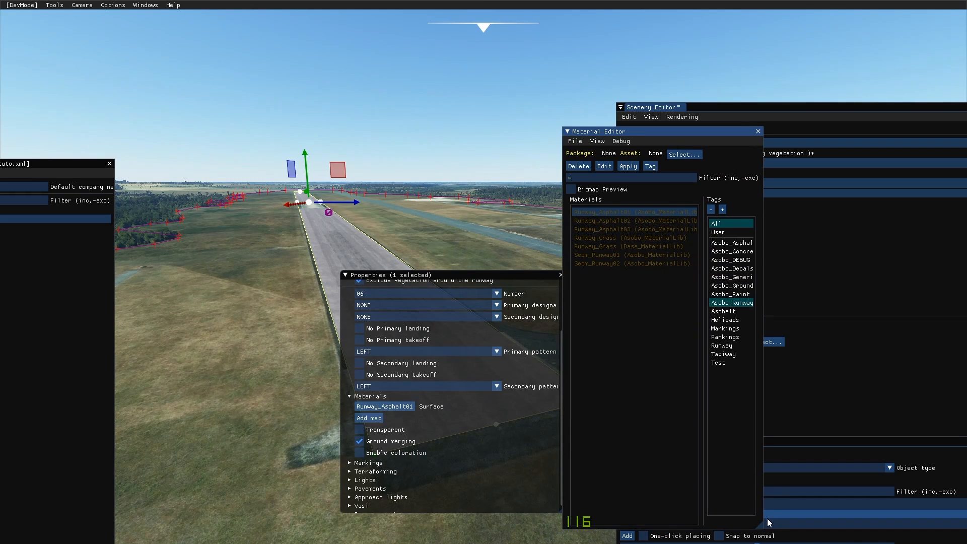
left_click_drag(763, 529, 833, 524)
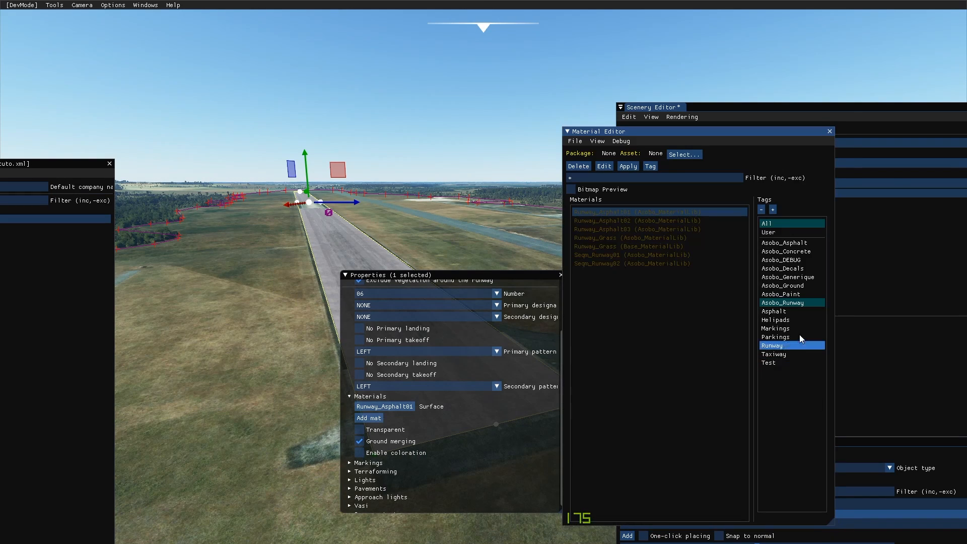
Step: Add a base tiled material to Runway 06 and assign it Tile_Concrete06_Dirt from the Asobo_Concrete materials
left_click(802, 255)
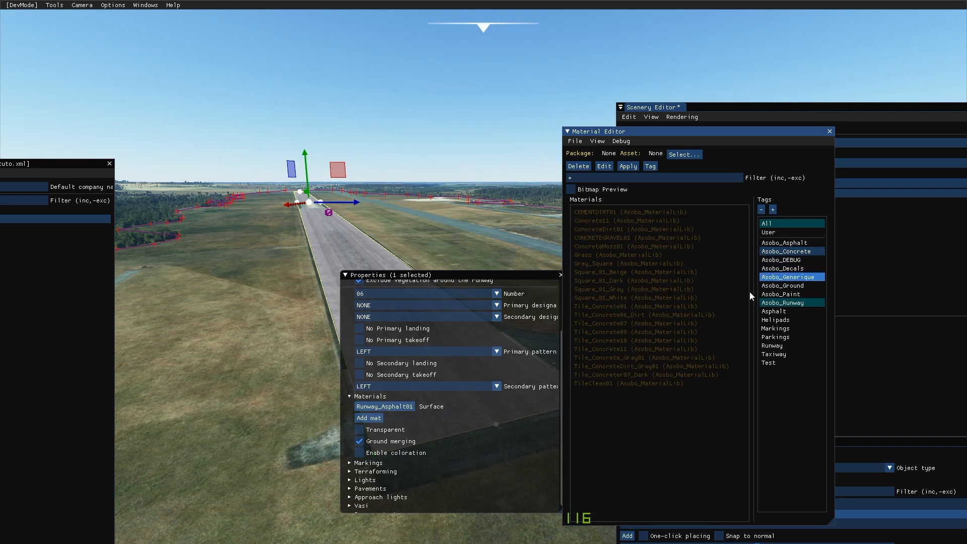
left_click(678, 318)
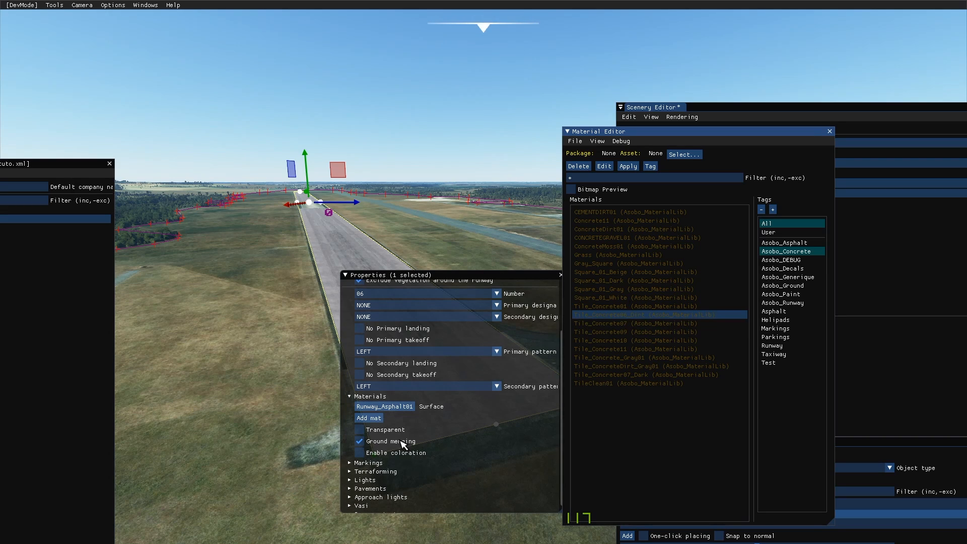
left_click(368, 418)
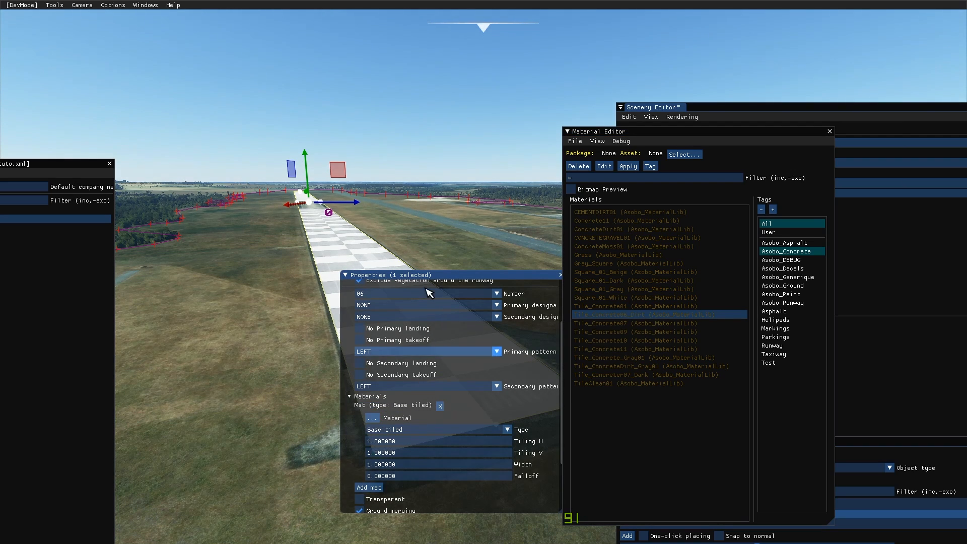
left_click_drag(395, 272, 369, 418)
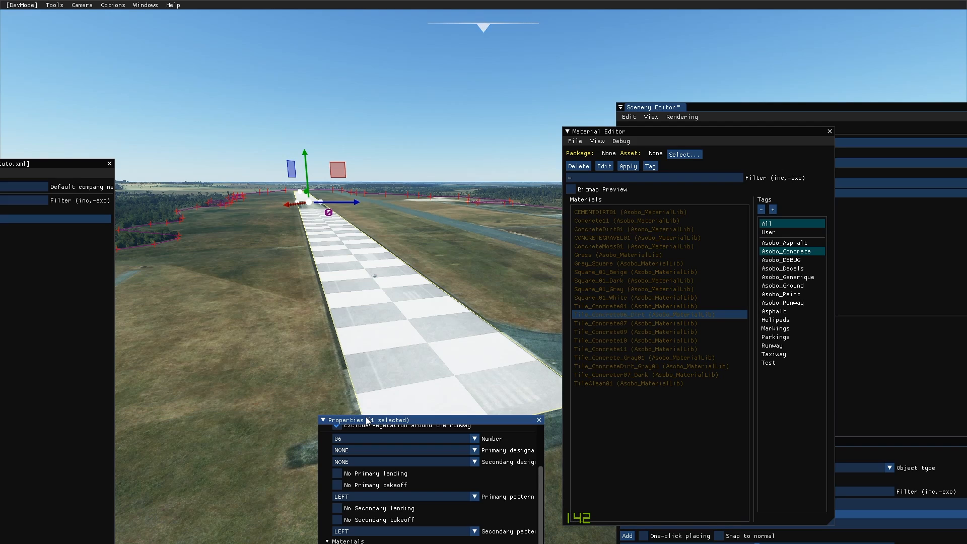
left_click_drag(366, 419, 168, 261)
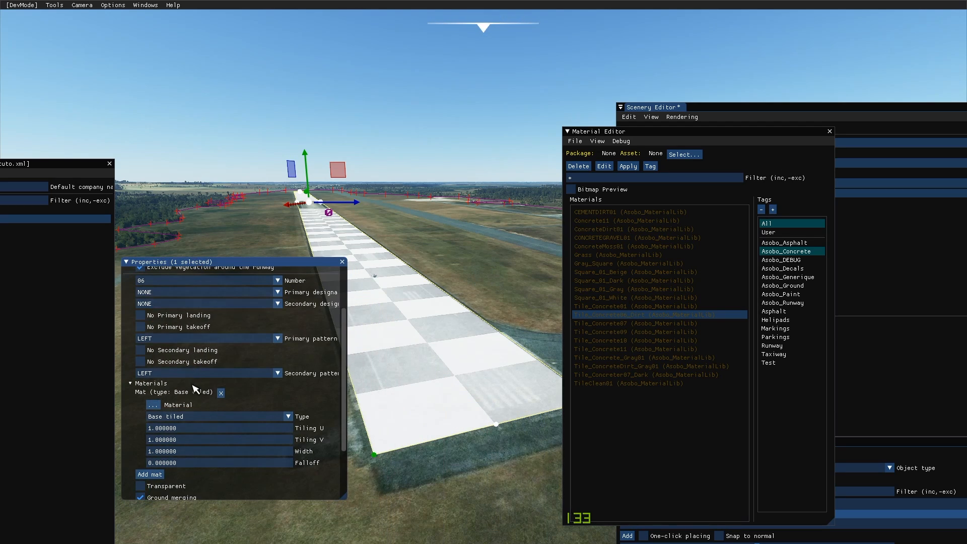
left_click(152, 405)
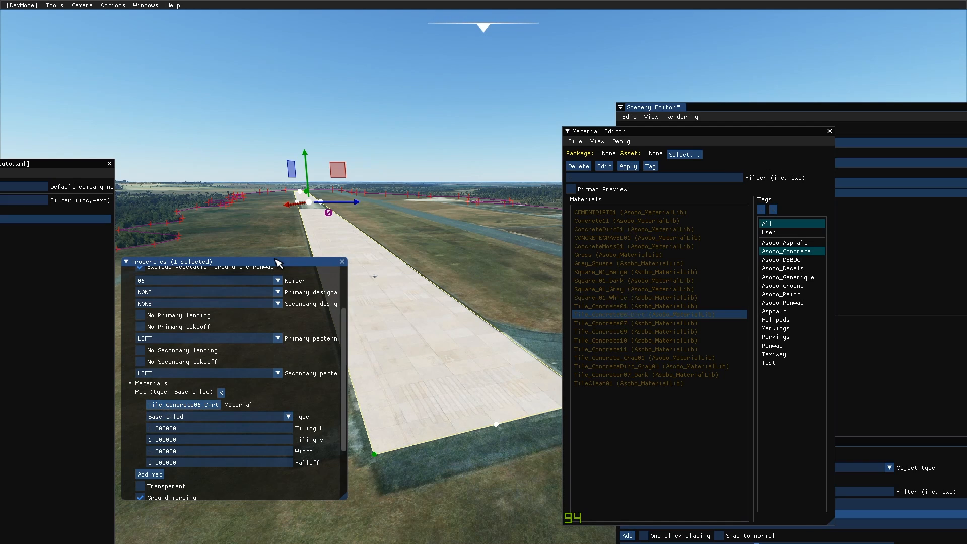
left_click_drag(278, 263, 278, 340)
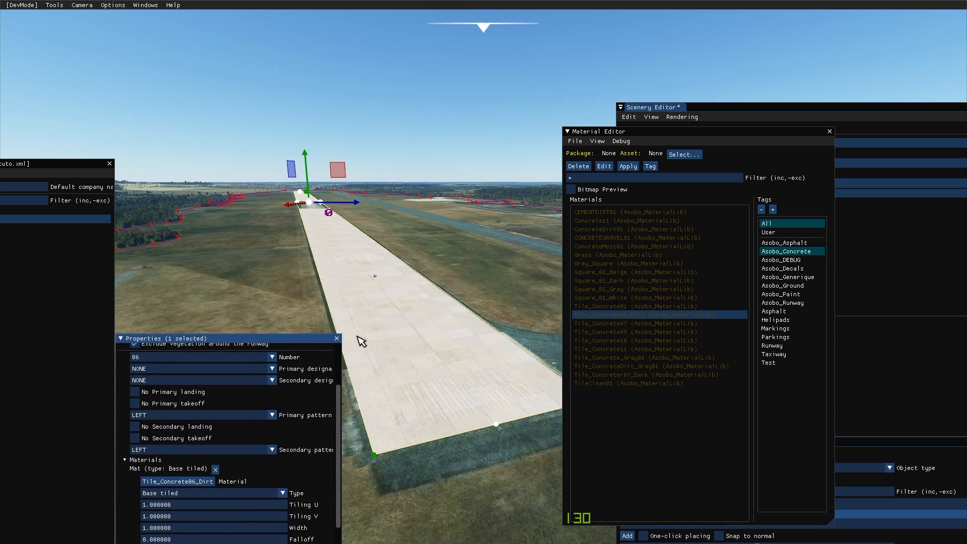
left_click_drag(299, 249, 300, 240)
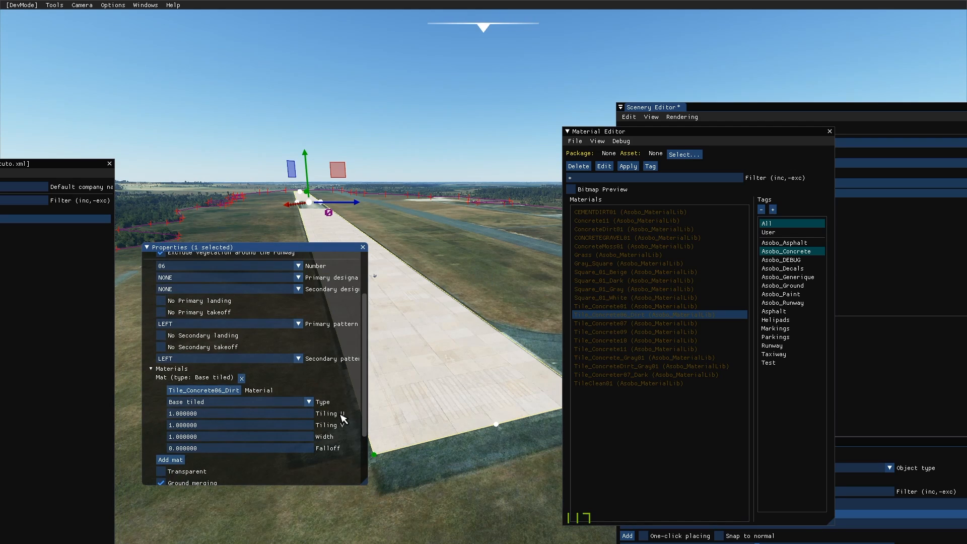
Step: Set Tiling U and Tiling V of Runway 06's base tiled concrete material to 1.5 and inspect the surface
left_click(179, 414)
type("5")
left_click(180, 426)
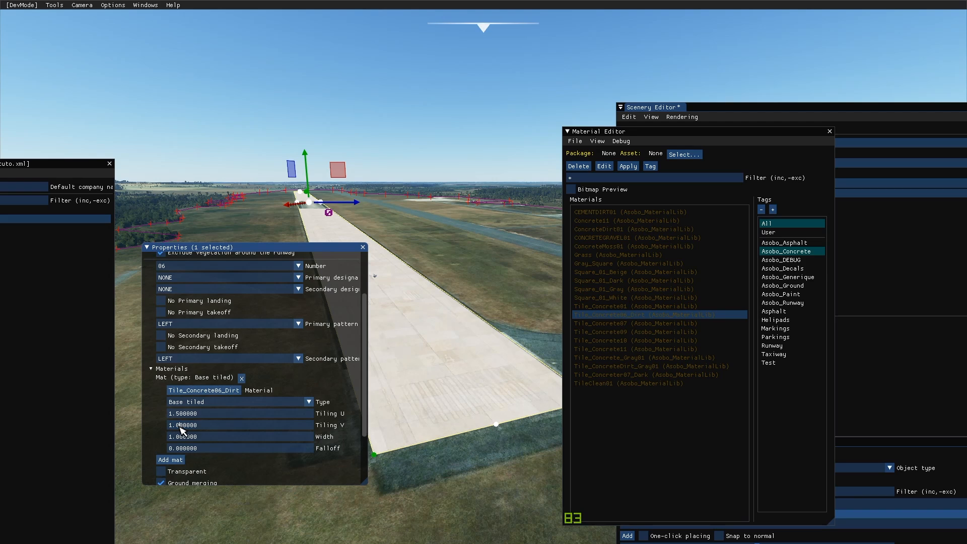
type("5")
key("Return")
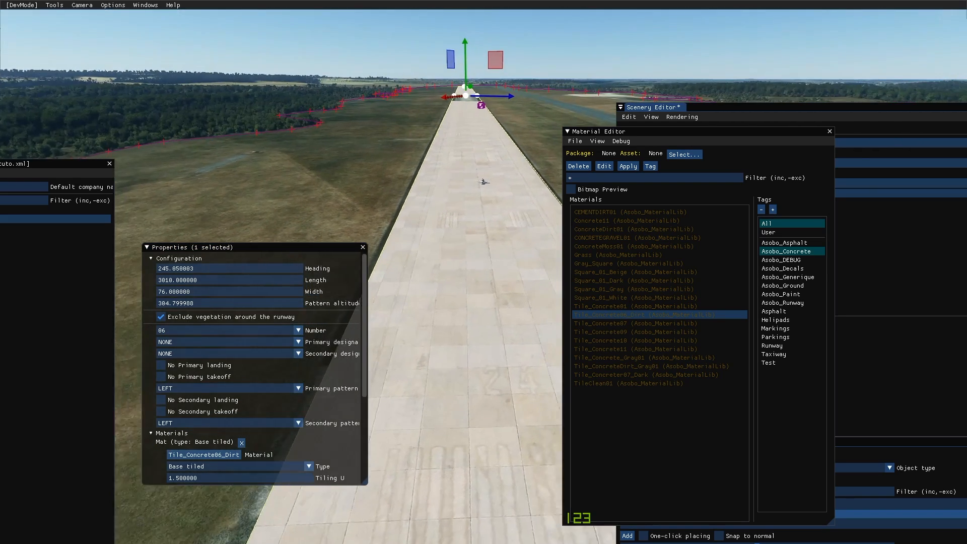
key("w")
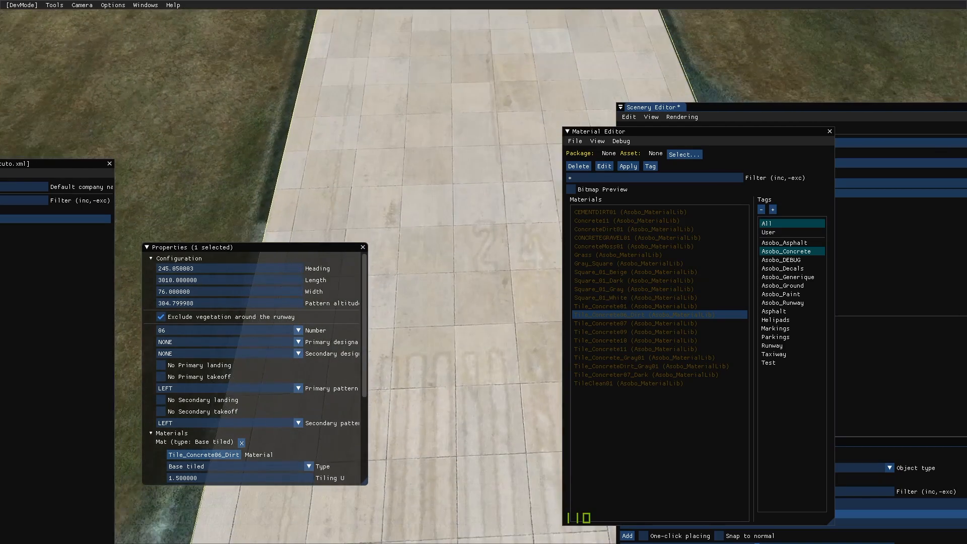
key("s")
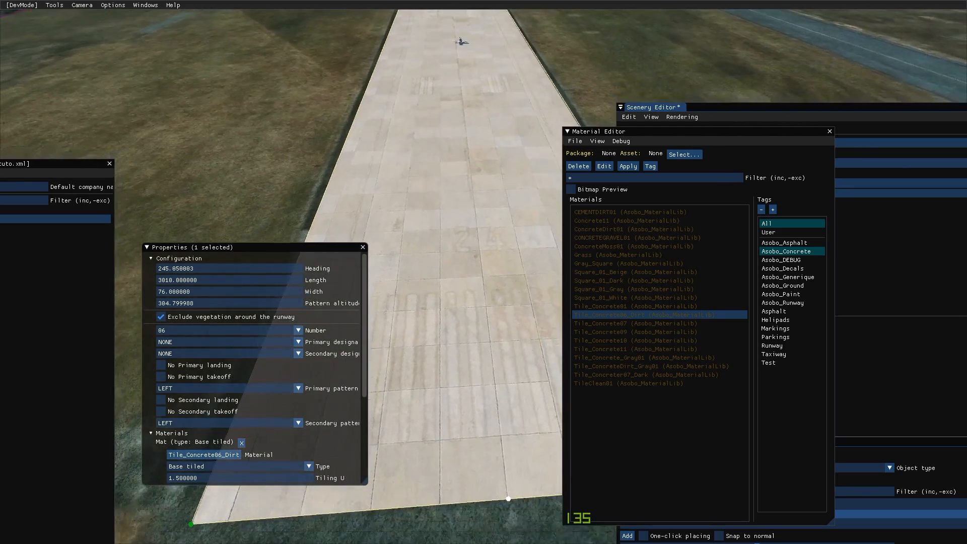
Step: Add a second material to Runway 06 and set its type to Border
scroll(322, 434, "down", 3)
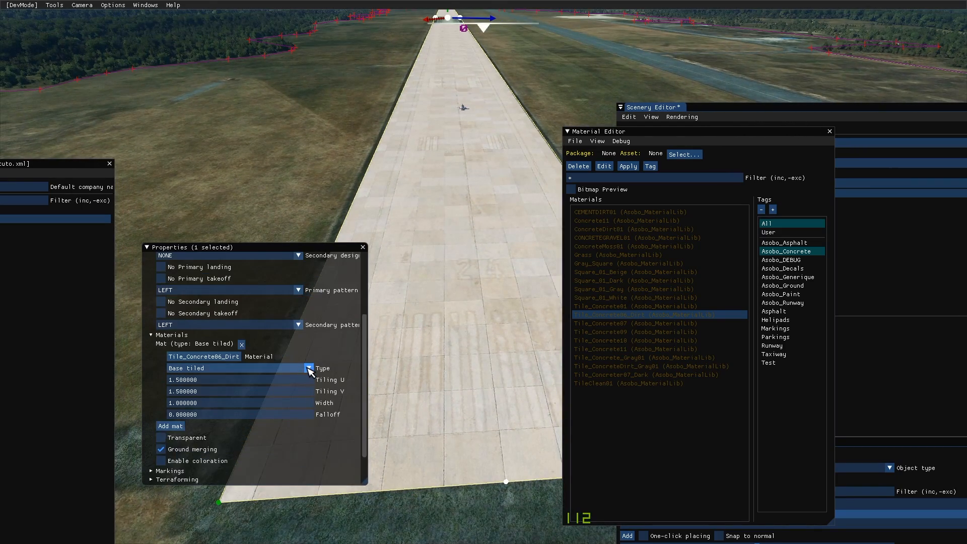
left_click(308, 368)
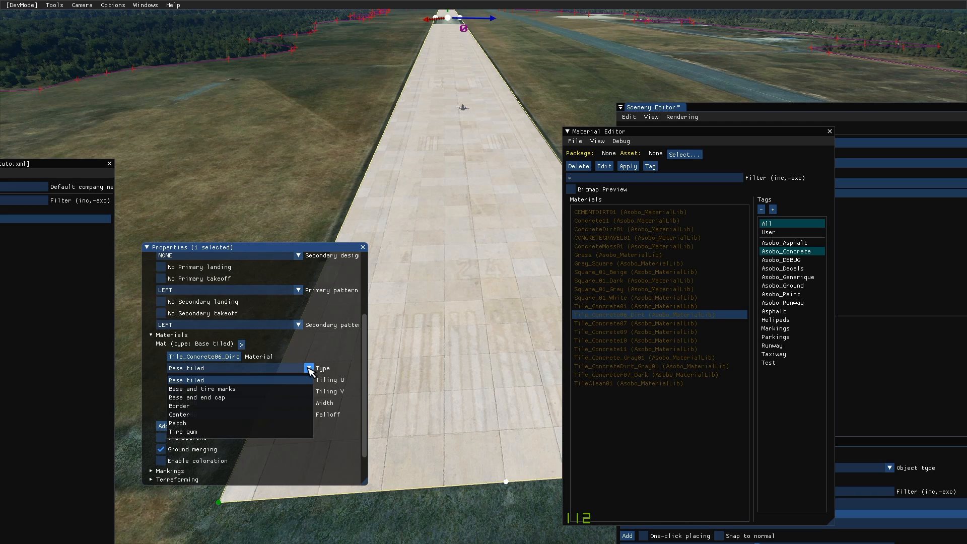
left_click(309, 369)
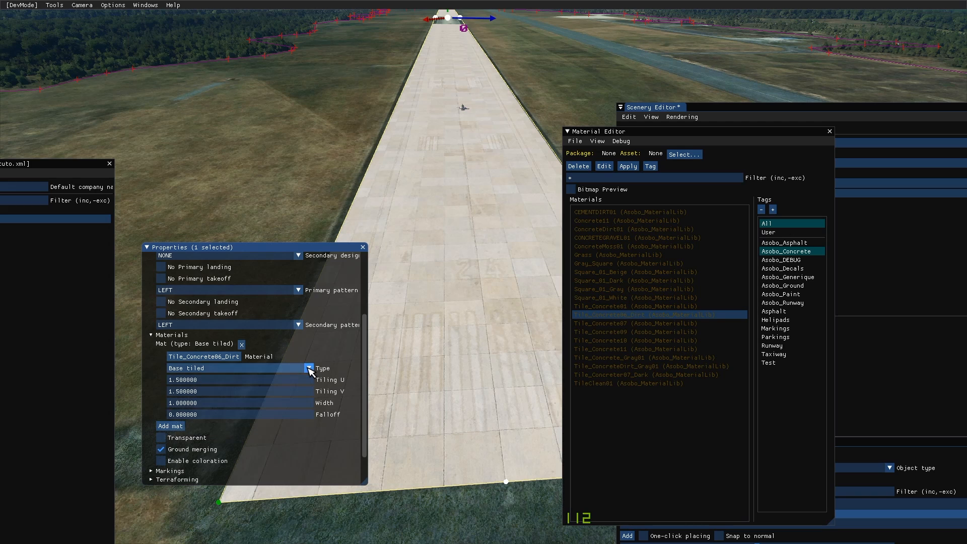
left_click(171, 426)
scroll(172, 481, "down", 2)
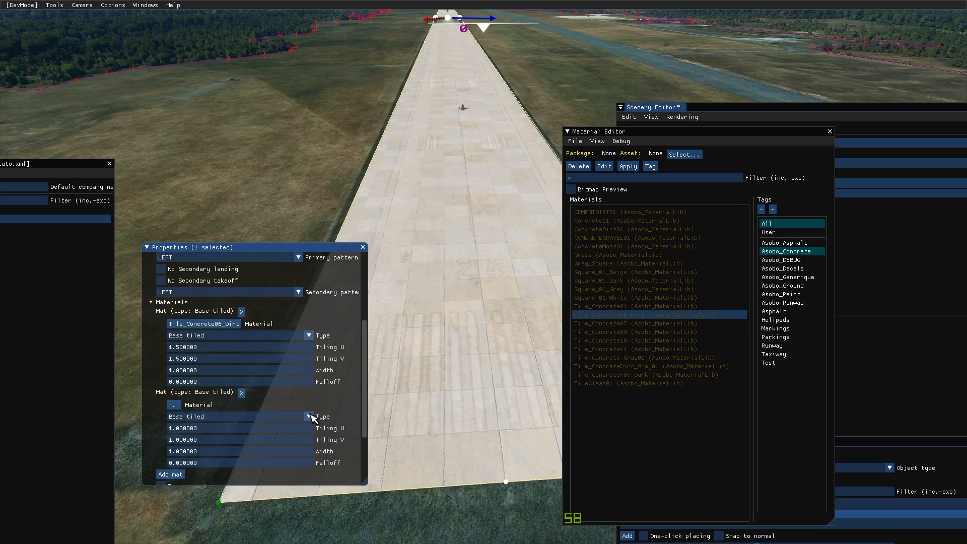
left_click(285, 418)
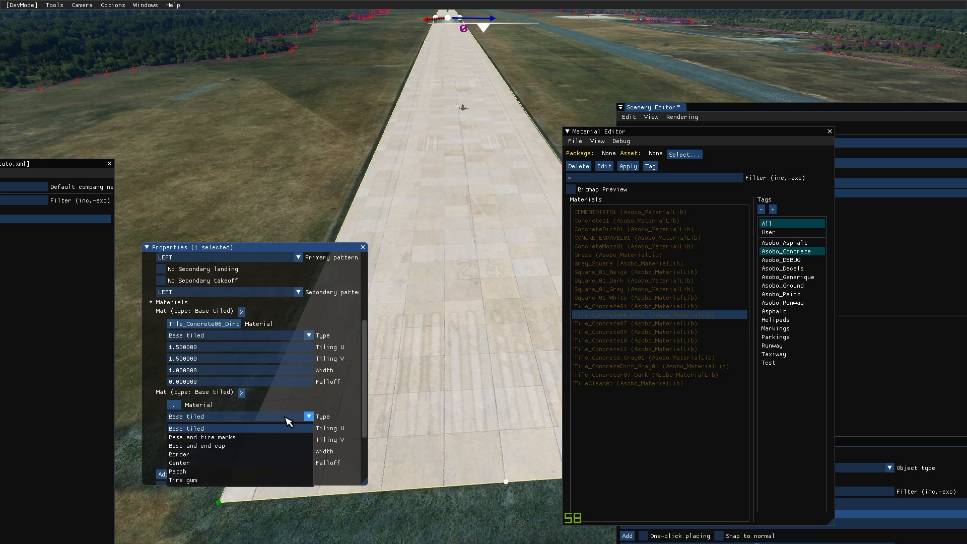
left_click(194, 455)
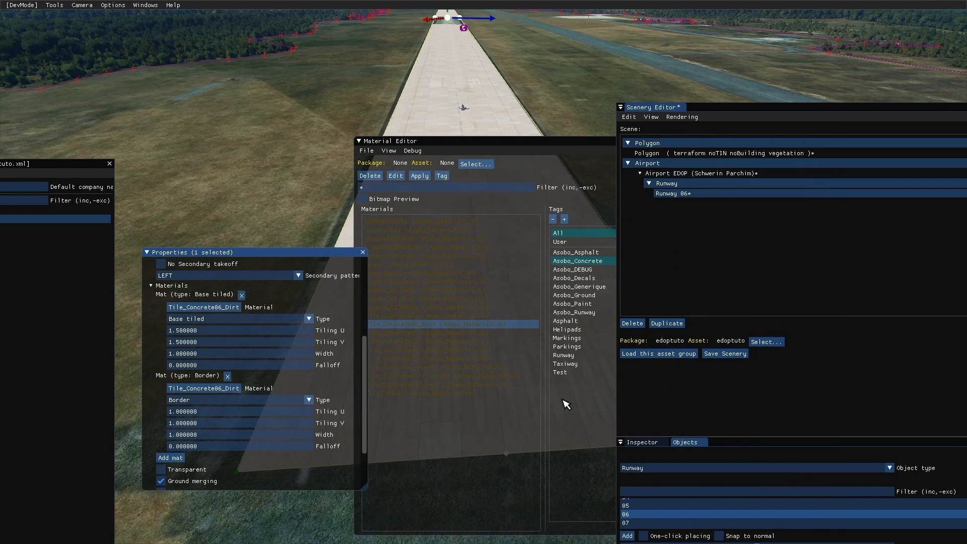
Step: Assign Taxi_Asphalt from the Asobo_Asphalt materials to the border material and move the Material Editor clear of the runway
left_click(587, 253)
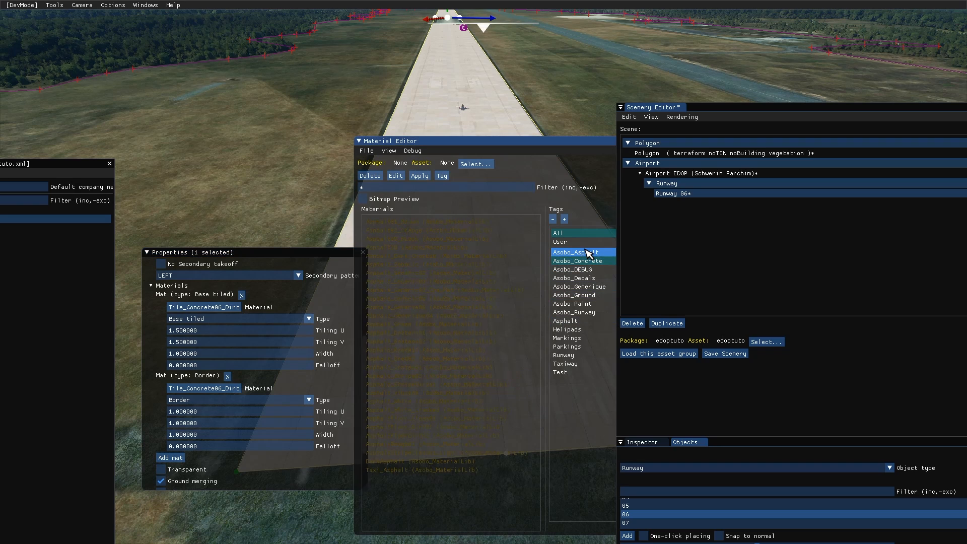
left_click(443, 470)
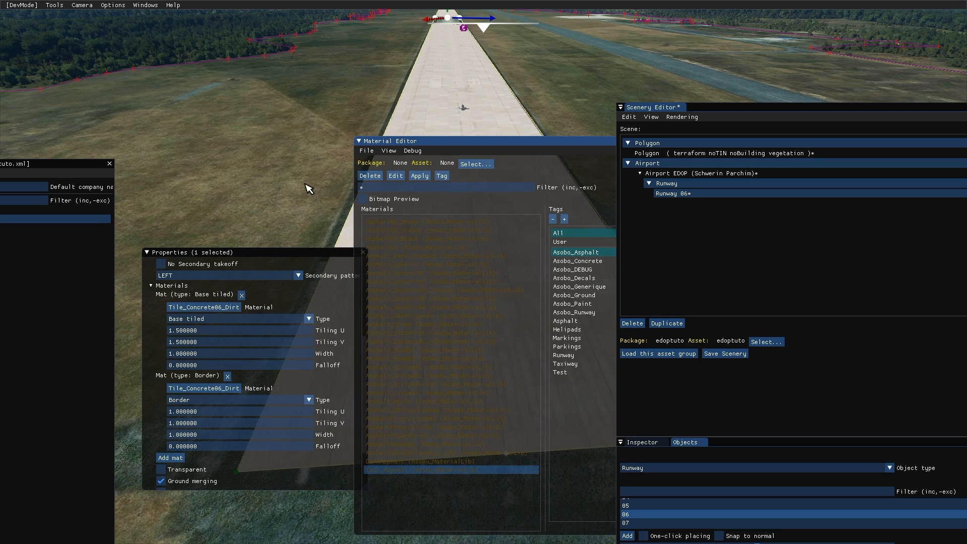
left_click(226, 390)
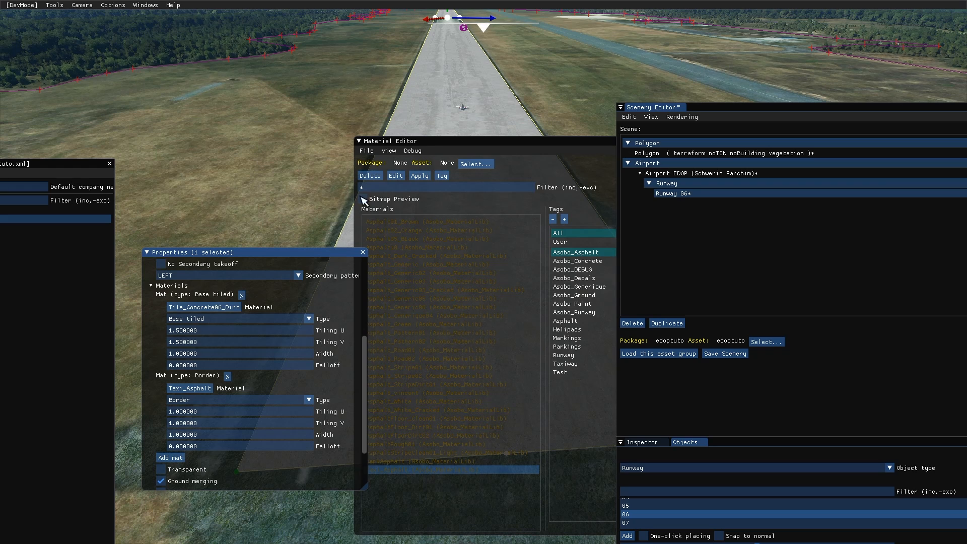
left_click_drag(403, 142, 671, 175)
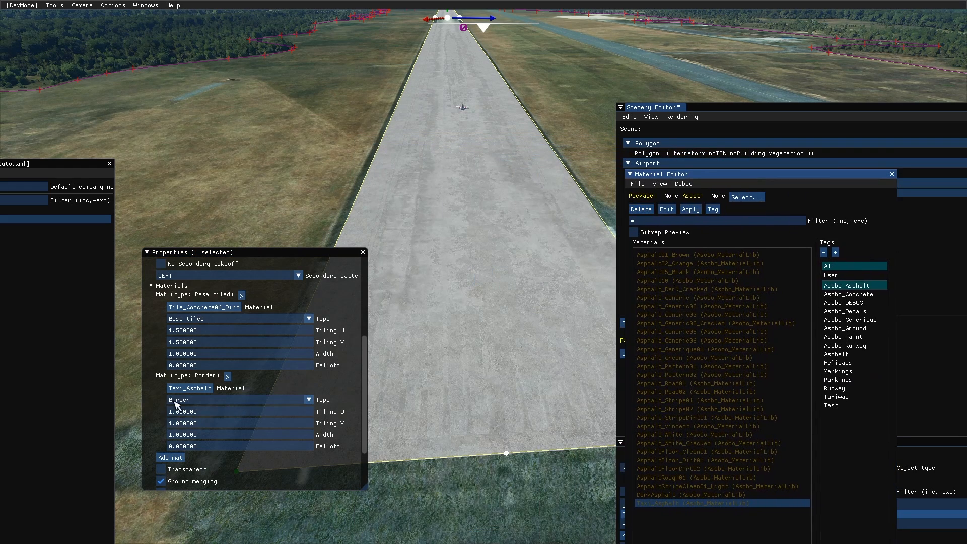
Step: Set the width of Runway 06's Taxi_Asphalt border material to 0.26
left_click(172, 415)
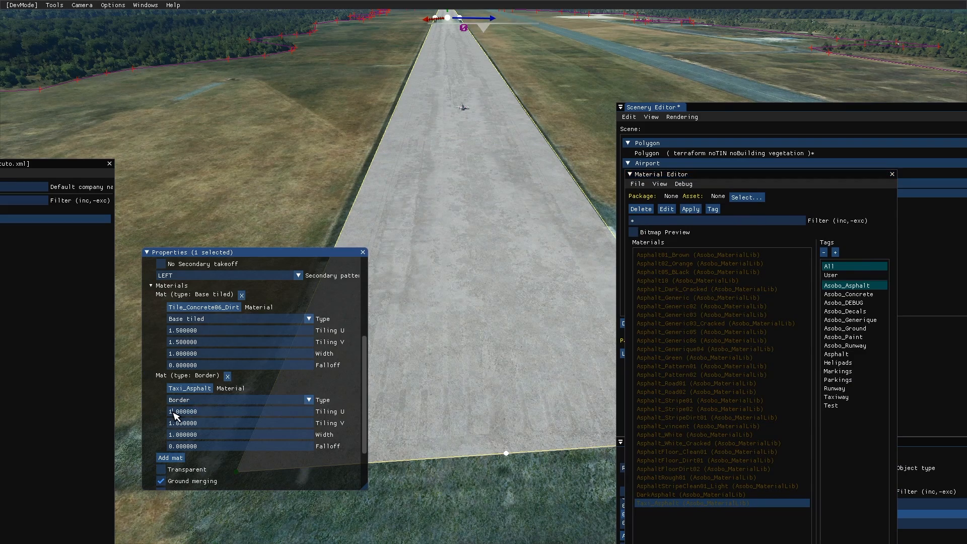
key("Delete")
type("0")
key("Right")
key("Delete")
type("5")
key("BackSpace")
type("4")
key("BackSpace")
type("3")
key("BackSpace")
type("2")
type("6")
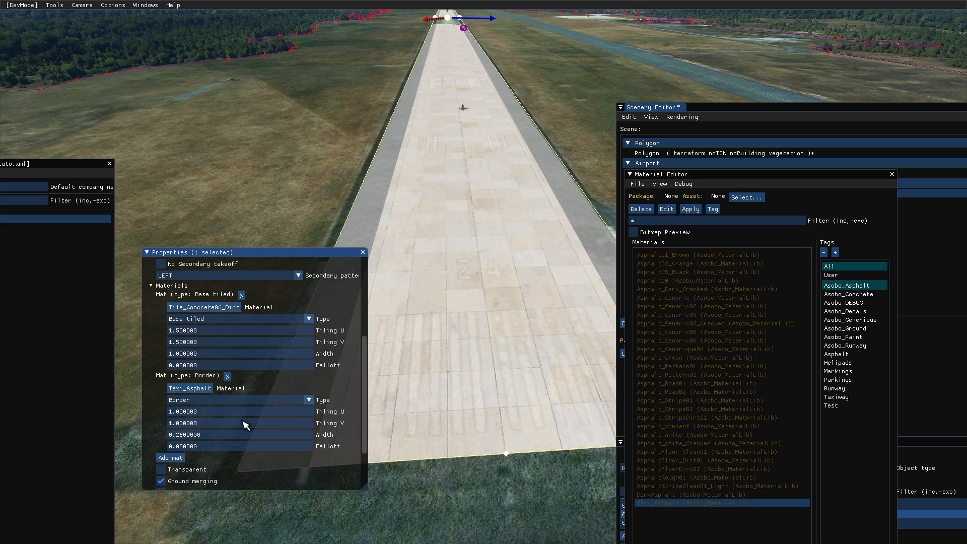
Step: Expand the marking settings of Runway 06, try the edge markings on and off, and enable the threshold markings
left_click_drag(364, 390, 364, 392)
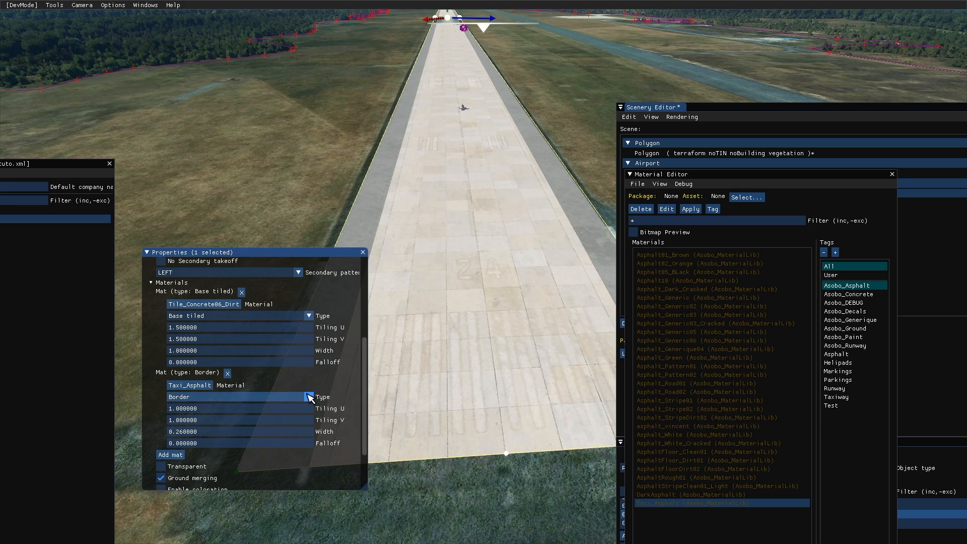
left_click_drag(365, 408, 365, 450)
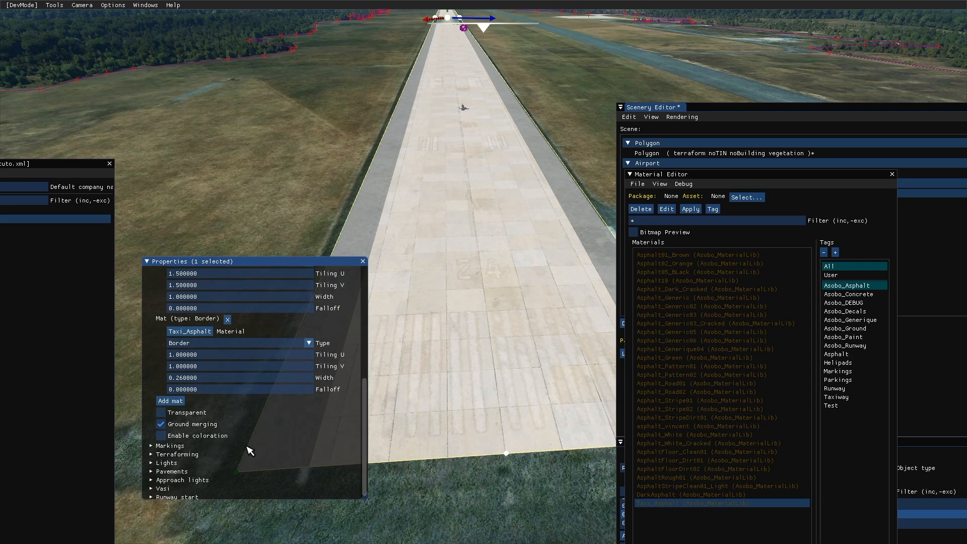
left_click(183, 425)
left_click(163, 446)
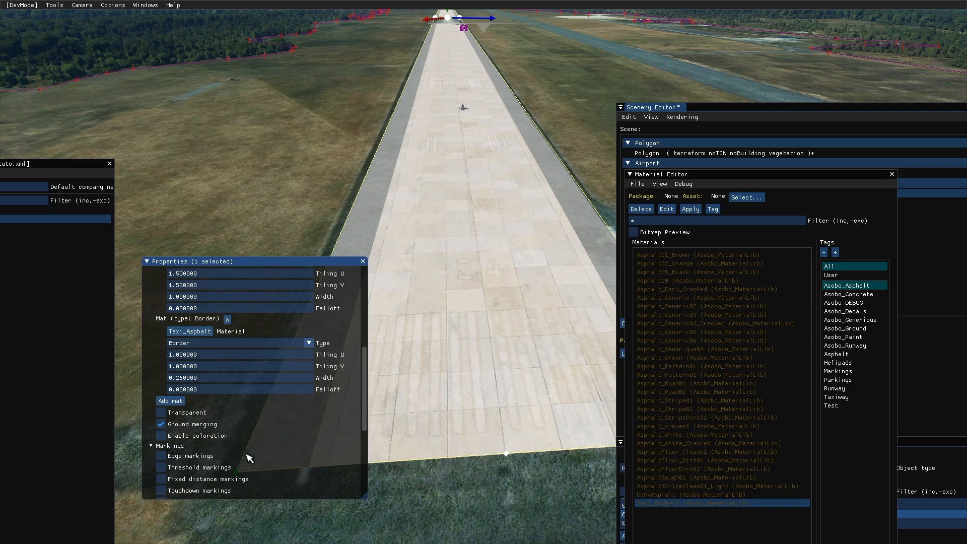
scroll(295, 463, "down", 2)
left_click(180, 391)
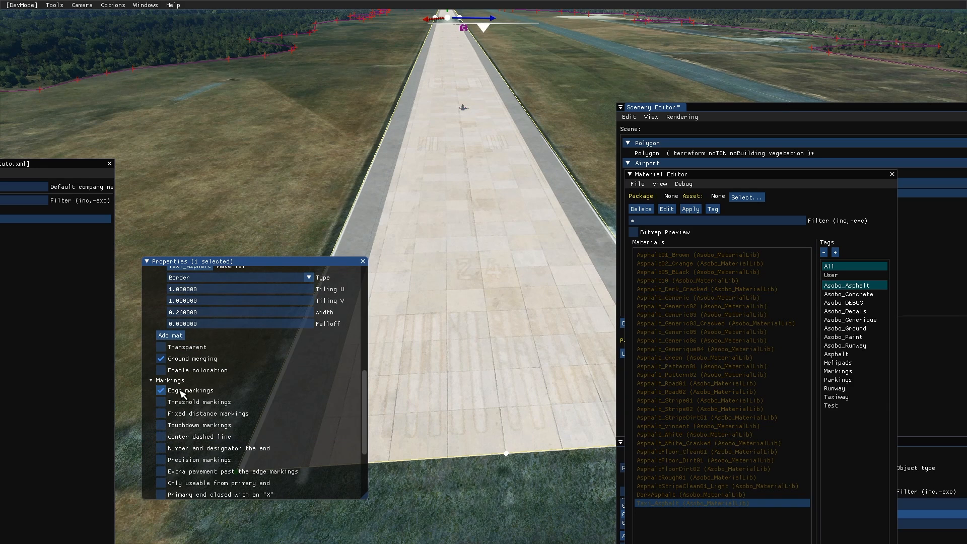
left_click(182, 391)
left_click(194, 403)
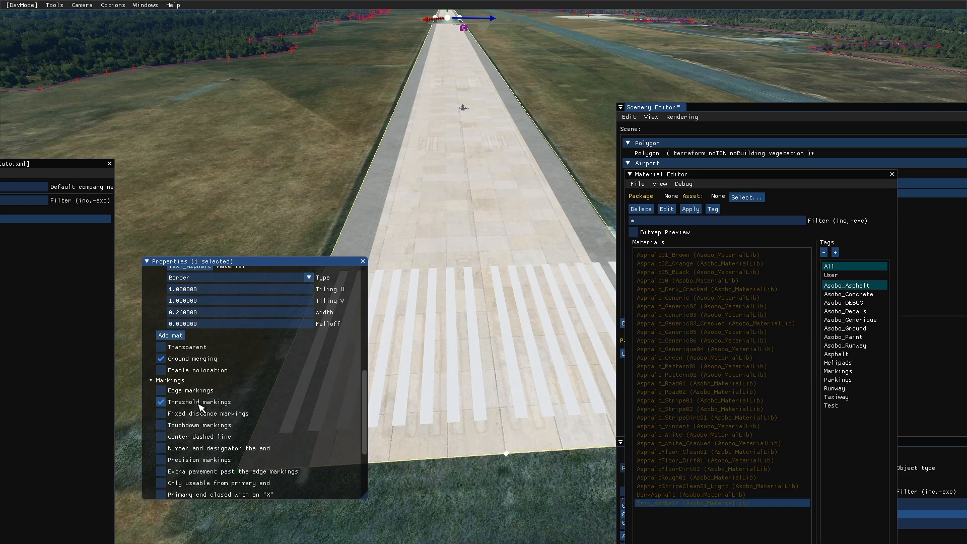
Step: Set the primary marking value to -0.9 and enable the center dashed line, touchdown and fixed distance markings on Runway 06
scroll(204, 405, "down", 3)
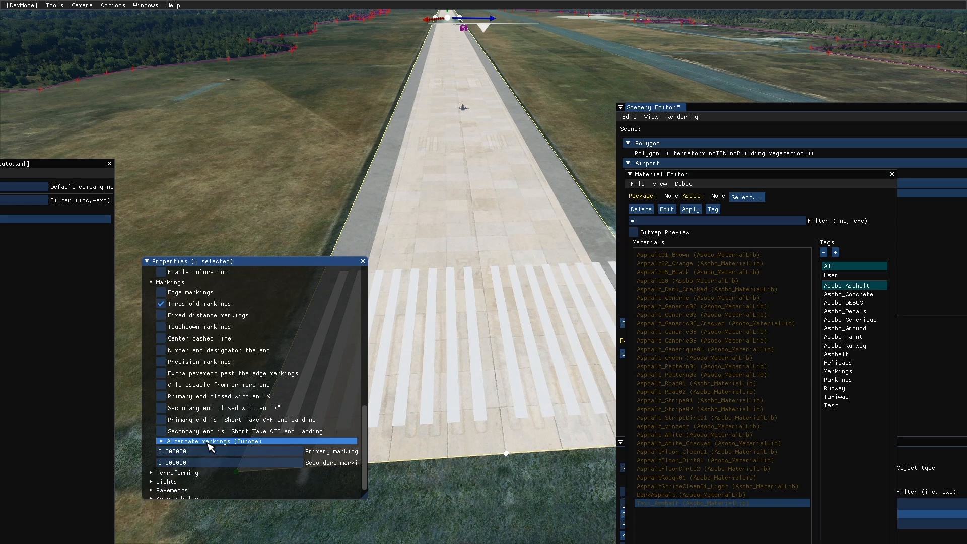
key("BackSpace")
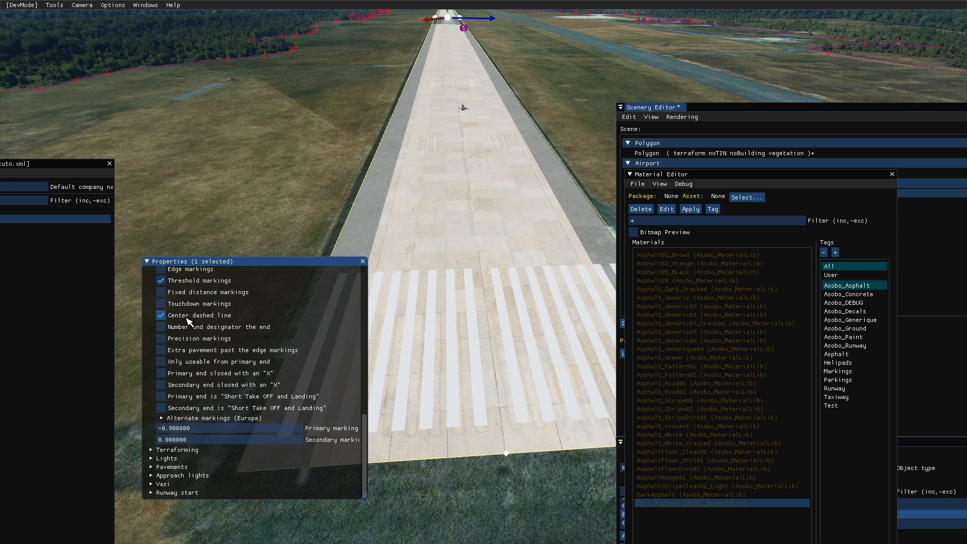
left_click(204, 305)
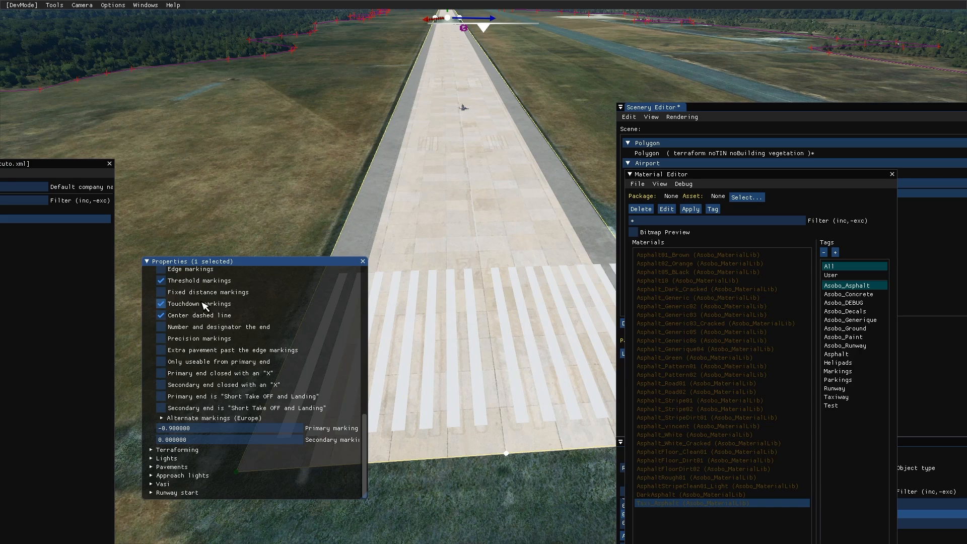
left_click(205, 292)
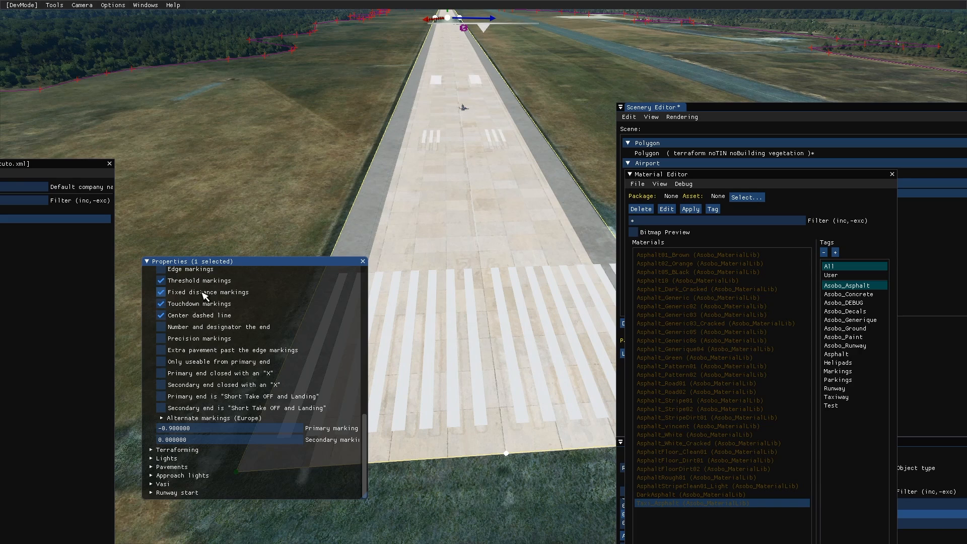
scroll(233, 334, "up", 1)
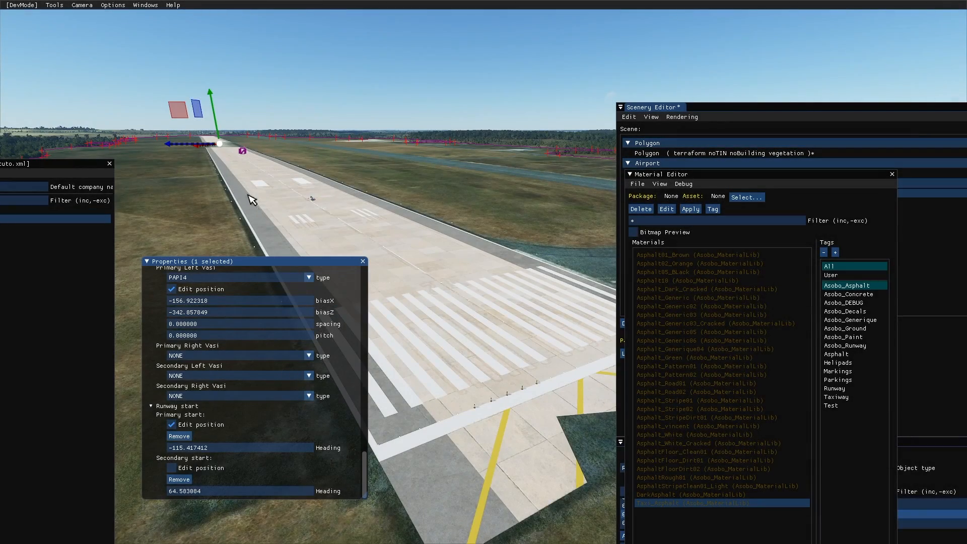
Step: Move Runway 06's primary start position from the runway onto the adjoining taxiway, facing the holding line
key("w")
key("a")
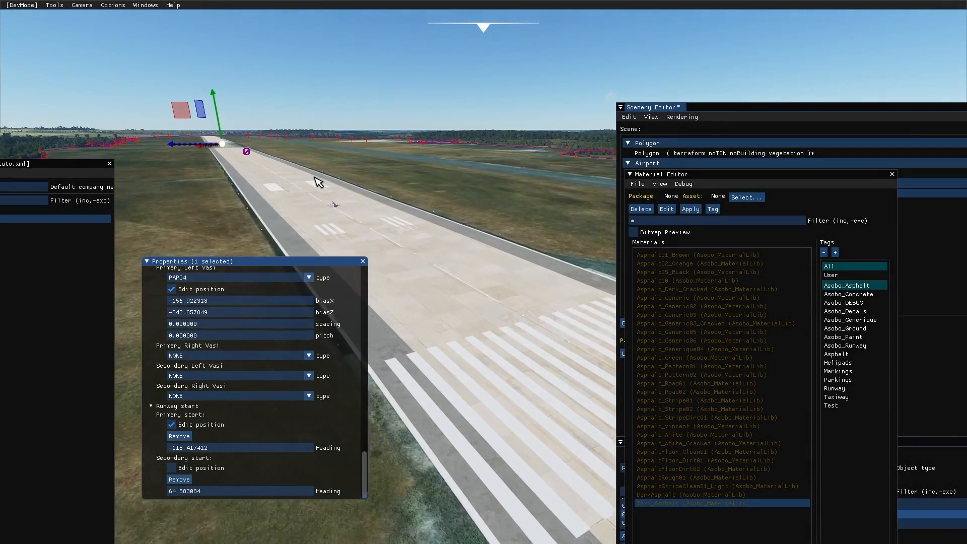
key("r")
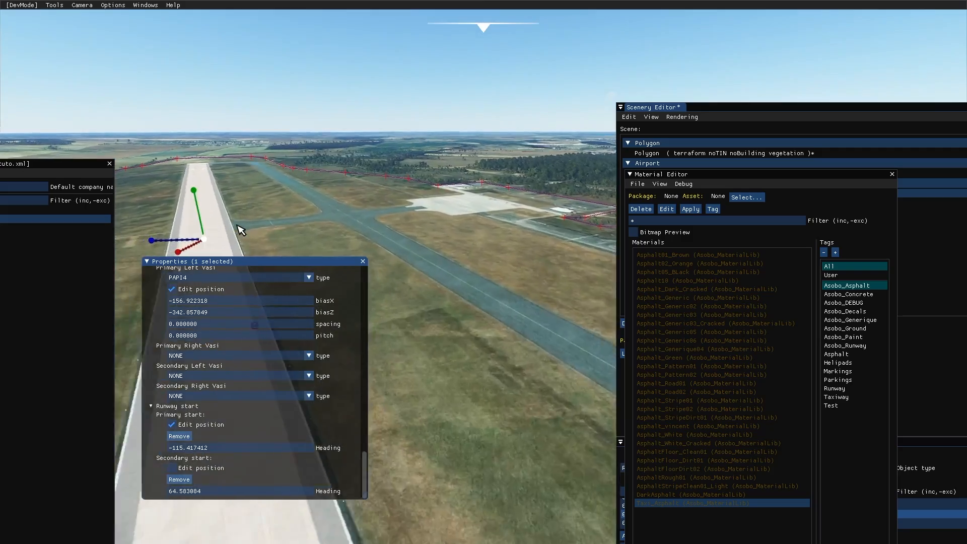
key("w")
key("f")
key("a")
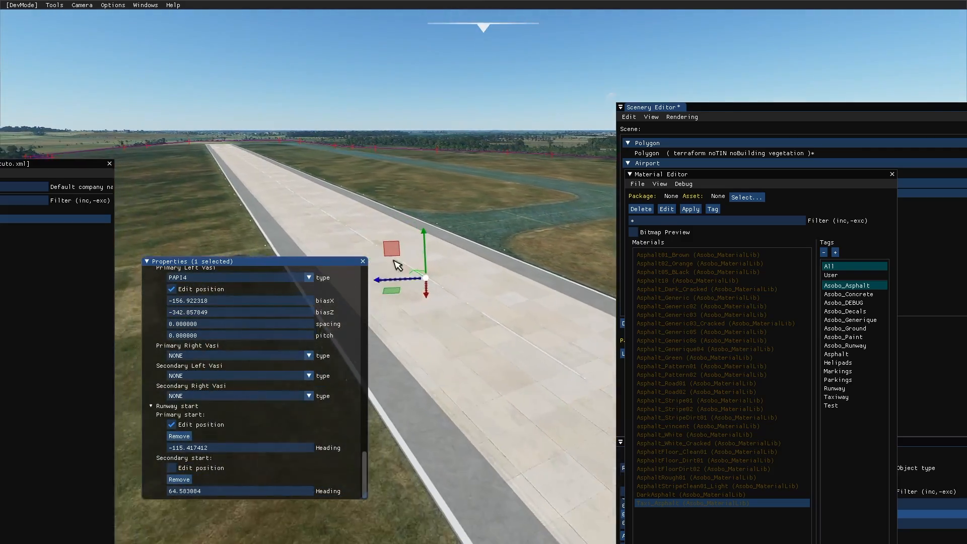
key("w")
key("a")
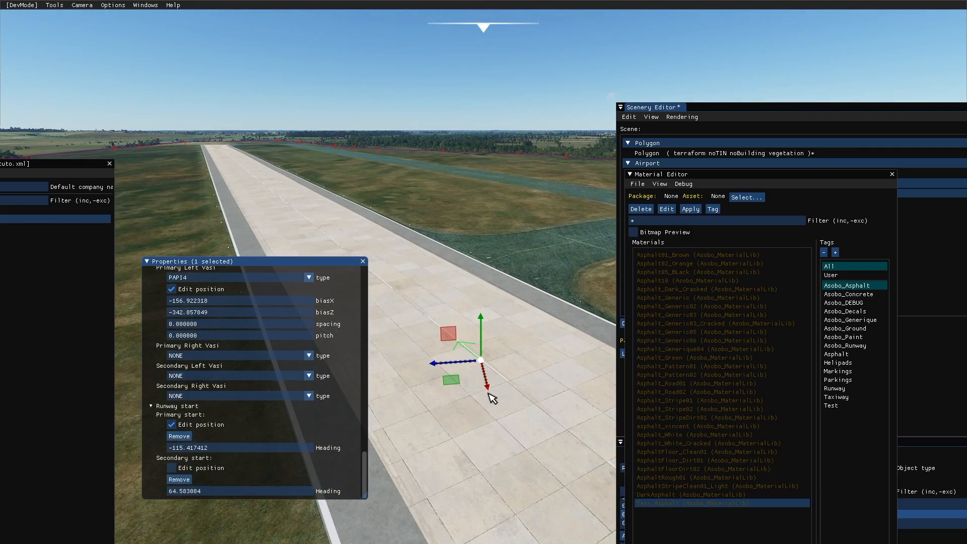
left_click_drag(487, 387, 459, 412)
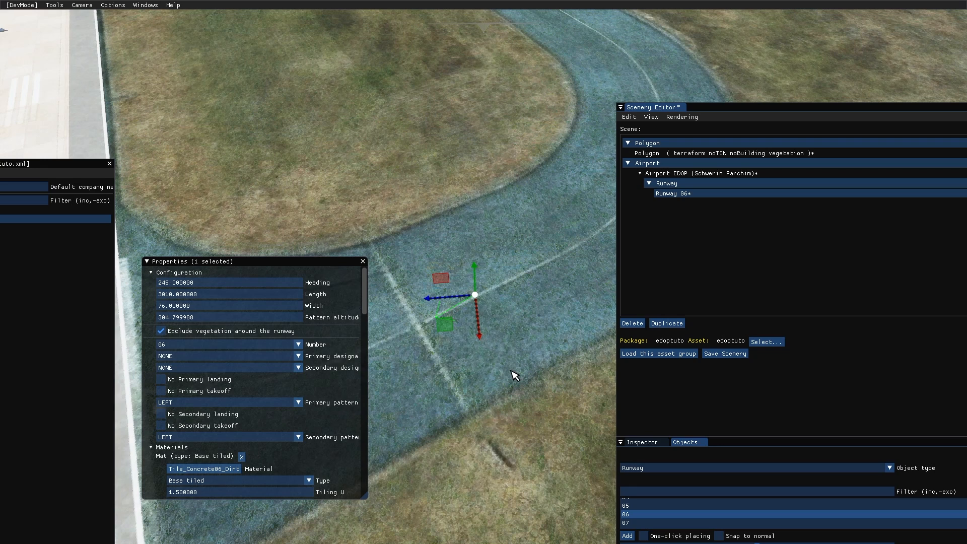
Step: Enable position editing for Runway 06's secondary start and turn it off for the primary start
scroll(339, 443, "down", 10)
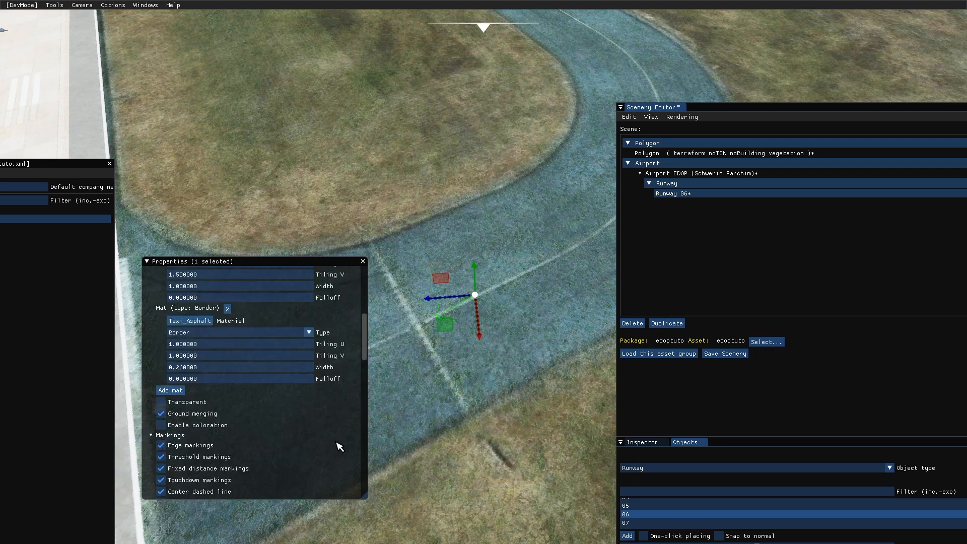
scroll(302, 459, "down", 10)
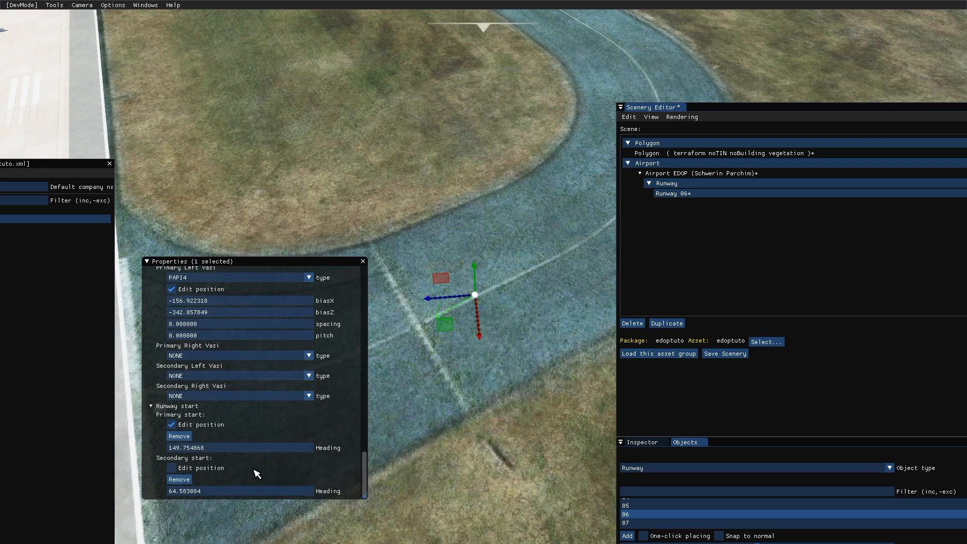
left_click(200, 469)
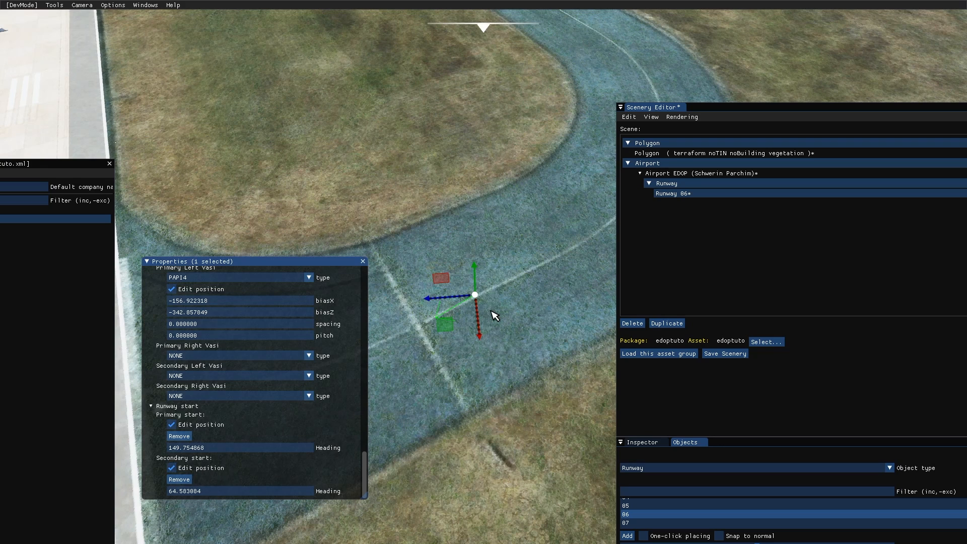
left_click(203, 425)
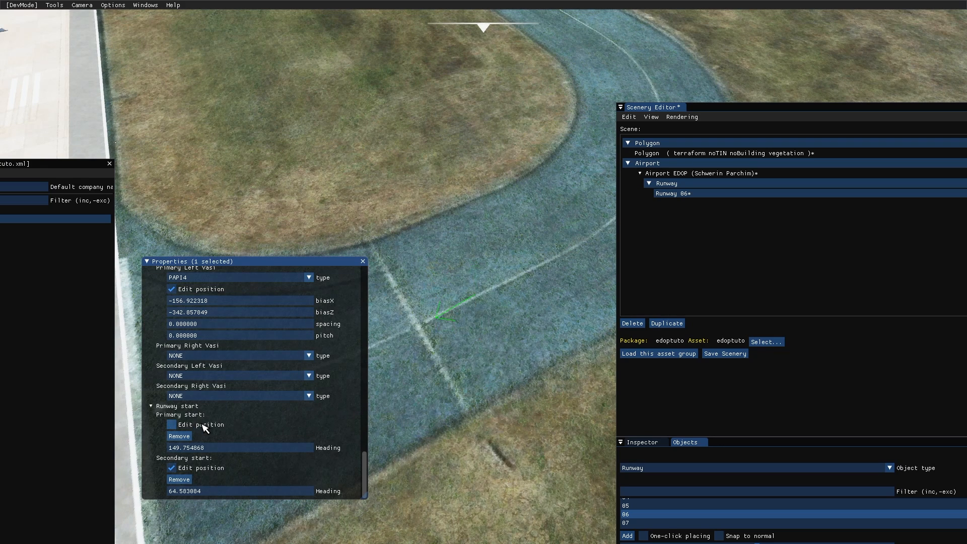
Step: Place Runway 06's secondary start on the taxiway at the opposite runway end, facing the holding line, and turn off its position editing
key("KP_8")
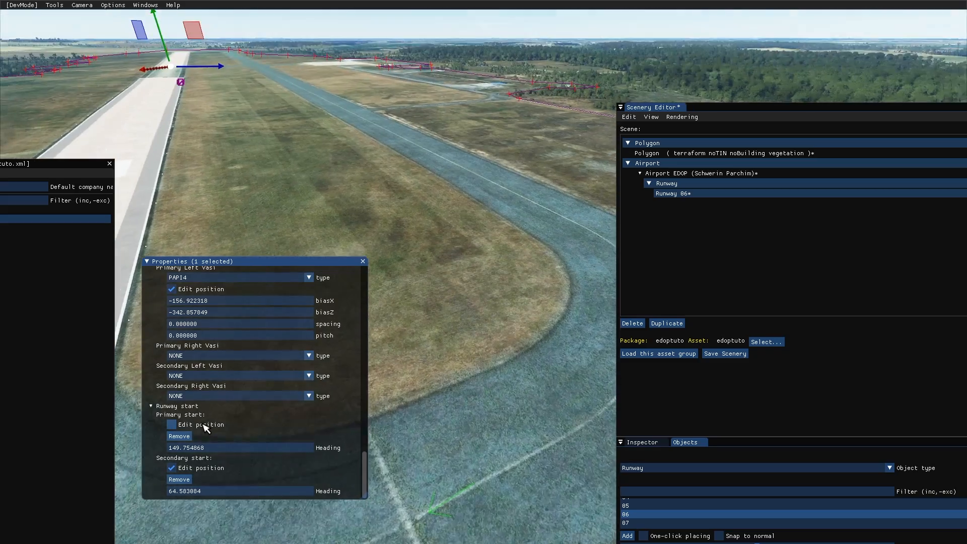
key("KP_4")
key("a")
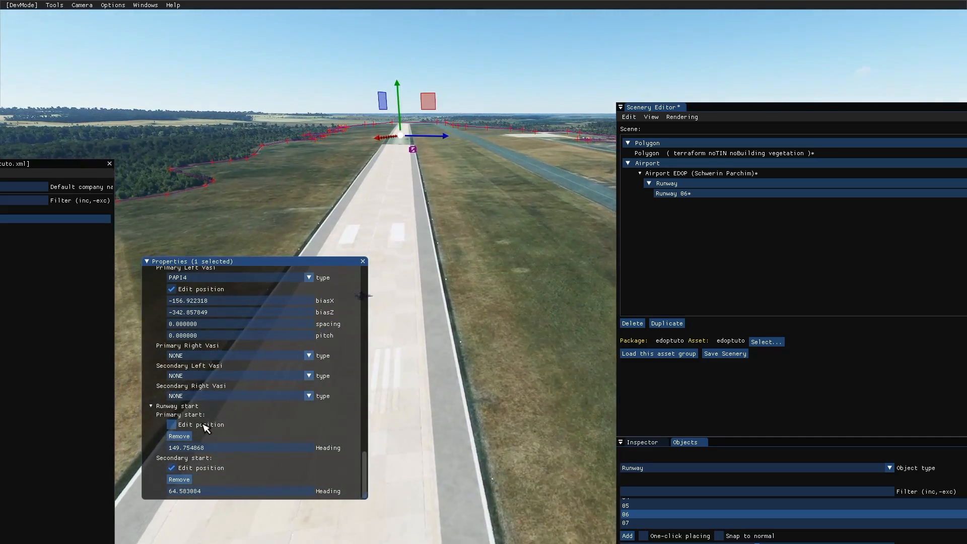
key("w")
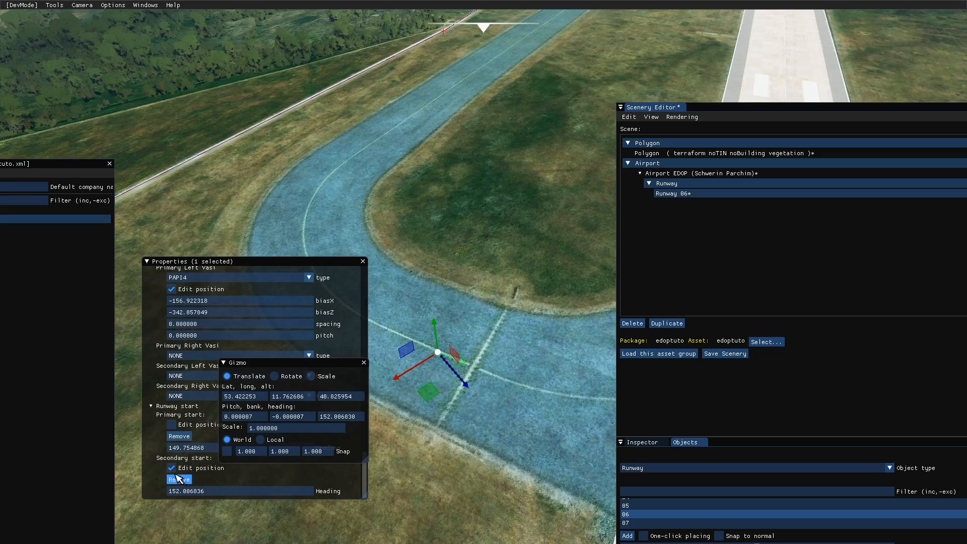
left_click(172, 468)
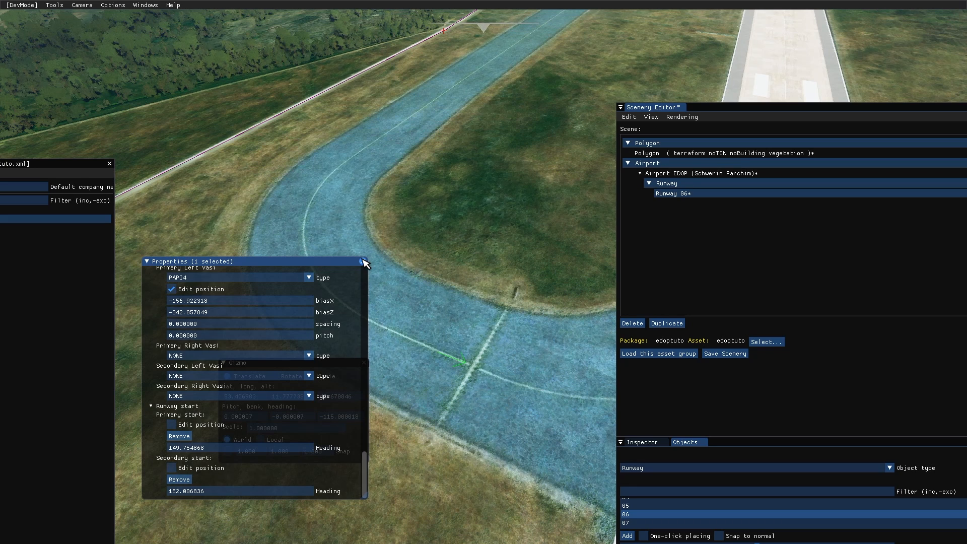
left_click(361, 261)
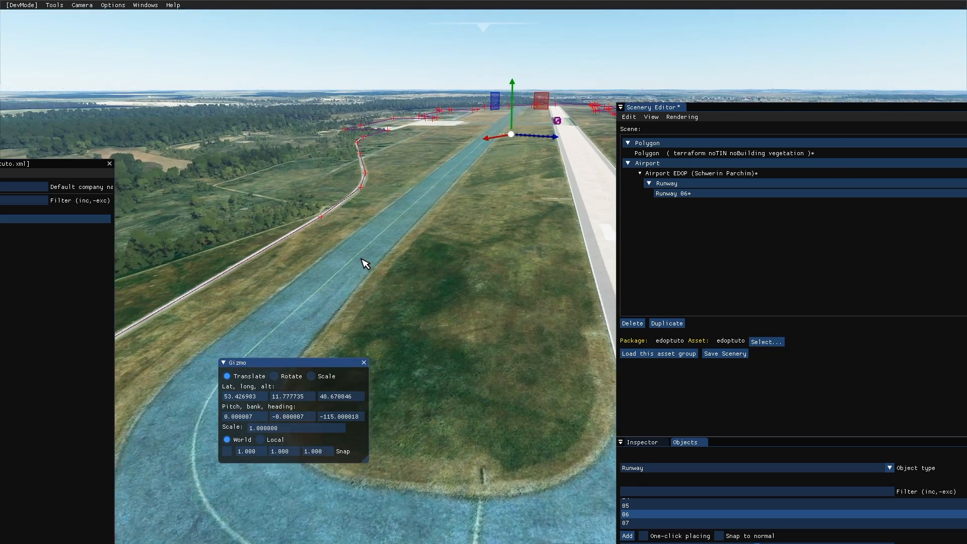
key("s")
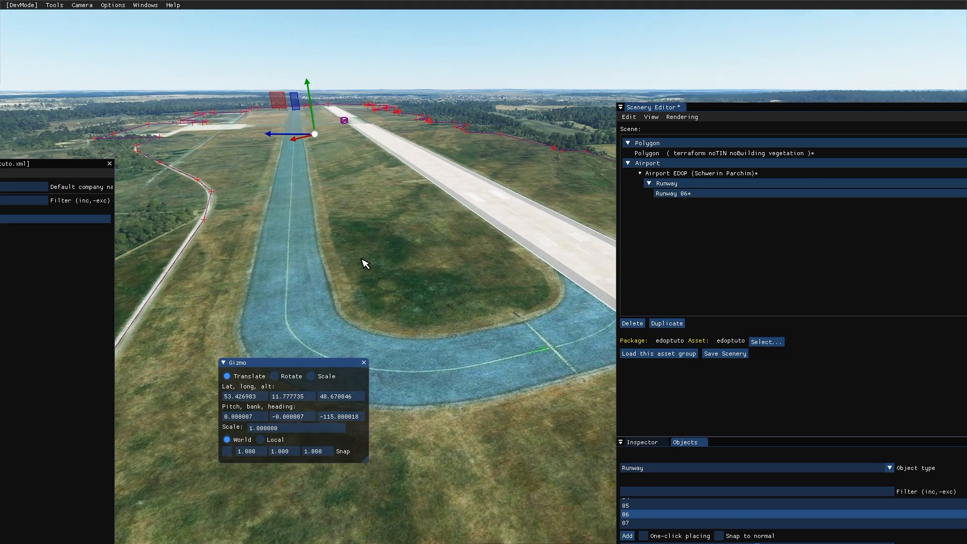
Step: Choose the TaxiwayPoint object of type NORMAL and enable one-click placing
left_click_drag(298, 363, 231, 402)
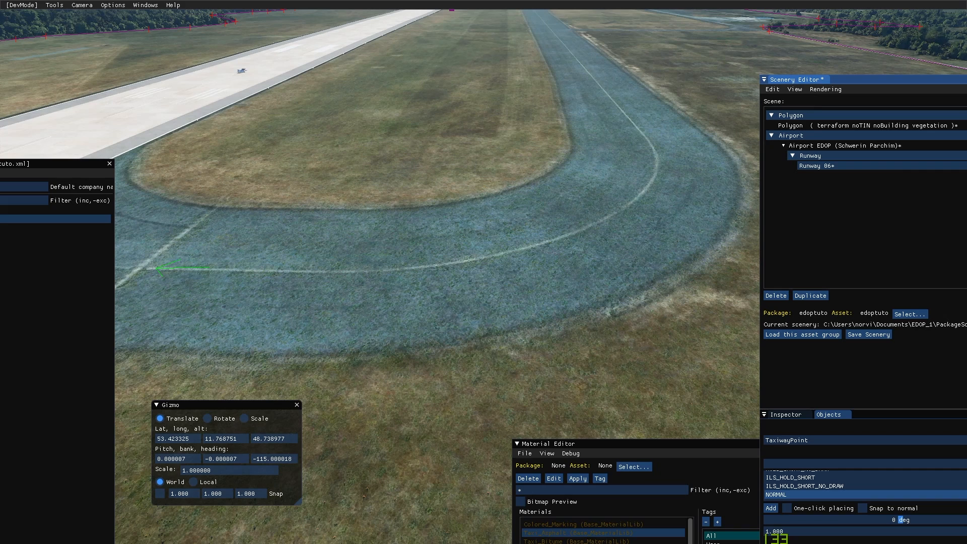
left_click(815, 442)
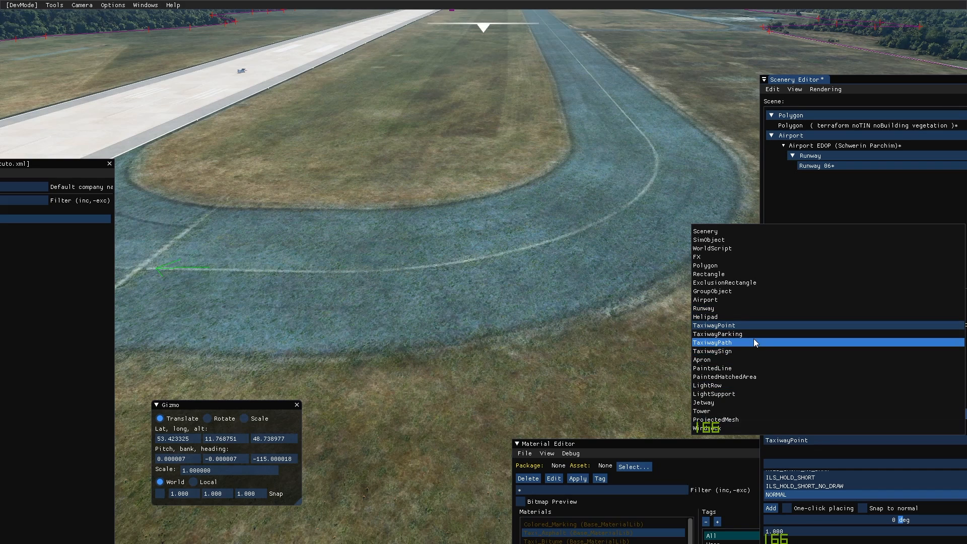
left_click(751, 325)
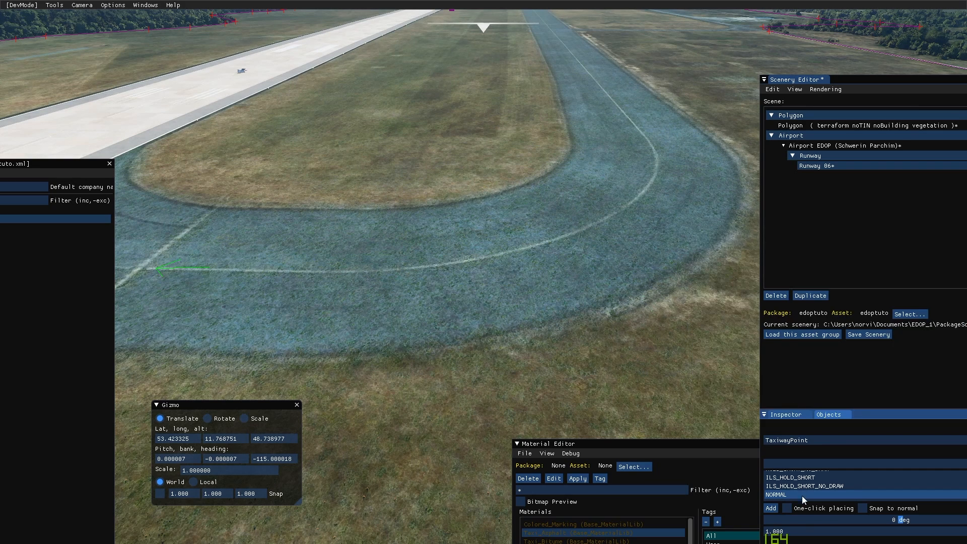
left_click(787, 507)
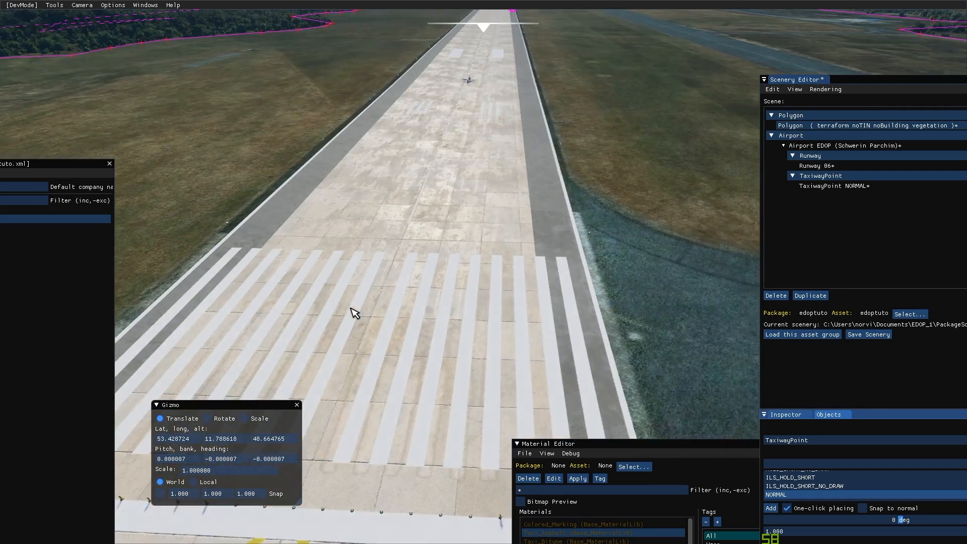
Step: Place NORMAL taxiway points from the runway near its threshold markings, curving off the edge onto the adjoining taxiway
key("w")
key("d")
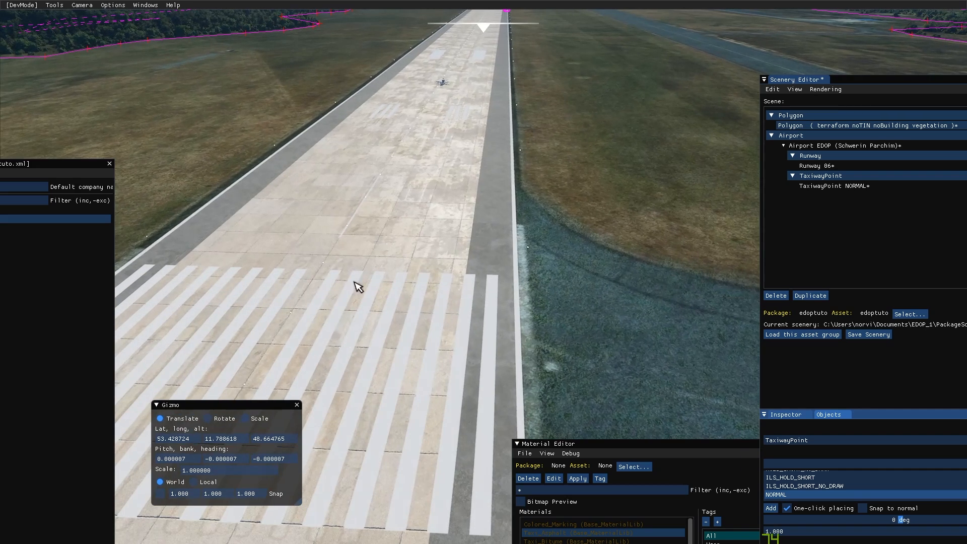
left_click(380, 173)
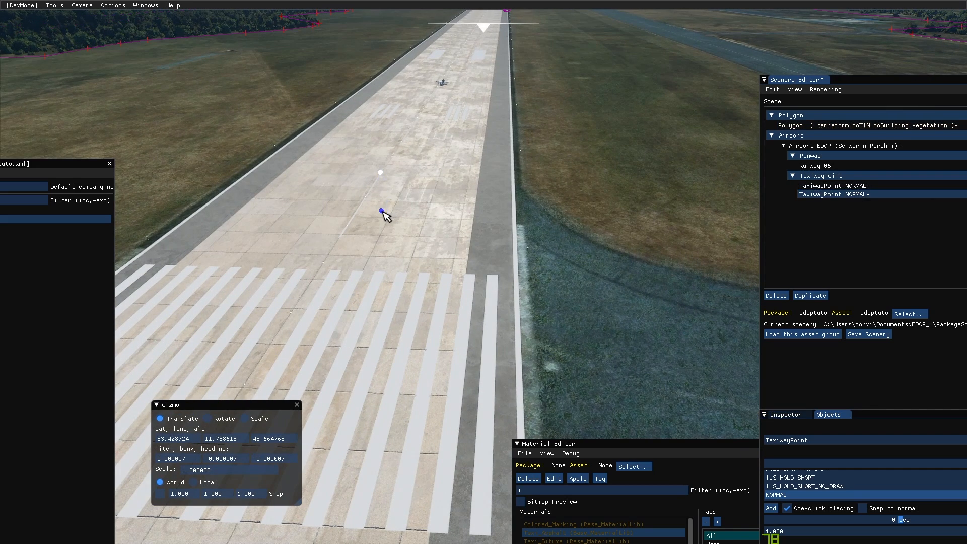
left_click(381, 211)
left_click(405, 245)
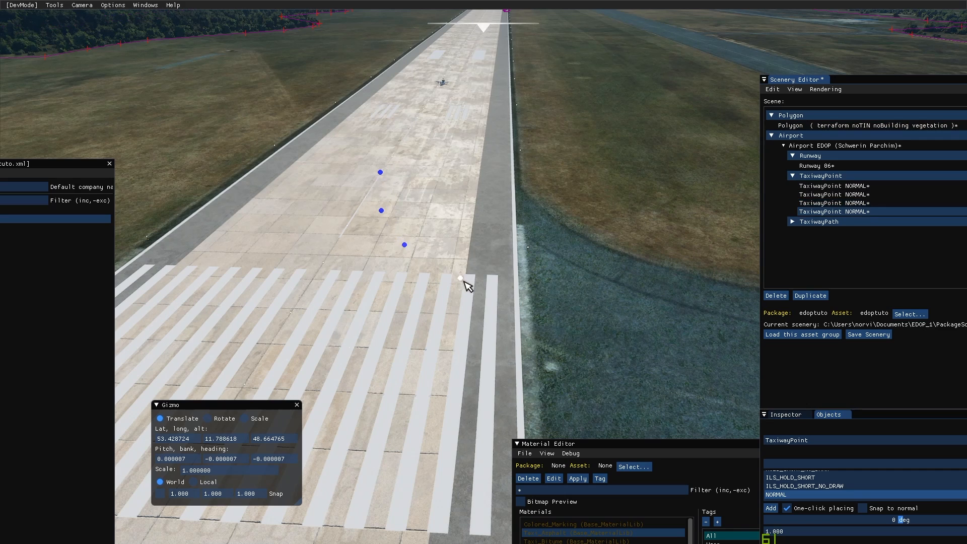
left_click(500, 315)
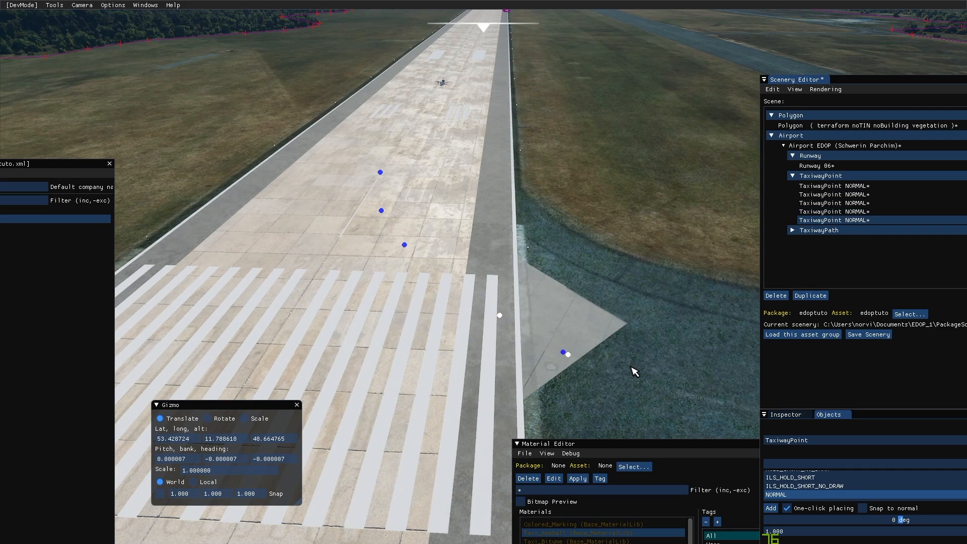
left_click(649, 382)
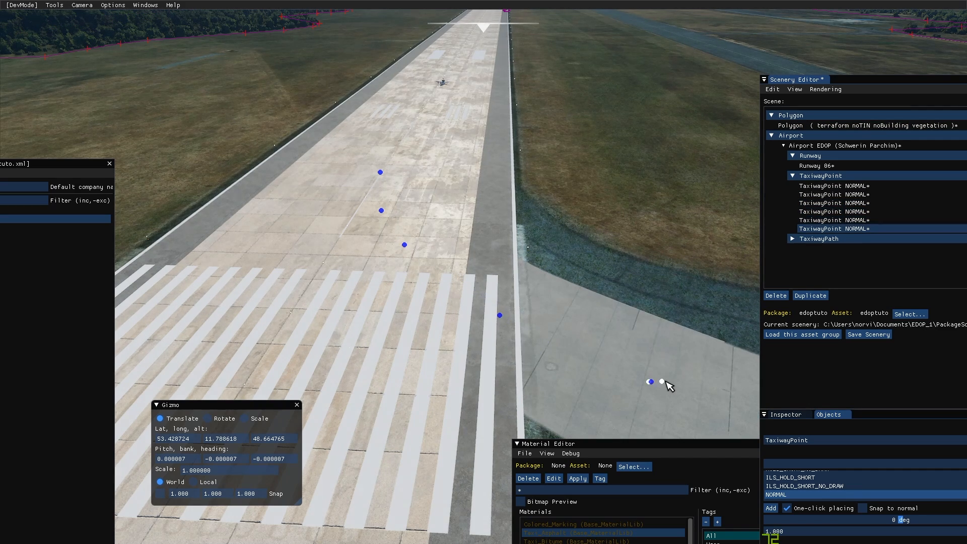
Step: Continue the taxiway points along the connecting taxiway's centerline, past the holding line to the start of the bend
key("d")
key("s")
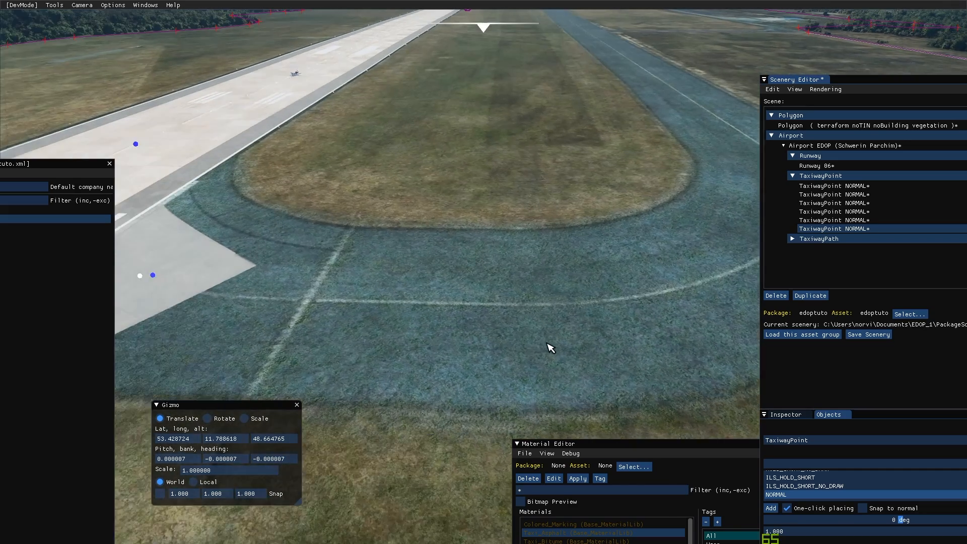
key("a")
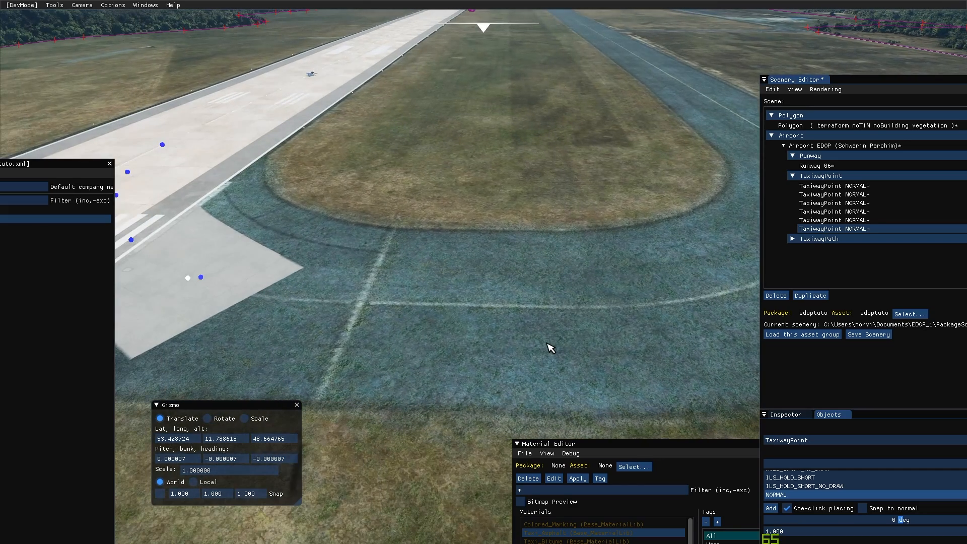
left_click(272, 296)
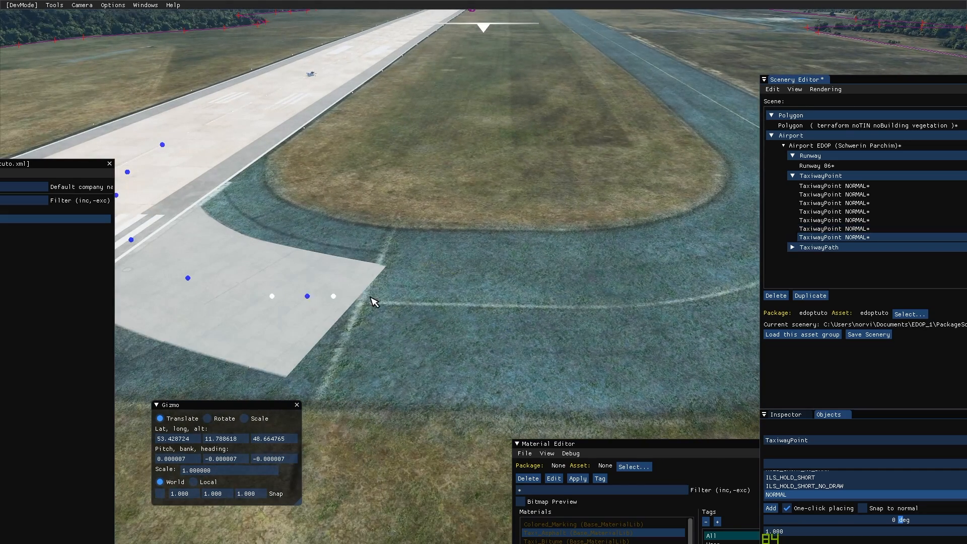
left_click(435, 304)
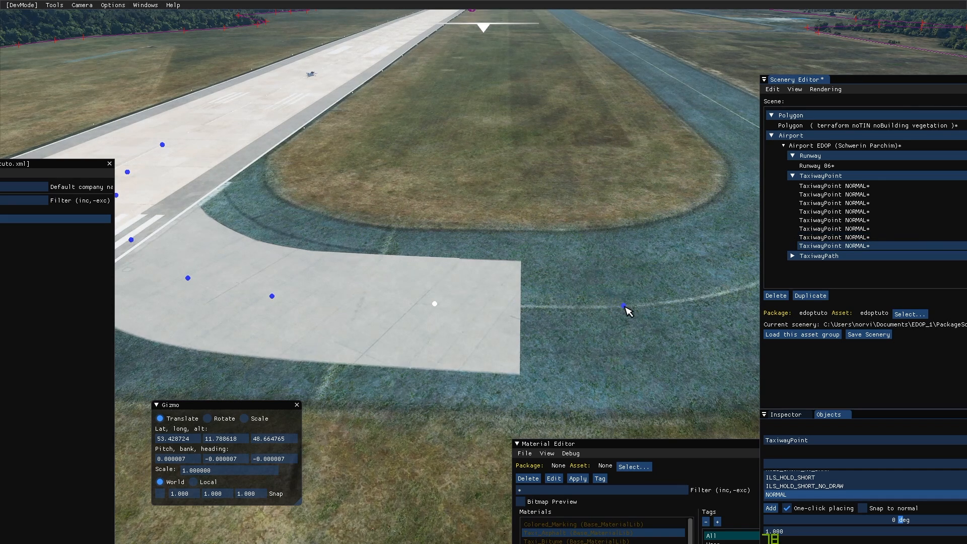
left_click(625, 306)
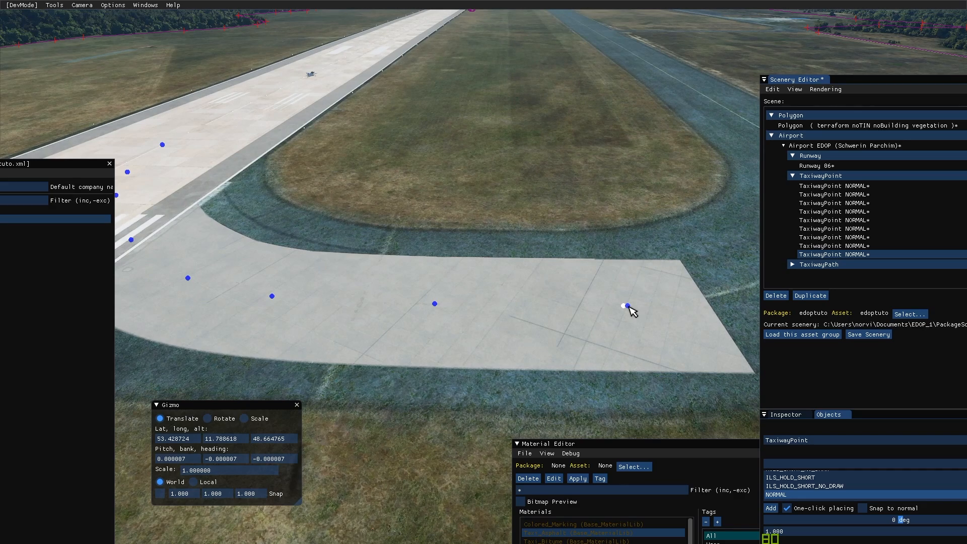
Step: Place taxiway points around the bend, following its centerline onto the parallel taxiway
key("w")
key("d")
left_click(340, 366)
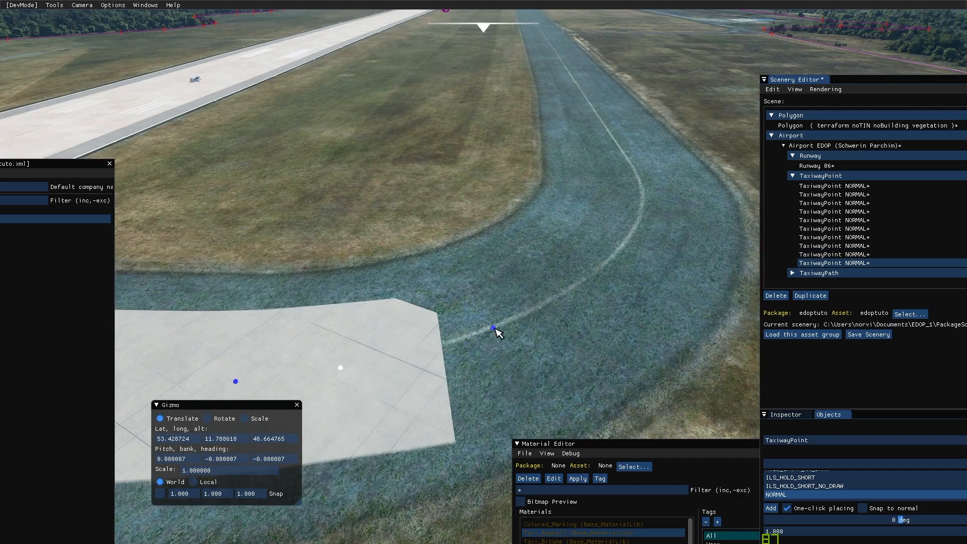
left_click(493, 329)
left_click(585, 279)
left_click(628, 236)
key("w")
key("d")
left_click(493, 335)
Step: Add taxiway points along the parallel taxiway, from its middle junction to the far bend
key("w")
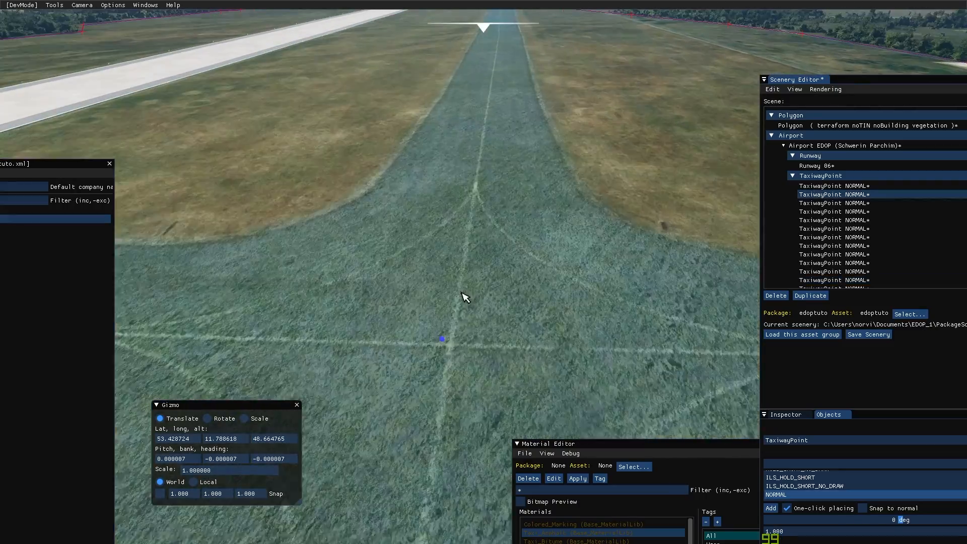
left_click(474, 189)
key("w")
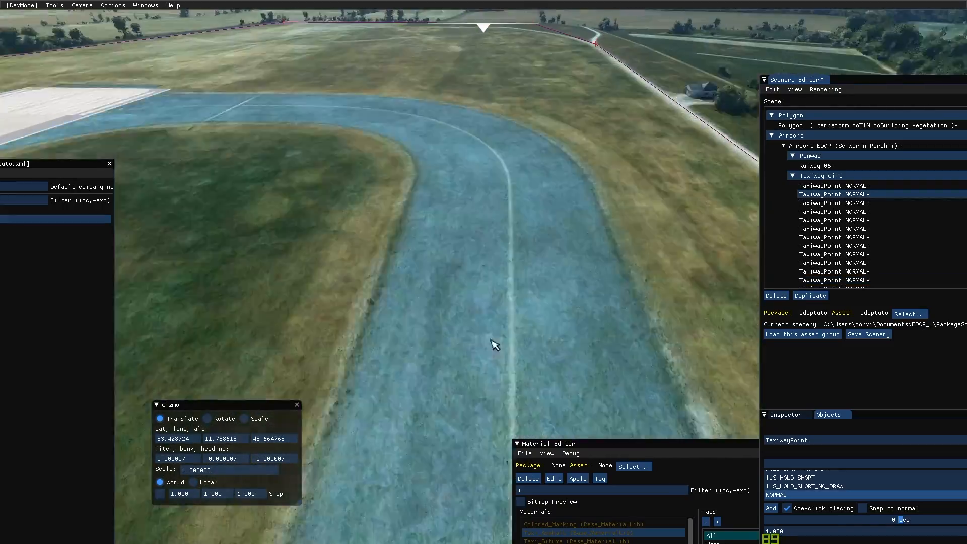
key("w")
left_click(466, 342)
left_click(429, 272)
Step: Place taxiway points around the bend at the far end of the parallel taxiway
key("w")
key("a")
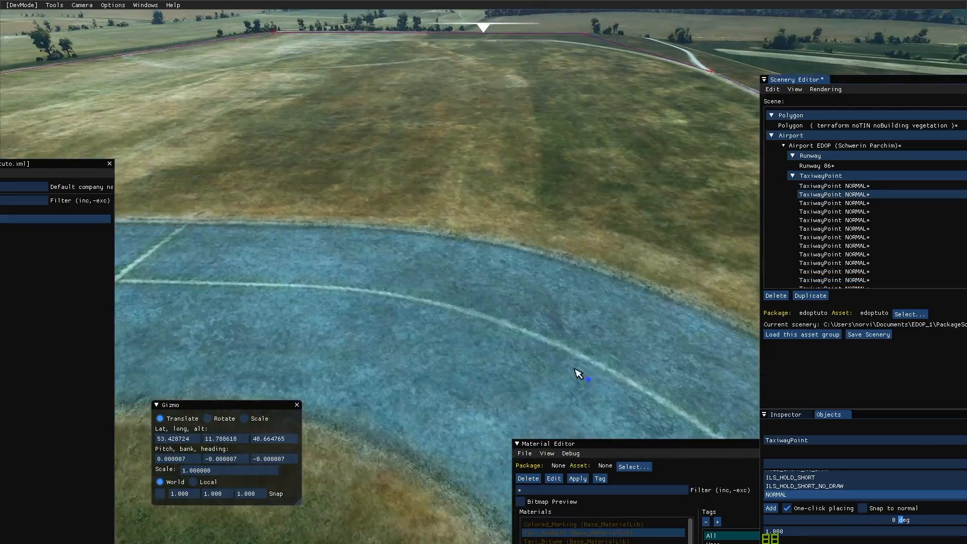
left_click(490, 324)
left_click(399, 274)
left_click(318, 254)
Step: Add taxiway points across the far-end holding line, following the centerline toward the runway edge
key("w")
key("a")
left_click(658, 322)
left_click(410, 315)
left_click(349, 313)
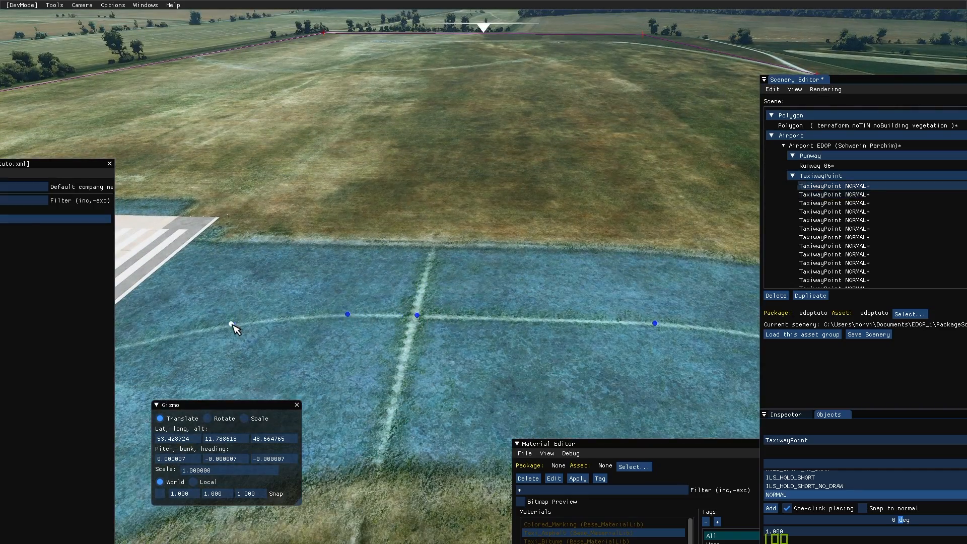
left_click(232, 324)
Step: Finish the taxiway point chain by curving it onto the runway centerline at the far end
left_click(490, 270)
left_click(366, 328)
left_click(587, 263)
left_click(584, 294)
left_click(518, 361)
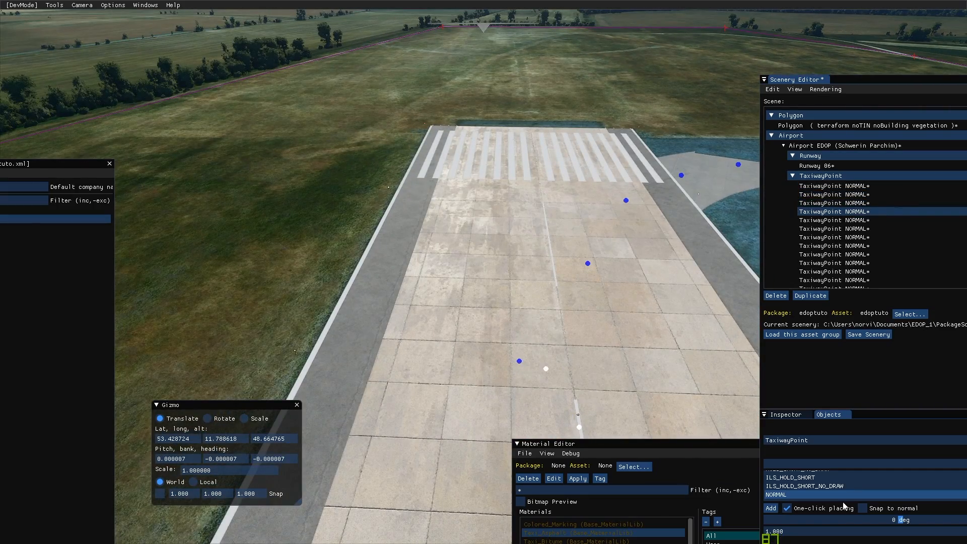
Step: Turn off one-click placing and delete the stray taxiway point beside the runway centerline
left_click(787, 508)
key("s")
key("d")
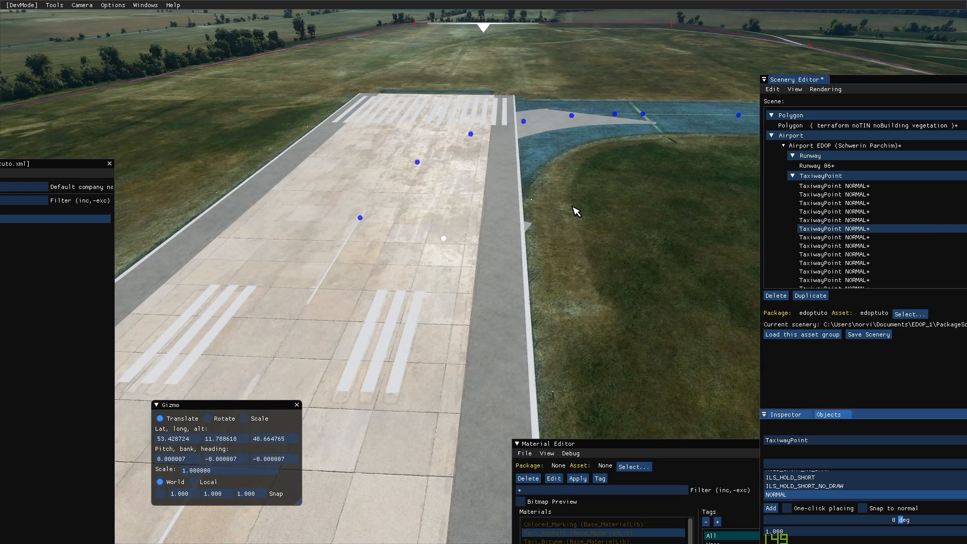
key("Delete")
Step: Select individual NORMAL taxiway points in the scene list to examine where each one lies on the airfield
key("s")
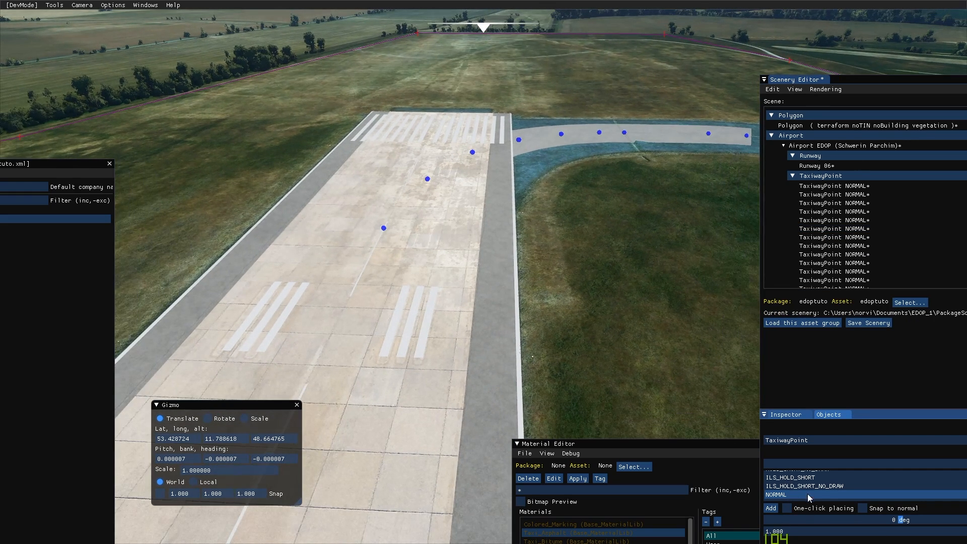
key("s")
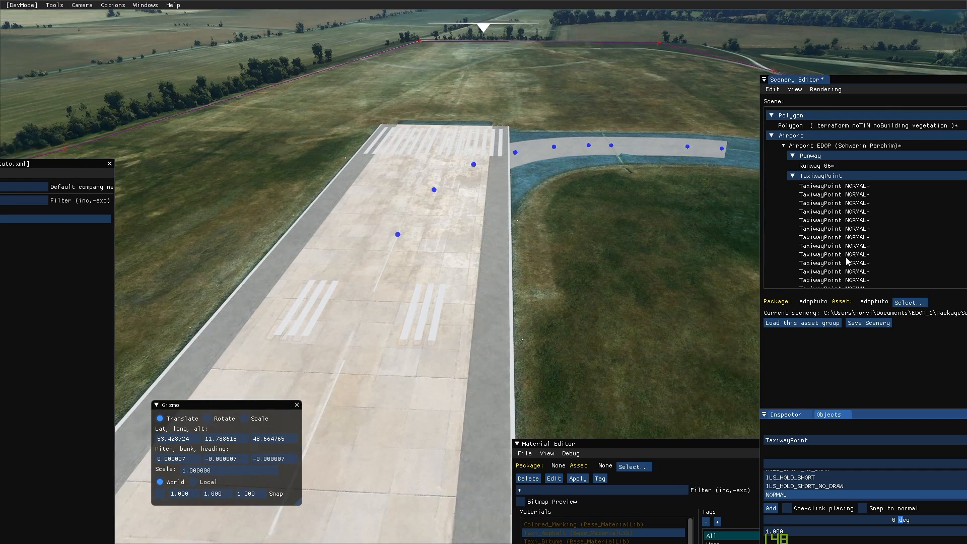
scroll(851, 236, "down", 3)
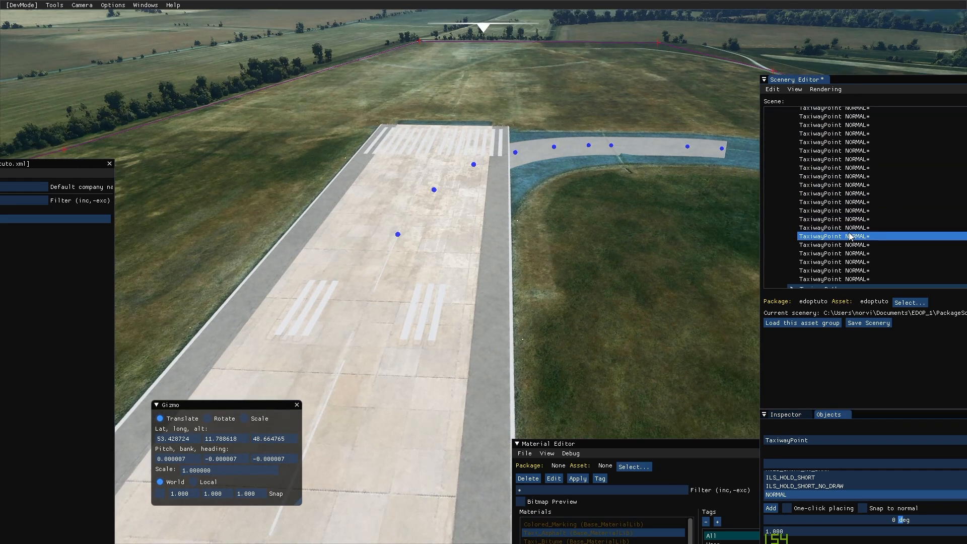
left_click(849, 236)
scroll(834, 233, "up", 5)
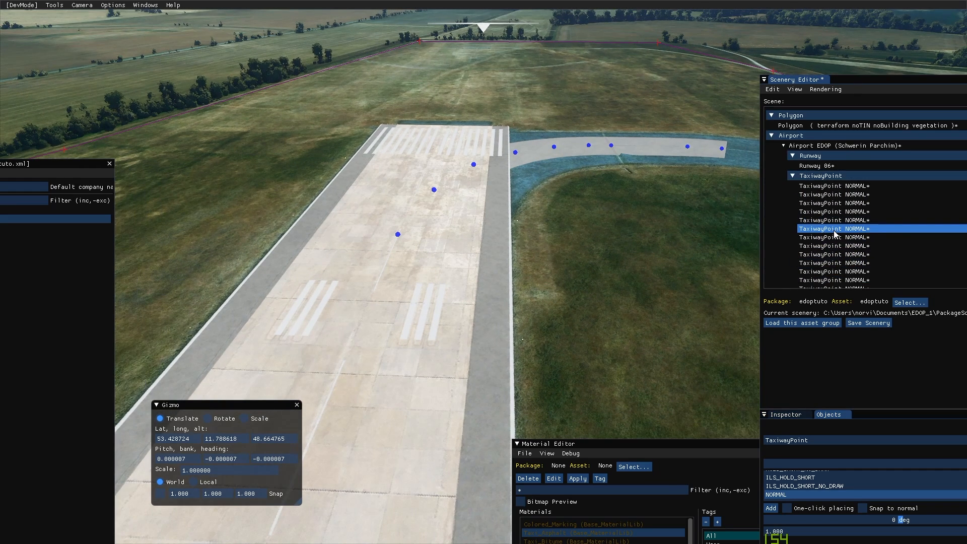
scroll(834, 233, "down", 5)
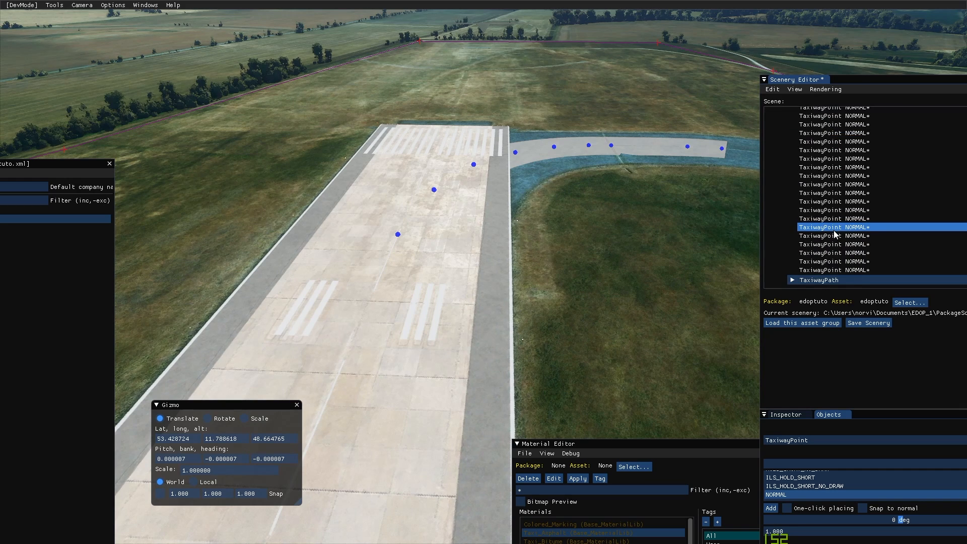
left_click(851, 270)
left_click(851, 263)
left_click(851, 254)
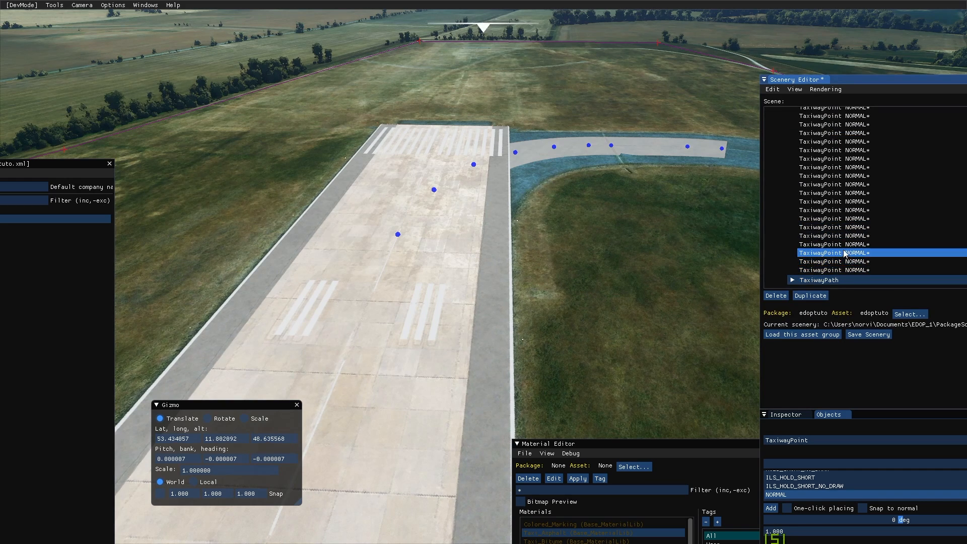
scroll(856, 227, "up", 5)
left_click(858, 203)
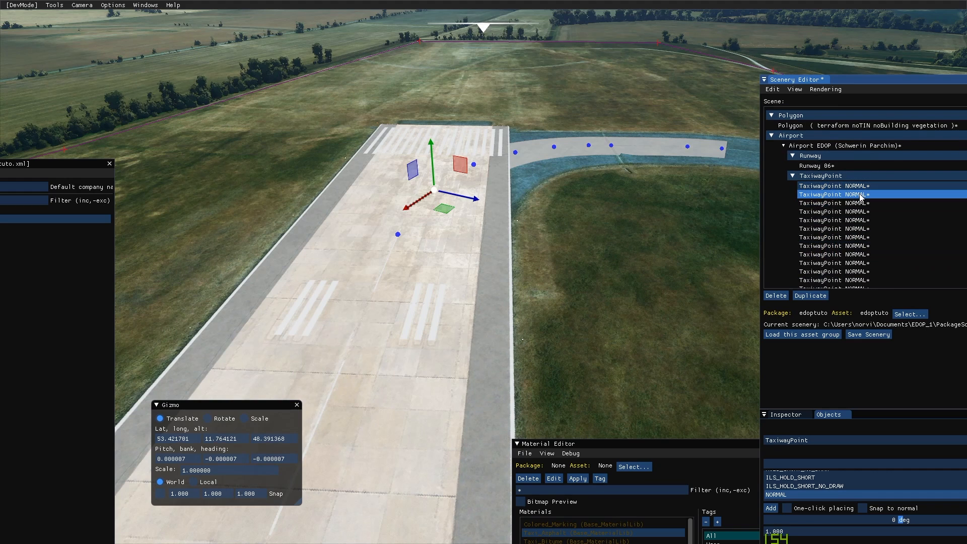
left_click(862, 186)
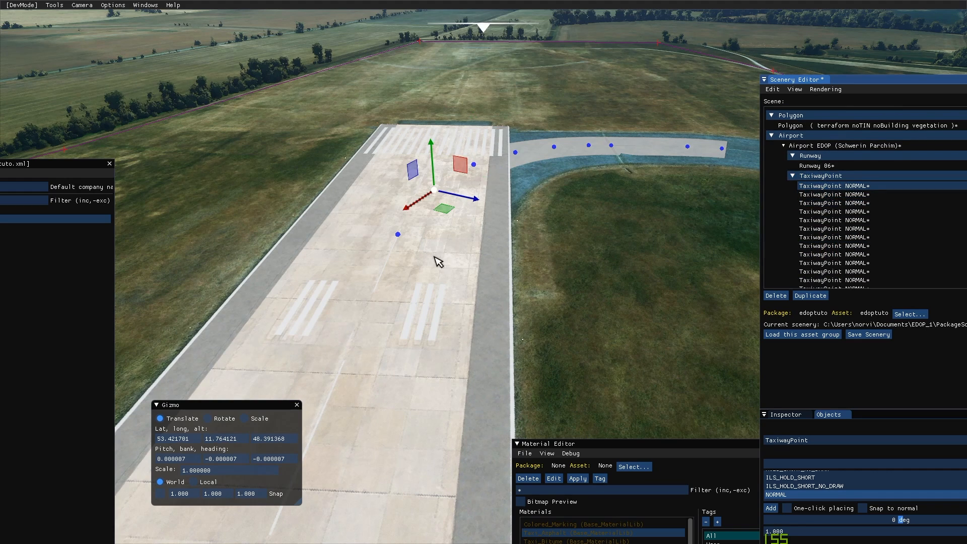
Step: Select the NORMAL taxiway points ending on the runway centerline and connect the chain with taxi paths
left_click(398, 234)
left_click(398, 235)
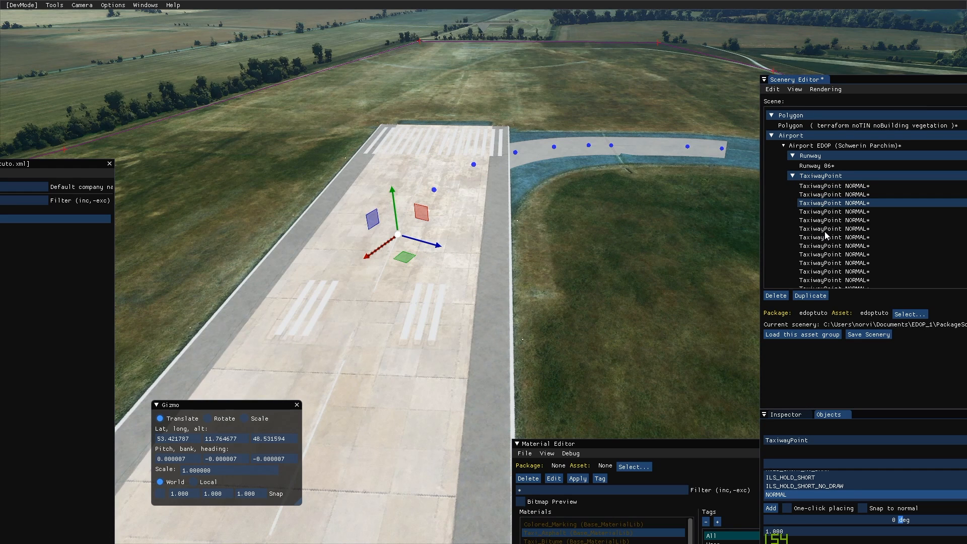
key("s")
scroll(821, 202, "down", 5)
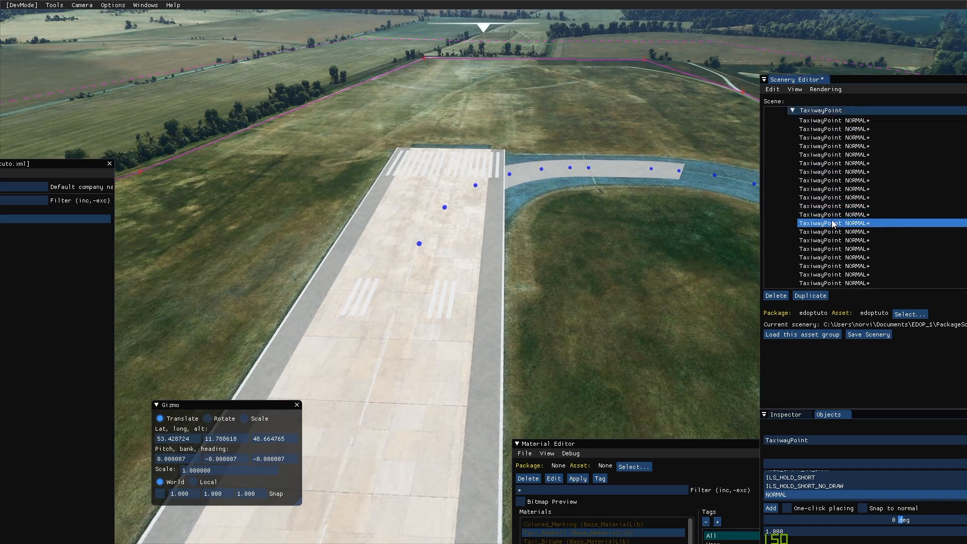
left_click(820, 278)
scroll(819, 269, "down", 3)
left_click(823, 235)
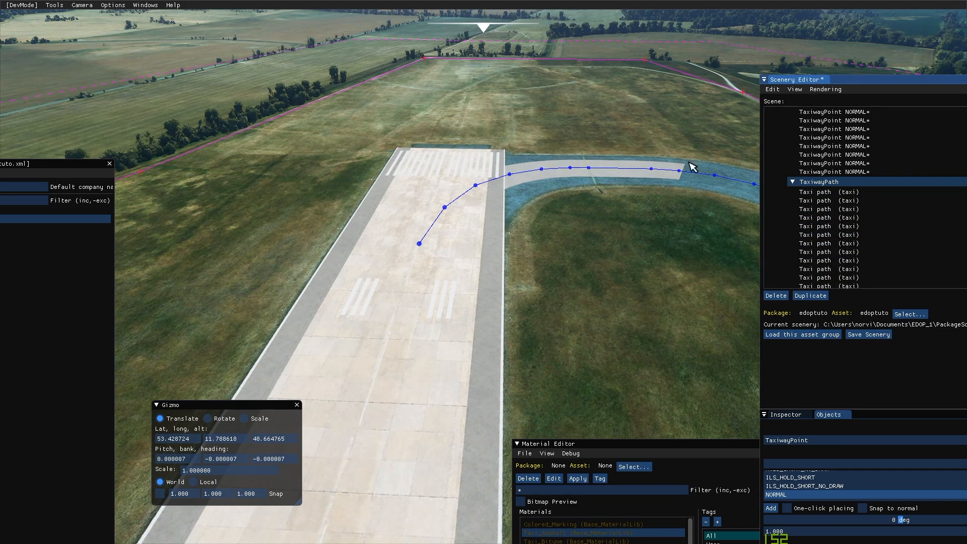
Step: Open the properties of the first taxi path in the TaxiwayPath group and place the window clear of the scene list
key("d")
key("d")
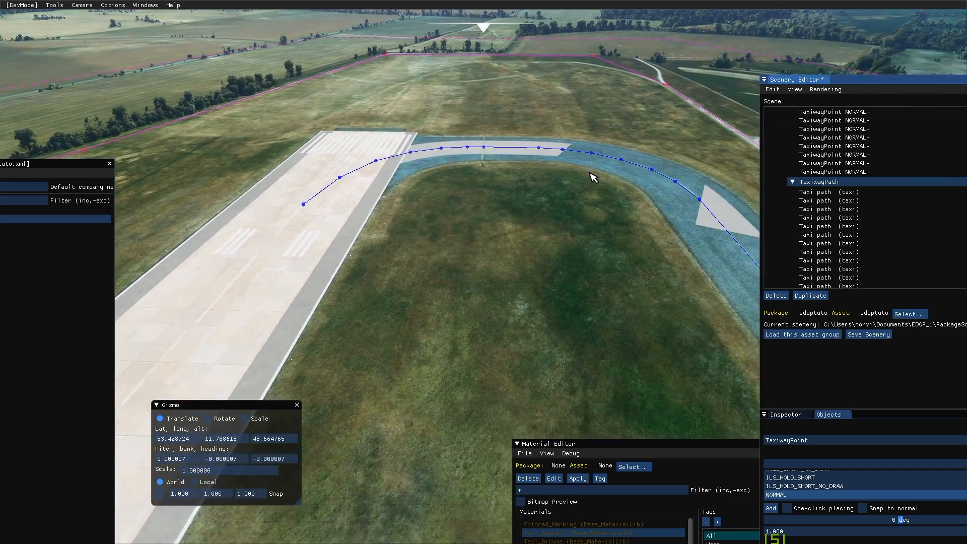
key("d")
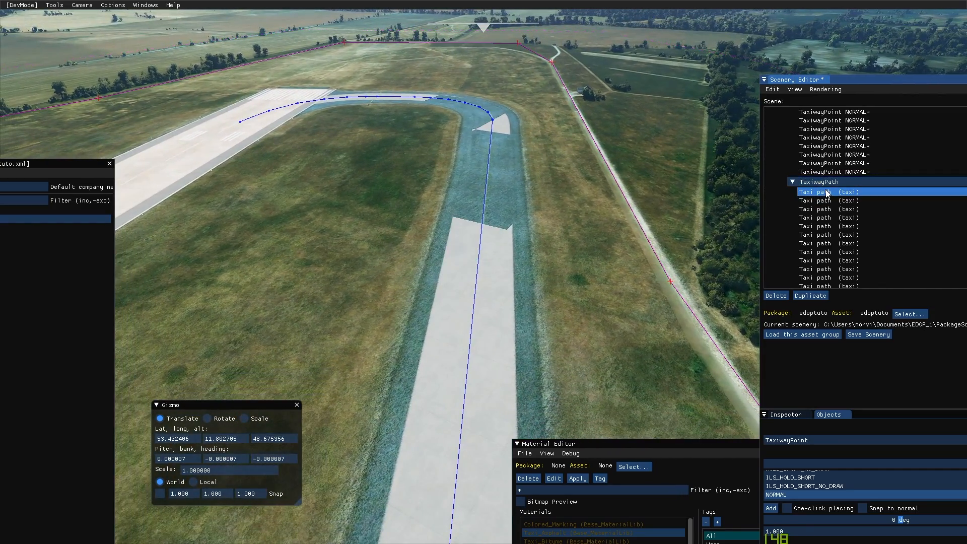
right_click(826, 193)
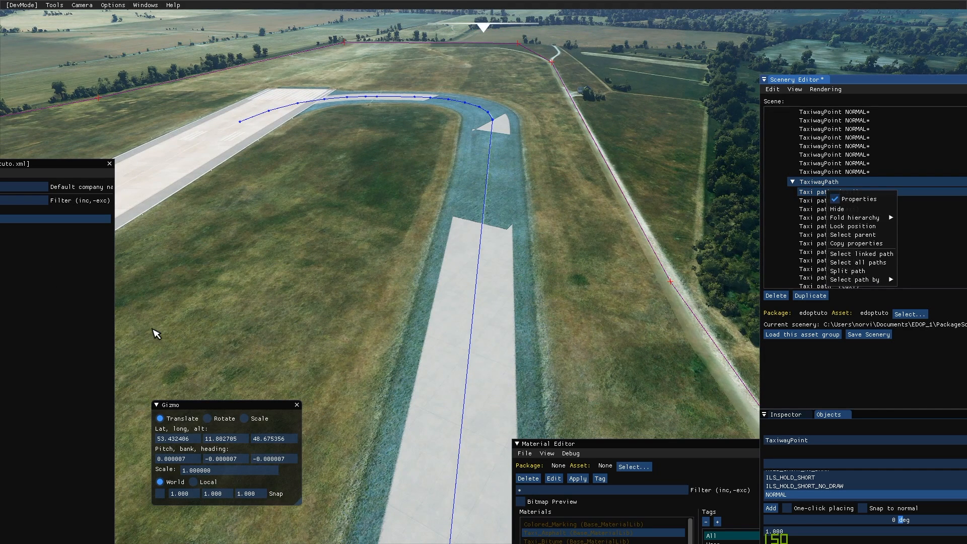
left_click(859, 199)
left_click_drag(395, 271, 443, 264)
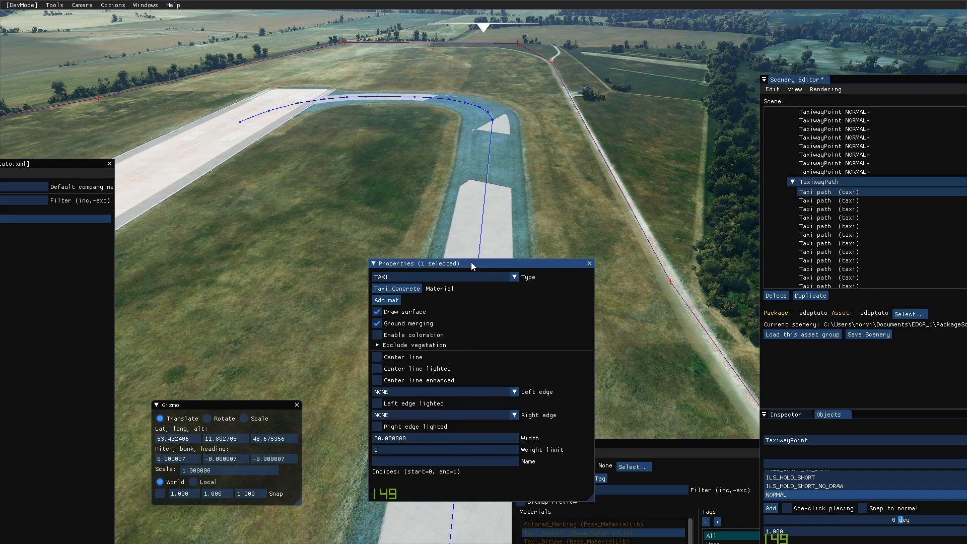
left_click_drag(472, 264, 423, 268)
Step: Give the long straight taxi path the Taxi_Asphalt material and enable its center line and center line lights
left_click(851, 201)
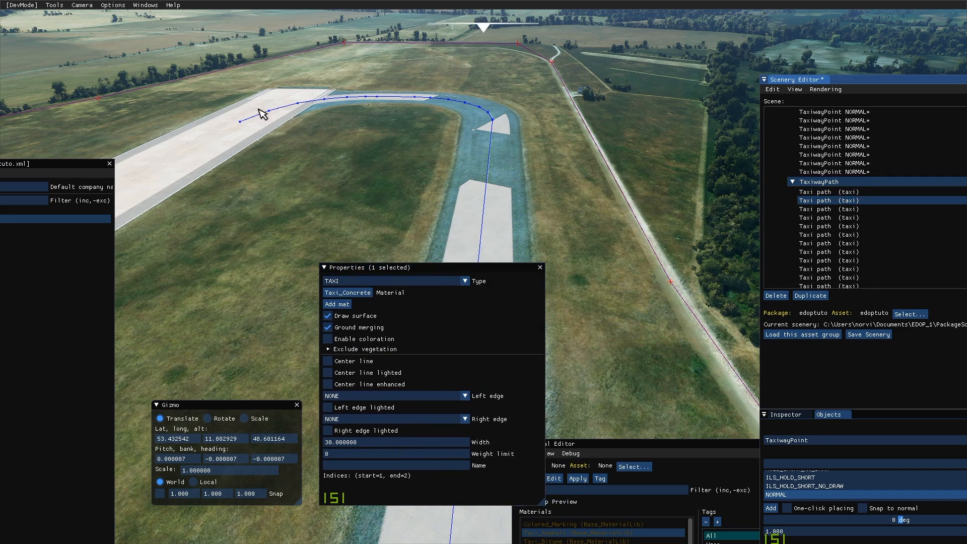
left_click(253, 121)
key("w")
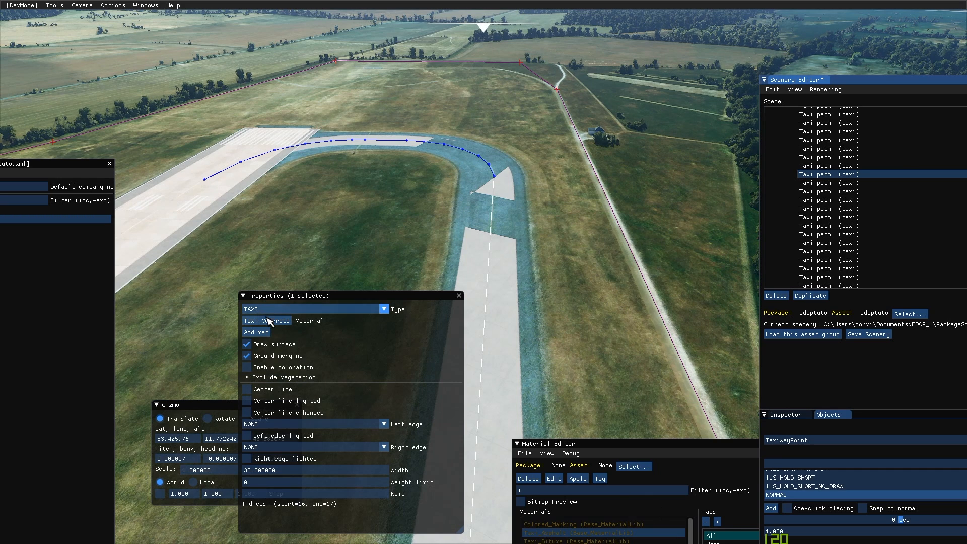
left_click(266, 320)
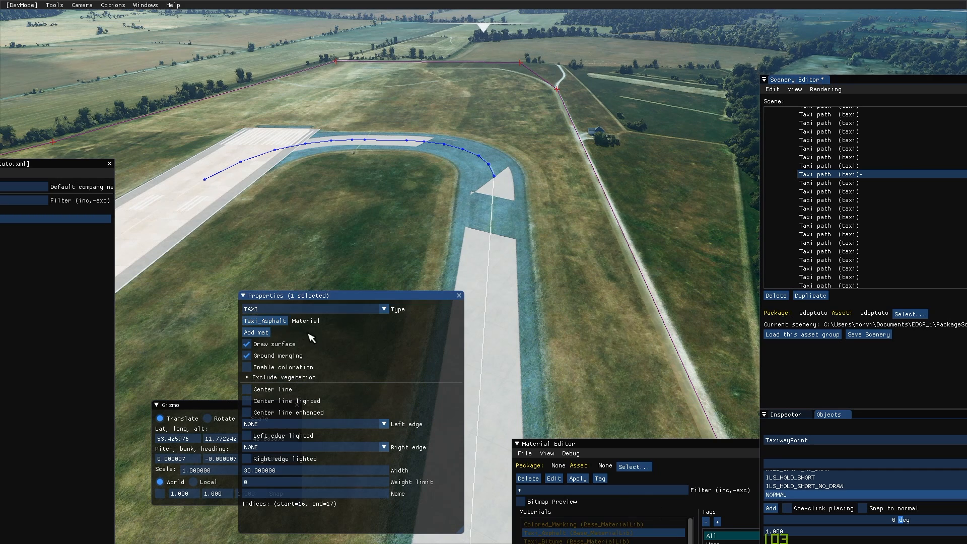
key("s")
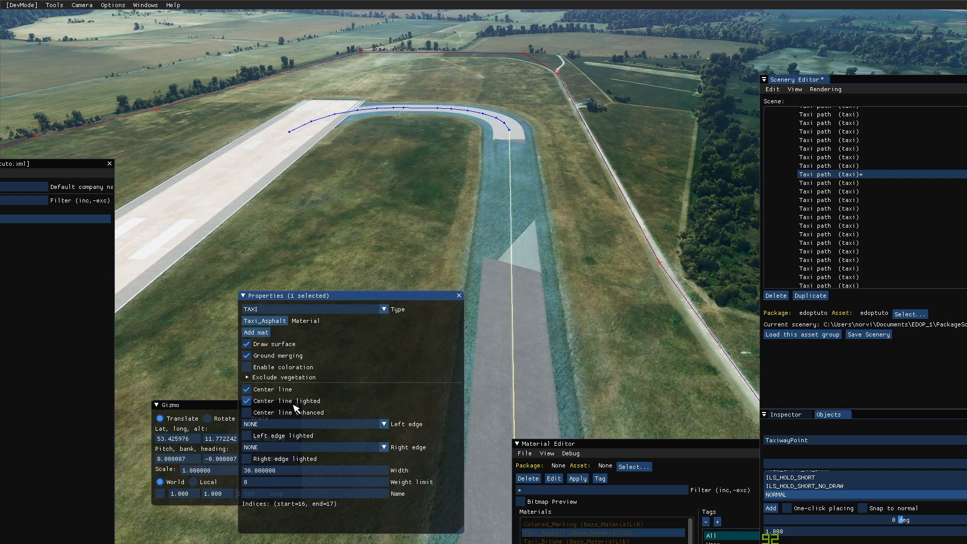
Step: Try widths of 50, 48 and 47 on the long straight taxi path to match the real taxiway
left_click(285, 471)
key("ctrl+a")
type("50")
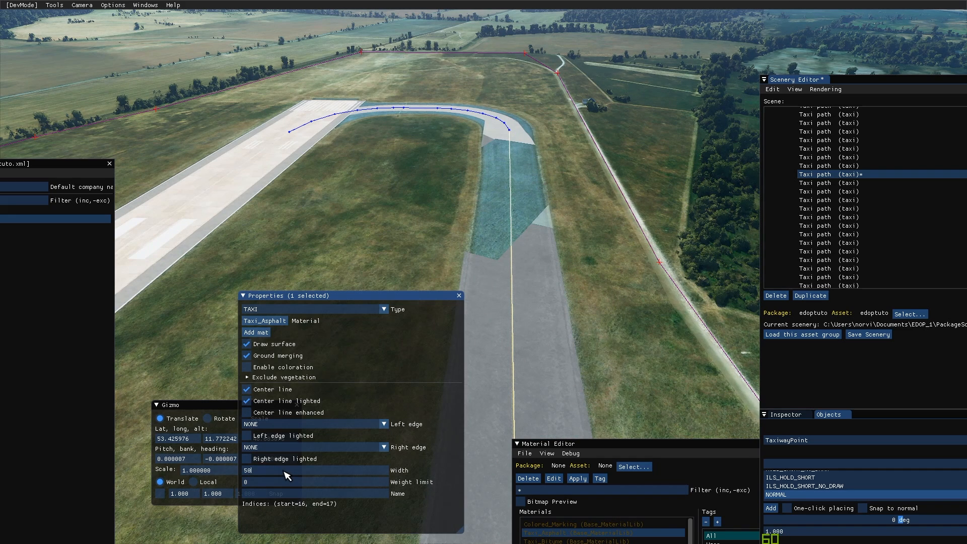
key("BackSpace")
type("4")
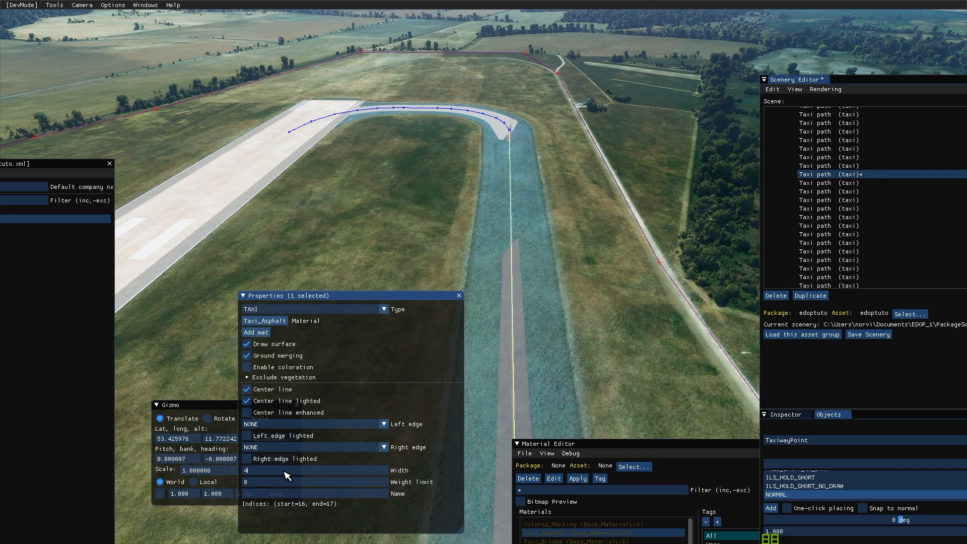
type("8")
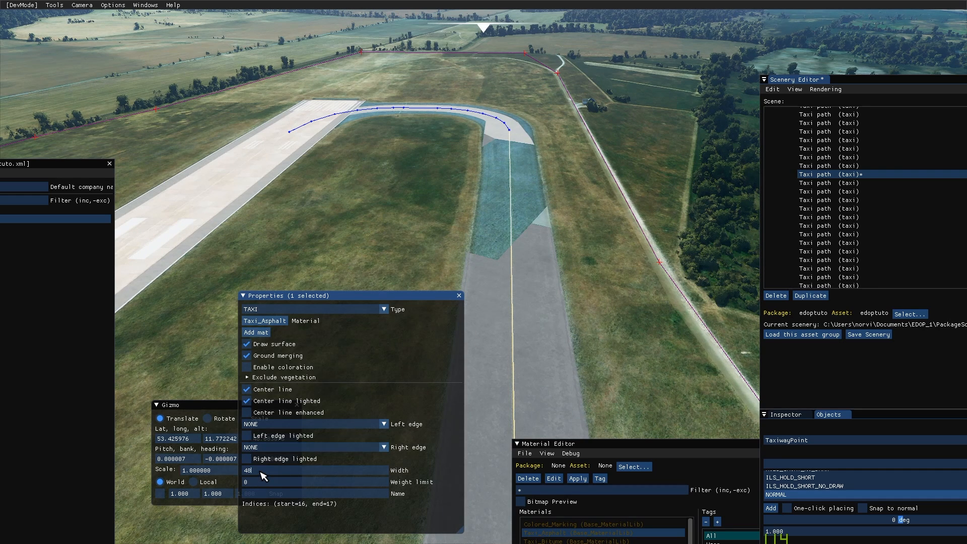
key("BackSpace")
type("7")
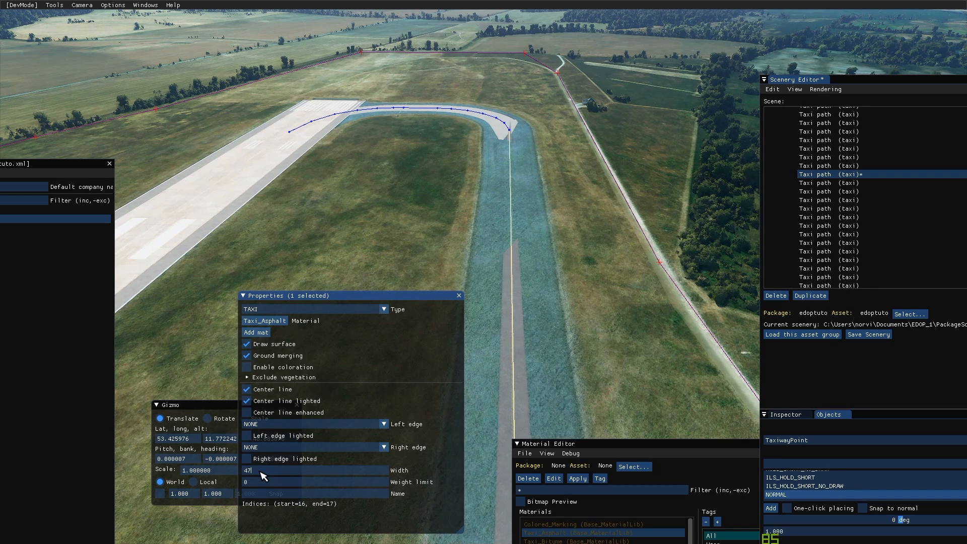
Step: Reposition the taxiway points along the curve at the runway end so the path follows the real taxiway
left_click_drag(351, 297, 224, 303)
key("f")
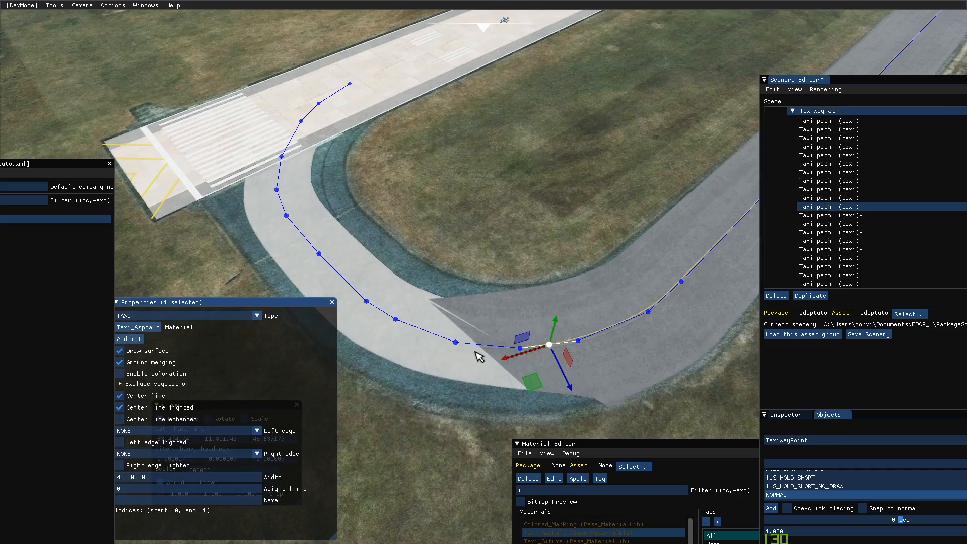
left_click_drag(549, 344, 380, 311)
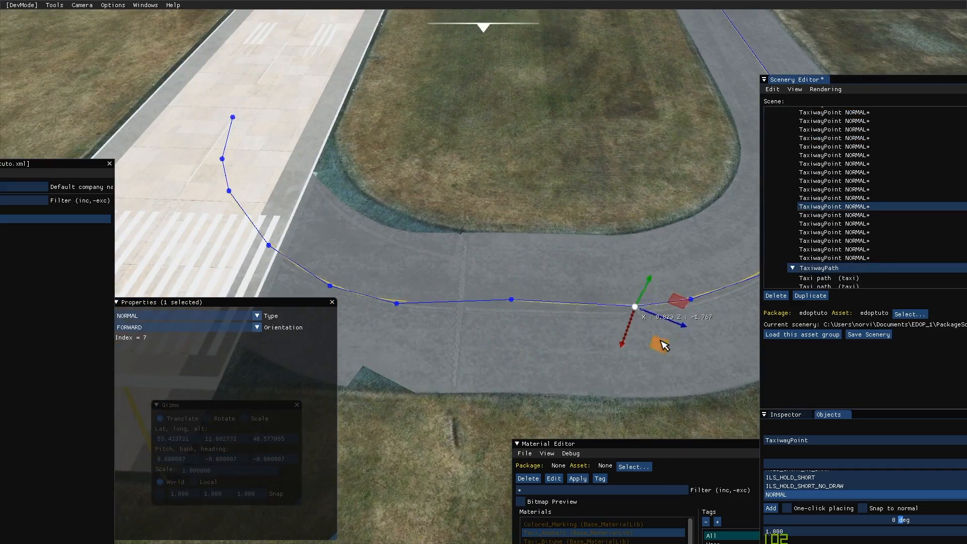
left_click(511, 299)
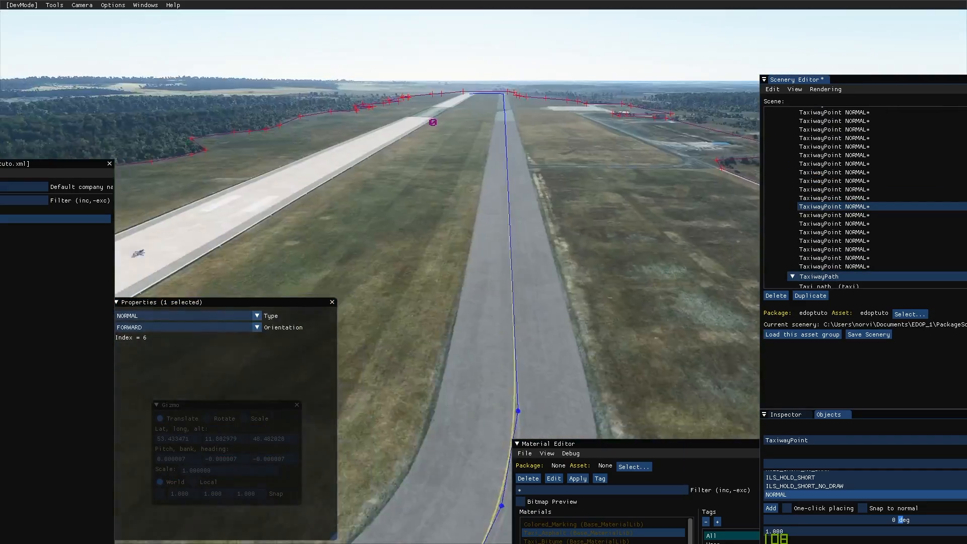
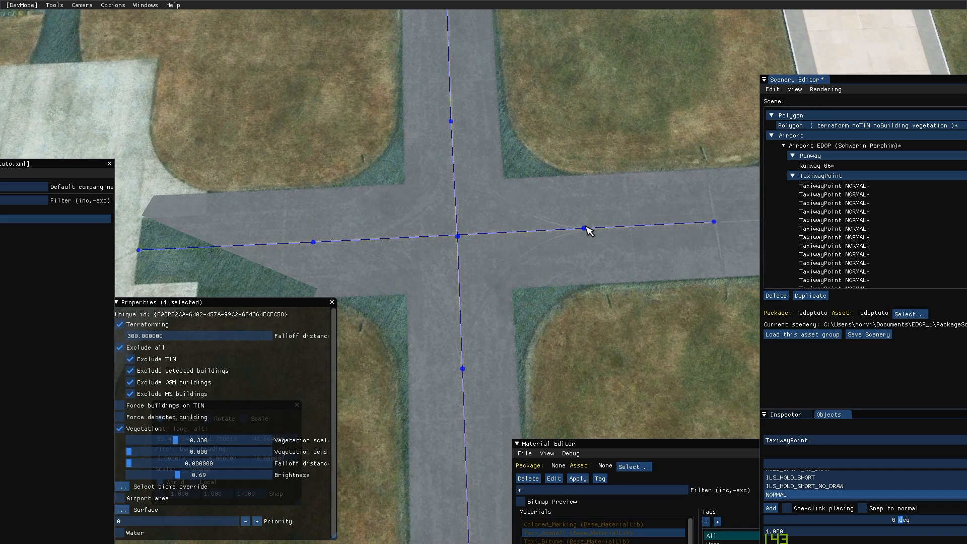
Step: Examine the center lines and the faint curved turn markings at the taxiway crossing up close
key("w")
key("d")
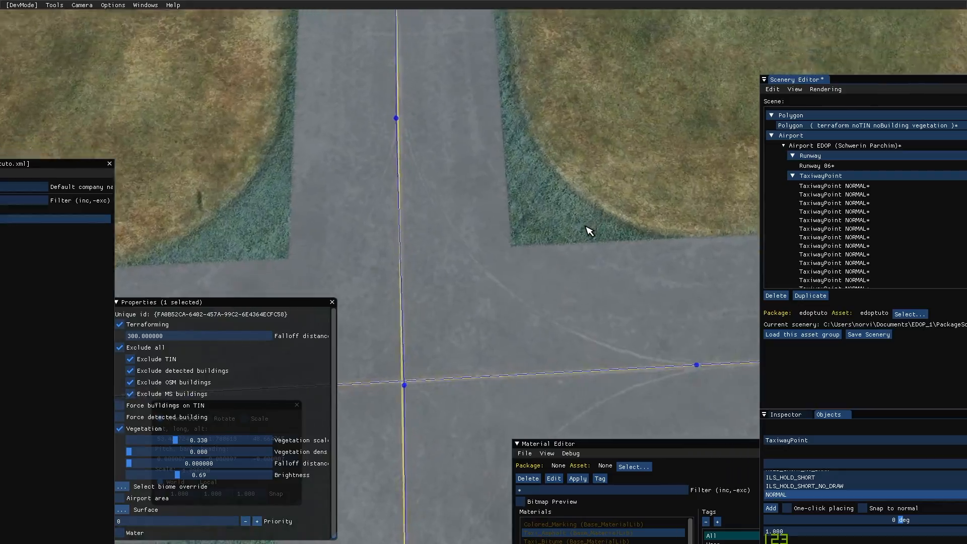
key("w")
key("a")
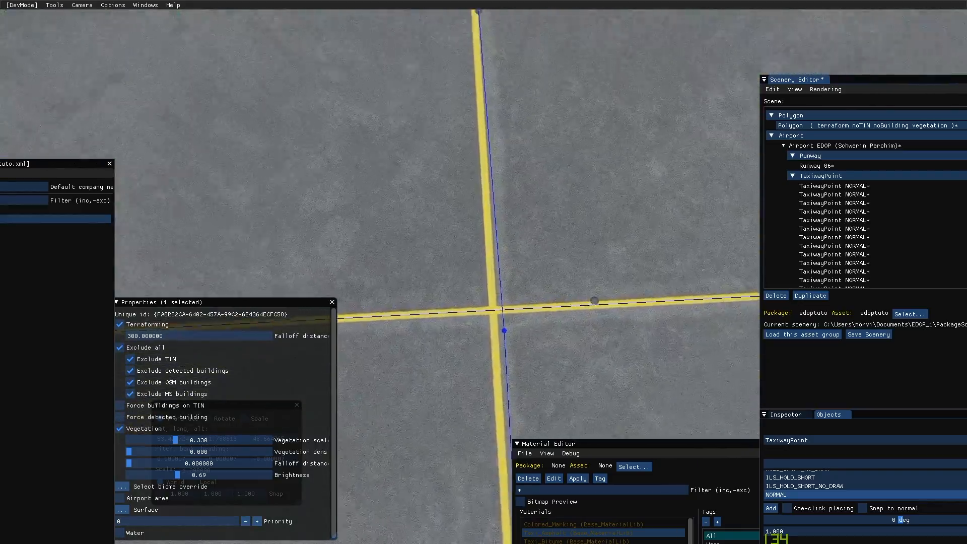
scroll(483, 353, "up", 5)
scroll(561, 233, "down", 10)
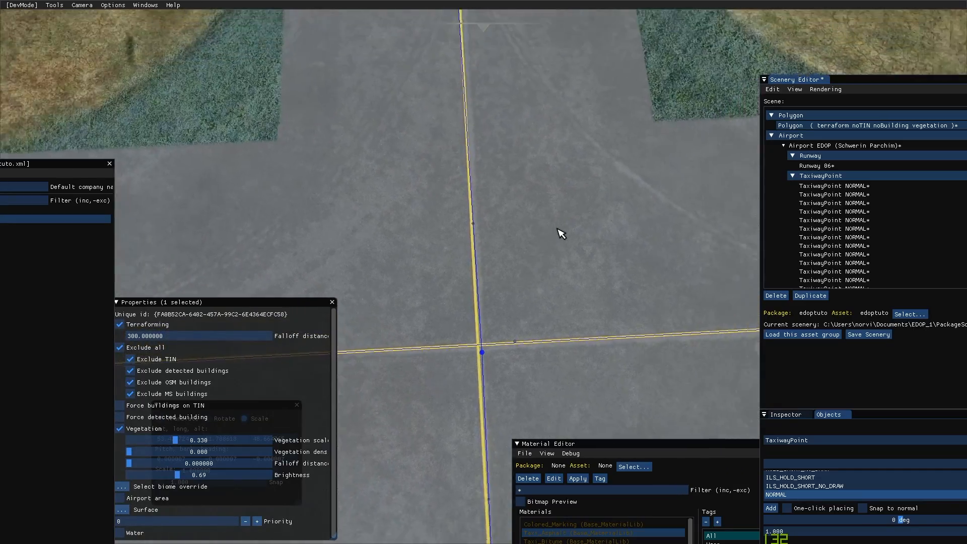
key("d")
key("w")
key("a")
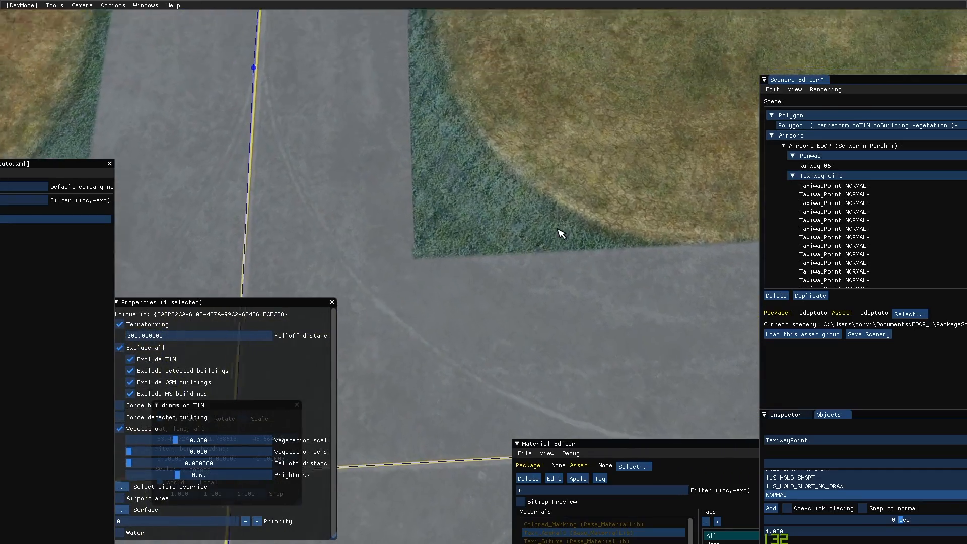
scroll(560, 233, "up", 5)
scroll(561, 233, "up", 8)
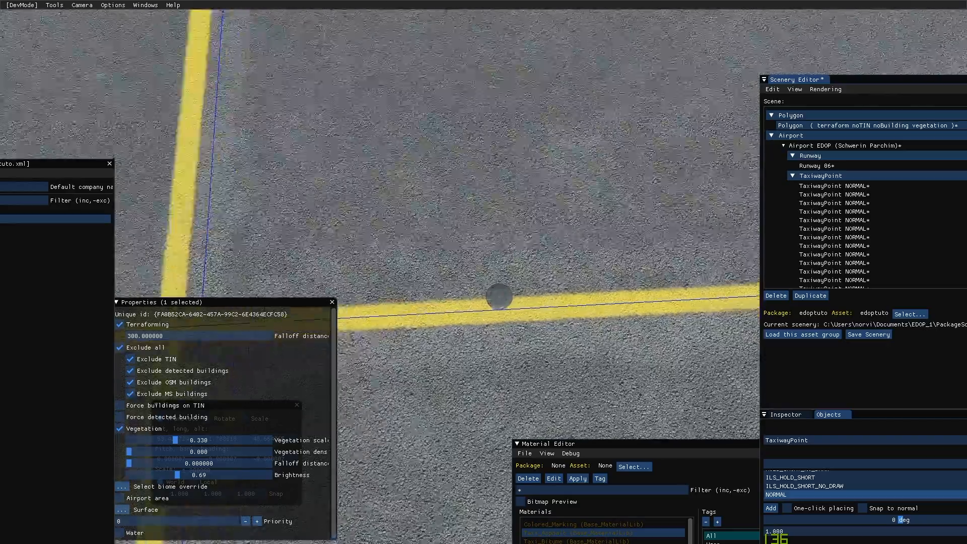
scroll(602, 338, "down", 10)
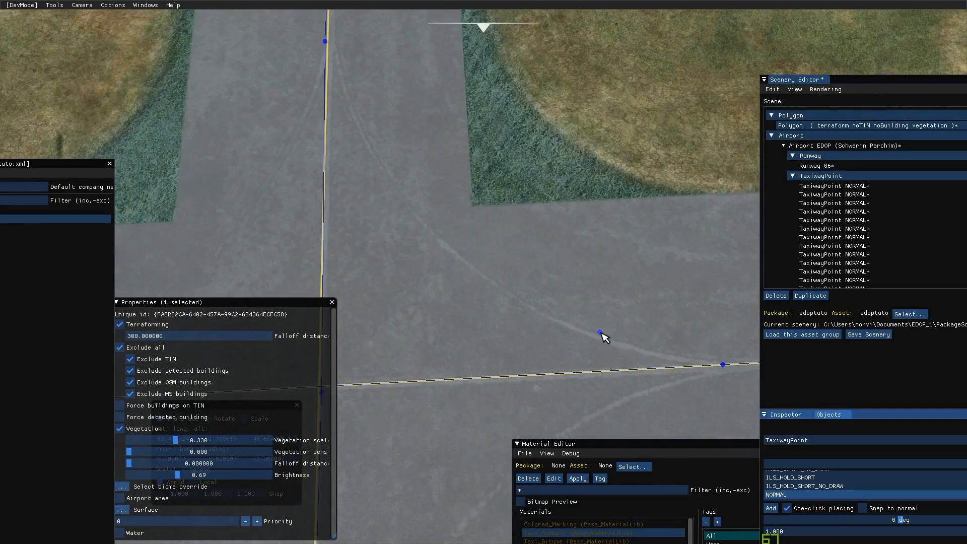
Step: Place NORMAL taxiway points along the curved turn marking at the crossing, turn off one-click placing and delete the stray point
left_click_drag(604, 337, 653, 357)
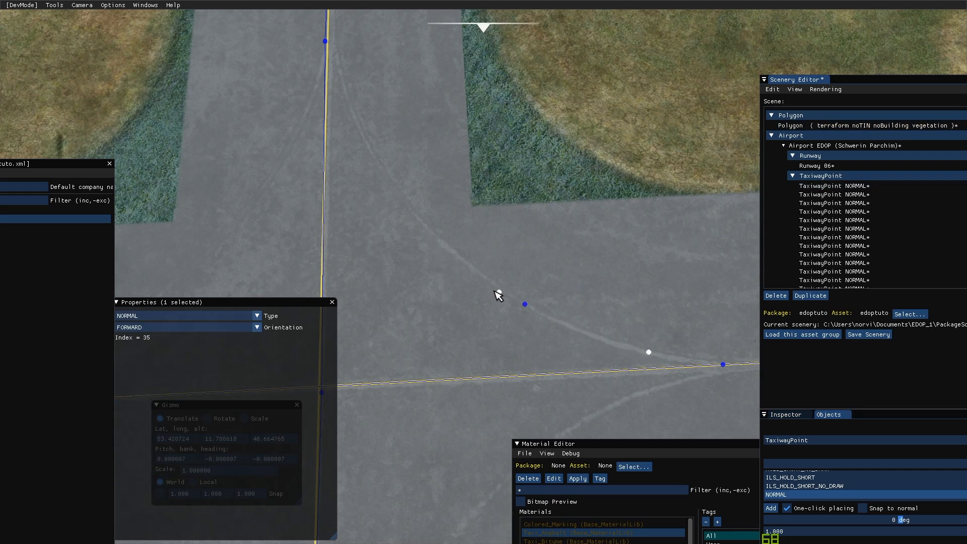
left_click(547, 319)
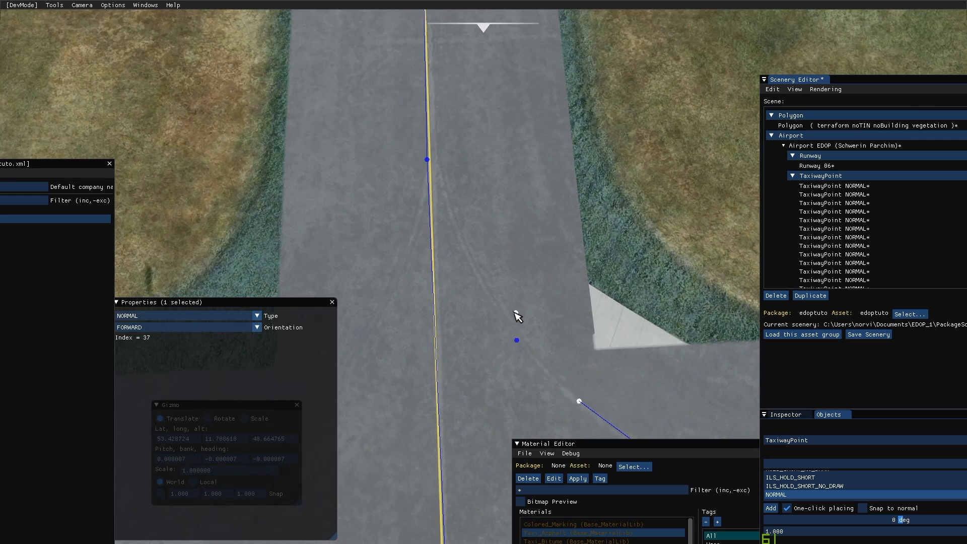
left_click(498, 309)
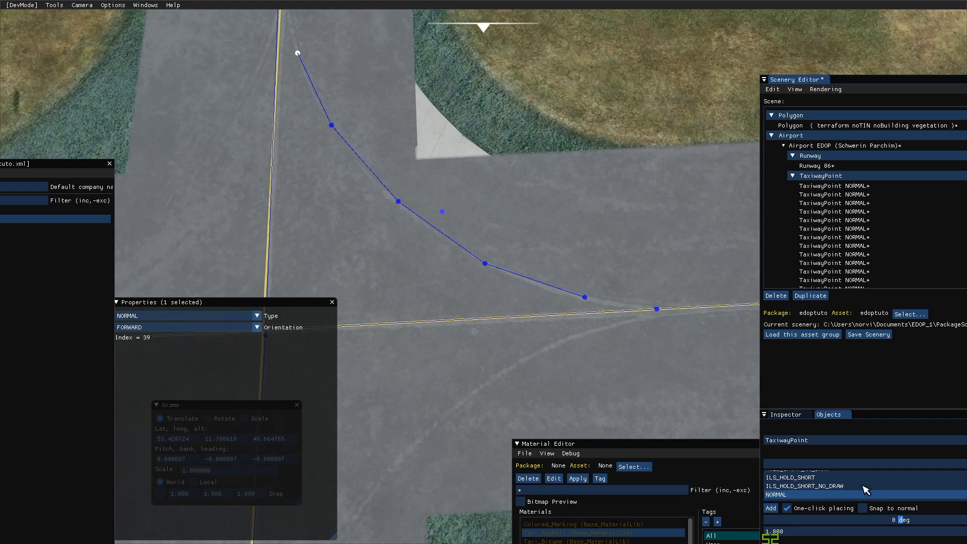
left_click(786, 508)
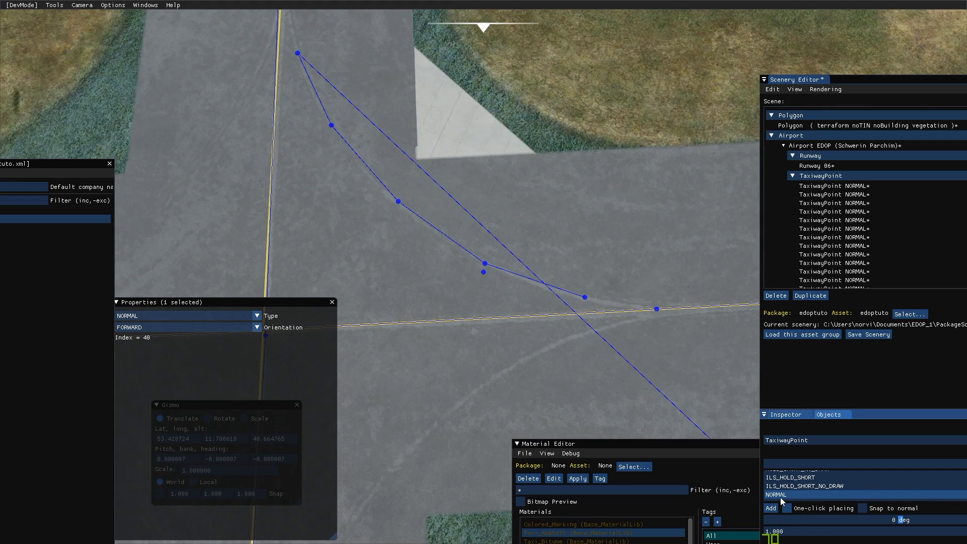
key("Delete")
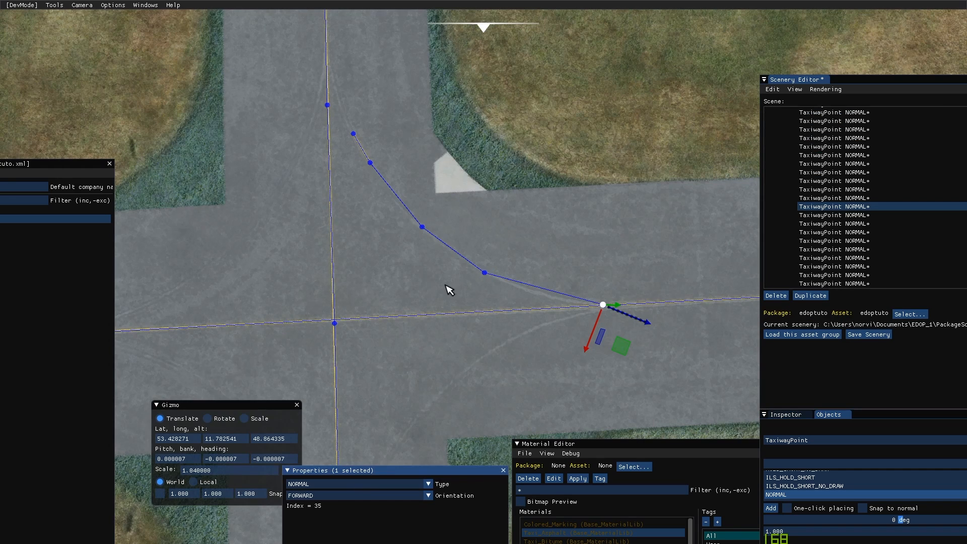
Step: Select the taxi path segments along the new curve and turn on their center line
left_click(365, 155)
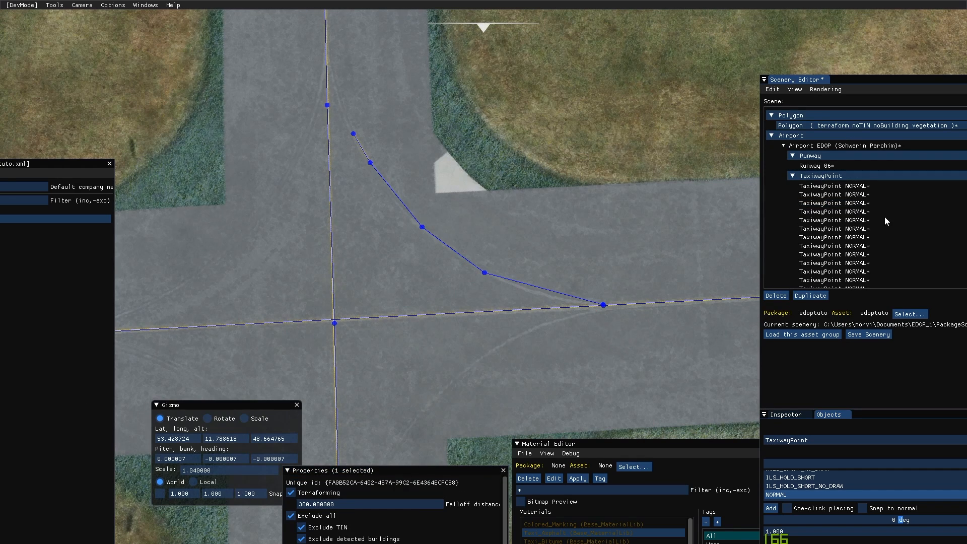
scroll(867, 222, "down", 12)
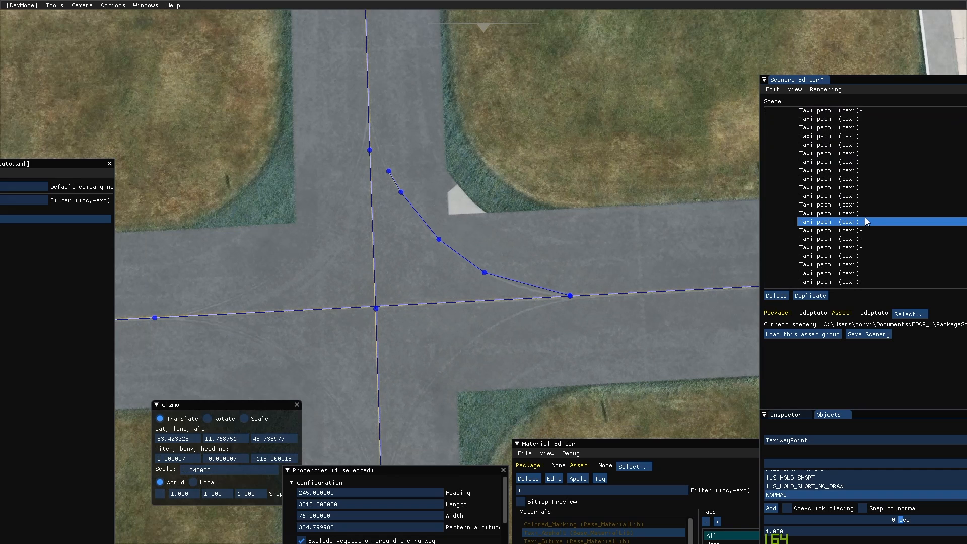
left_click(395, 181)
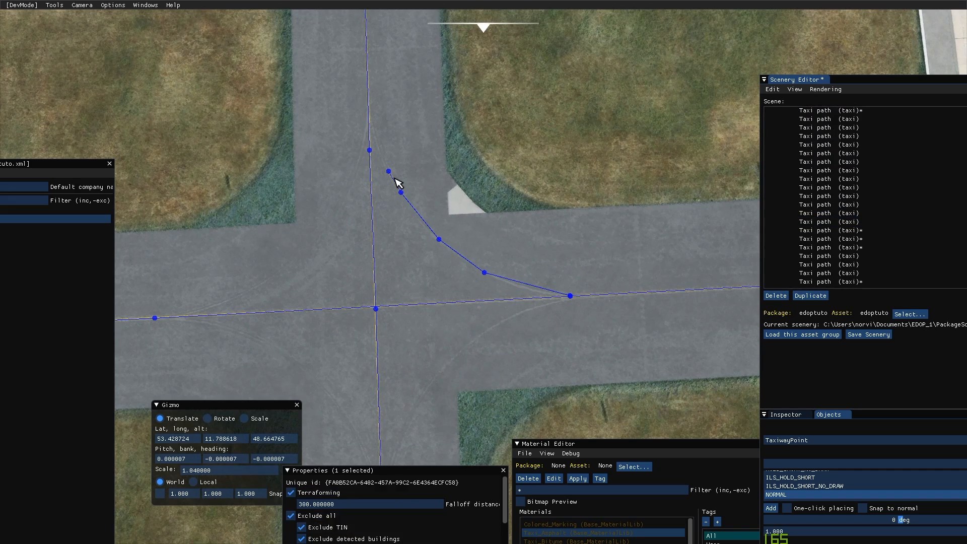
left_click(320, 461)
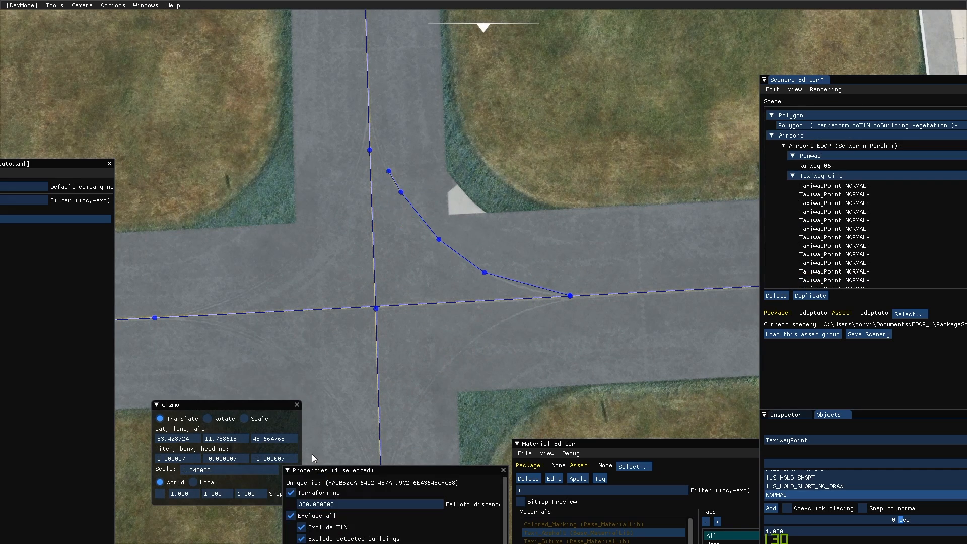
left_click(398, 184)
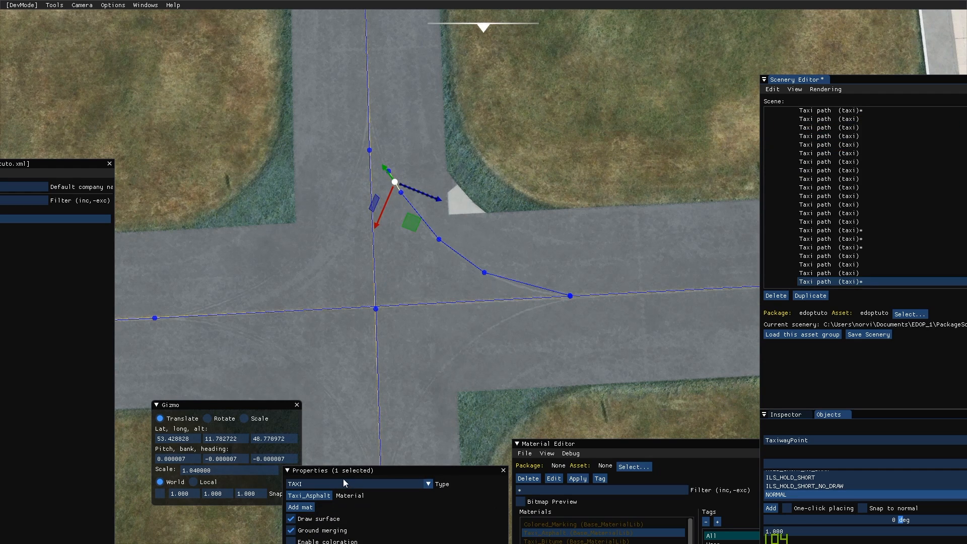
Step: Switch the gizmo to Translate and move the curve's end taxiway point closer to the straight path's center line at the junction
key("s")
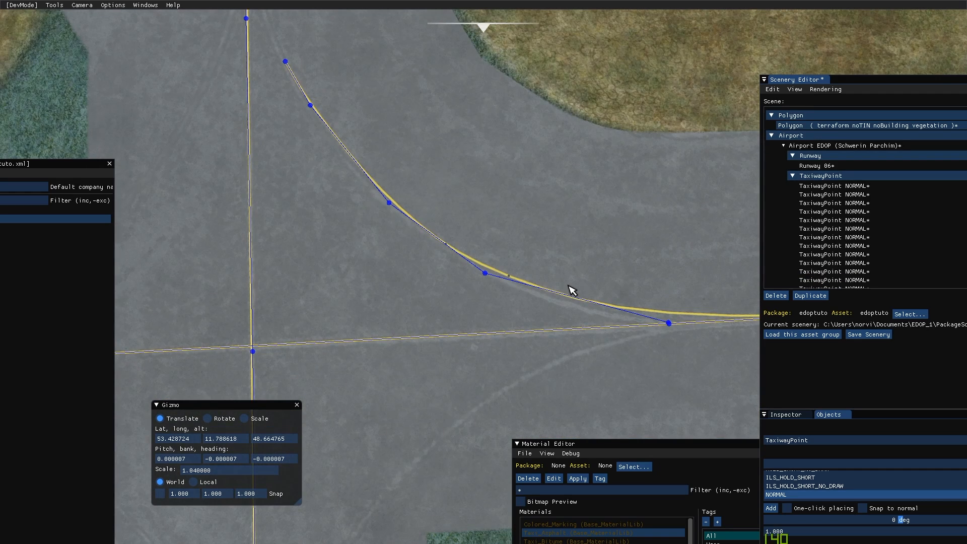
key("d")
key("r")
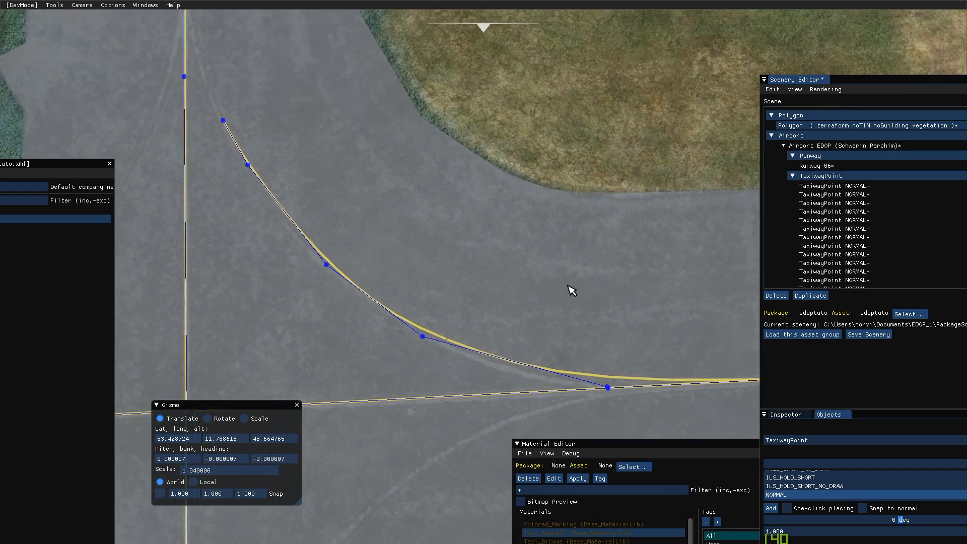
key("d")
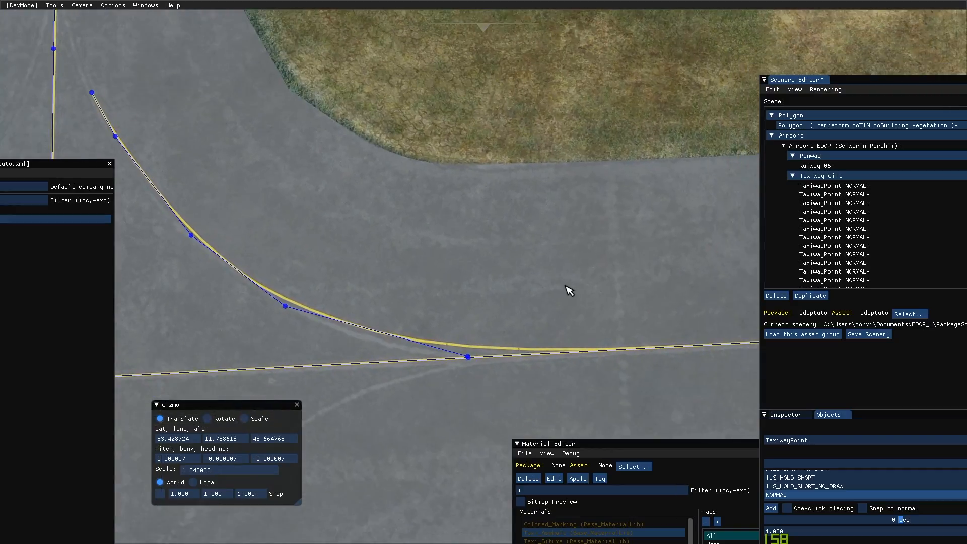
key("w")
key("f")
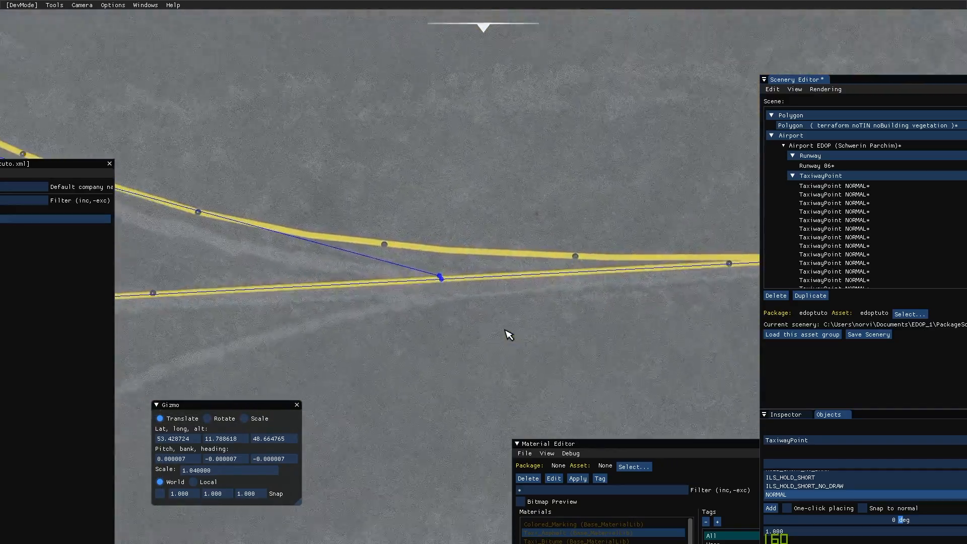
key("w")
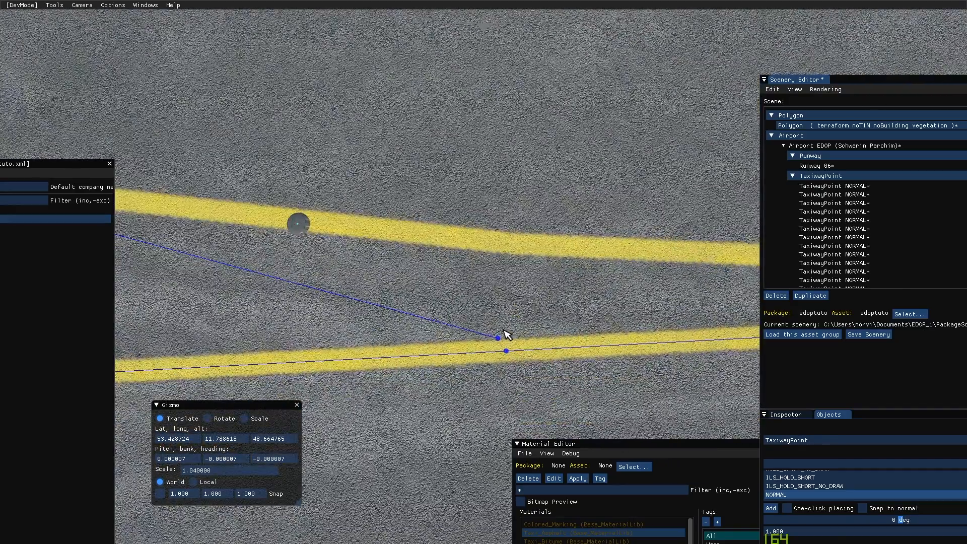
key("r")
left_click(494, 328)
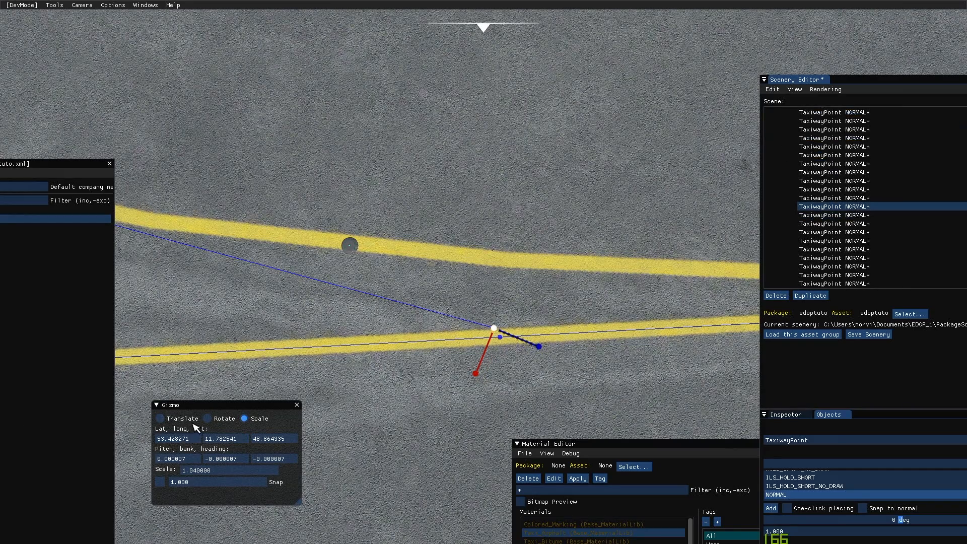
left_click(166, 419)
key("s")
key("r")
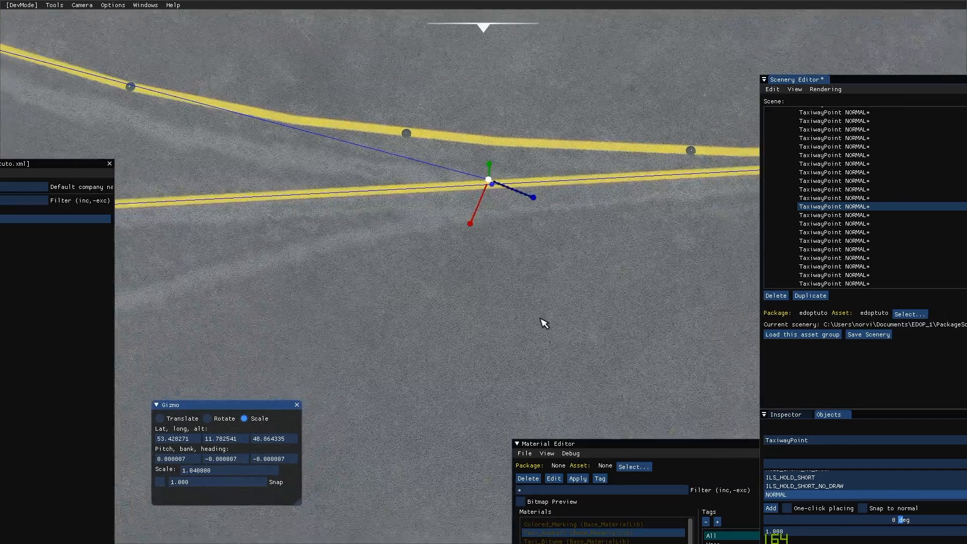
key("r")
left_click(187, 418)
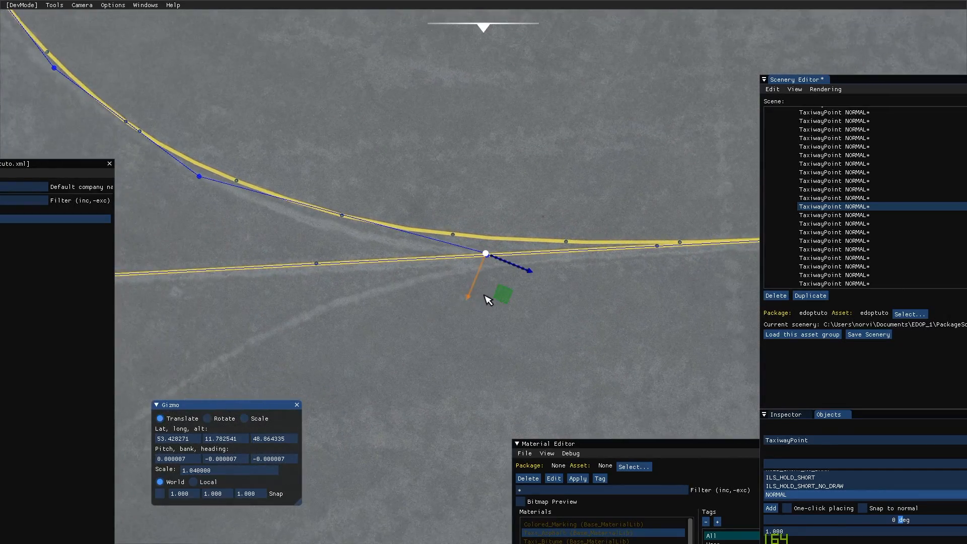
mouse_move(492, 296)
left_mouse_down()
mouse_move(431, 277)
mouse_move(434, 264)
mouse_move(498, 267)
mouse_move(500, 291)
left_mouse_up()
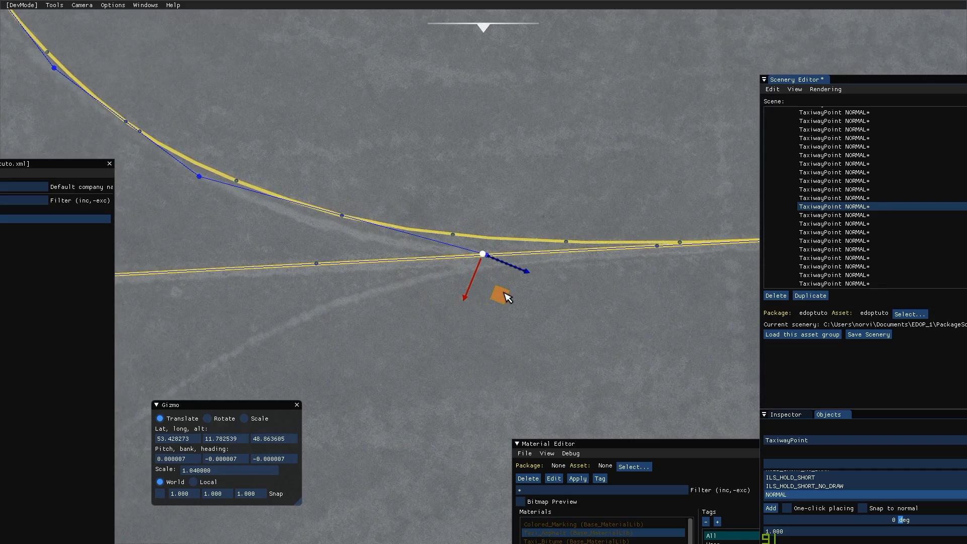
scroll(497, 272, "up", 3)
scroll(492, 225, "up", 3)
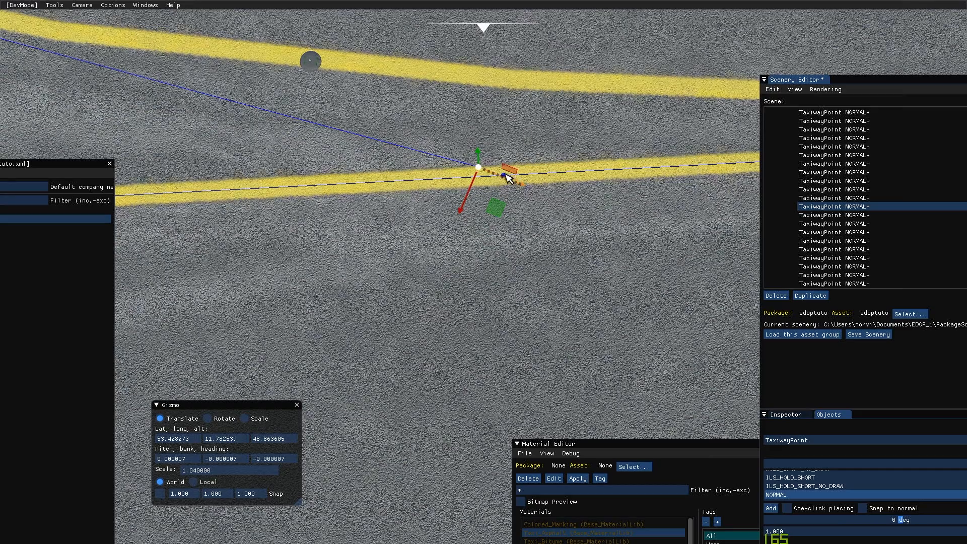
Step: Connect the curve's loose end point to the existing taxiway point on the crossing straight path
key("r")
scroll(530, 311, "down", 5)
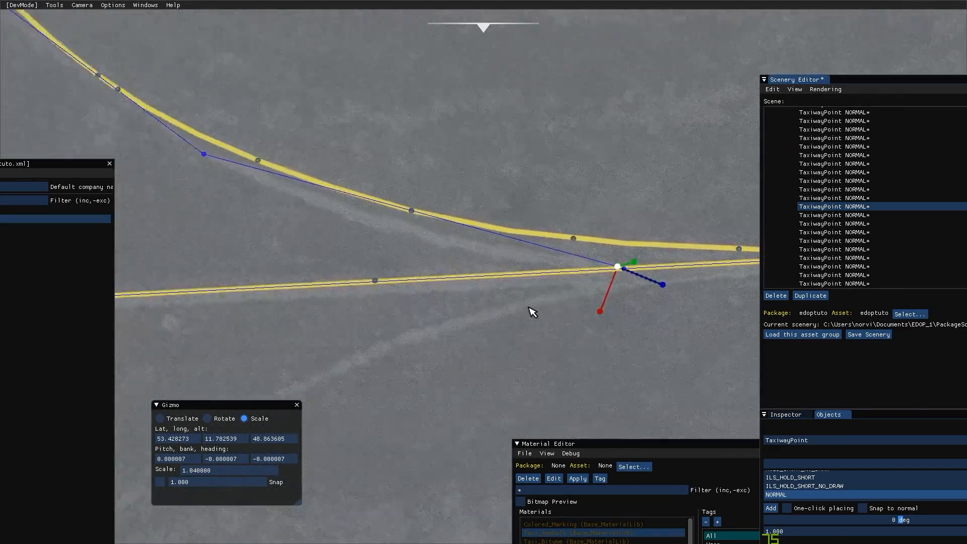
key("w")
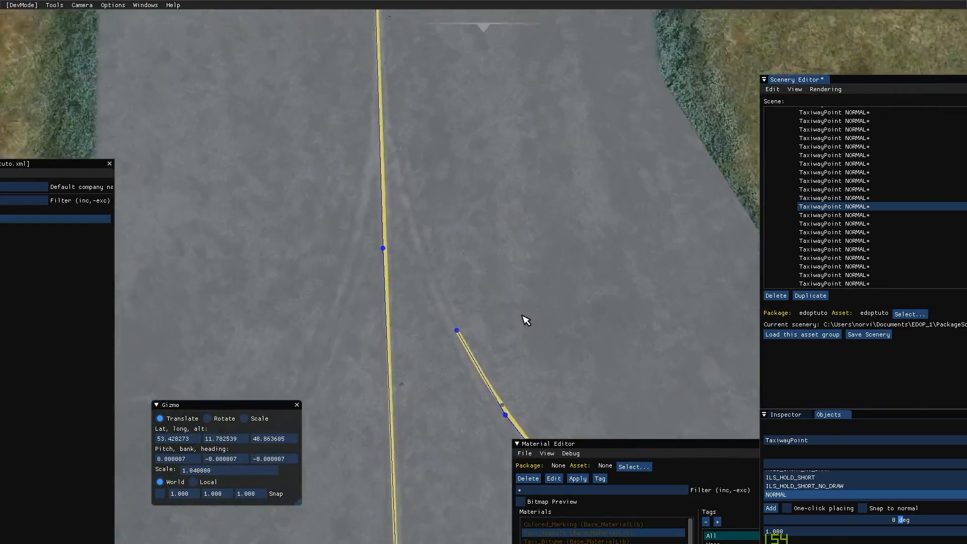
left_click(505, 357)
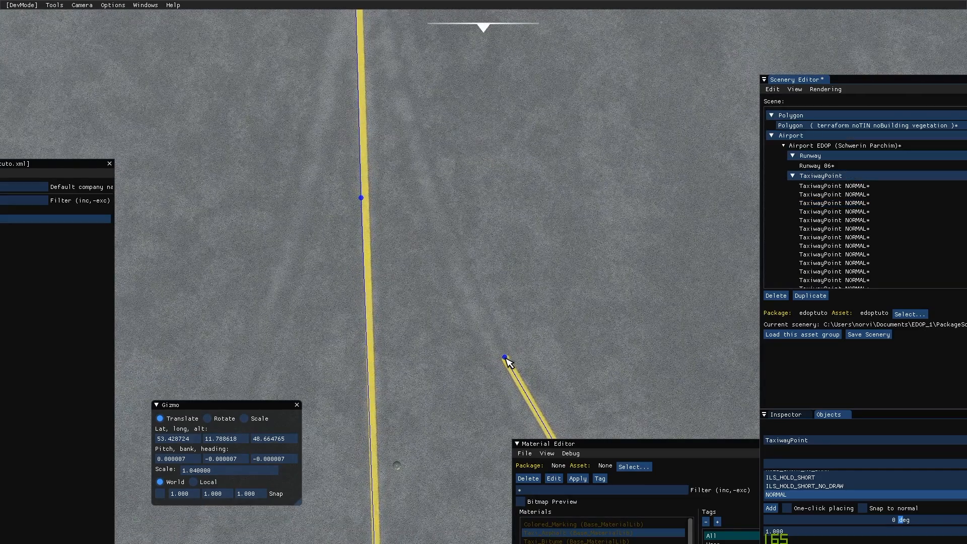
left_click_drag(505, 356, 376, 240)
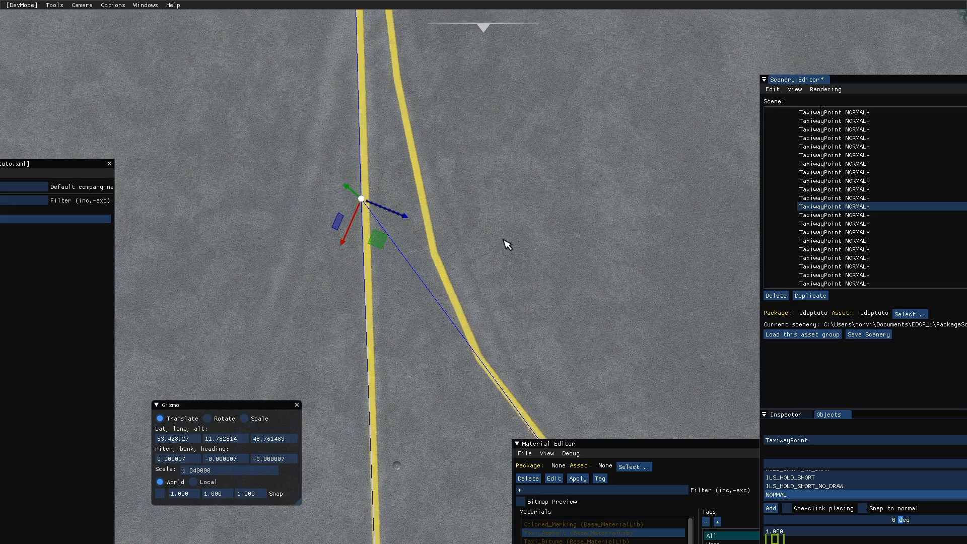
Step: Switch the gizmo back to Translate and move the curve's second point so the center line follows the turn marking
key("s")
scroll(506, 244, "down", 2)
left_click(520, 304)
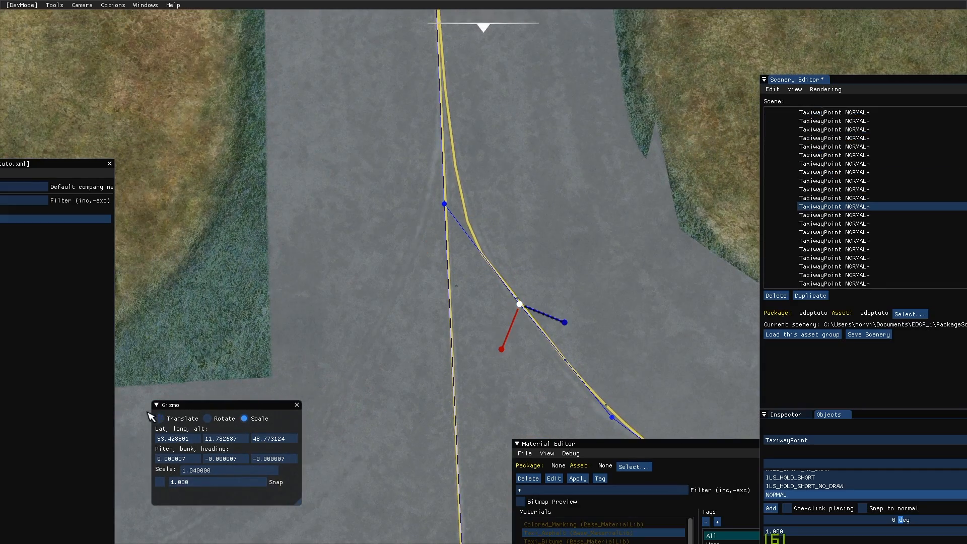
left_click(160, 418)
left_click_drag(535, 352, 538, 371)
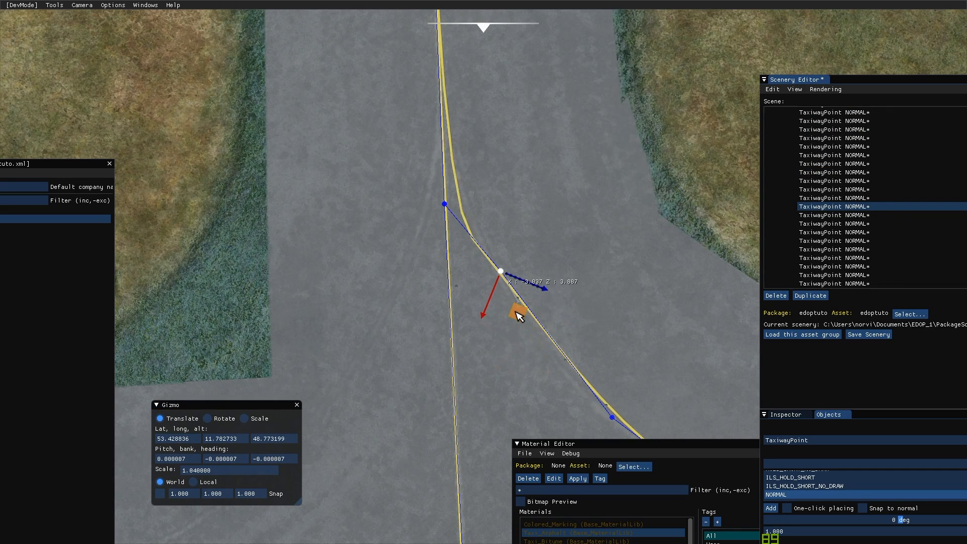
Step: Examine the curve's center line at the crossing, then the taxiway end where it meets the large concrete apron
key("d")
key("f")
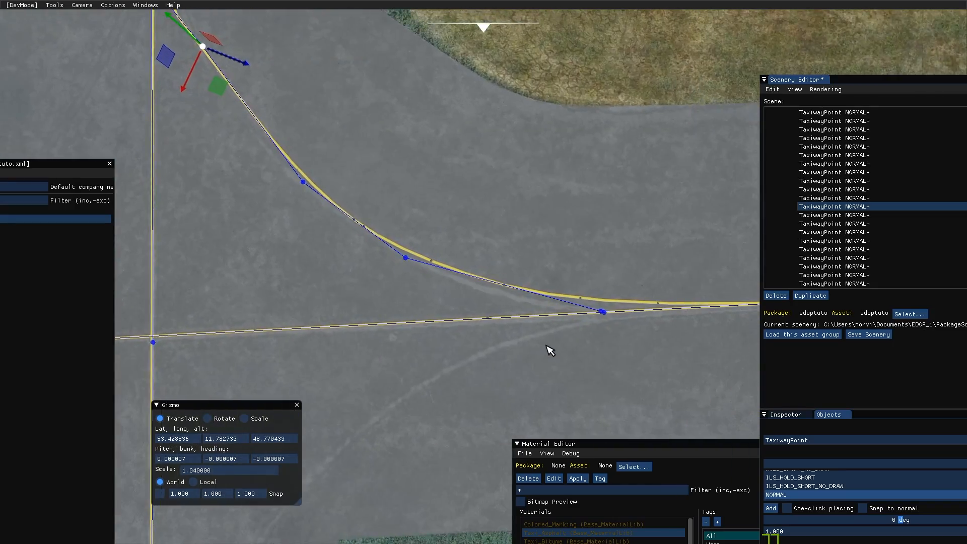
key("s")
key("r")
key("s")
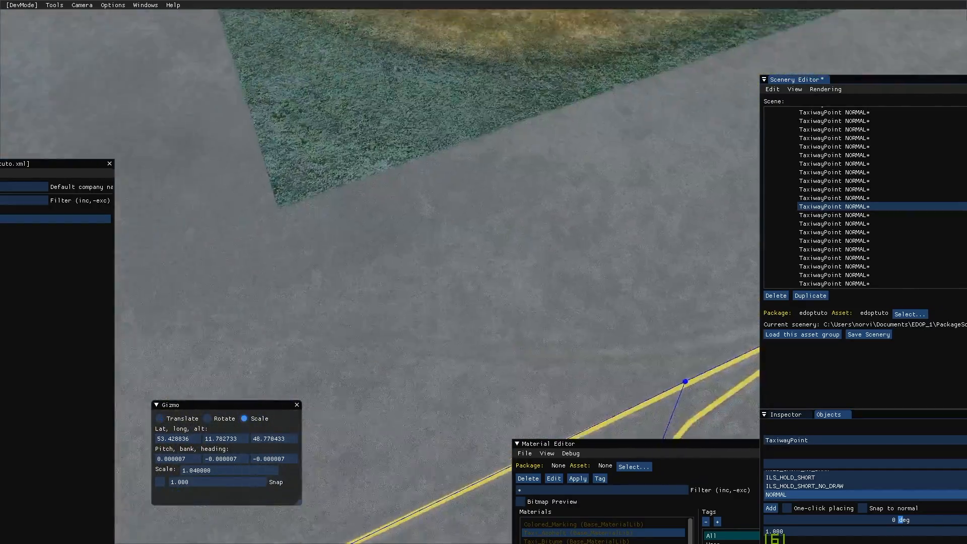
key("w")
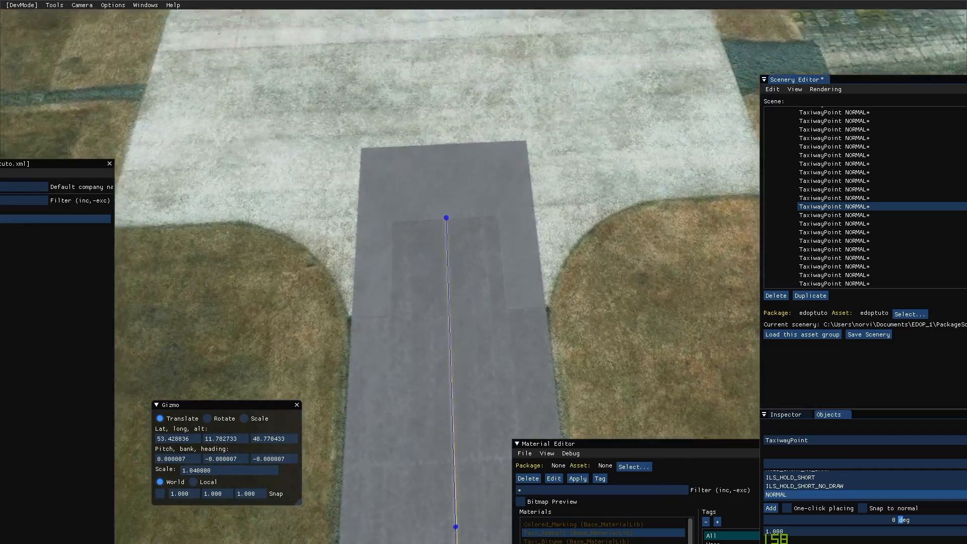
key("s")
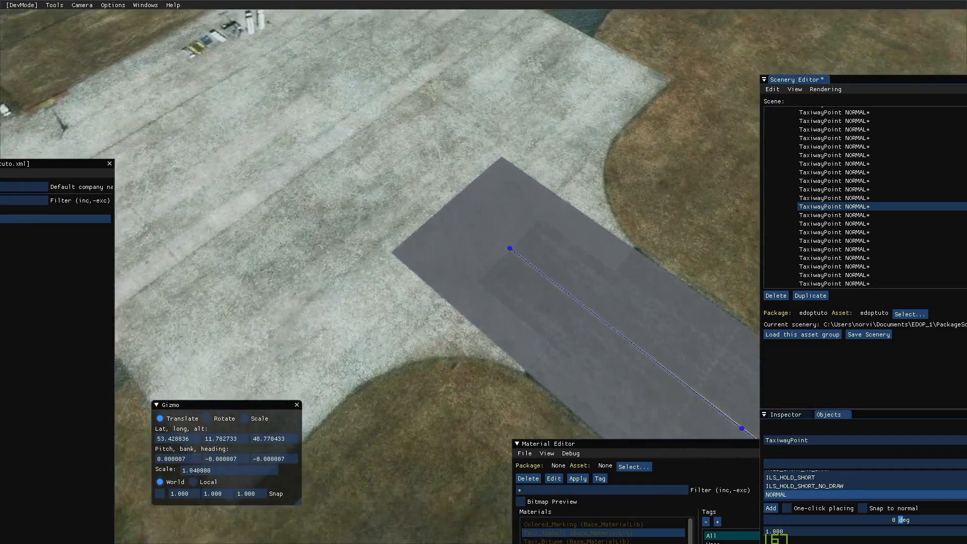
key("s")
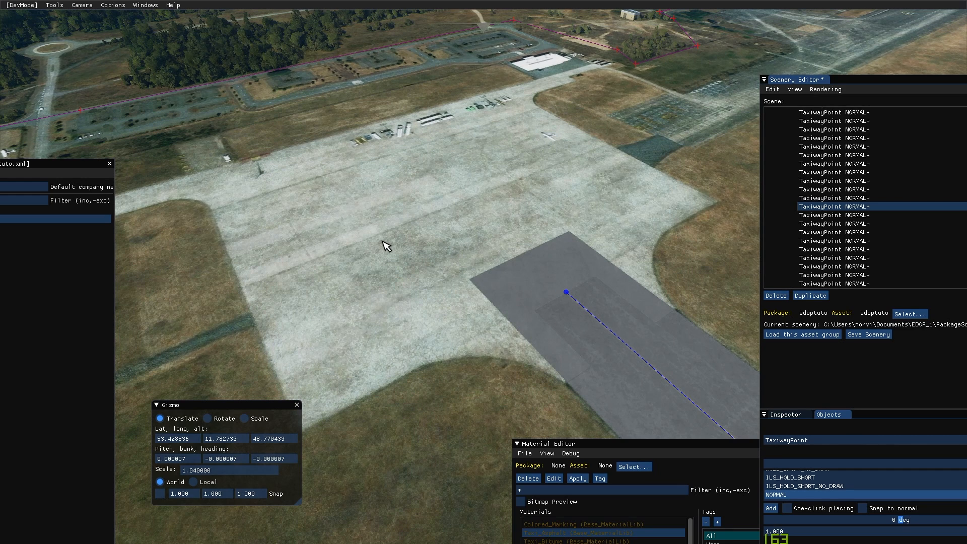
Step: Add a Default Apron object to the scenery and turn on one-click placing
left_click(869, 441)
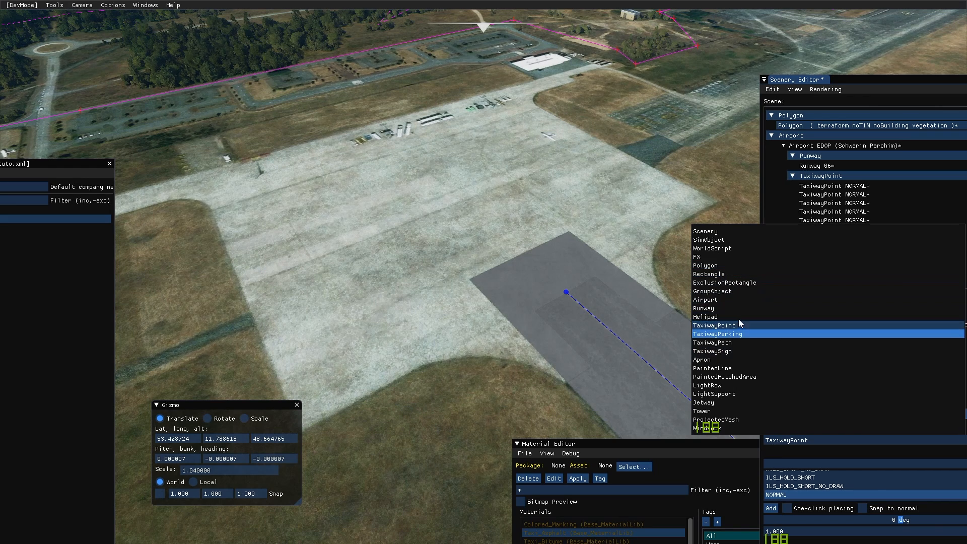
left_click(758, 360)
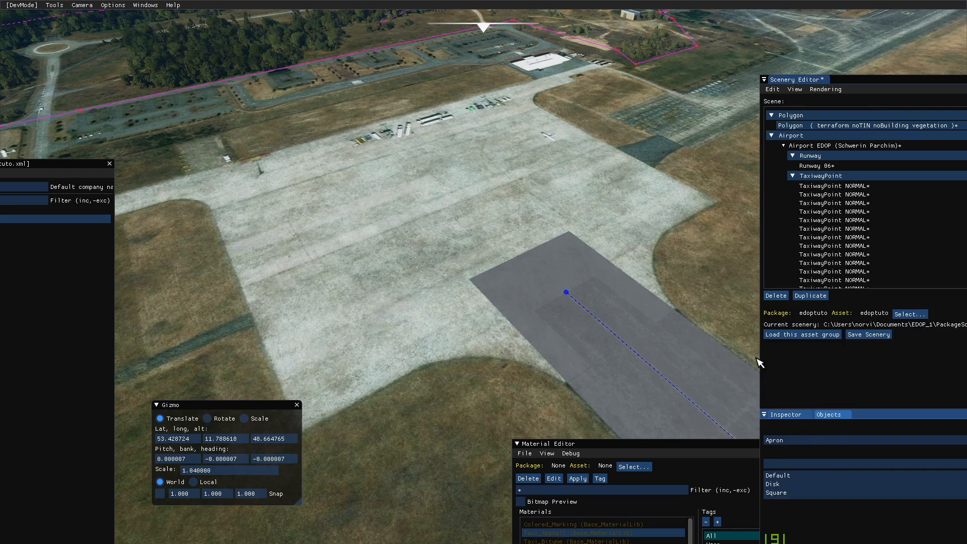
left_click(786, 475)
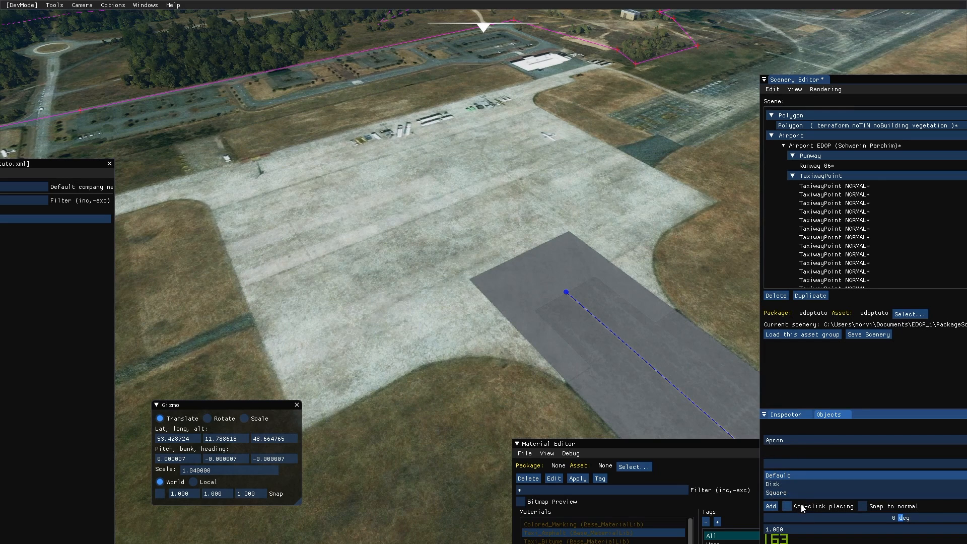
left_click(776, 505)
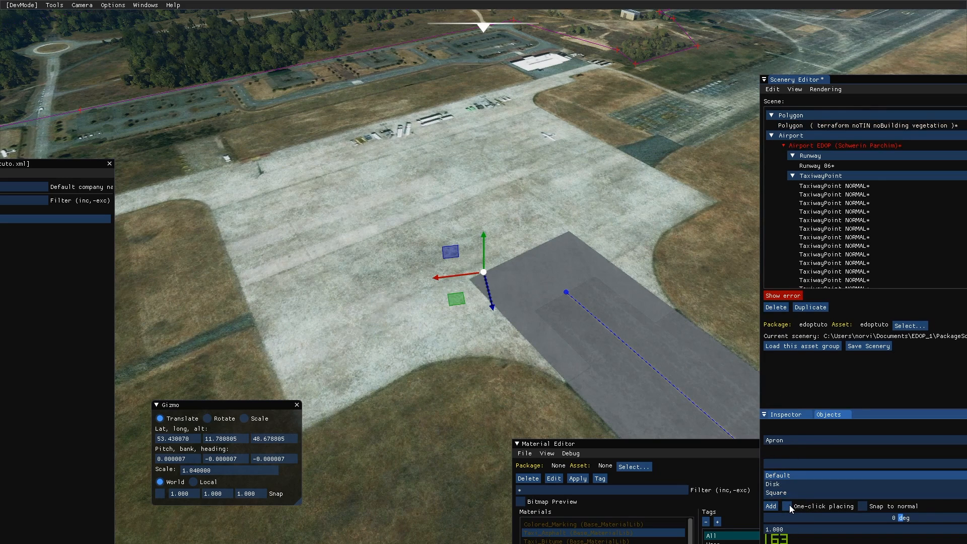
left_click(788, 505)
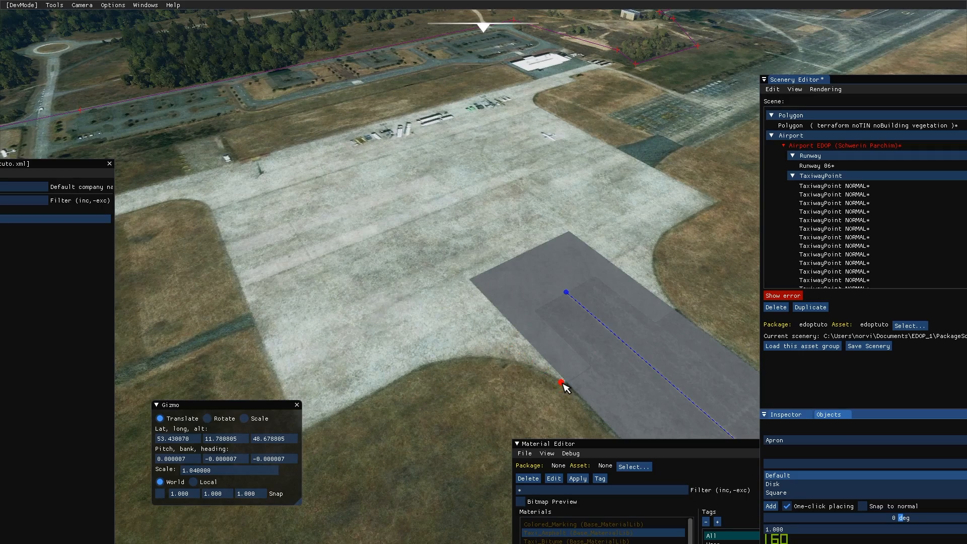
Step: Start the apron outline with vertices along one side of the darker rectangle at the taxiway end
key("w")
key("d")
key("s")
key("f")
key("w")
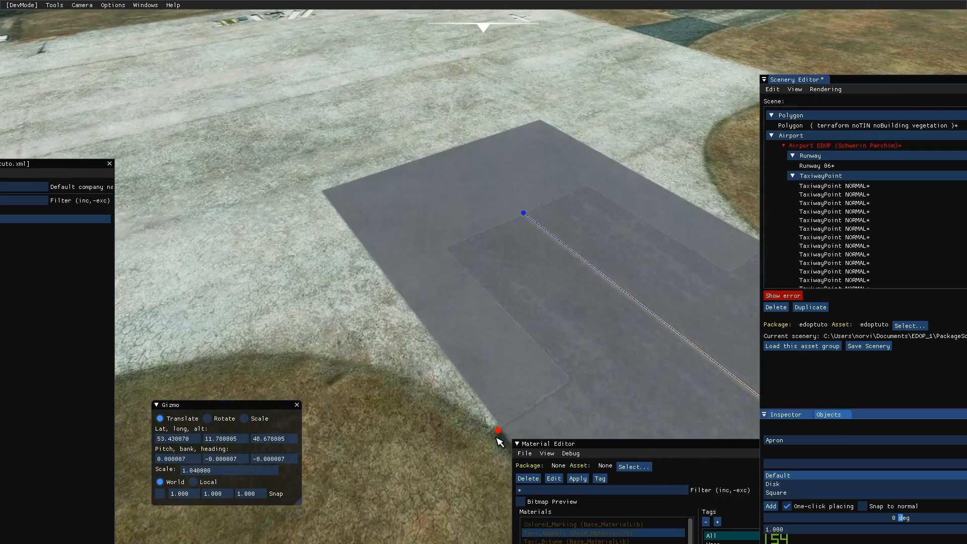
left_click(497, 429)
key("w")
key("d")
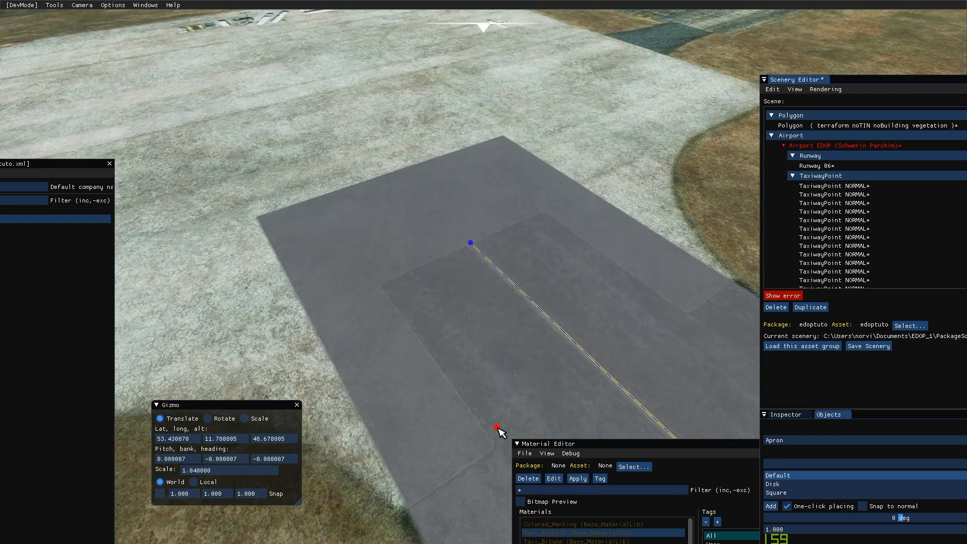
left_click(397, 510)
left_click(495, 448)
left_click(382, 284)
Step: Continue the apron outline around the far end of the darker rectangle, down its other side and out to the grass edge
key("d")
key("w")
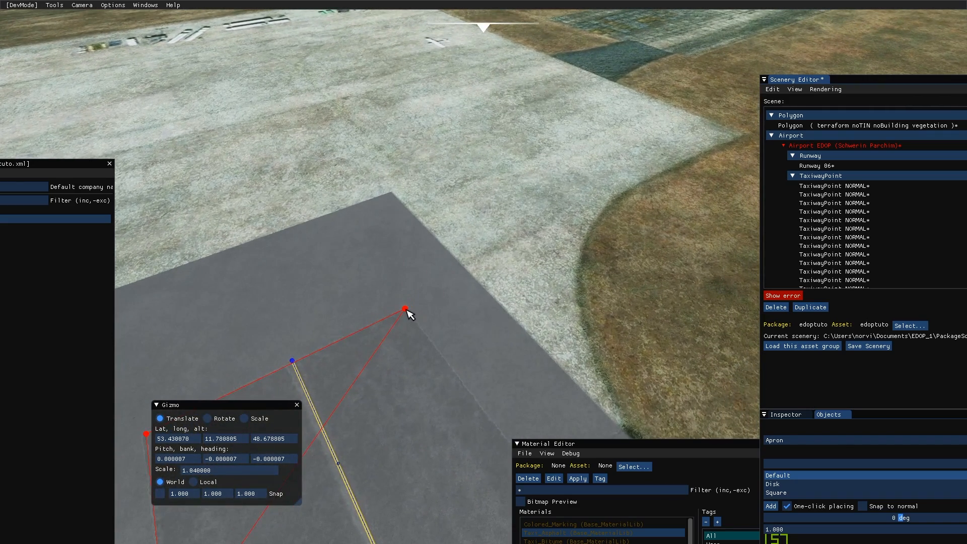
left_click(404, 310)
key("s")
key("d")
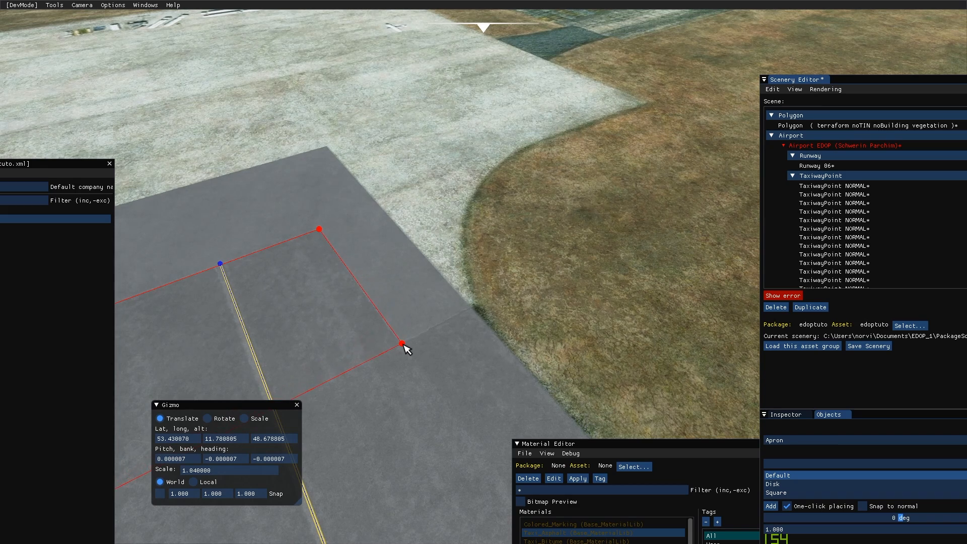
left_click(403, 343)
left_click(476, 306)
Step: Trace the curved grass edge and the rest of the concrete area with vertices, and close the apron outline
key("w")
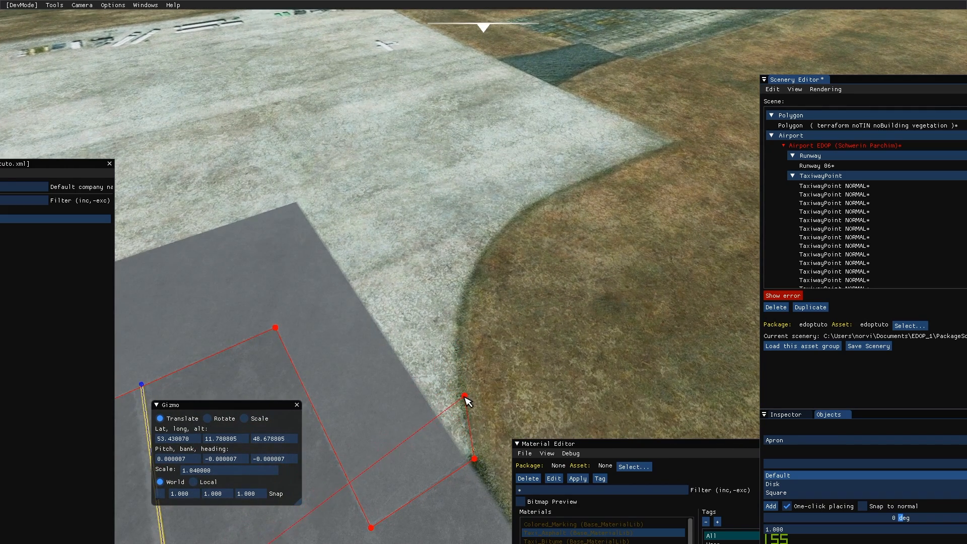
left_click(462, 396)
left_click(457, 347)
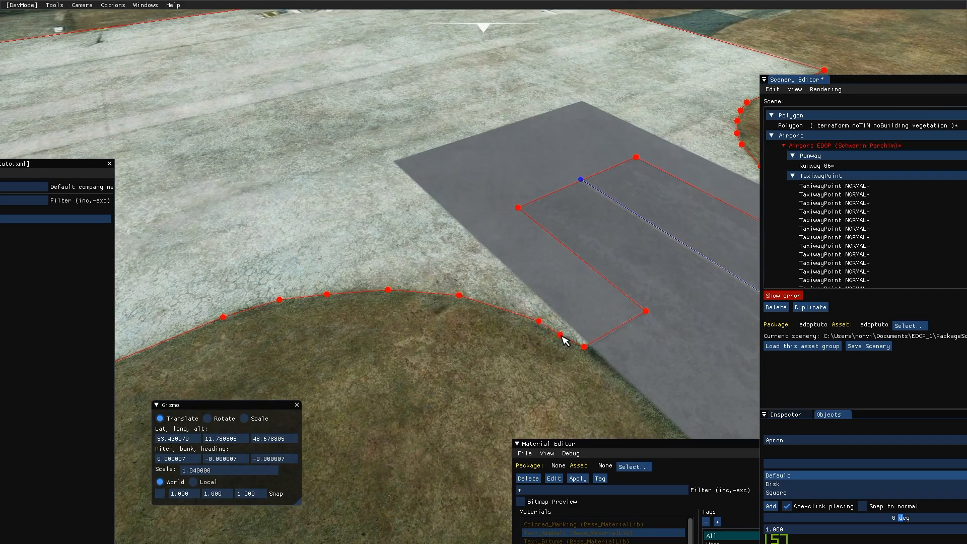
left_click(577, 333)
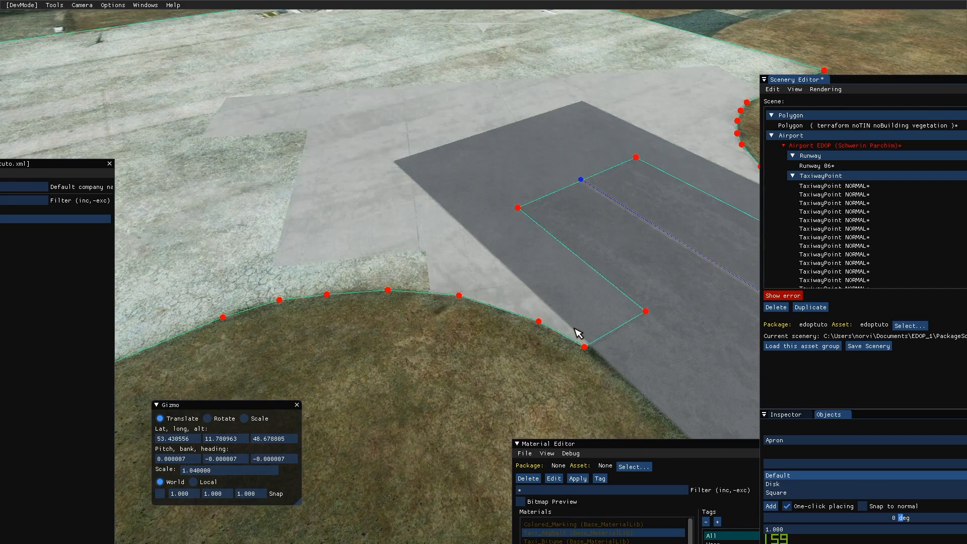
Step: Turn off one-click placing and delete the faulty apron entry marked red in the scene
key("w")
key("a")
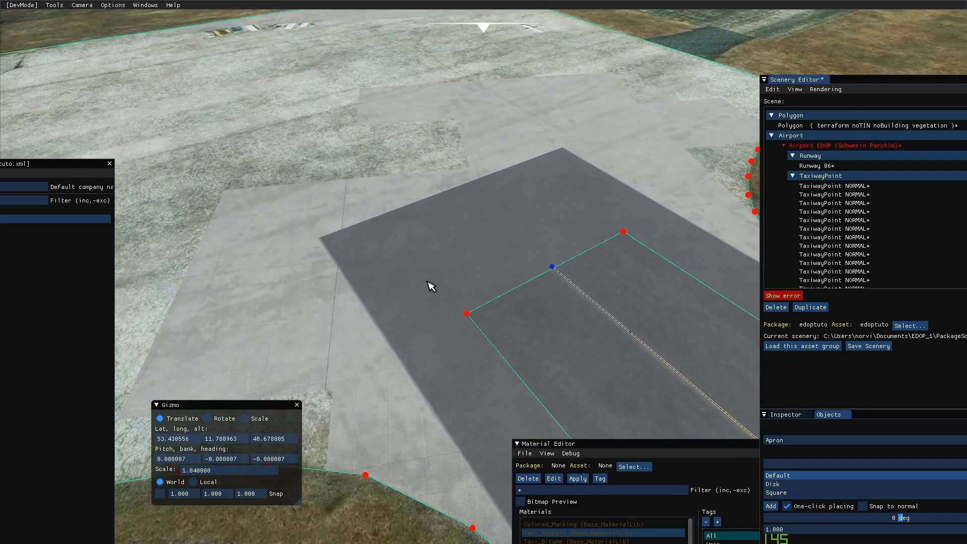
key("s")
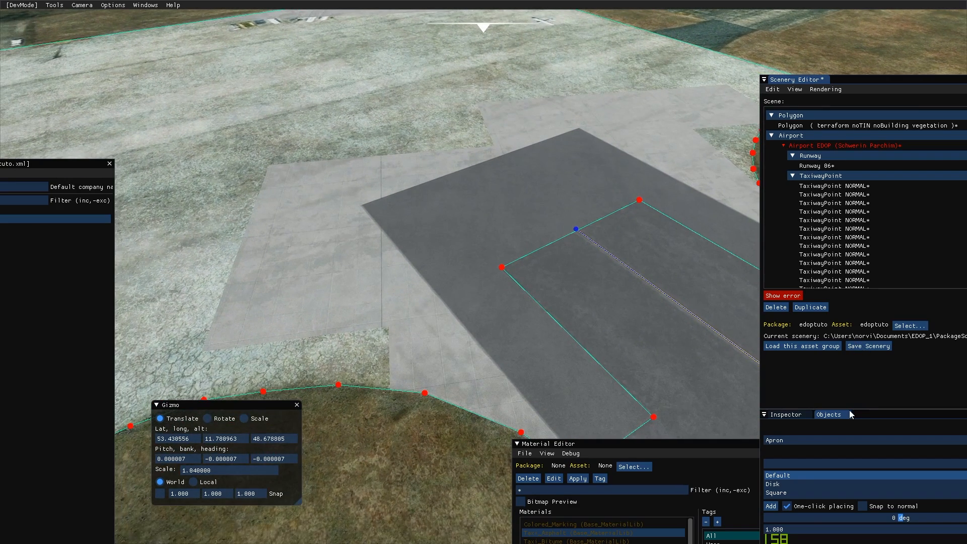
left_click(785, 503)
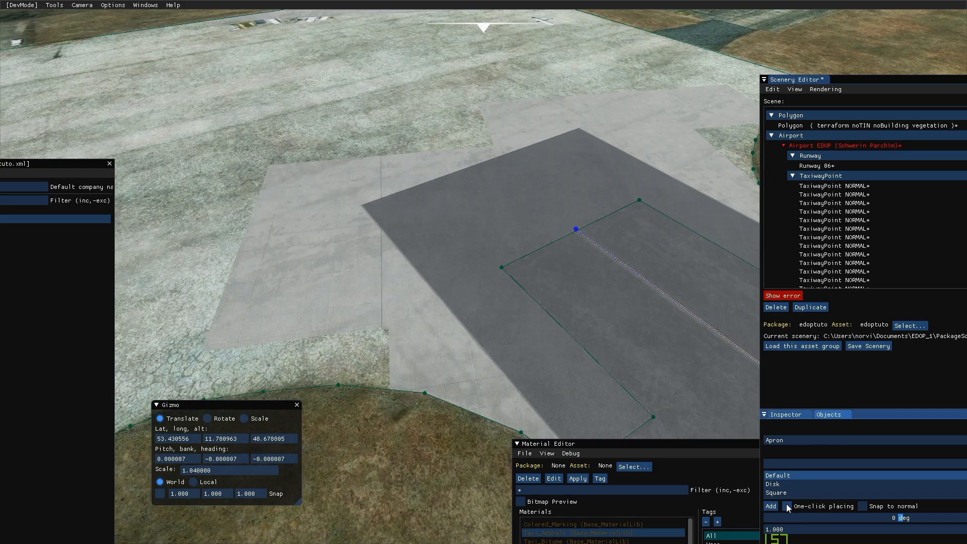
scroll(894, 227, "down", 5)
scroll(895, 229, "down", 1)
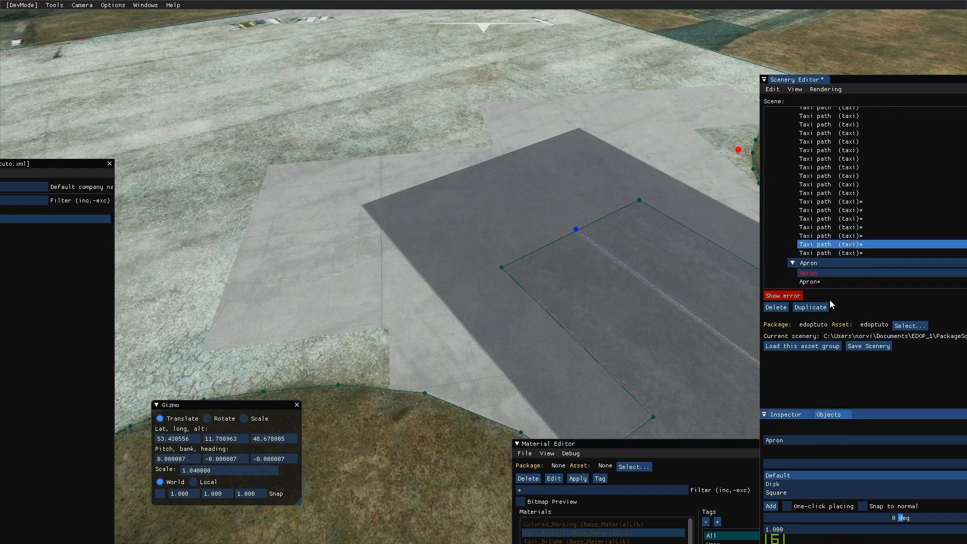
left_click(811, 274)
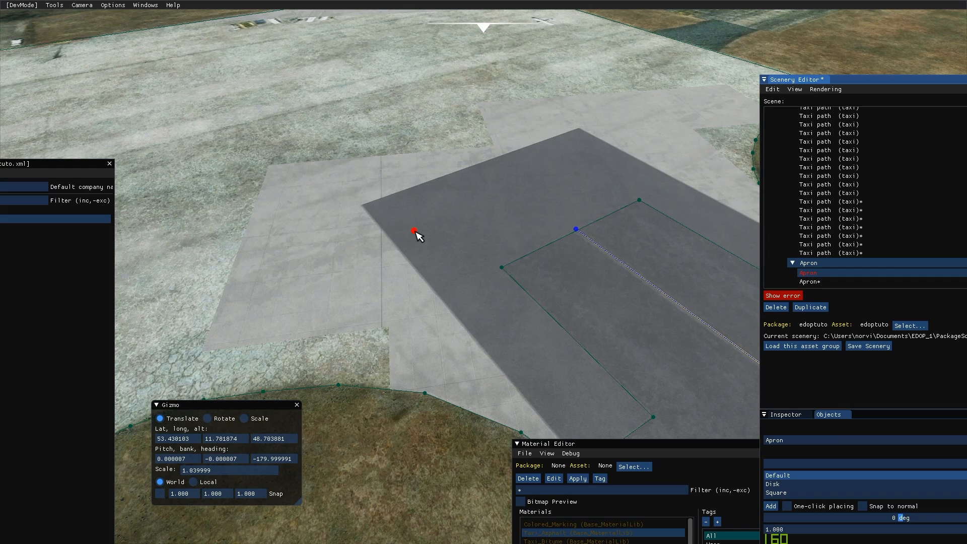
key("Delete")
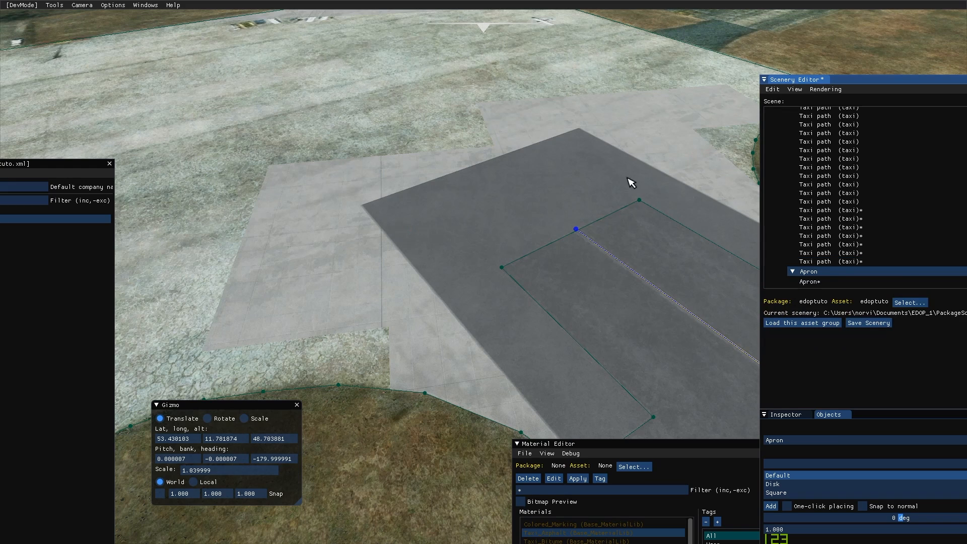
Step: Give the remaining apron the Tile_Concrete10 surface with a texture tiling of 50 and a texture rotation of 25 degrees
left_click(867, 283)
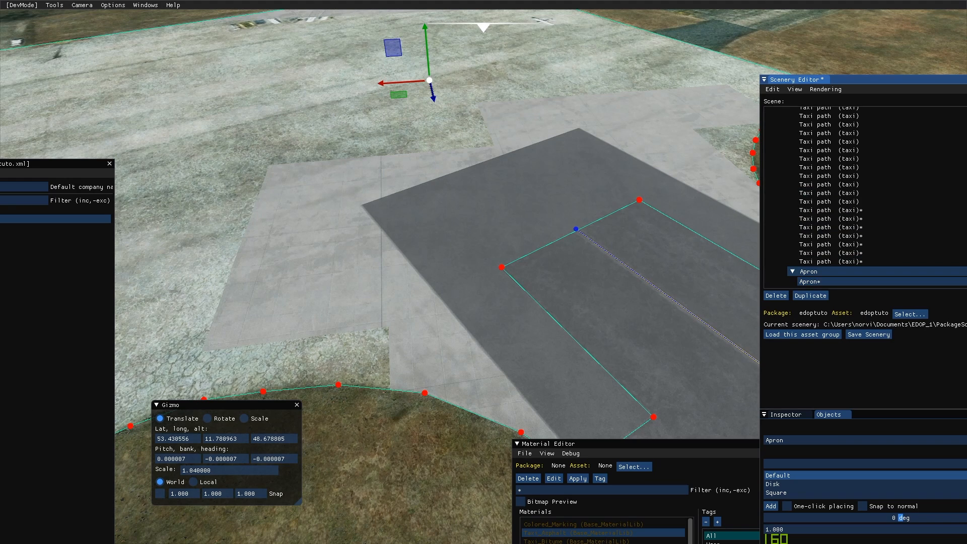
left_click_drag(1, 296, 381, 282)
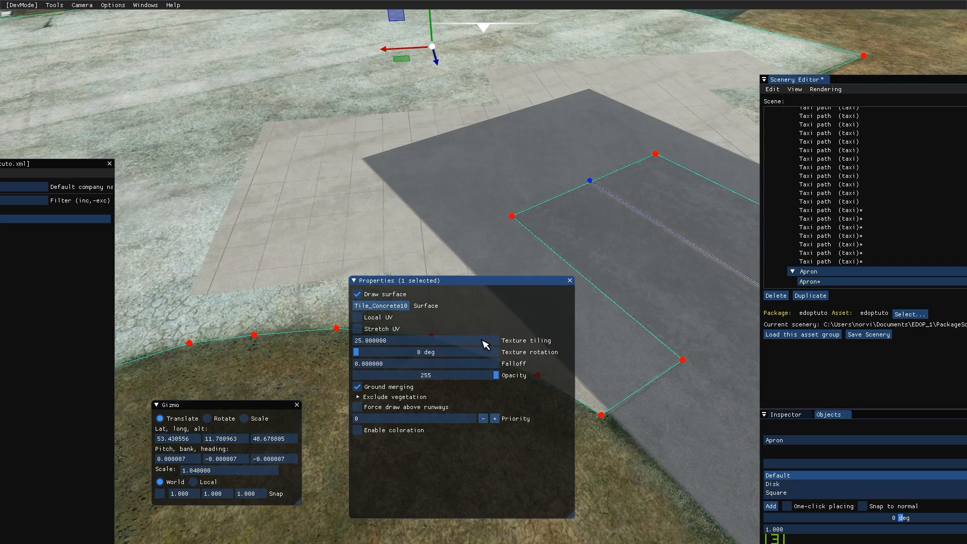
left_click(362, 342)
key("BackSpace")
type("0")
left_click_drag(369, 353, 369, 355)
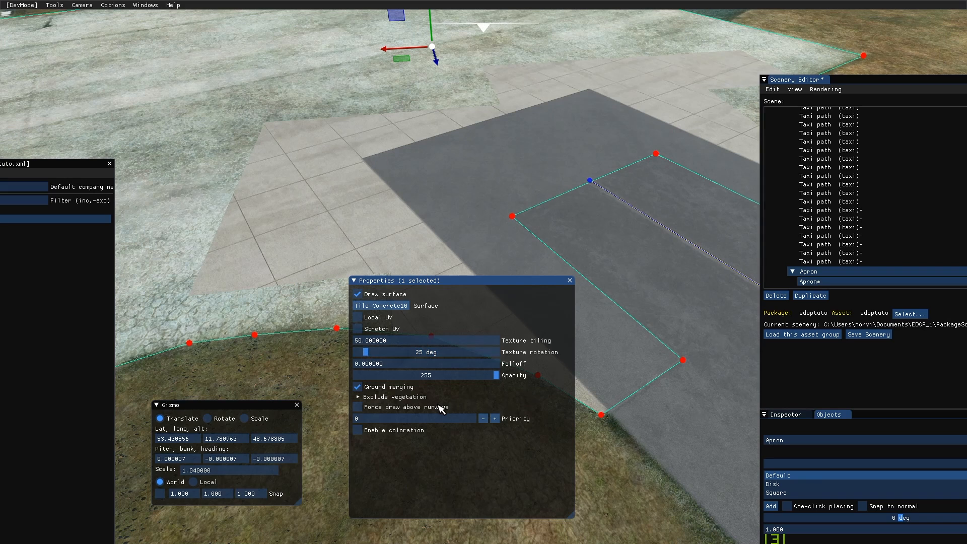
Step: Set the apron's priority to 1 and enable Force draw above runways so it covers the taxiway end
left_click(494, 418)
left_click(495, 418)
left_click(495, 418)
left_click(494, 418)
left_click(495, 418)
left_click(494, 419)
left_click(494, 419)
left_click(482, 419)
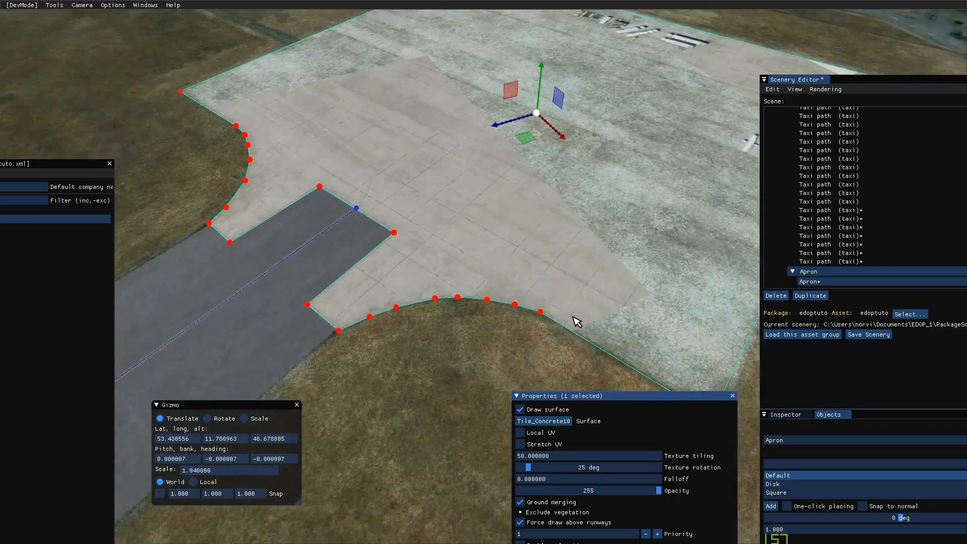
right_click_drag(573, 317, 503, 282)
left_click_drag(575, 396, 580, 256)
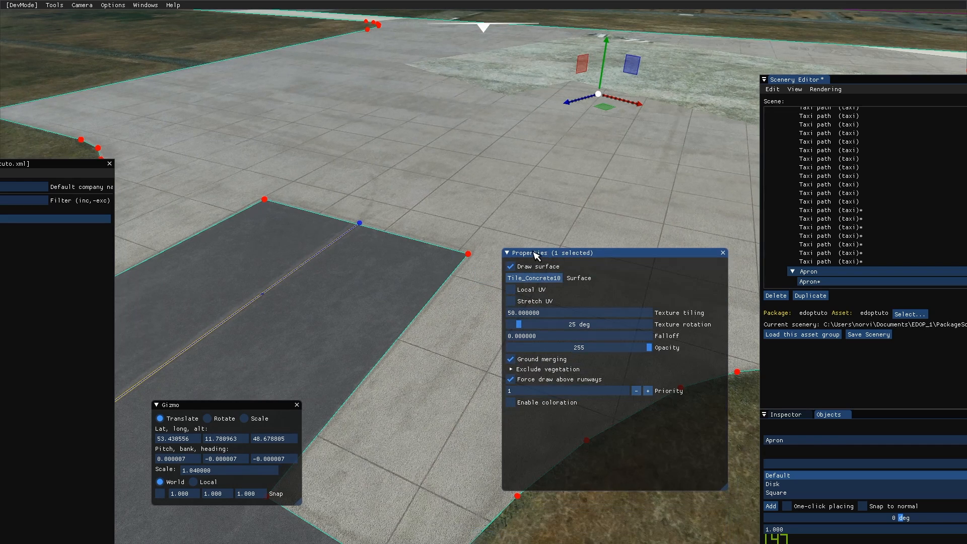
key("s")
key("a")
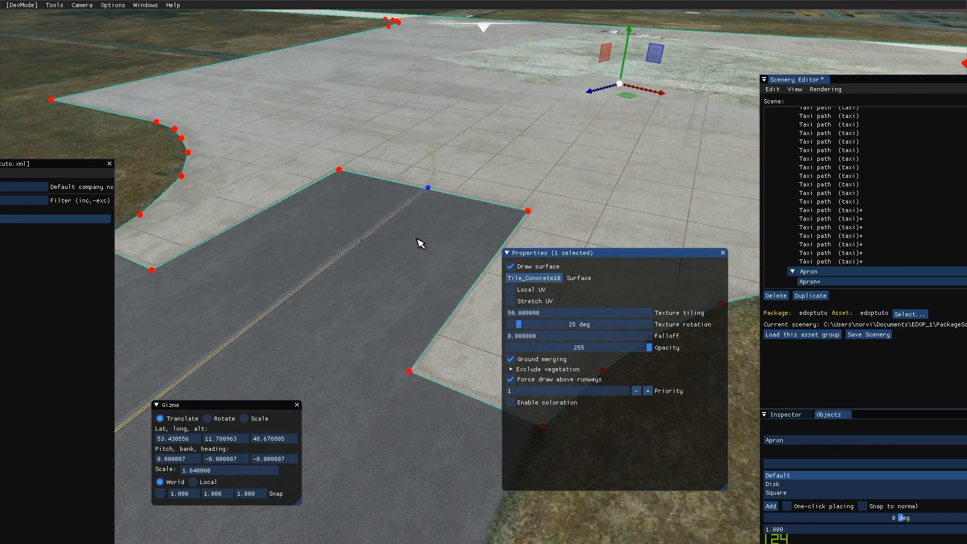
Step: Choose the RAMP_GA type of TaxiwayParking as the object to add and turn on one-click placing
key("d")
key("w")
left_click(781, 442)
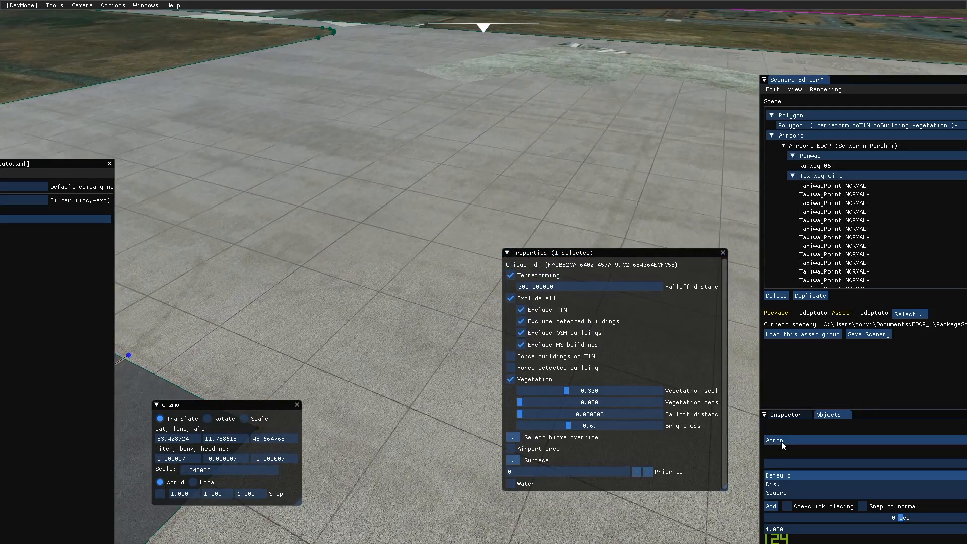
left_click(781, 441)
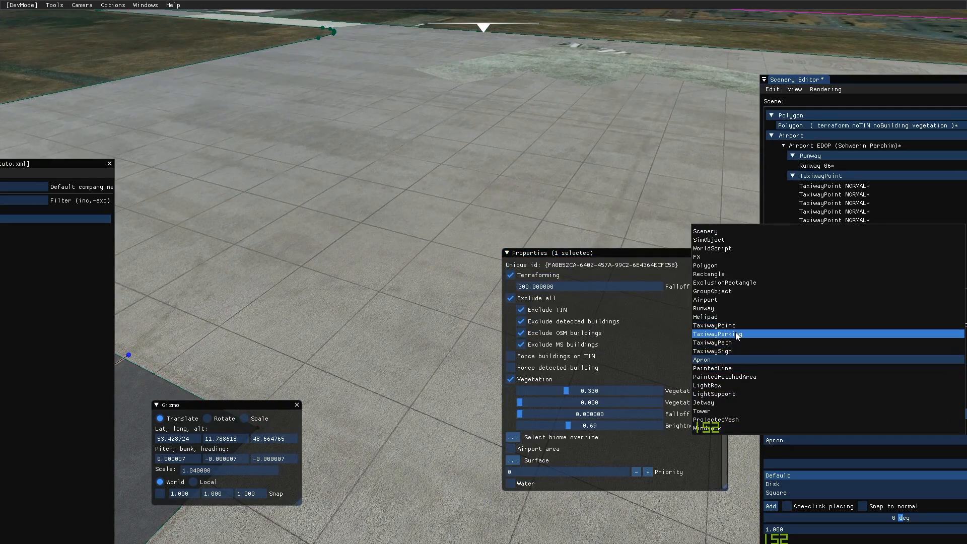
left_click(736, 335)
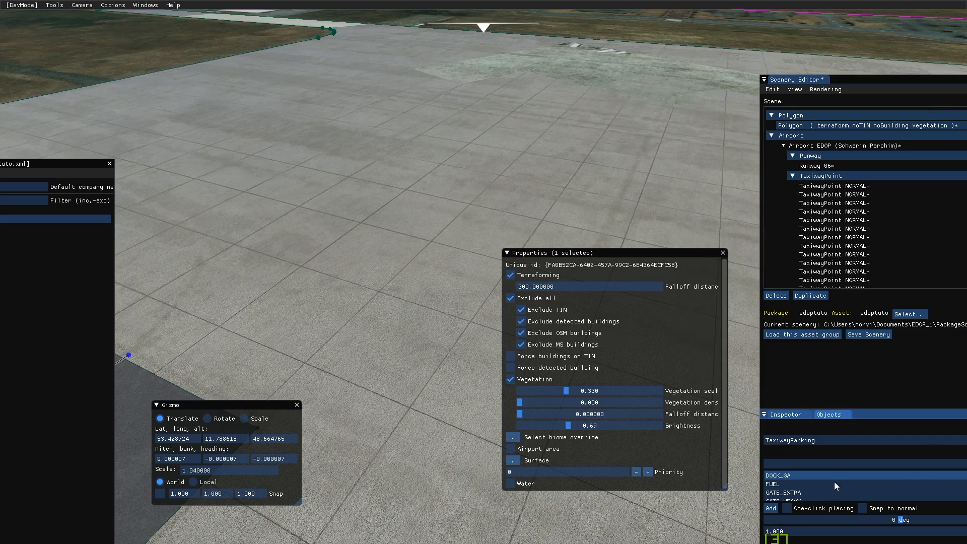
scroll(823, 483, "down", 2)
left_click(804, 486)
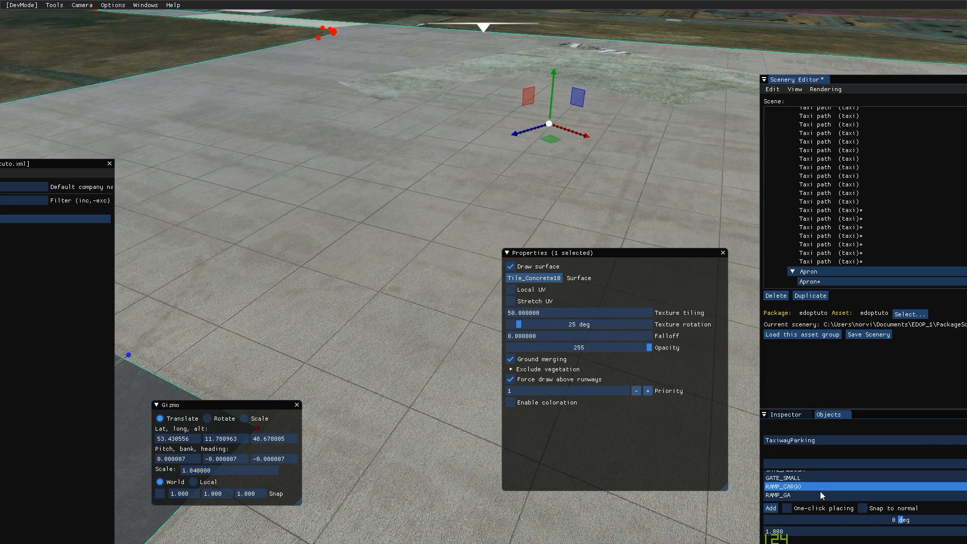
left_click(818, 493)
left_click(818, 510)
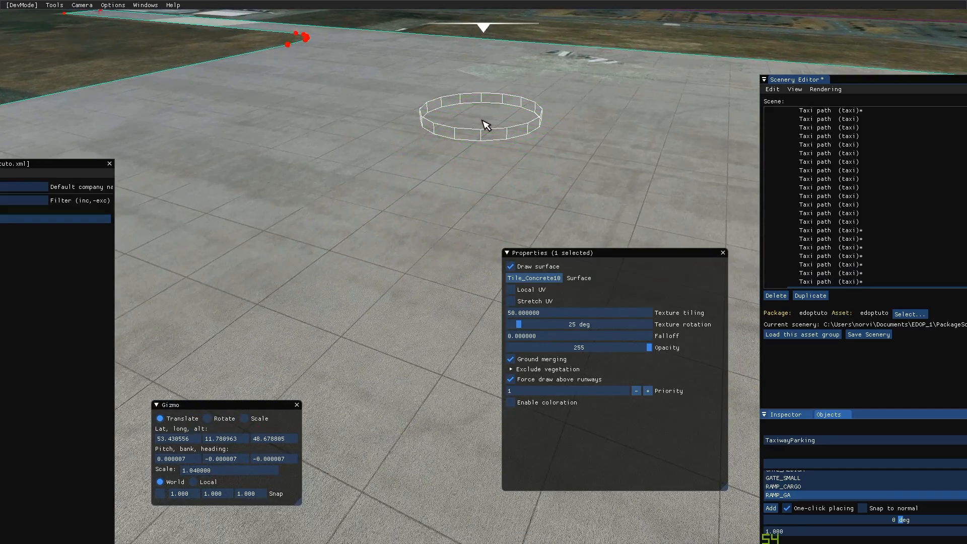
Step: Place two RAMP_GA parking spots next to each other on the large apron
left_click(488, 123)
key("s")
key("d")
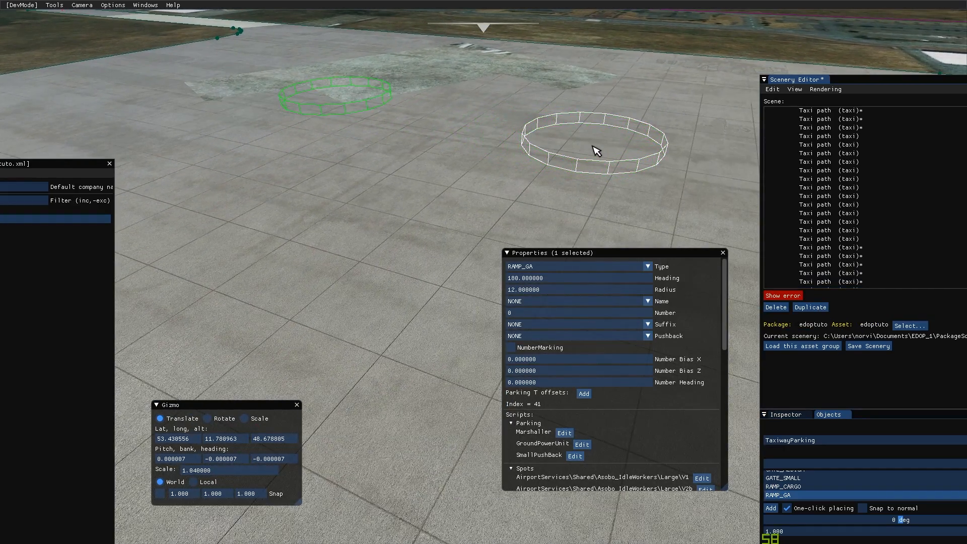
left_click(596, 150)
Step: Look through the parking spot's properties, including its parking scripts and spots, and close them
key("s")
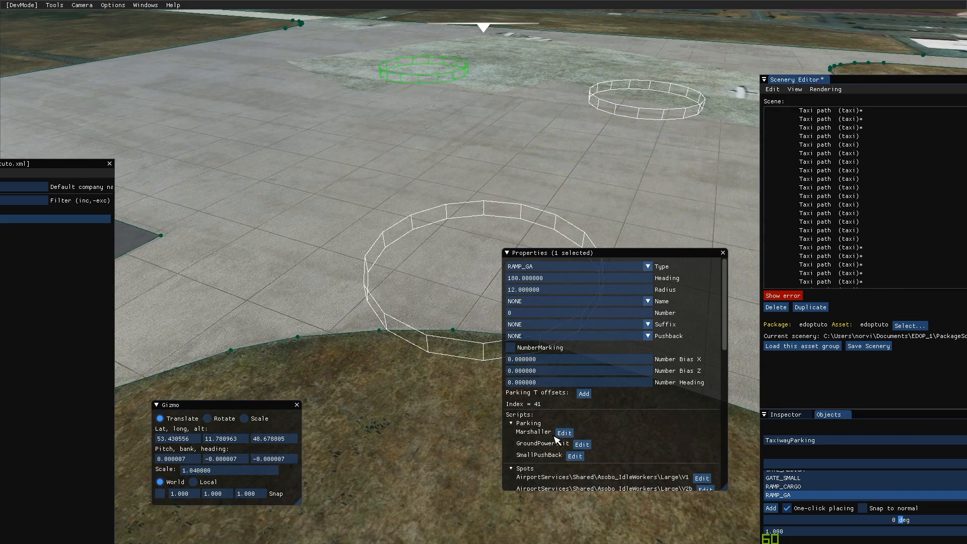
scroll(559, 453, "down", 6)
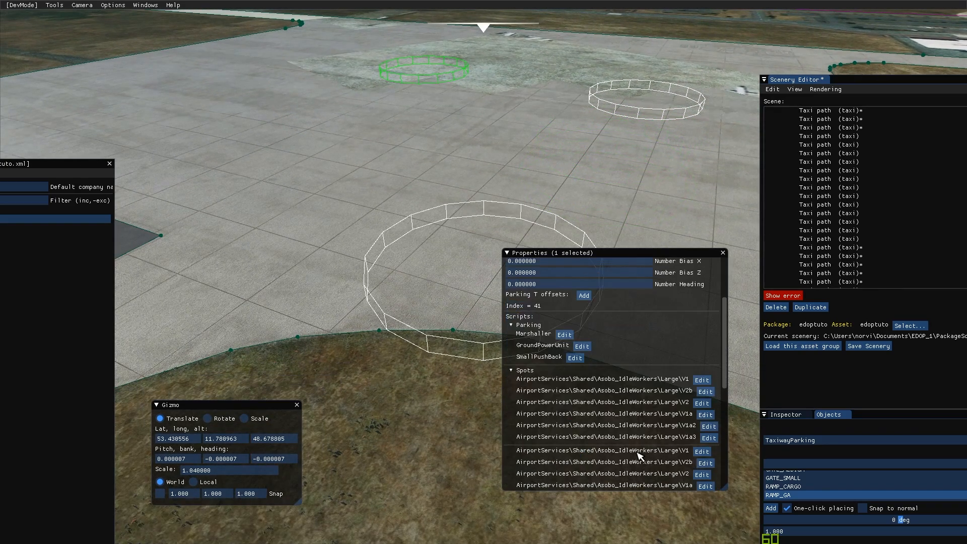
scroll(637, 455, "up", 8)
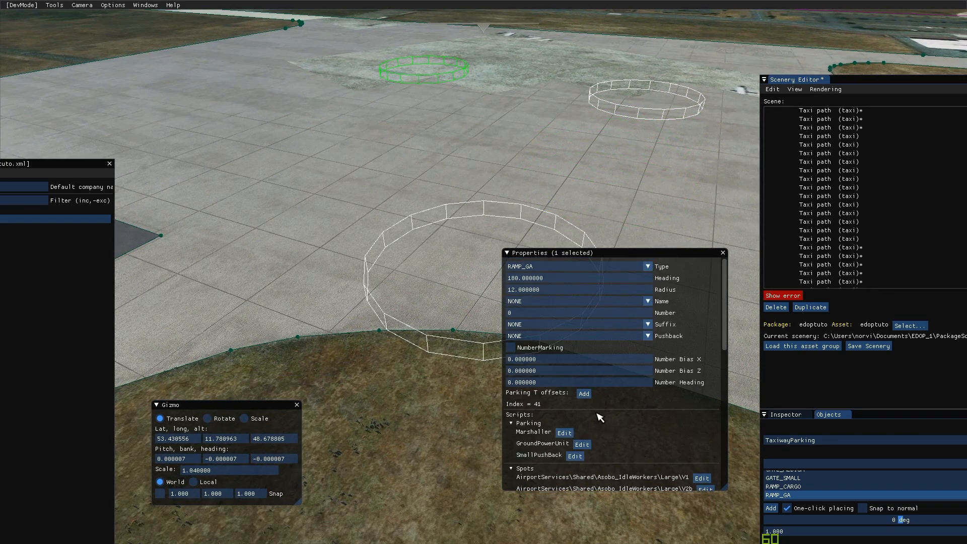
left_click(723, 253)
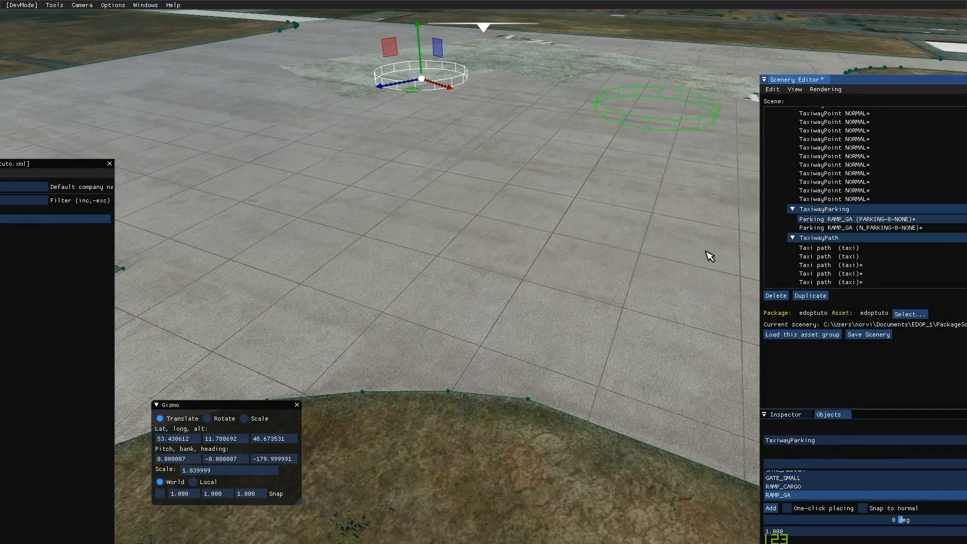
Step: Go to the white building footprint beyond the apron and choose Scenery as the object type to add
right_click_drag(706, 252, 706, 252)
key("w")
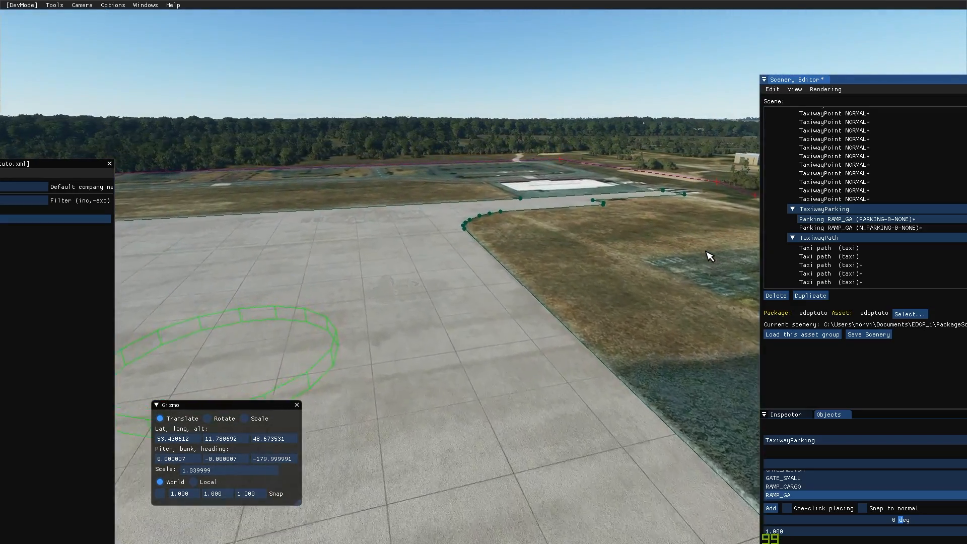
key("r")
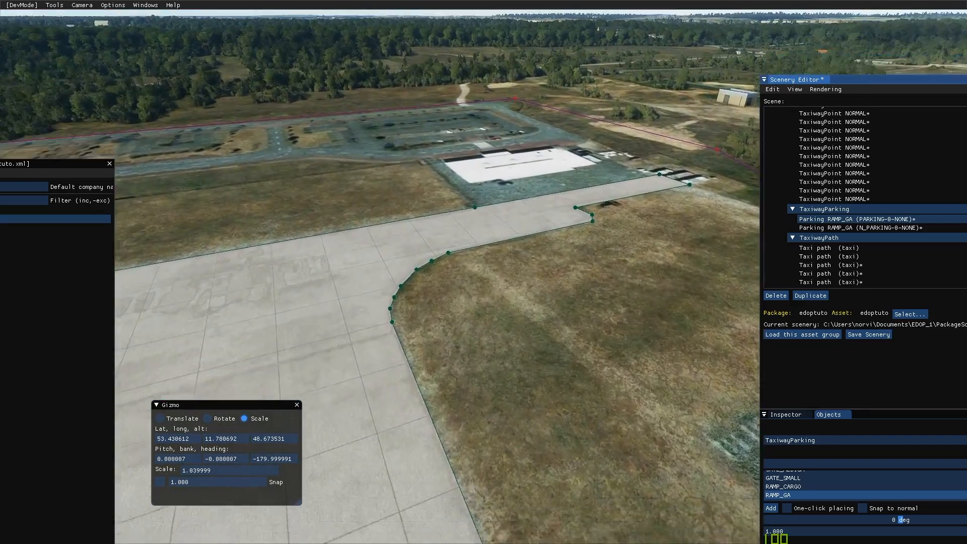
key("w")
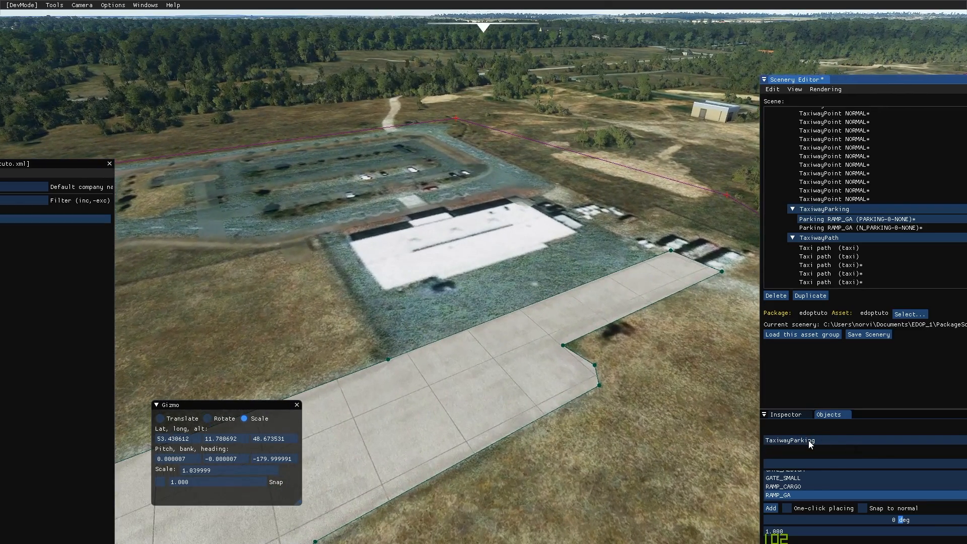
left_click(808, 440)
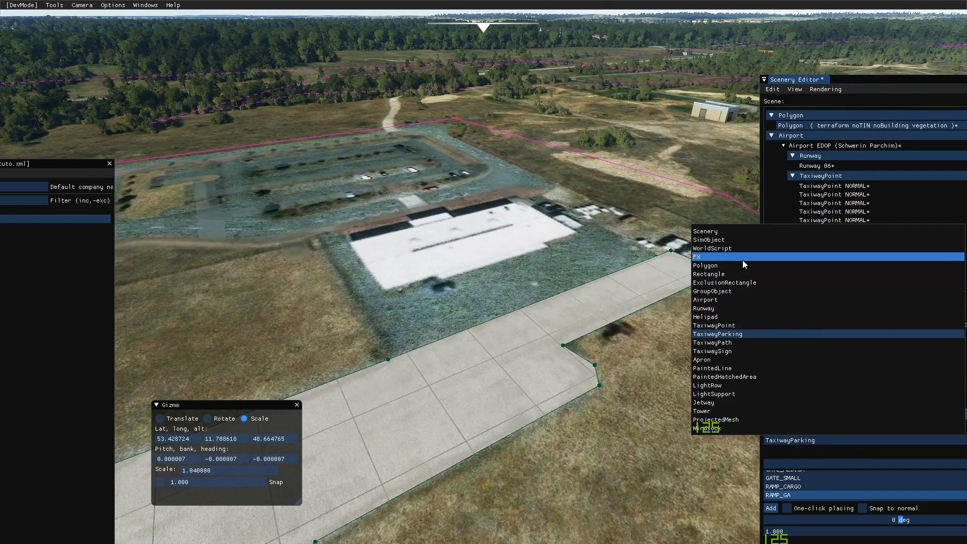
left_click(718, 231)
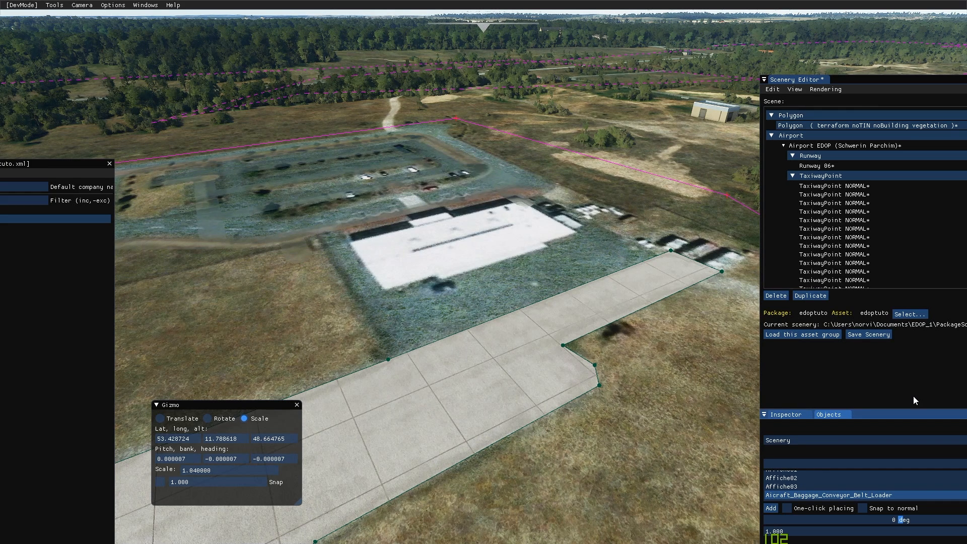
Step: Filter the scenery objects by "building" and place Aspen_Building_07 at the white building footprint using one-click placing
left_click(802, 465)
type("b")
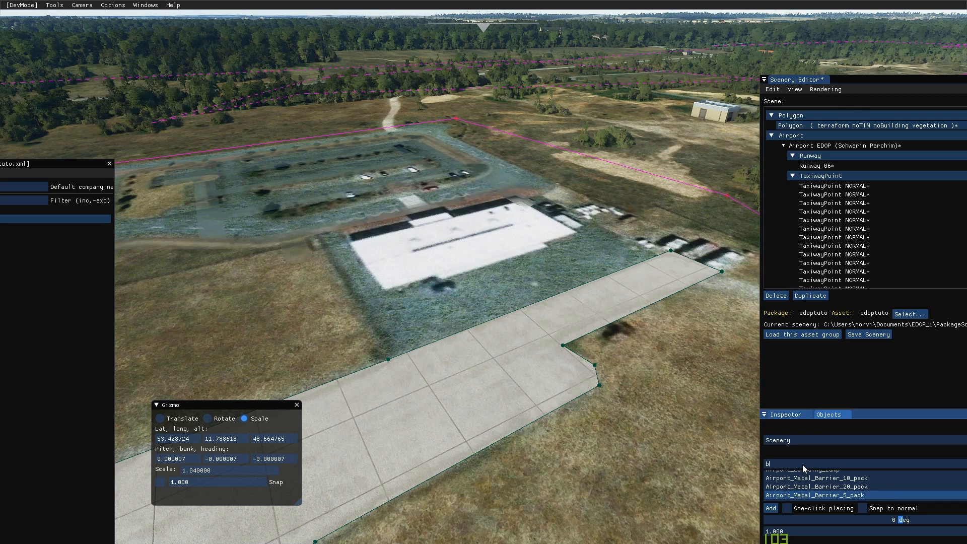
type("uilding")
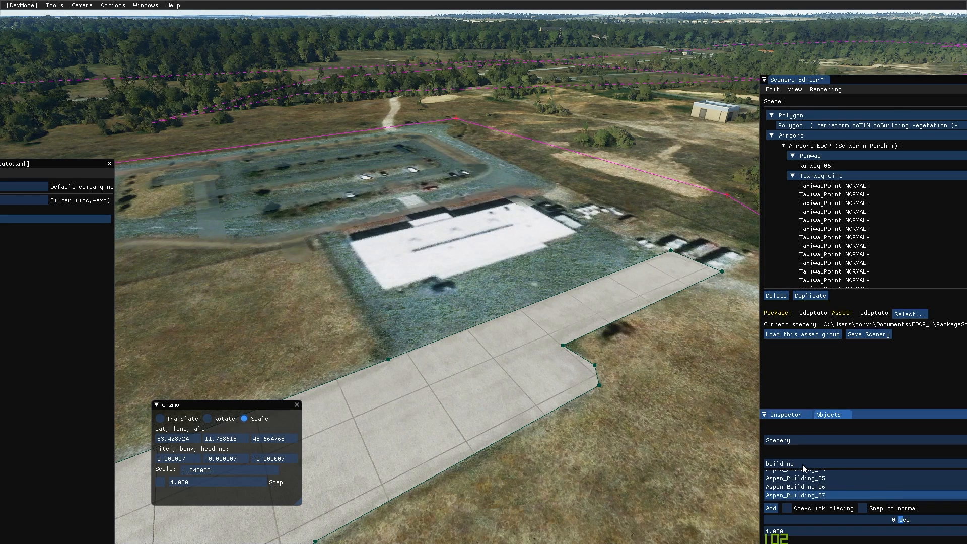
left_click(786, 508)
left_click(371, 299)
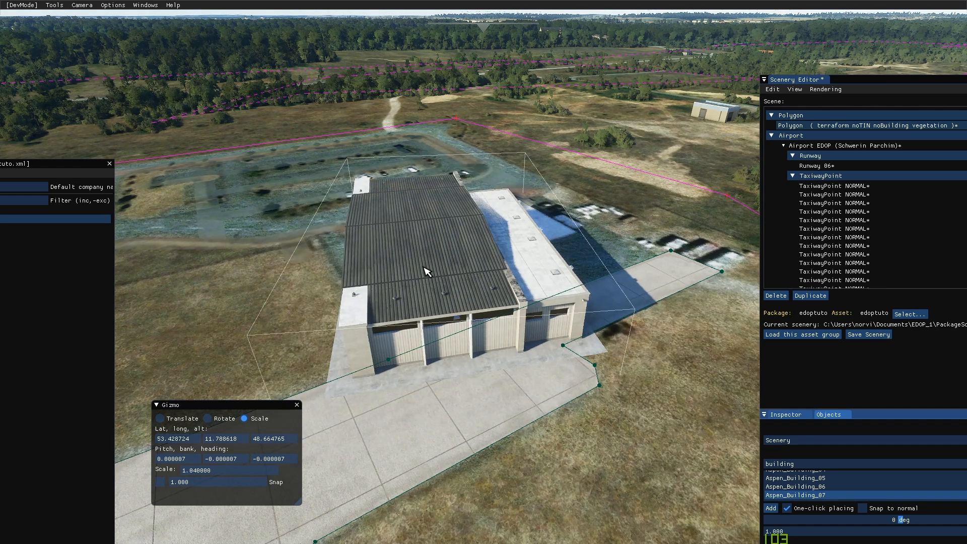
left_click_drag(424, 267, 501, 279)
left_click(505, 283)
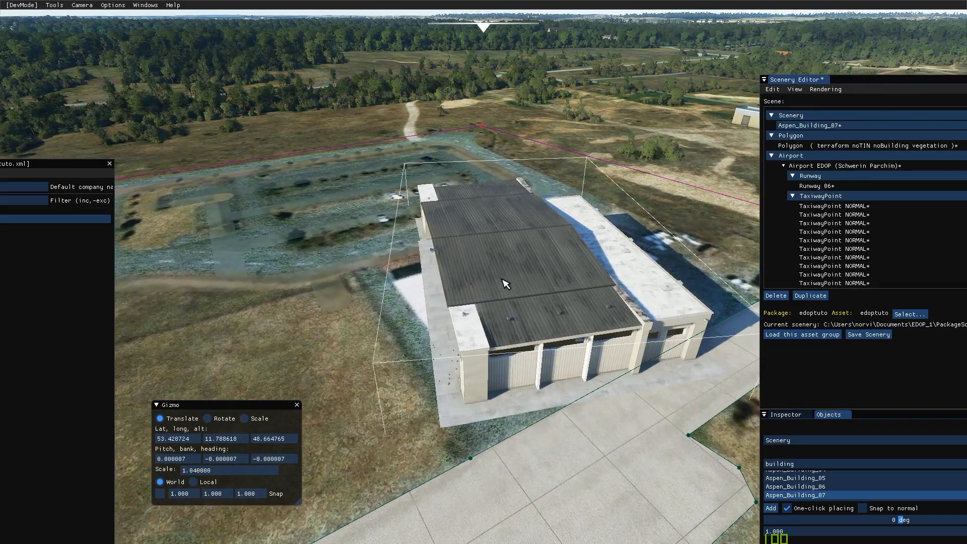
Step: Turn off one-click placing and delete the extra copy of Aspen_Building_07 in front of the first one
left_click(787, 508)
key("s")
key("d")
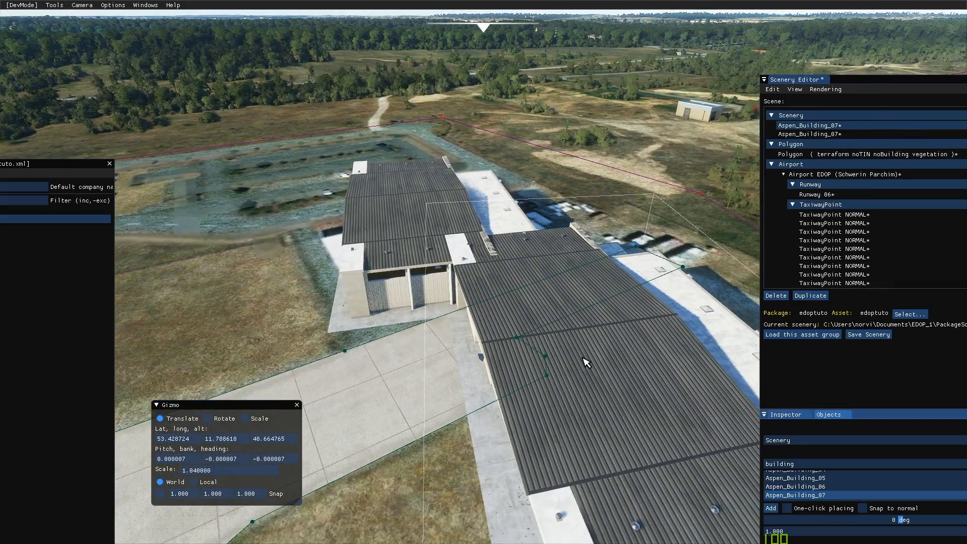
key("Delete")
key("a")
key("w")
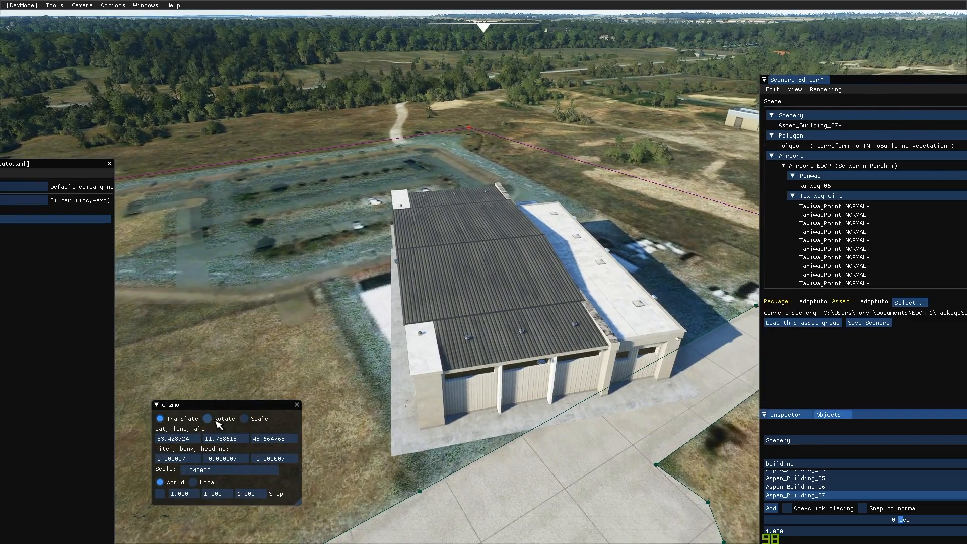
Step: Select the remaining Aspen_Building_07 and rotate it about its vertical axis to align with the white footprint beside the apron
left_click(217, 421)
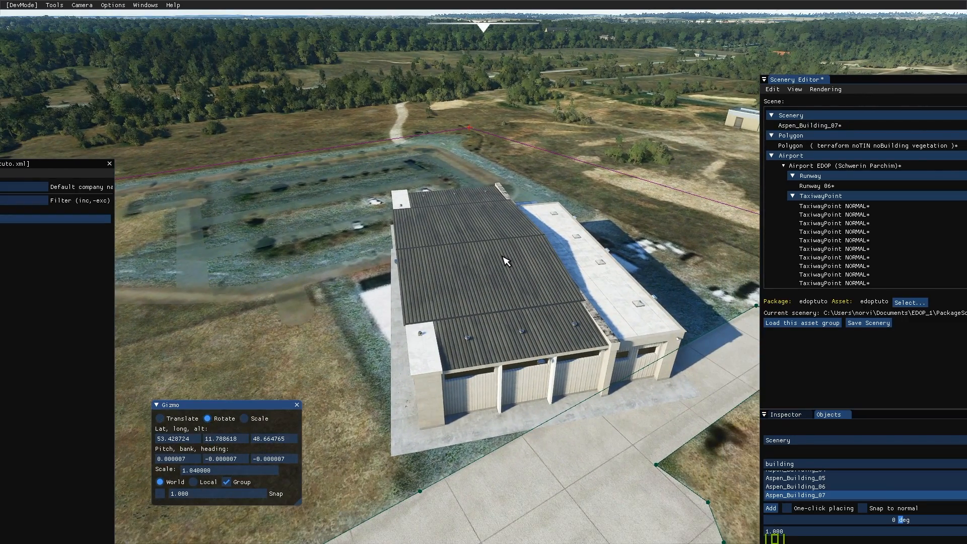
key("a")
left_click(434, 328)
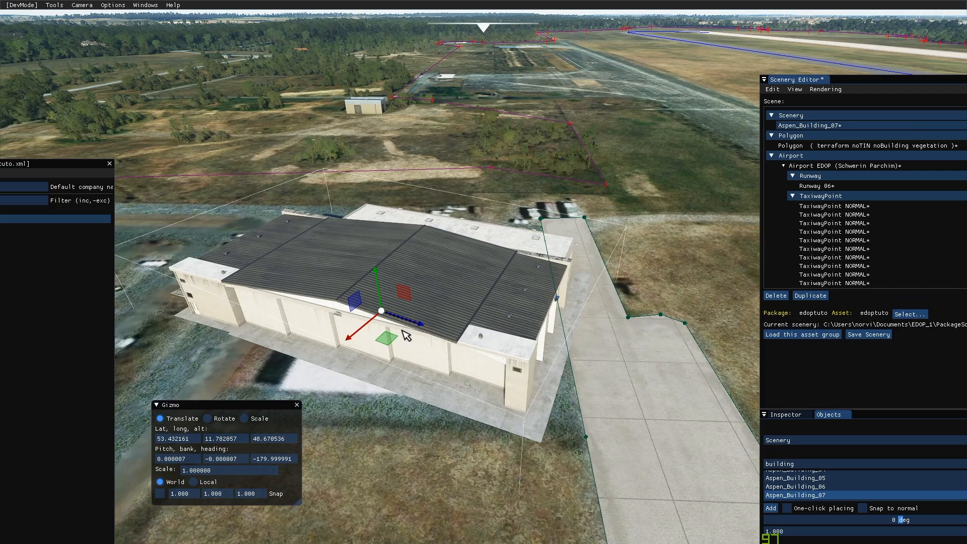
left_click(210, 419)
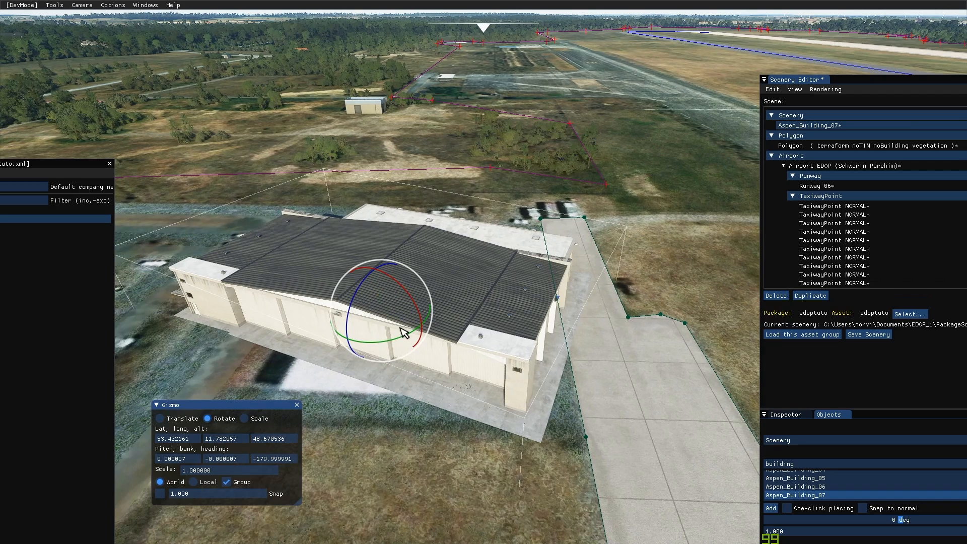
left_click_drag(406, 344, 485, 260)
key("d")
Step: Move Aspen_Building_07 onto the white building footprint at the apron's edge
left_click(161, 419)
left_click(178, 416)
left_click_drag(235, 365, 358, 347)
key("d")
right_click_drag(584, 291, 584, 291)
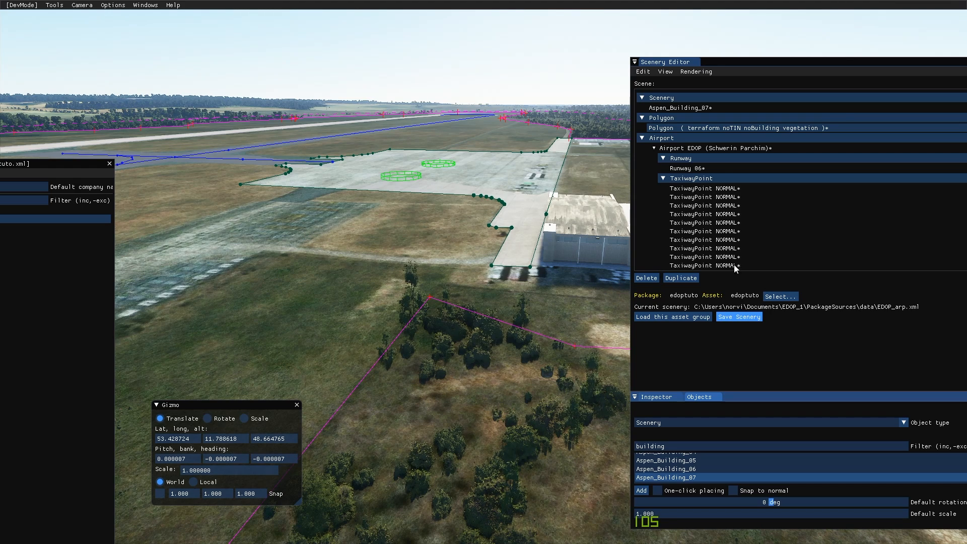
Step: Save the scenery, bring the Project Editor fully into view and show the edoptuto package's properties
left_click(736, 315)
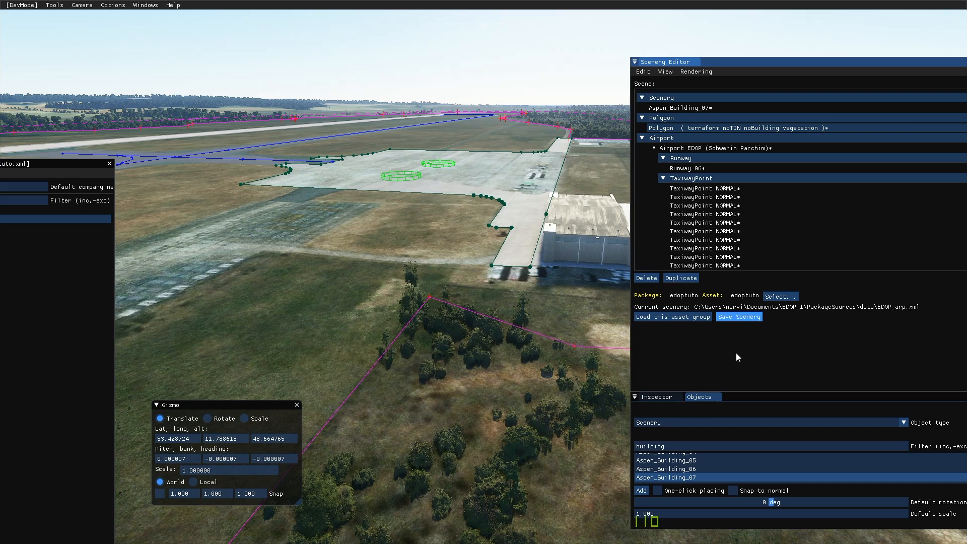
left_click(666, 397)
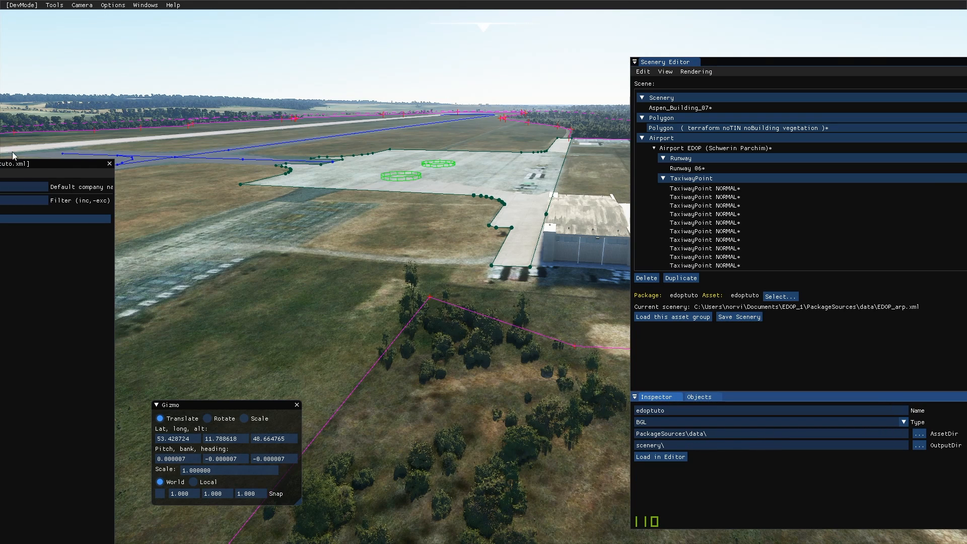
left_click_drag(50, 166, 233, 167)
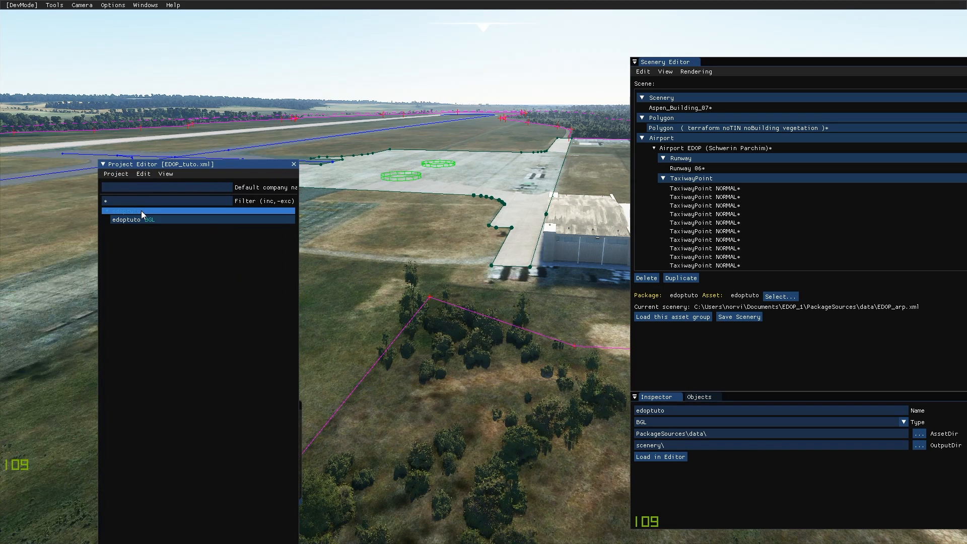
left_click(141, 211)
Step: Look through the edoptuto package's version, name, content type, thumbnail and asset group settings
scroll(742, 476, "down", 1)
scroll(743, 476, "up", 1)
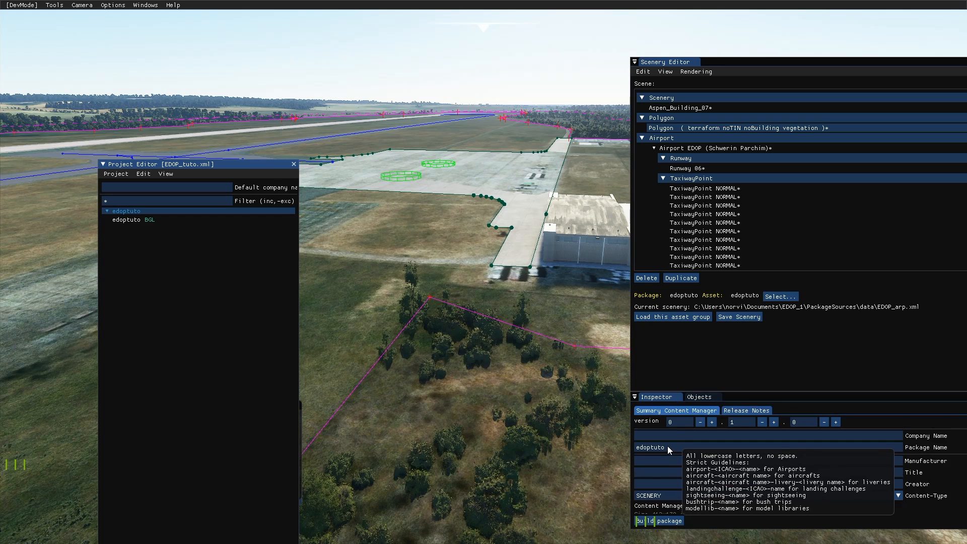
scroll(793, 478, "down", 5)
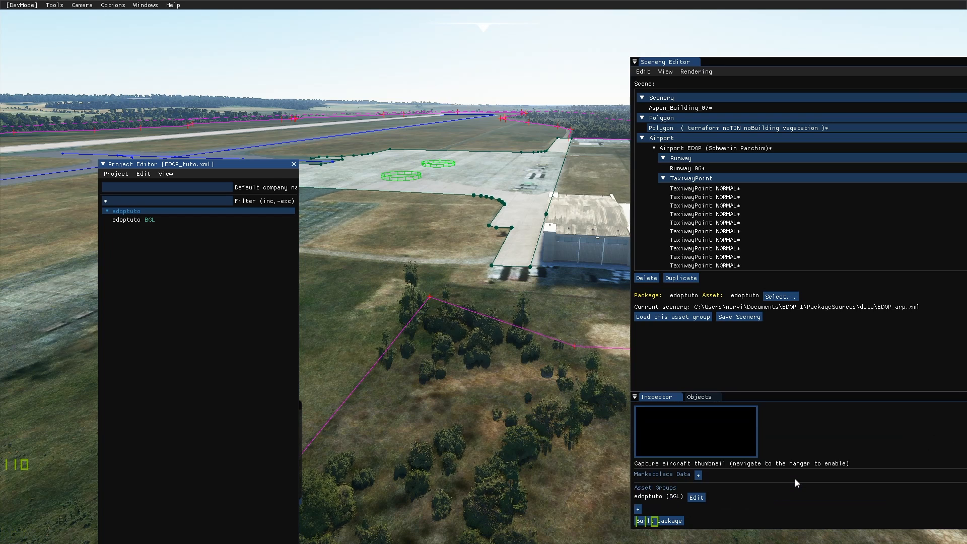
scroll(795, 478, "up", 5)
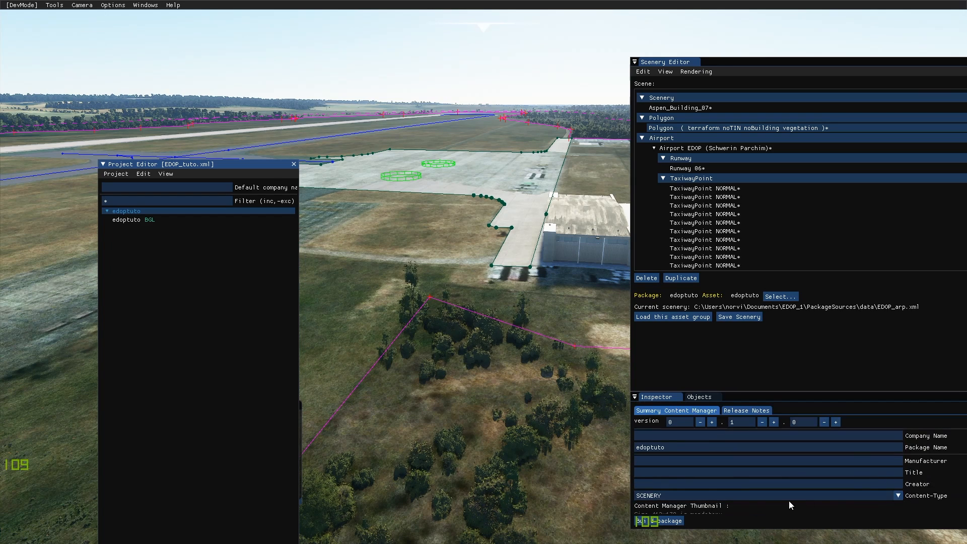
scroll(842, 509, "down", 5)
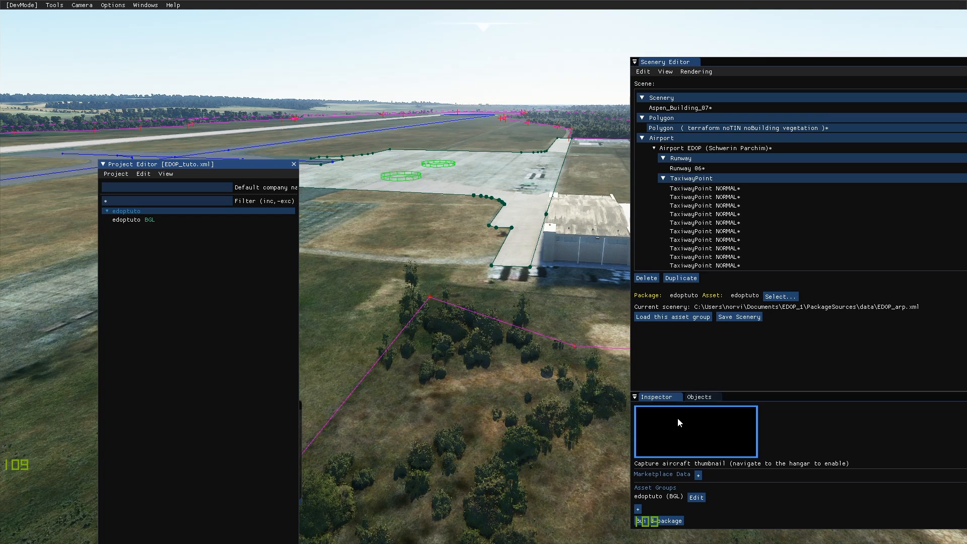
left_click(134, 220)
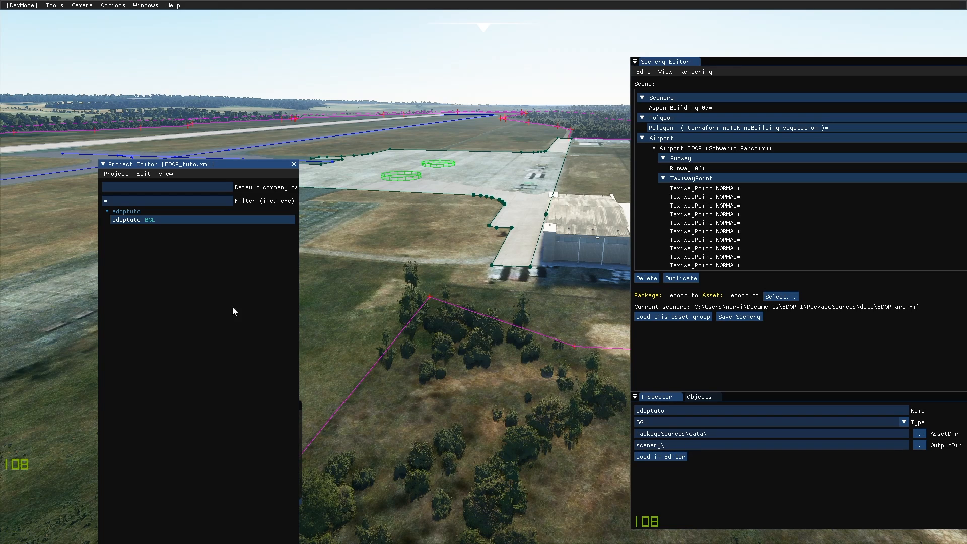
Step: Build the edoptuto package and hide the console window
left_click(124, 212)
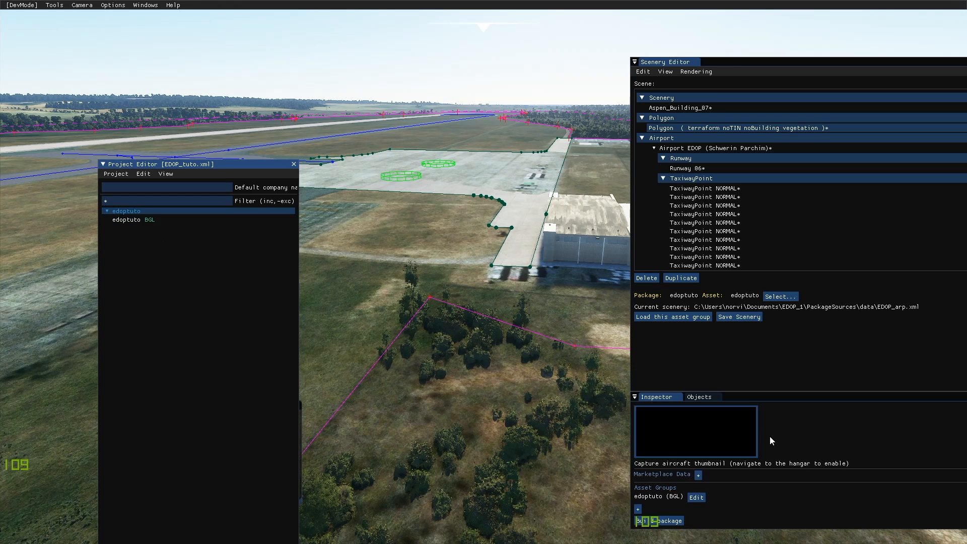
left_click(676, 521)
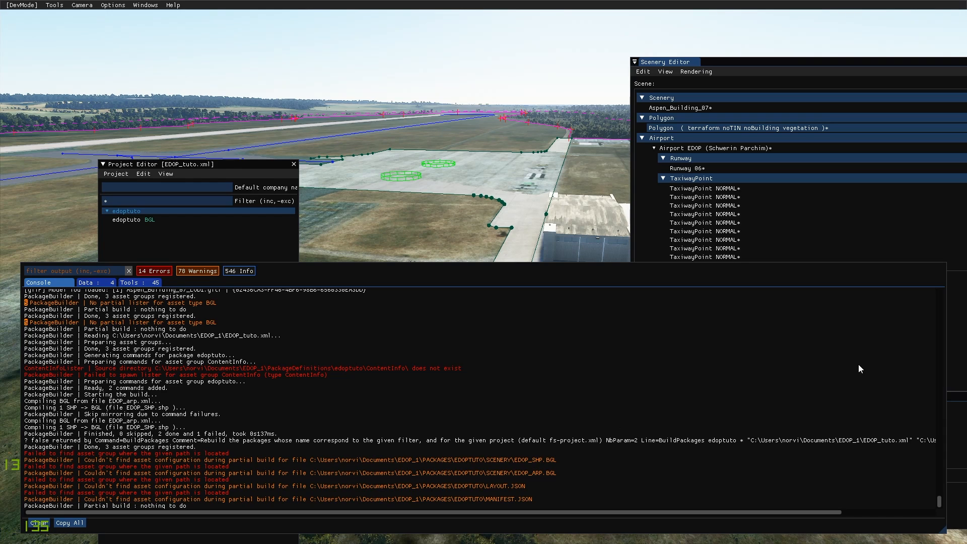
left_click(141, 9)
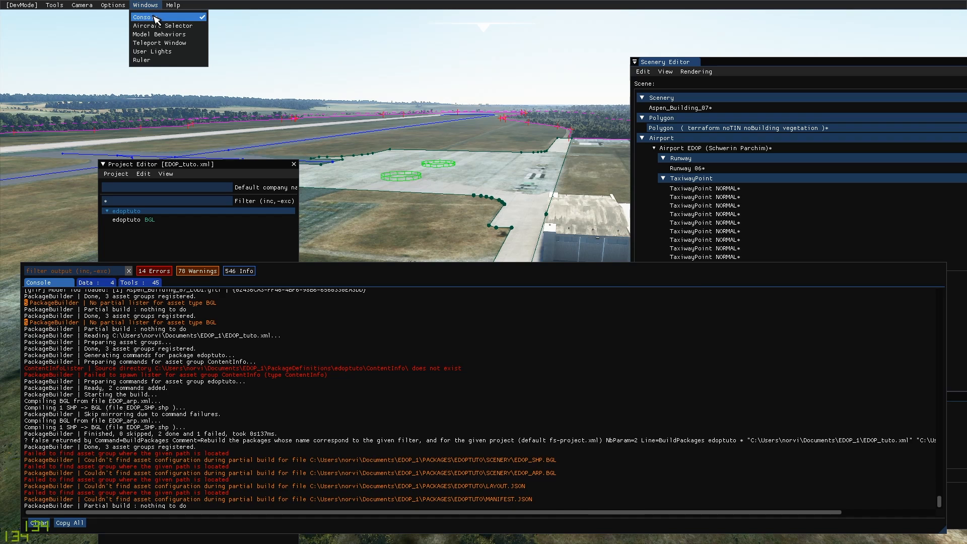
left_click(151, 15)
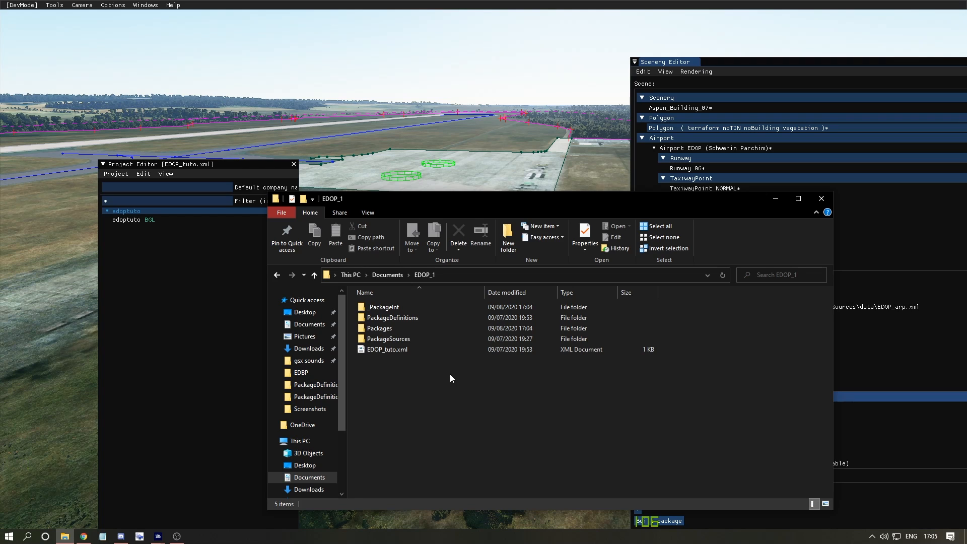
Step: In File Explorer, look through the built edoptuto package and its scenery folder inside EDOP_1's Packages folder
double_click(398, 328)
double_click(384, 310)
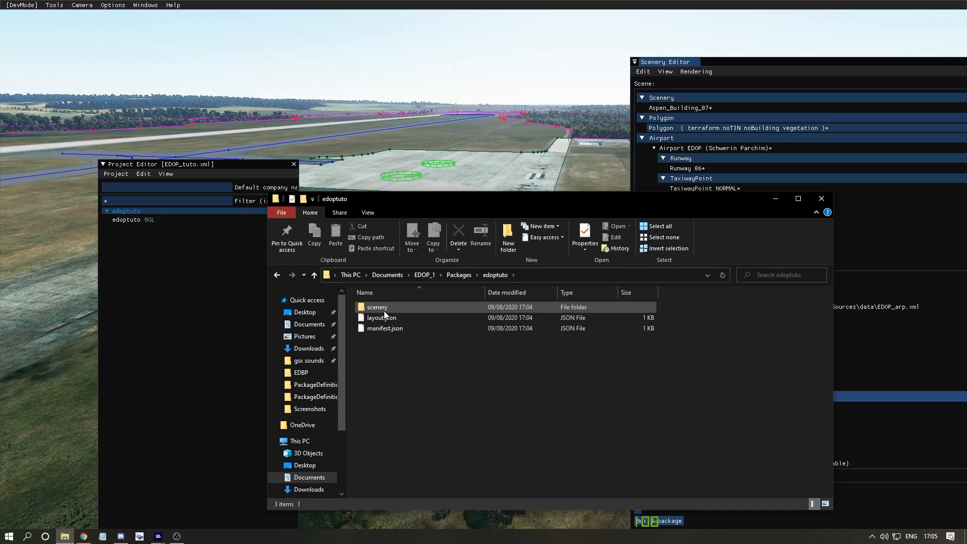
double_click(383, 308)
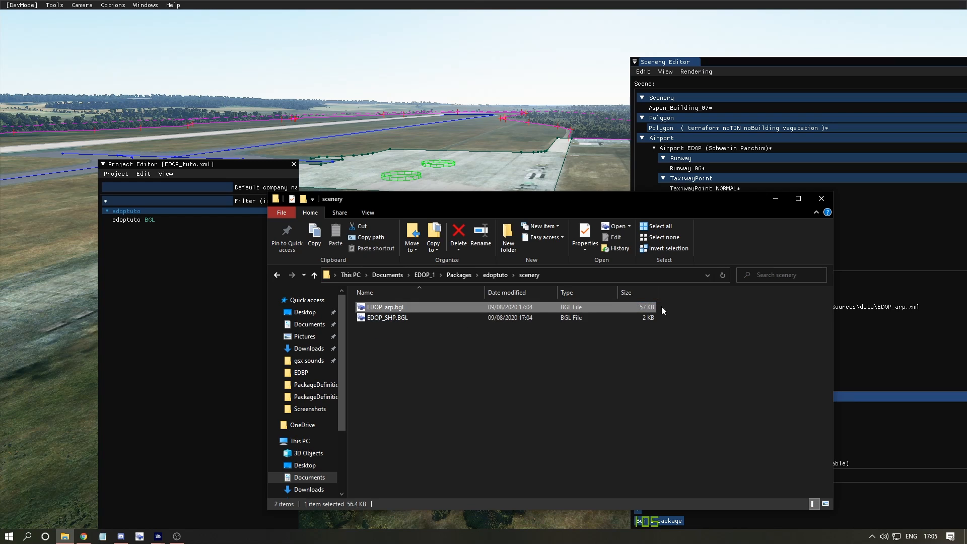
left_click(315, 275)
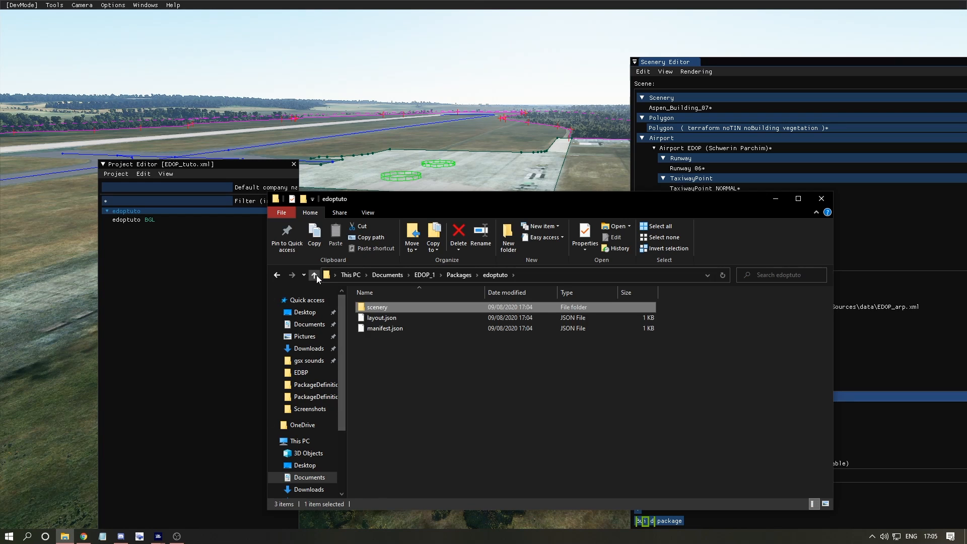
left_click(315, 275)
Step: Copy the edoptuto package folder into the Community folder of FS2020 on drive D:
right_click(392, 308)
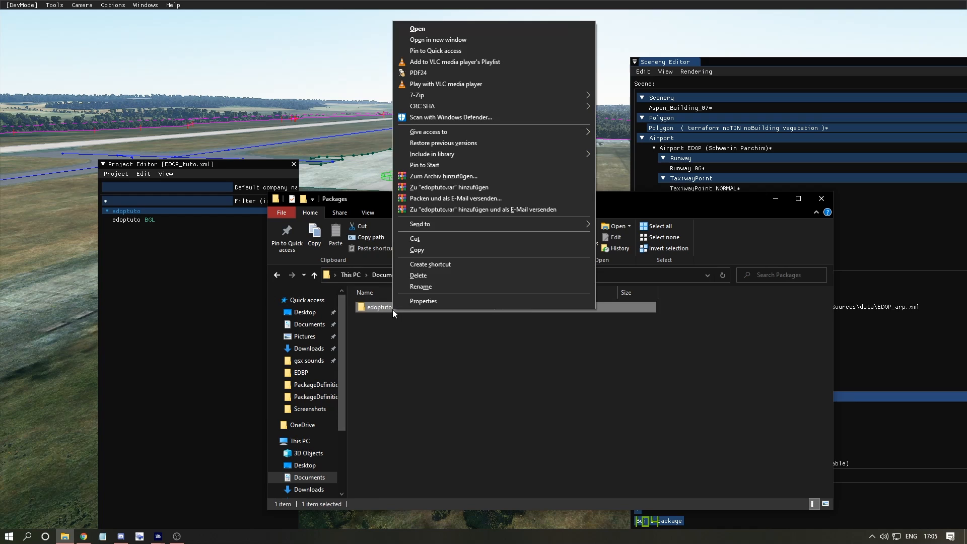
left_click(415, 250)
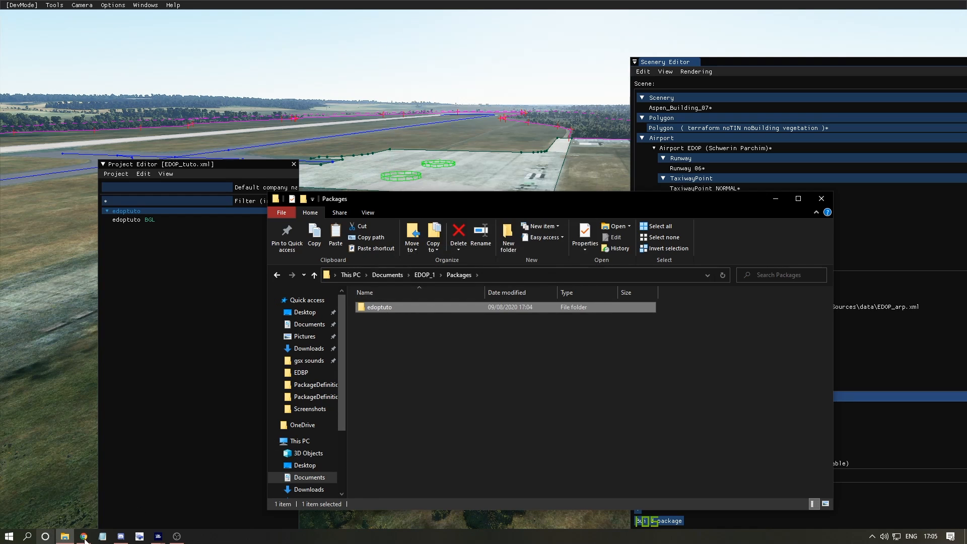
scroll(313, 458, "down", 3)
left_click(314, 457)
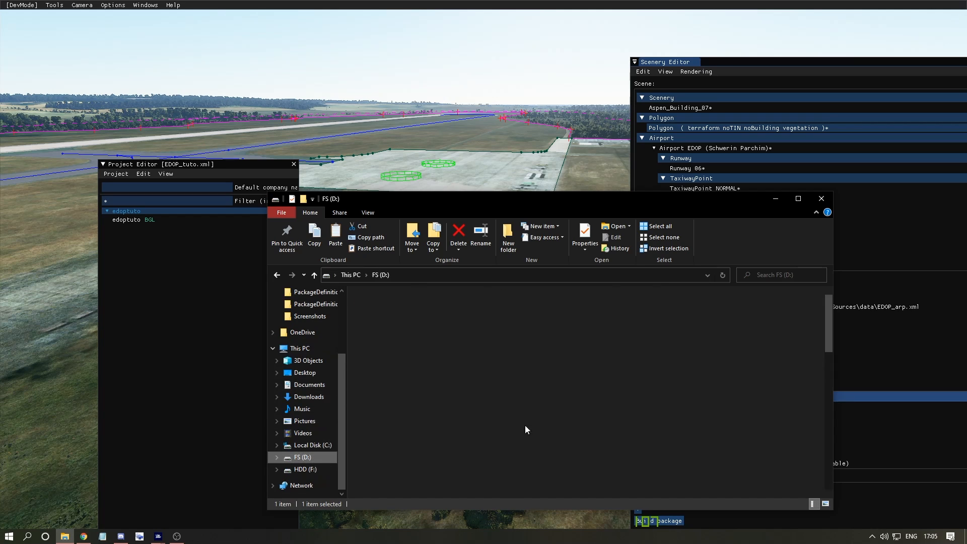
scroll(525, 425, "down", 3)
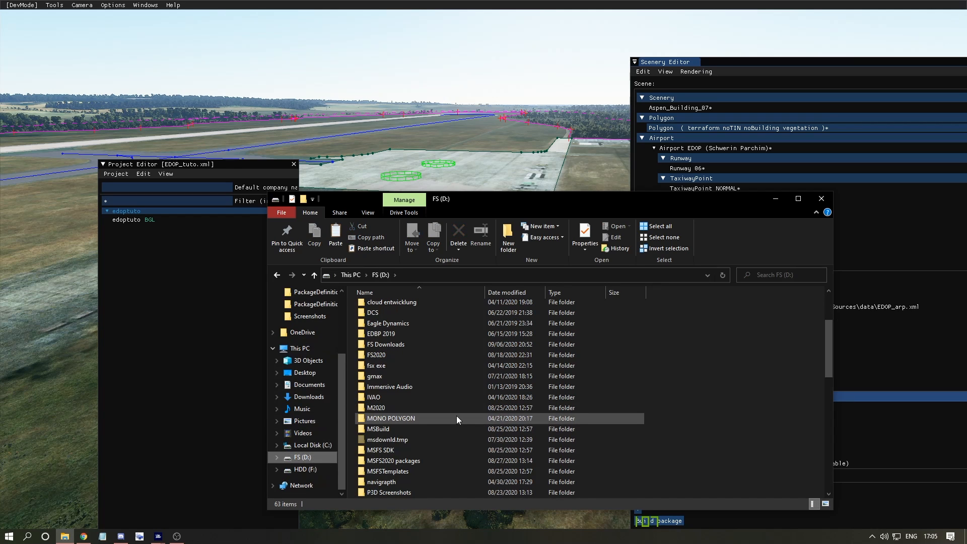
double_click(420, 355)
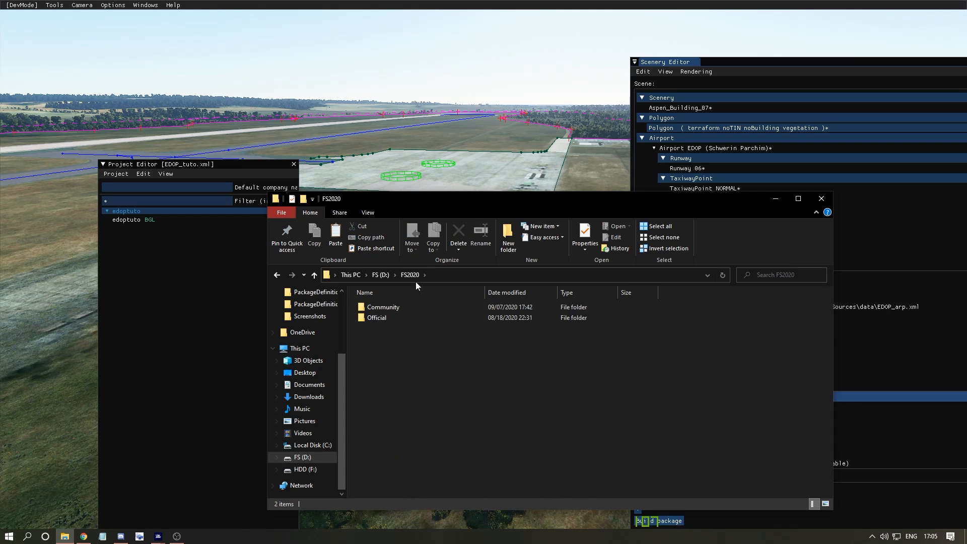
double_click(398, 306)
right_click(427, 364)
left_click(467, 433)
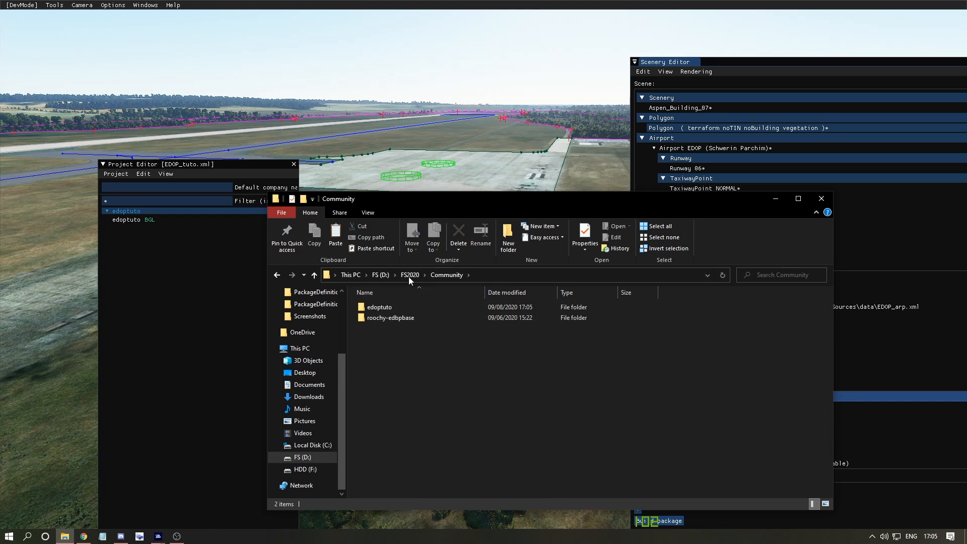
Step: Return to the simulator, save the scenery again and place the Scenery Editor window closer to the Project Editor
left_click(173, 167)
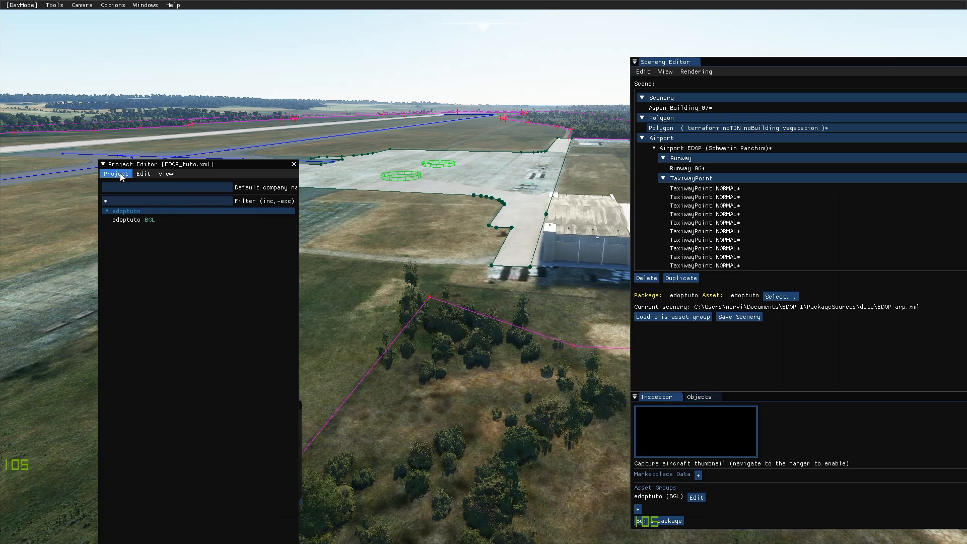
left_click(120, 173)
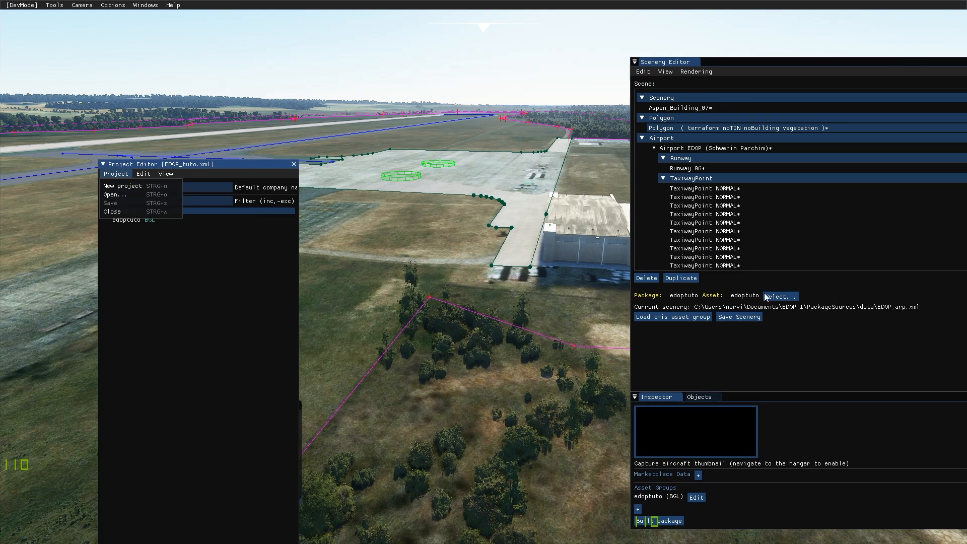
left_click(733, 318)
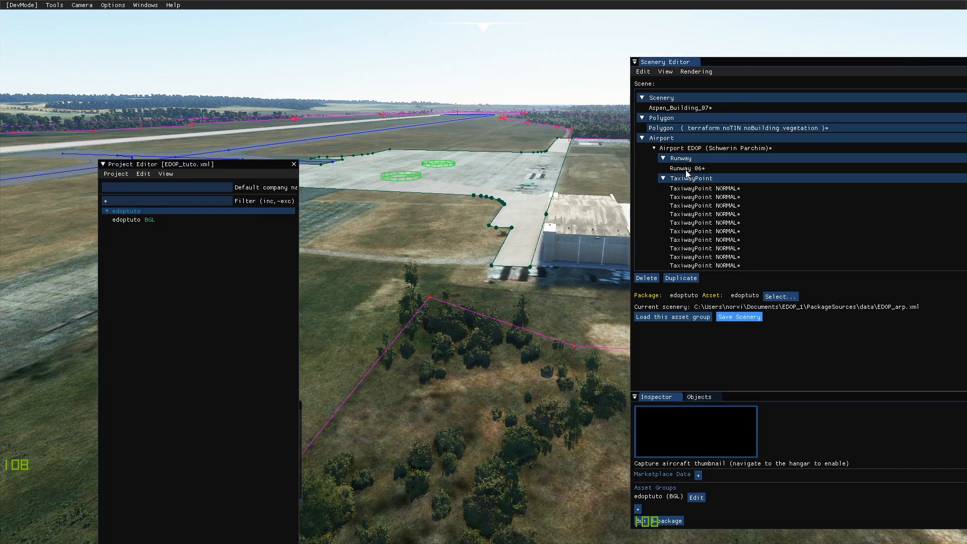
left_click_drag(725, 65, 520, 86)
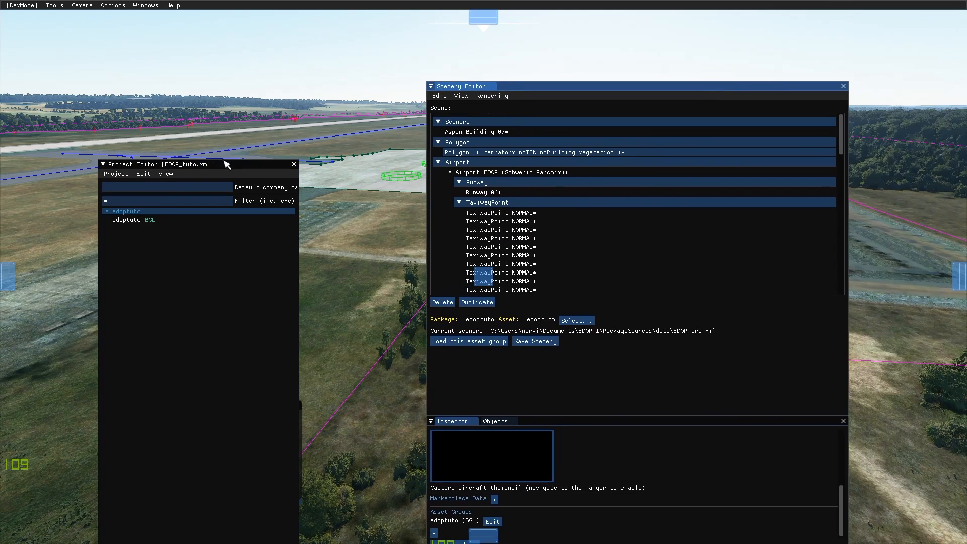
Step: Check the edoptuto asset group and package in the Project Editor, and close both the Project Editor and the Scenery Editor
left_click(125, 221)
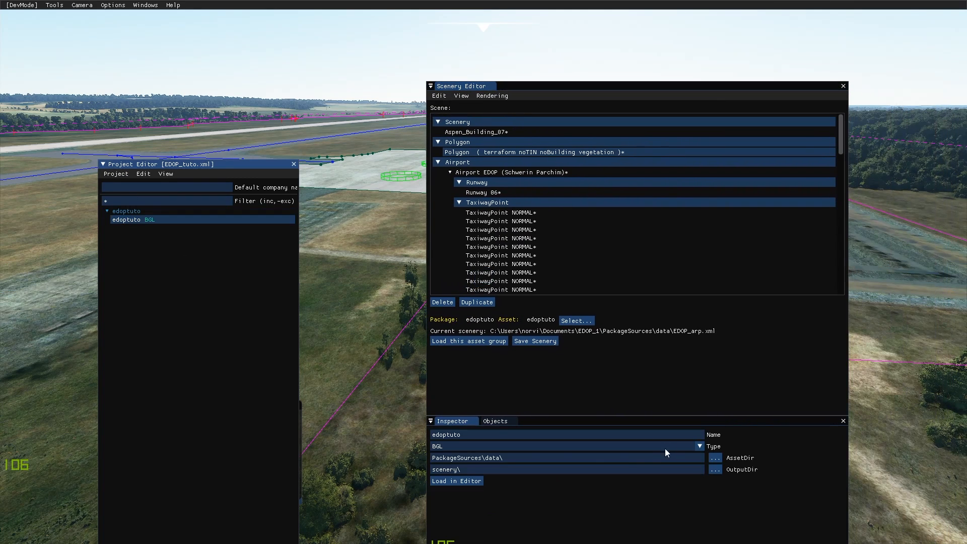
left_click(156, 211)
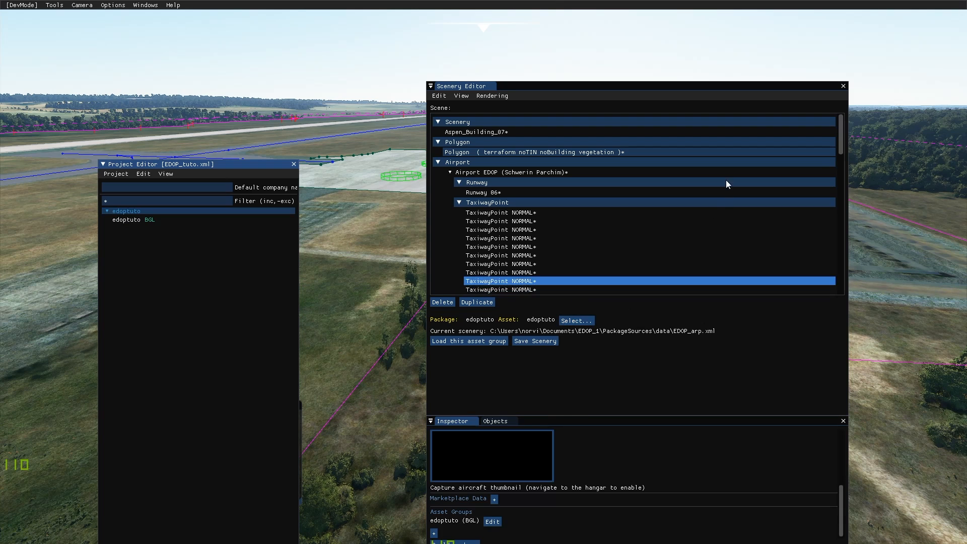
left_click(293, 164)
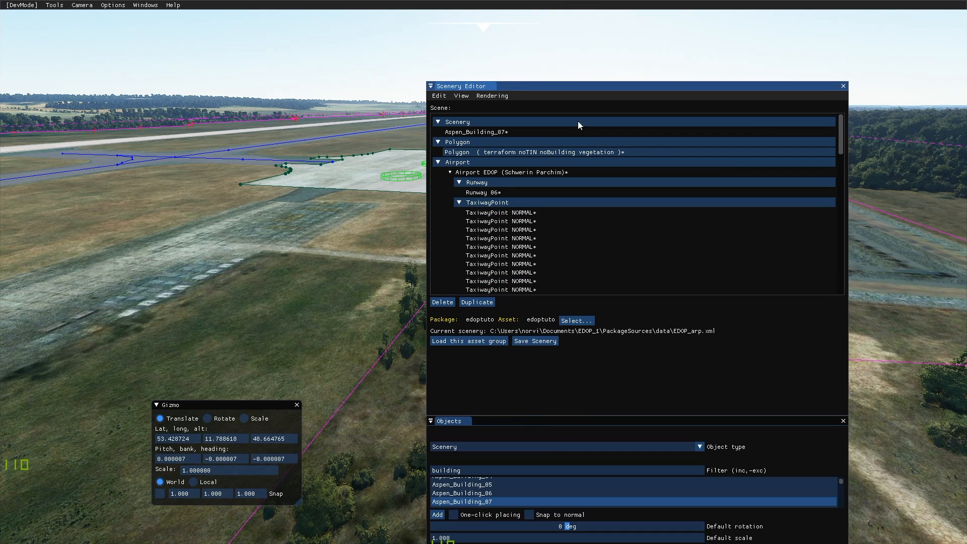
left_click(843, 86)
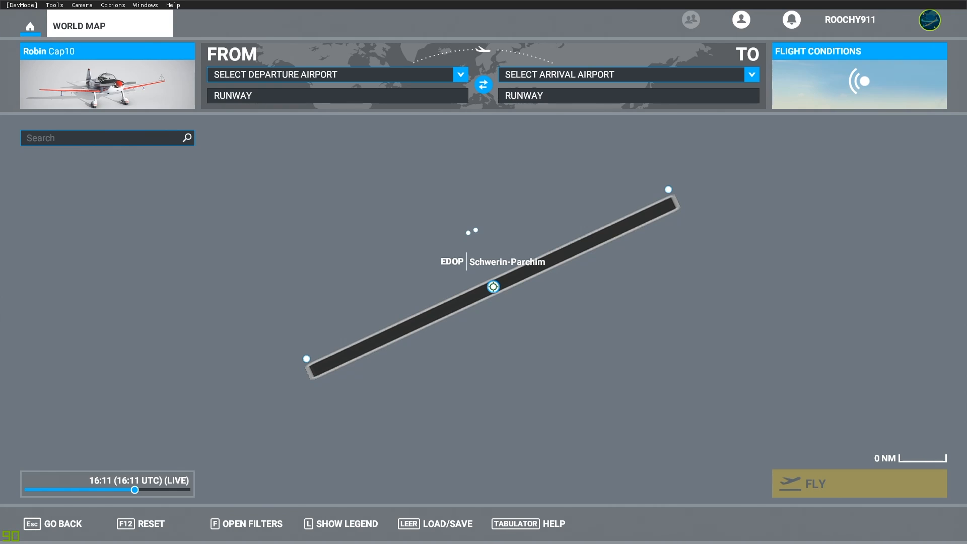
Step: On the World Map, set the Ramp 0 parking spot at EDOP Schwerin-Parchim as the departure
left_click(467, 236)
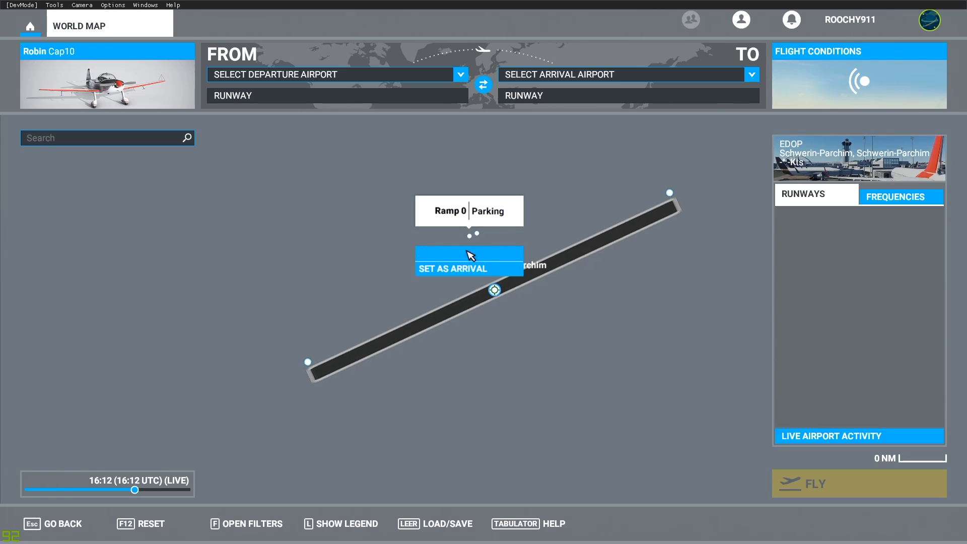
left_click(443, 254)
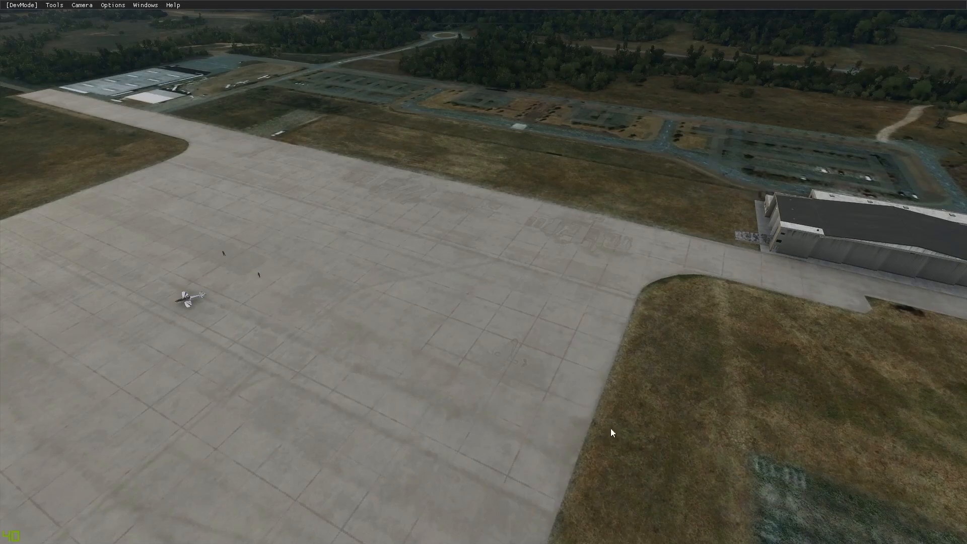